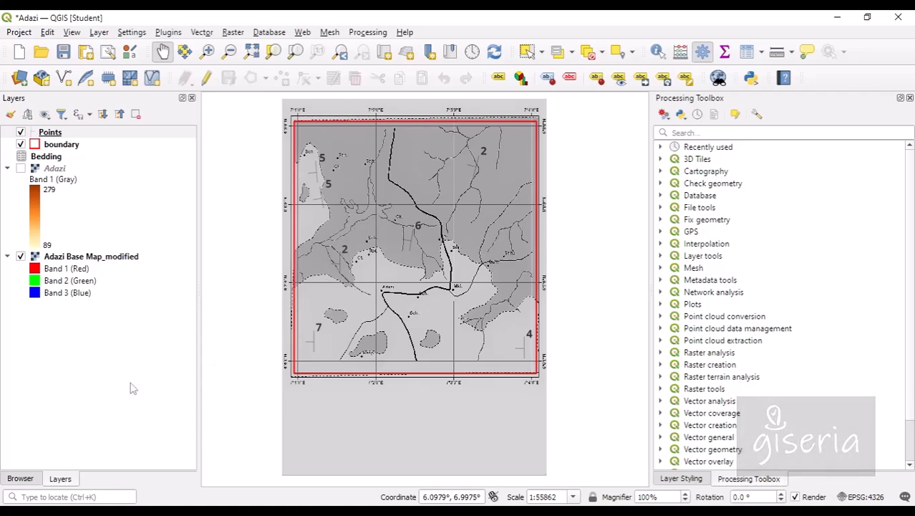
Move the Bedding layer to the bottom of the layer order
right_click(51, 157)
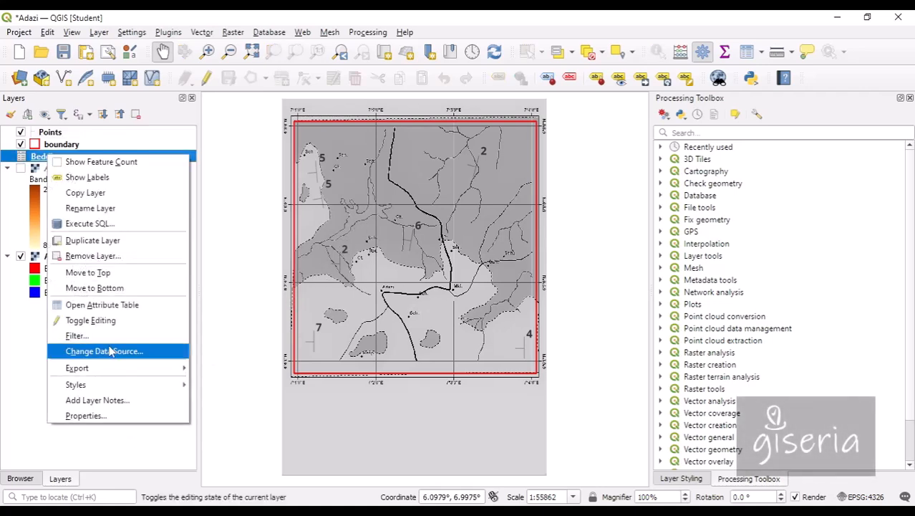
left_click(121, 288)
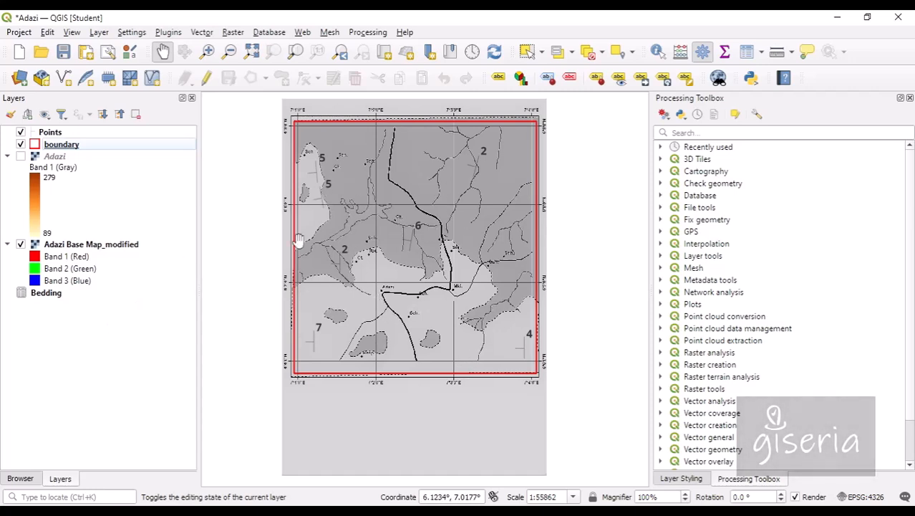
Start a new table named geology in the adazi.gpkg database, with Polygon as its geometry type
left_click(20, 478)
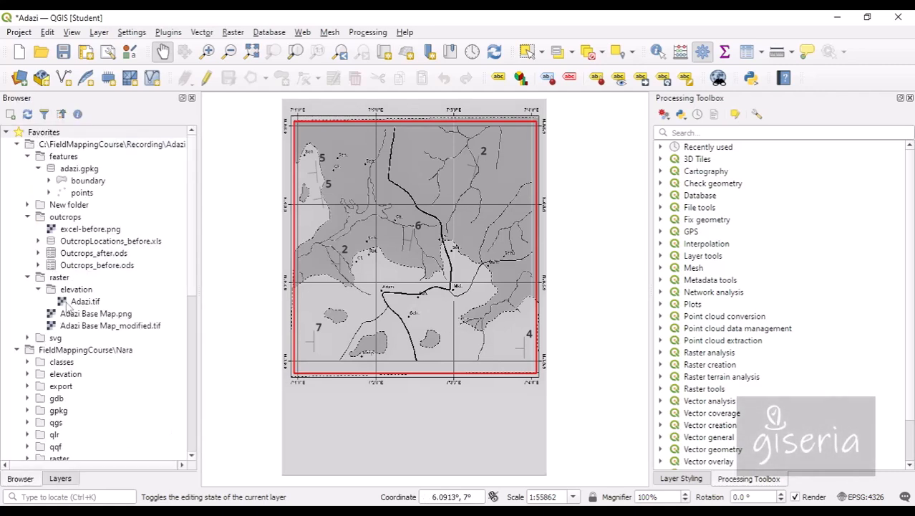
right_click(77, 170)
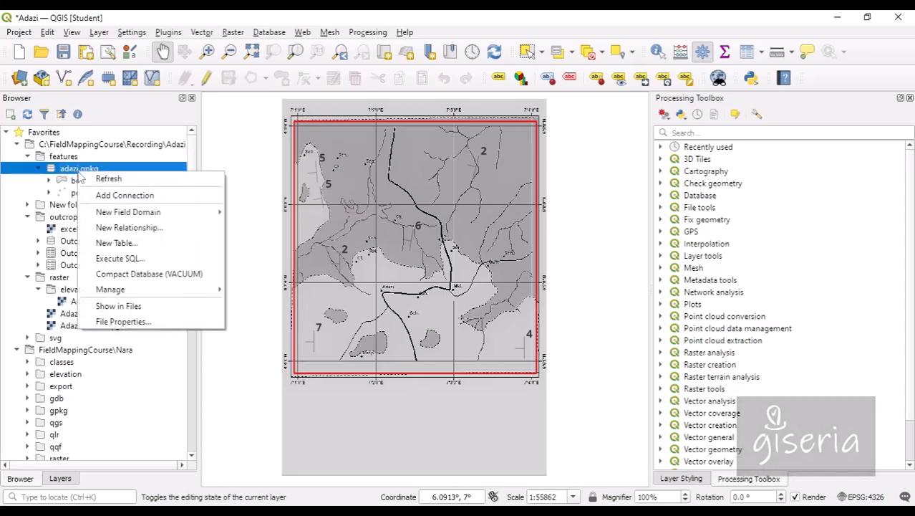
left_click(115, 243)
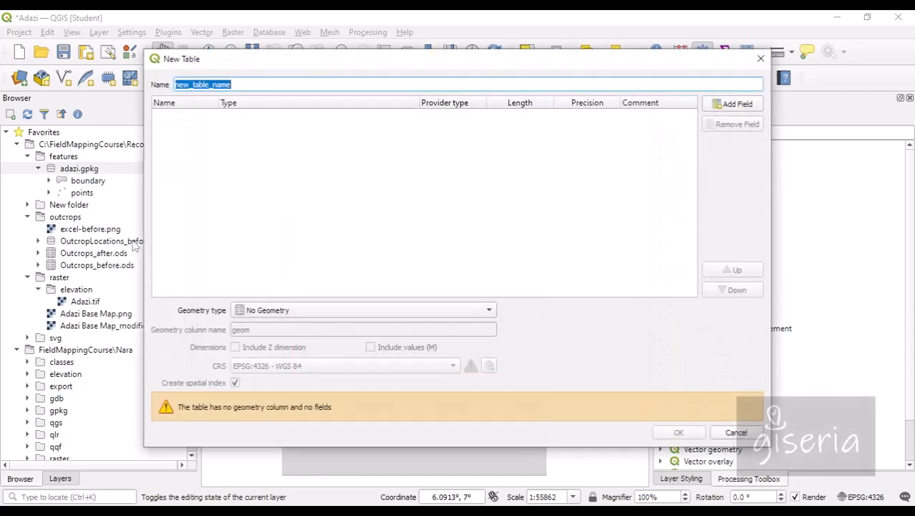
type("geology")
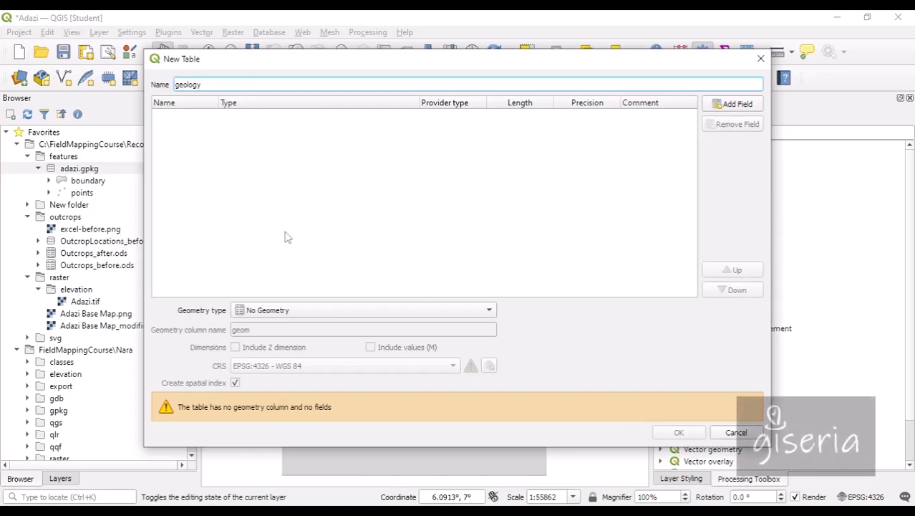
left_click(318, 309)
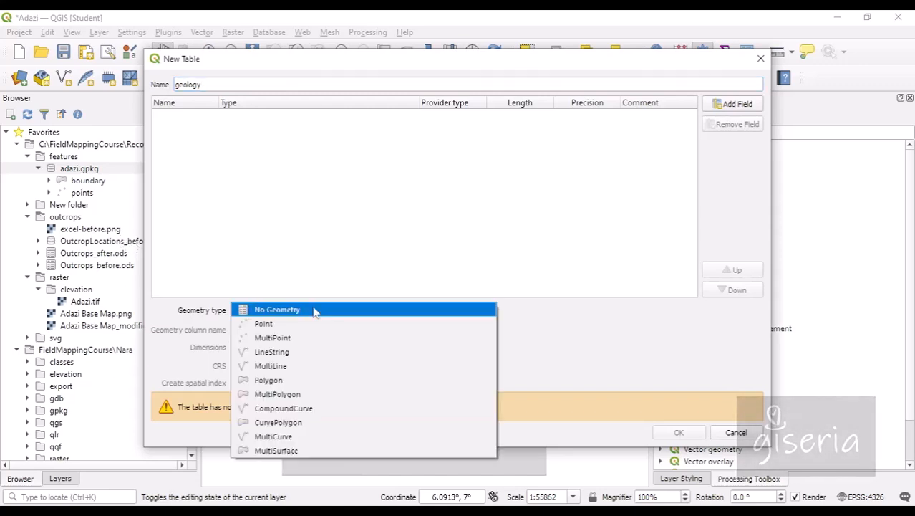
left_click(276, 381)
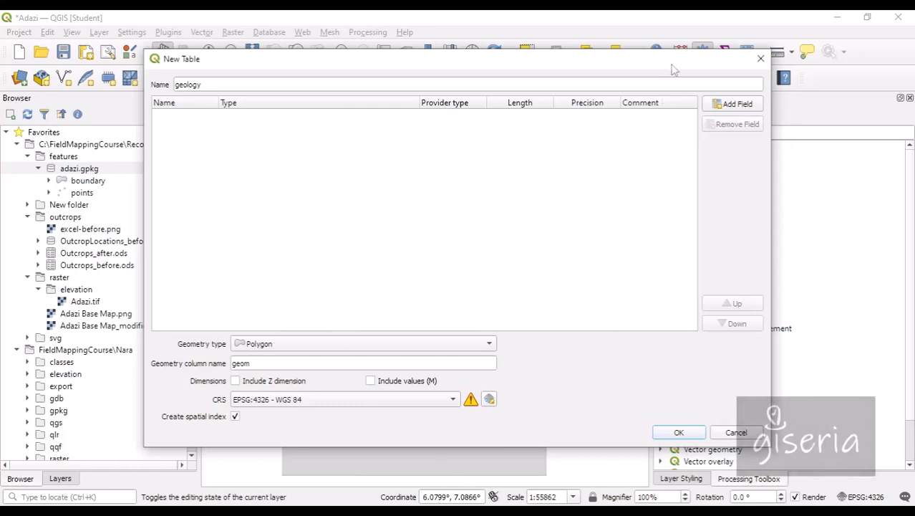
Add a field named Formation to the geology table, with type Text (string) and length 100
left_click(717, 107)
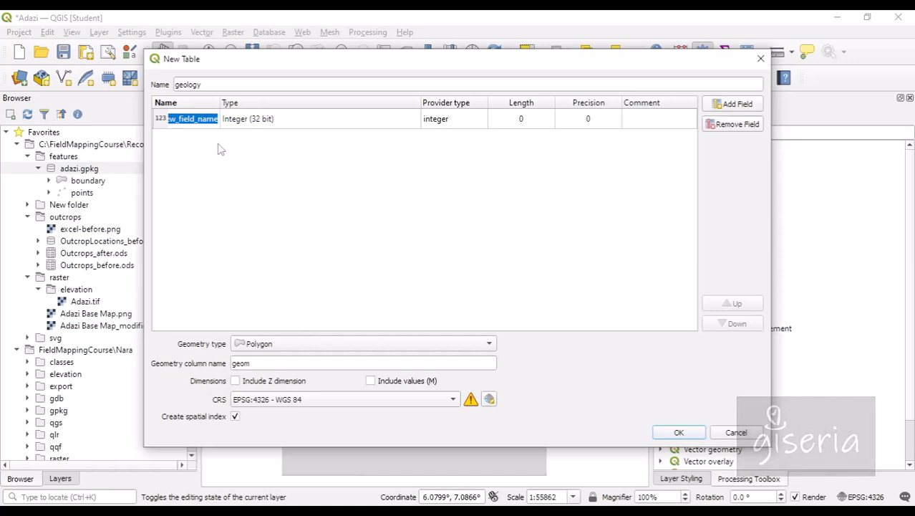
type("Formation")
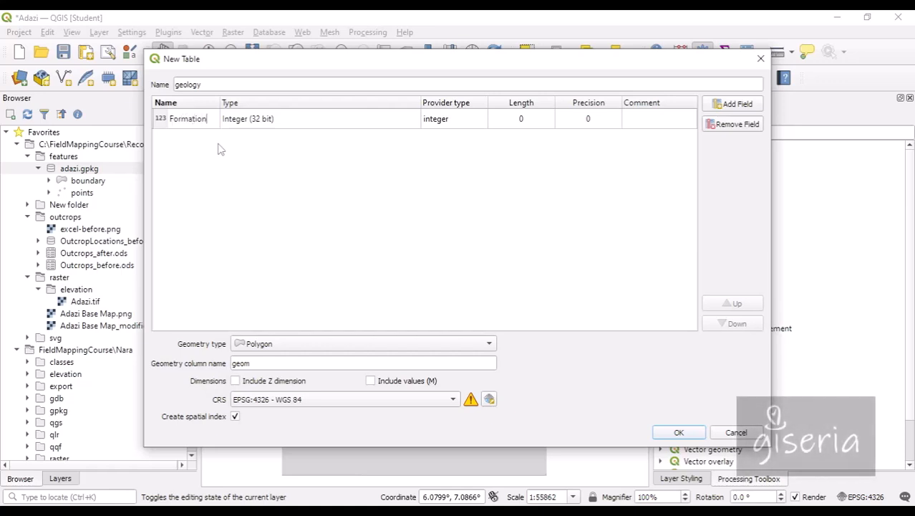
double_click(265, 119)
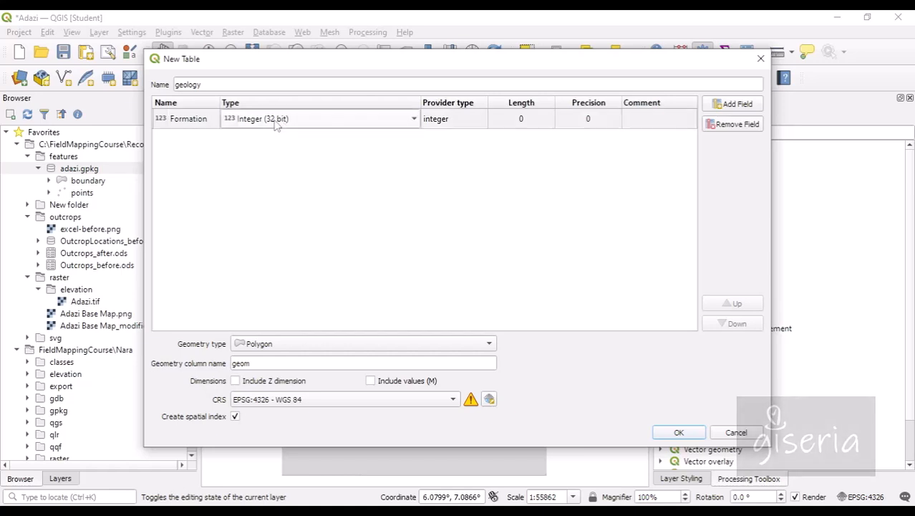
left_click(280, 123)
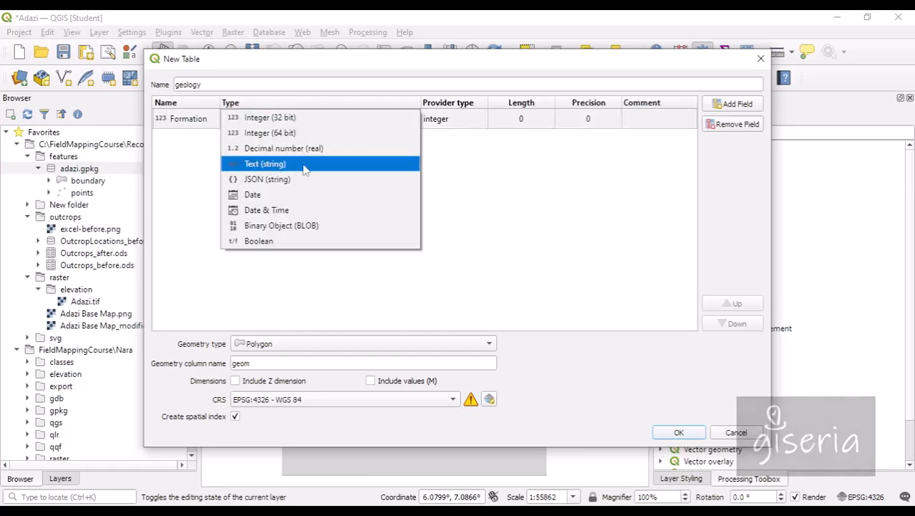
left_click(304, 169)
double_click(549, 125)
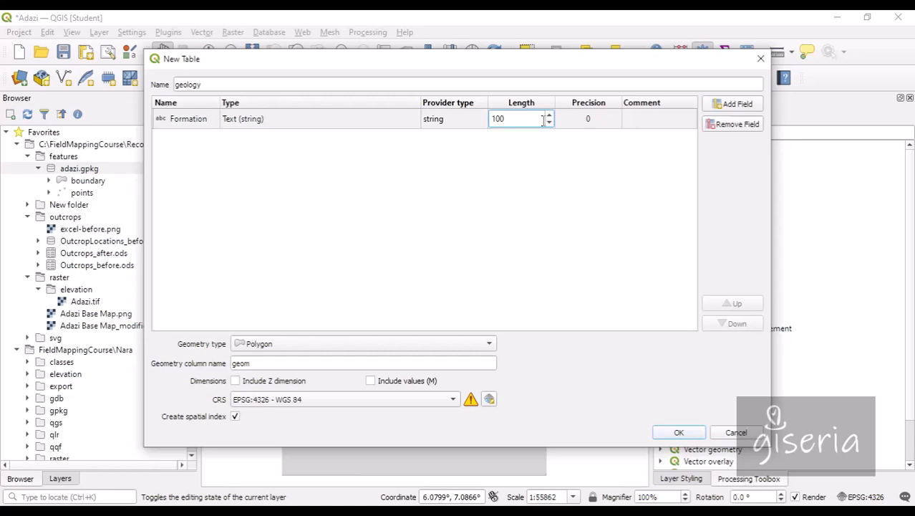
left_click(546, 153)
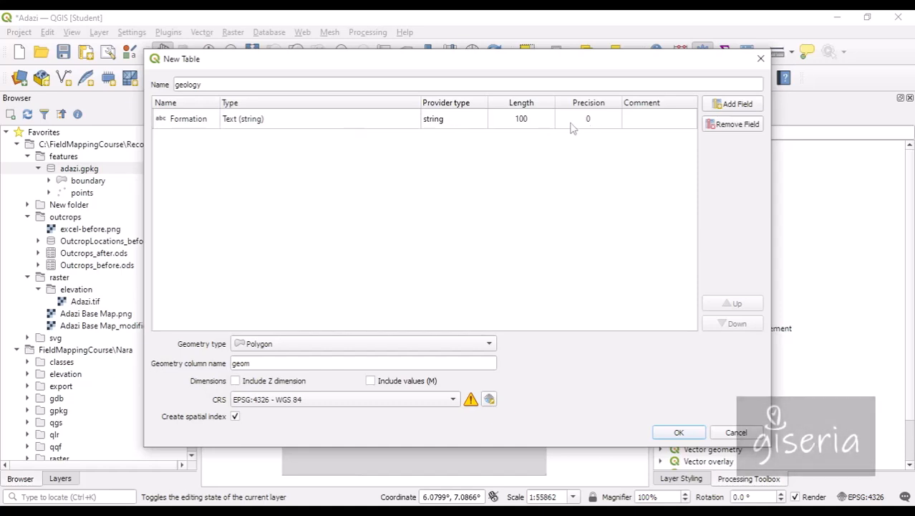
left_click(375, 120)
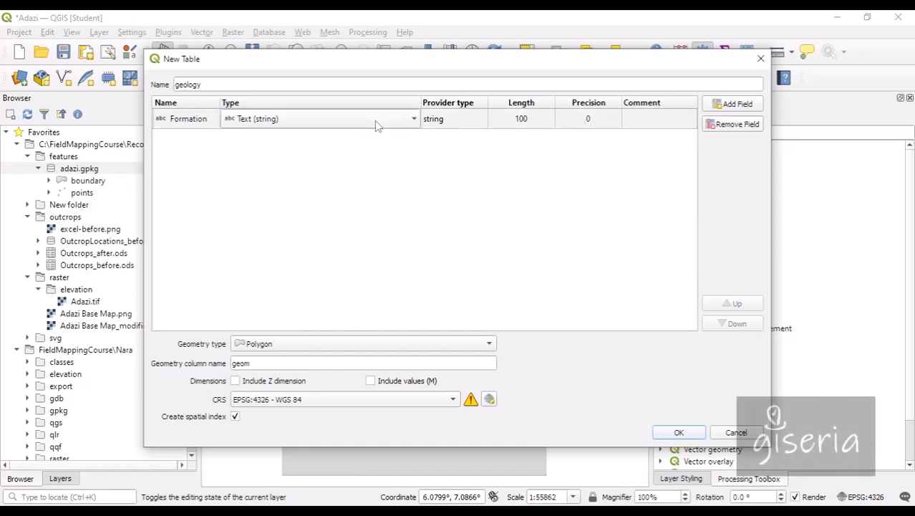
left_click(380, 122)
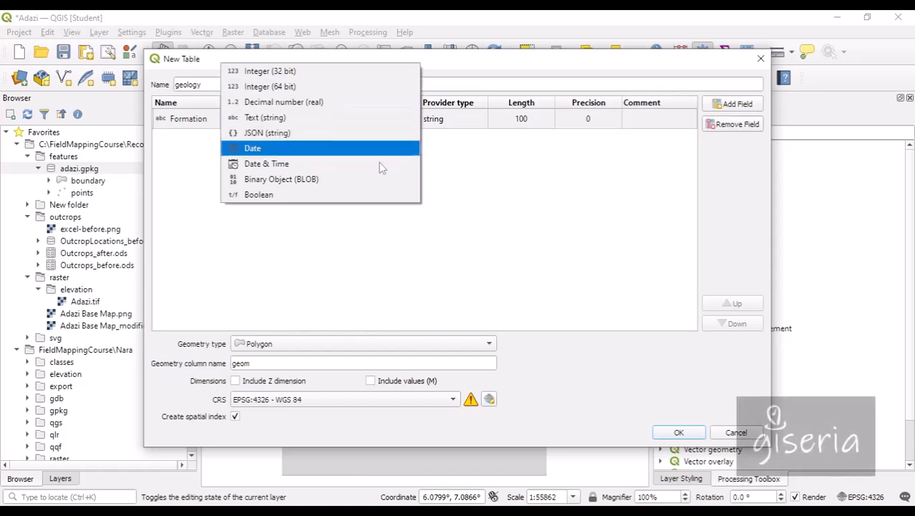
left_click(553, 154)
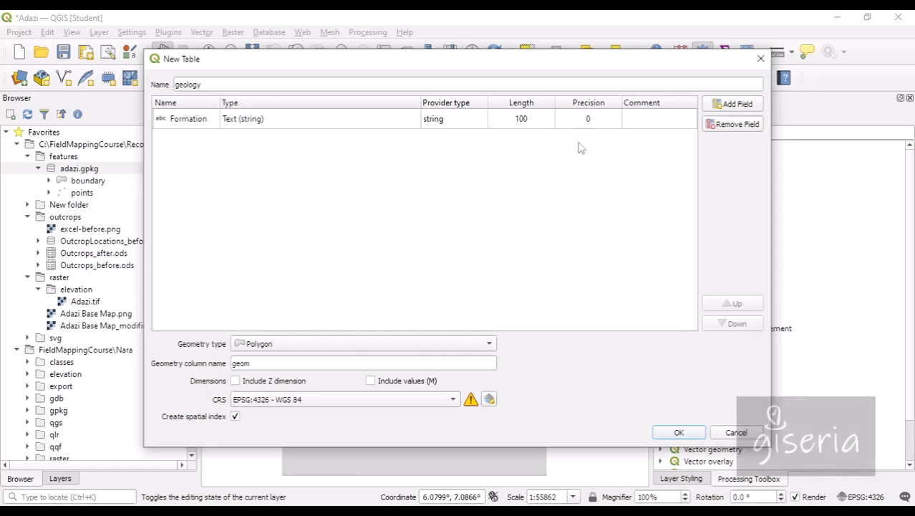
Add a second field named Lithology, with type Text (string) and length 50
left_click(736, 104)
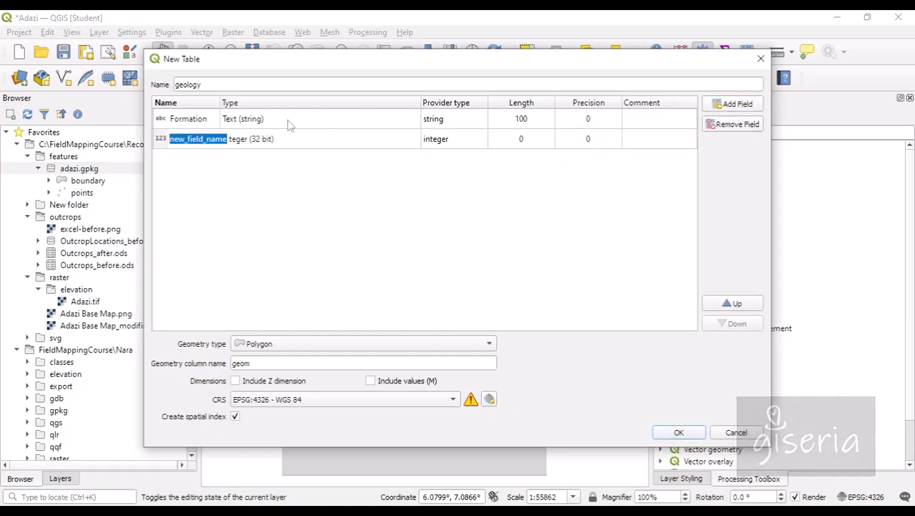
type("Lithology")
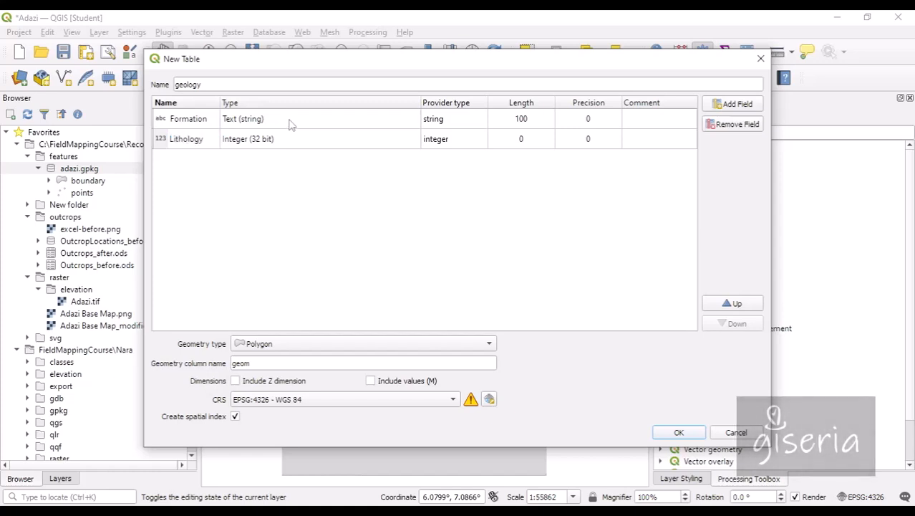
left_click(301, 140)
left_click(301, 141)
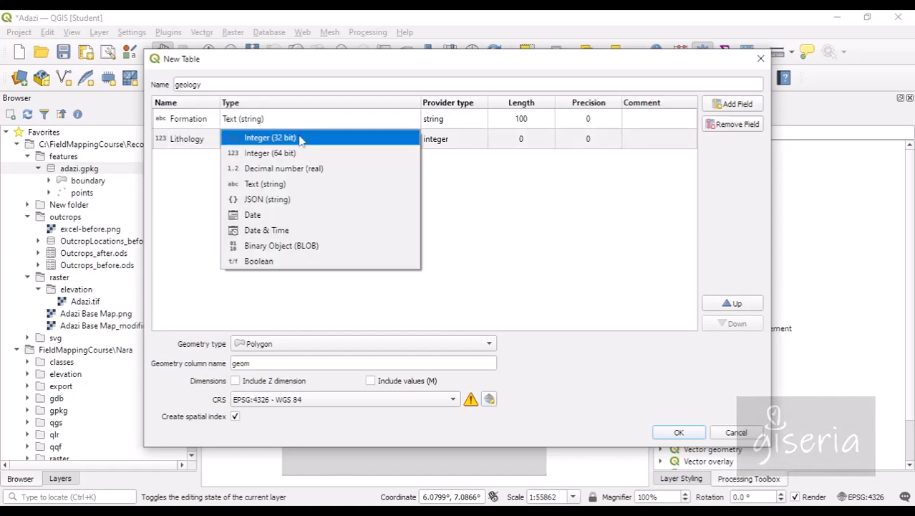
left_click(299, 183)
double_click(541, 139)
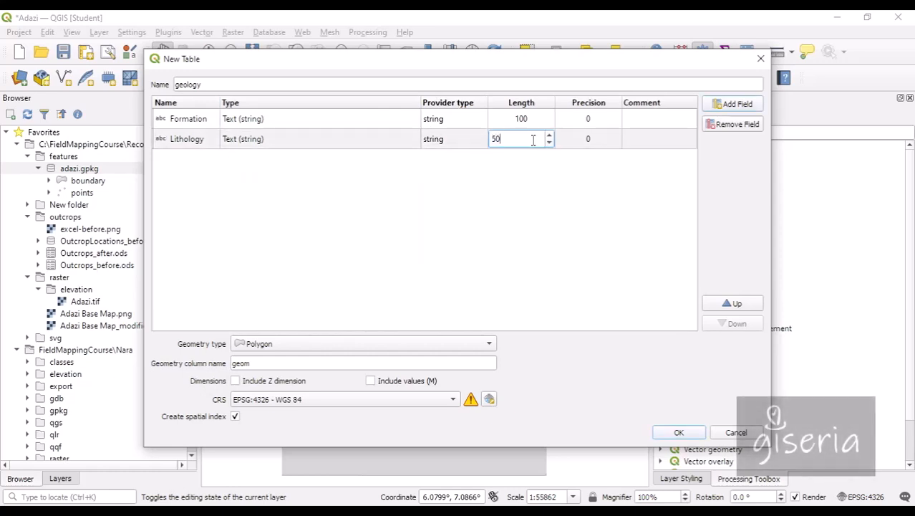
left_click(518, 199)
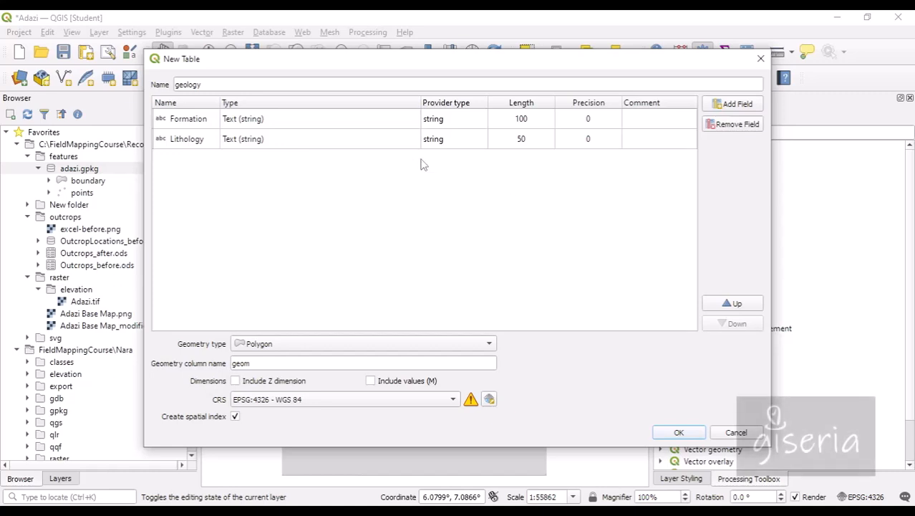
Add a third field named Code, with type Text (string) and length 10, and create the geology table
left_click(723, 107)
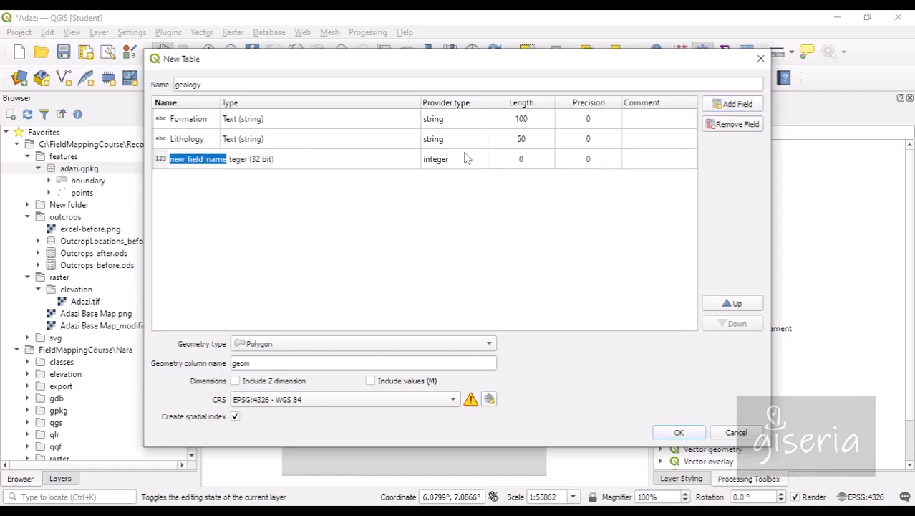
type("Code")
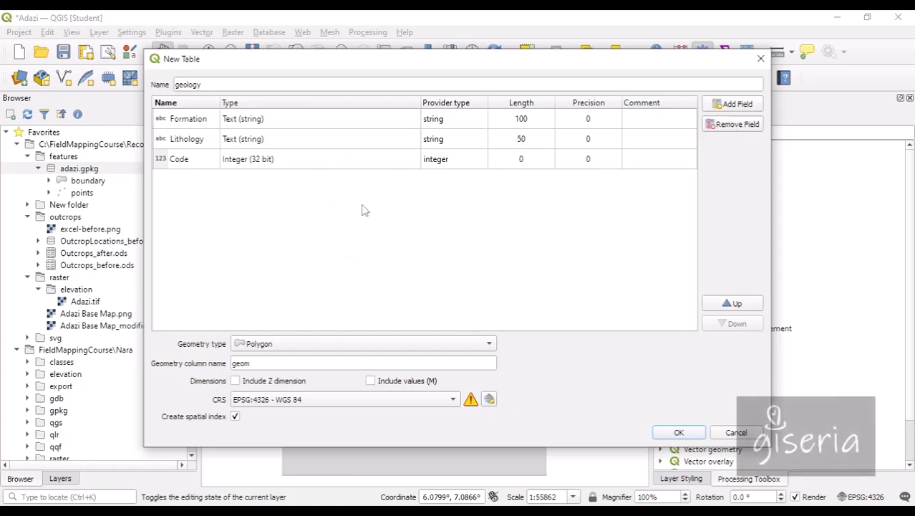
left_click(351, 162)
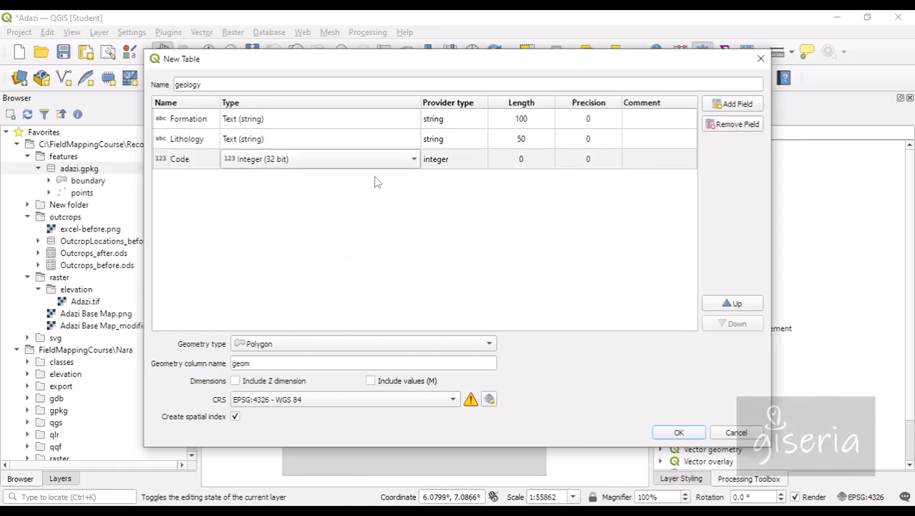
left_click(382, 163)
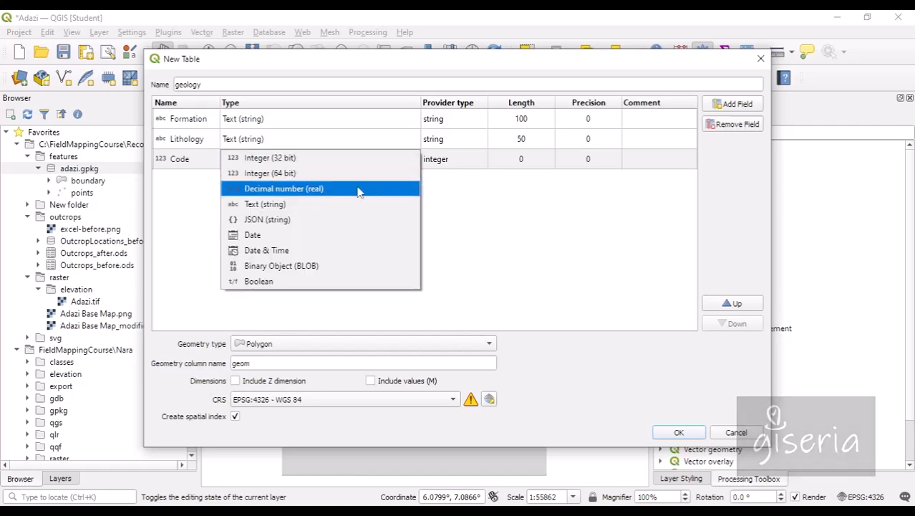
left_click(346, 205)
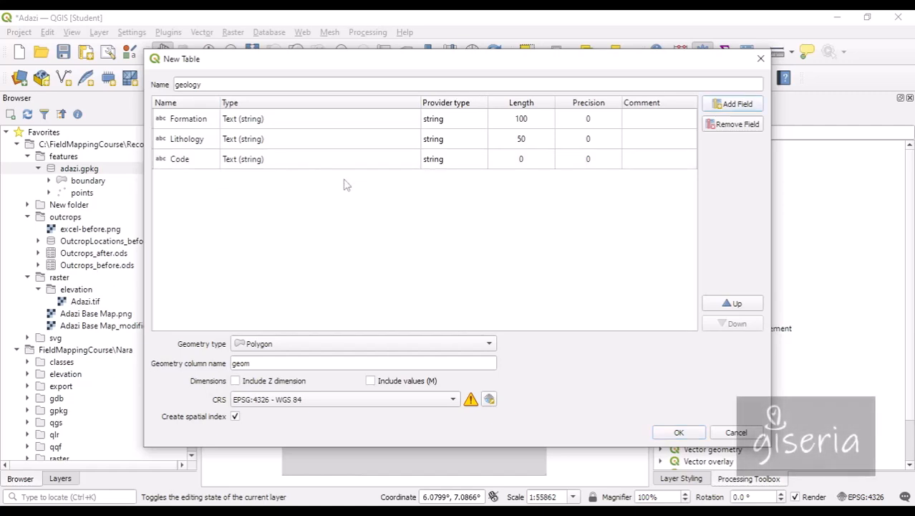
left_click(541, 160)
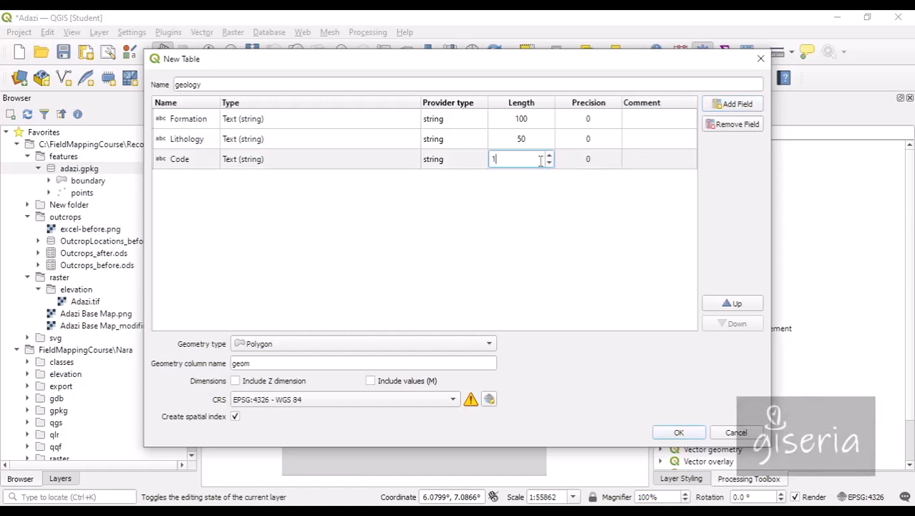
left_click(500, 250)
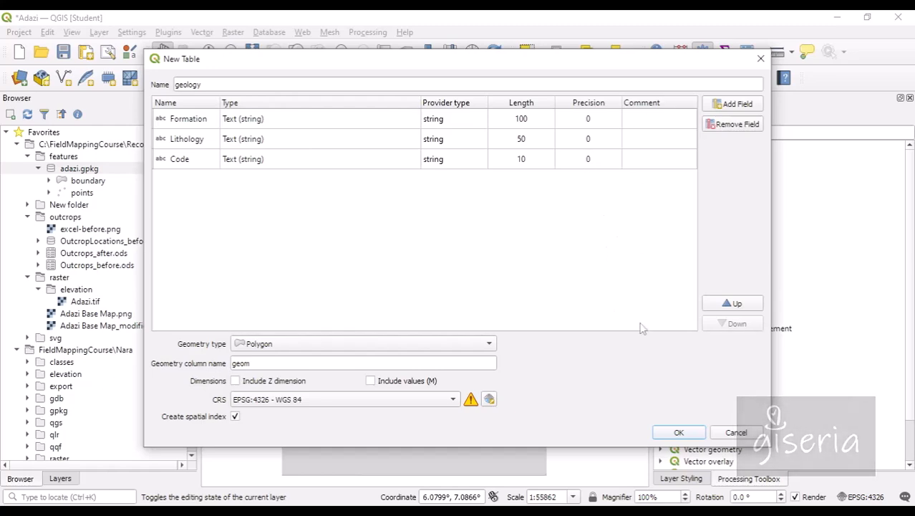
left_click(688, 434)
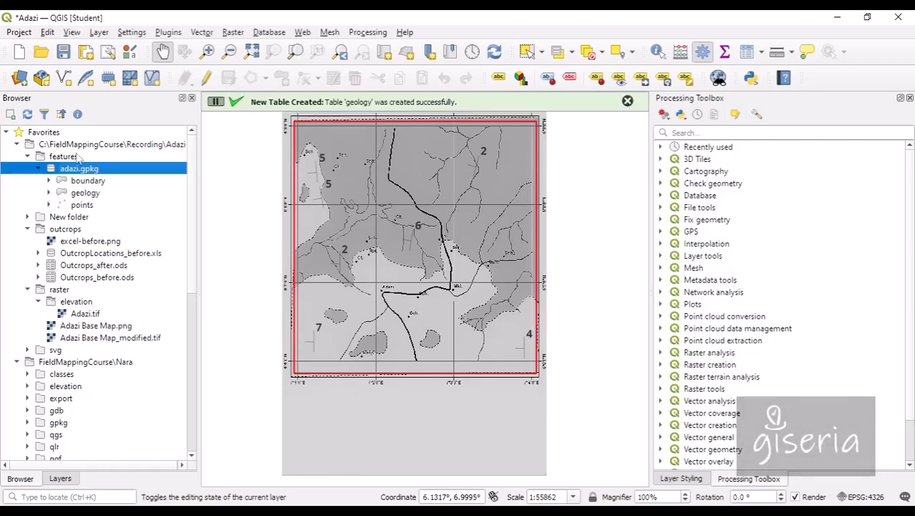
Add the geology table to the project as a layer and check the fields in its attribute table
right_click(83, 195)
left_click(143, 277)
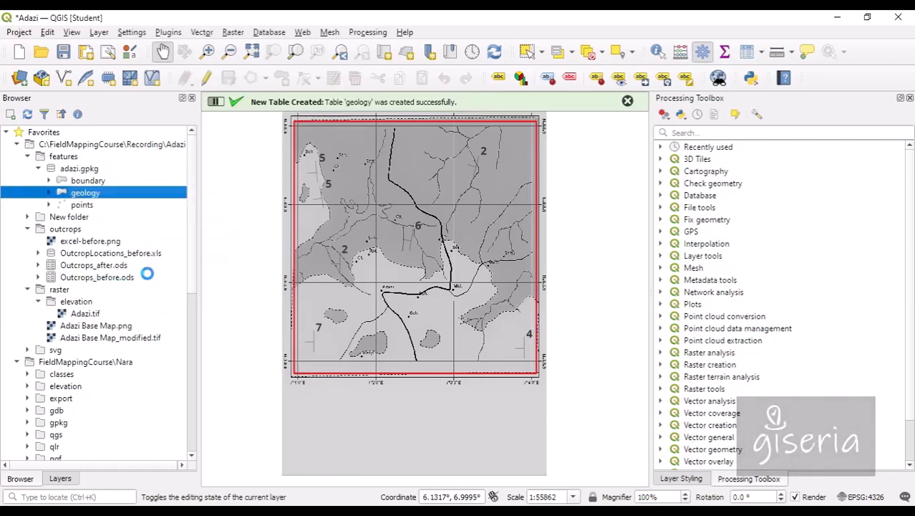
left_click(62, 480)
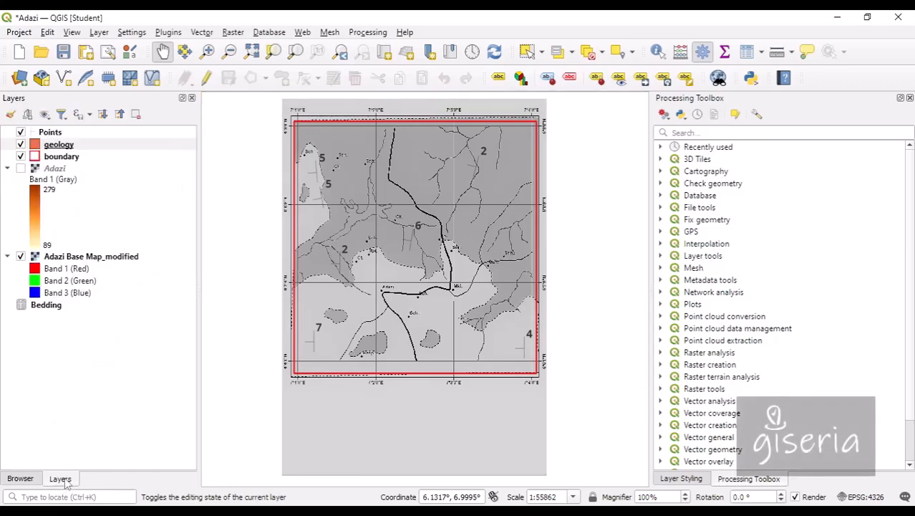
right_click(55, 147)
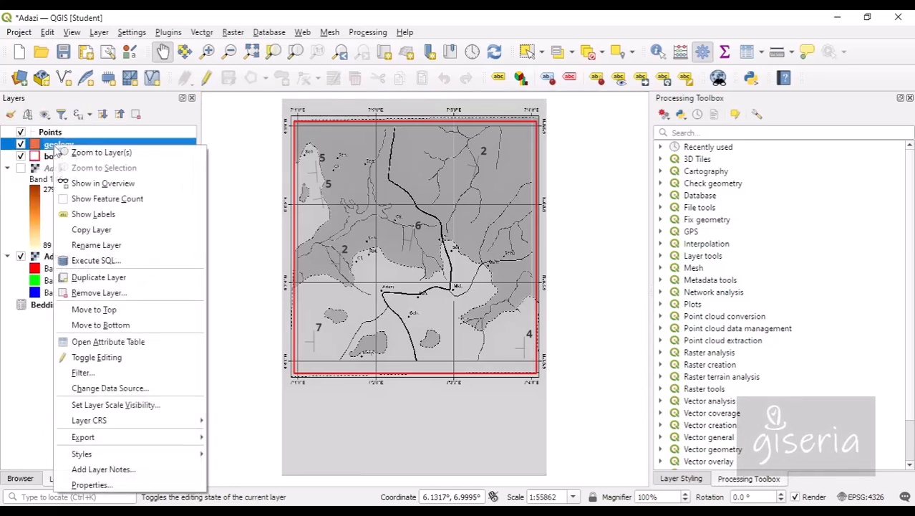
left_click(122, 350)
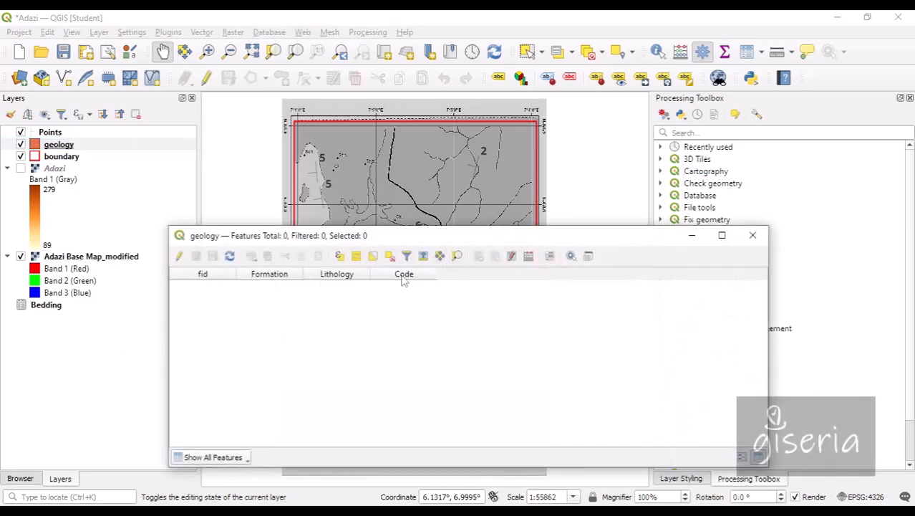
left_click(753, 235)
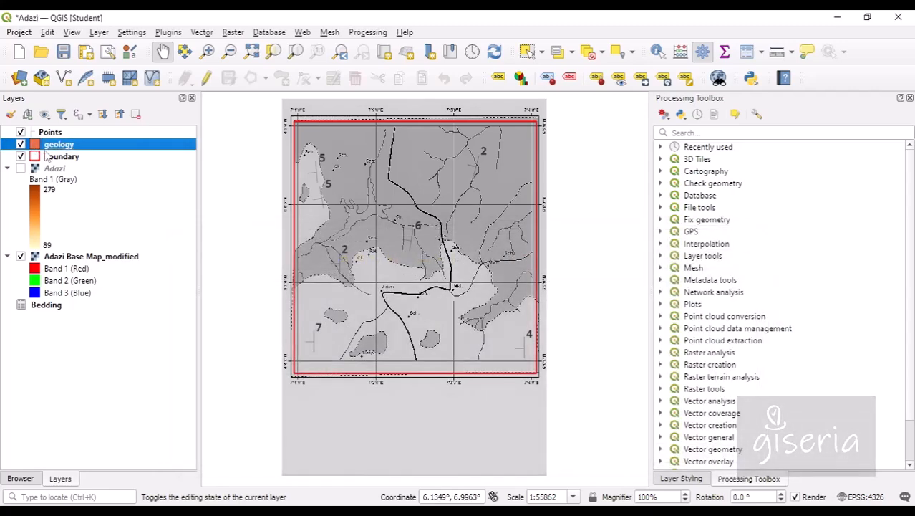
Start a new table named waterbody in the adazi.gpkg GeoPackage
left_click(21, 477)
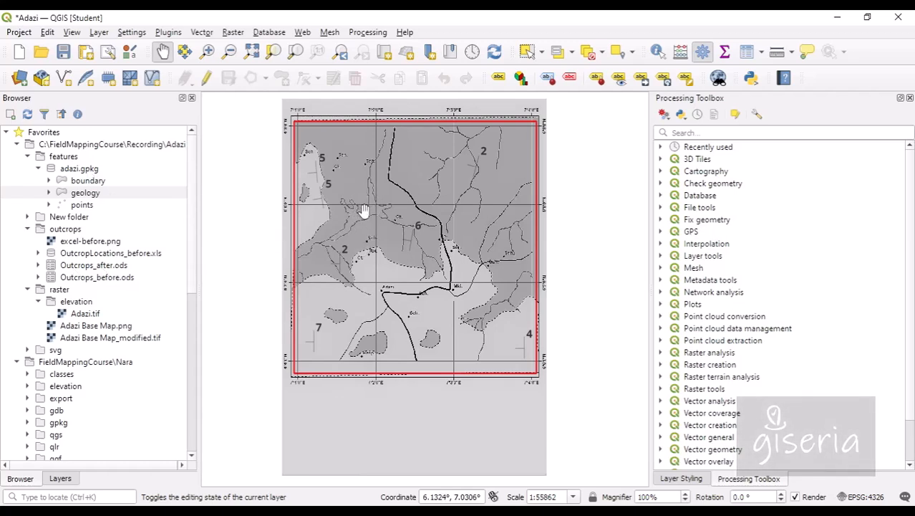
right_click(80, 169)
left_click(150, 242)
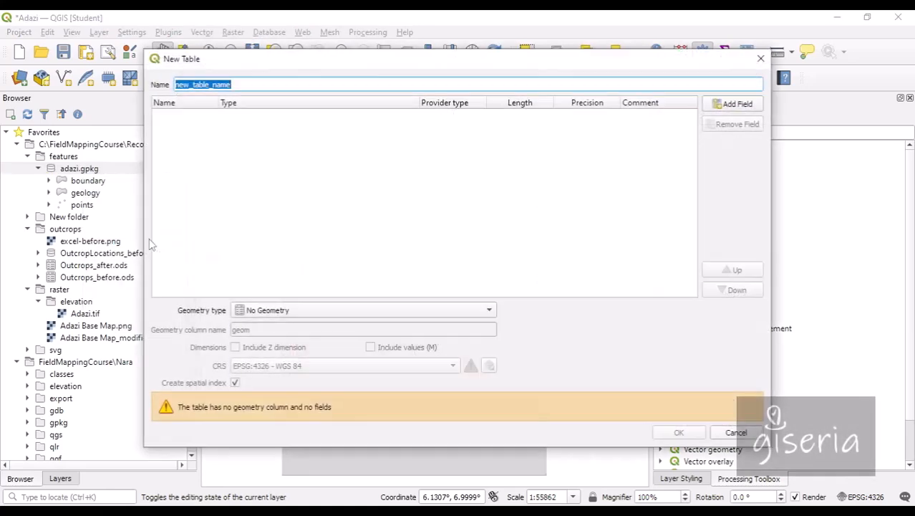
type("waterbody")
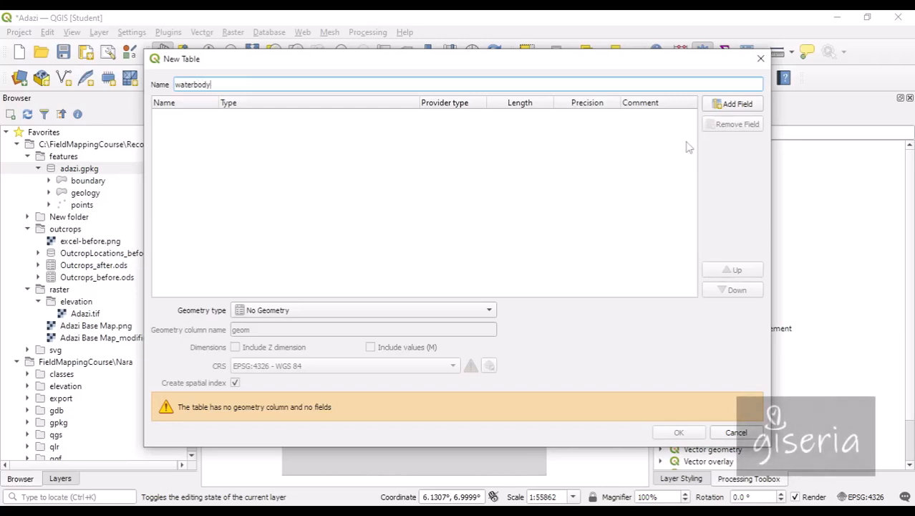
Add a field called name to the waterbody table, with type Text (string) and length 50
left_click(709, 106)
type("name")
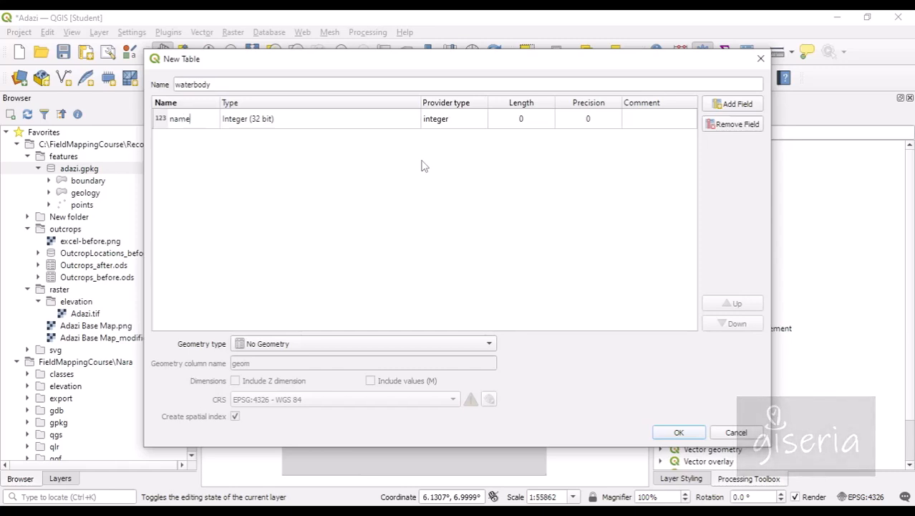
left_click(398, 120)
left_click(405, 120)
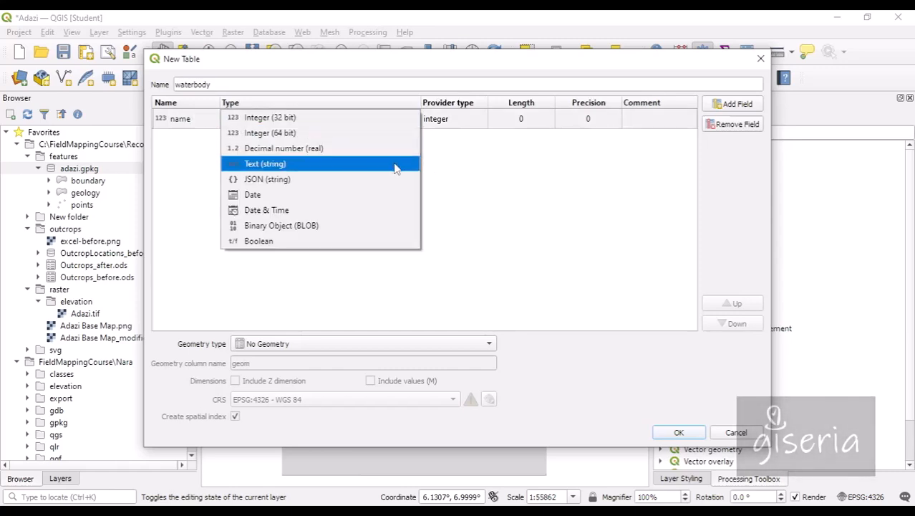
left_click(395, 167)
left_click(525, 120)
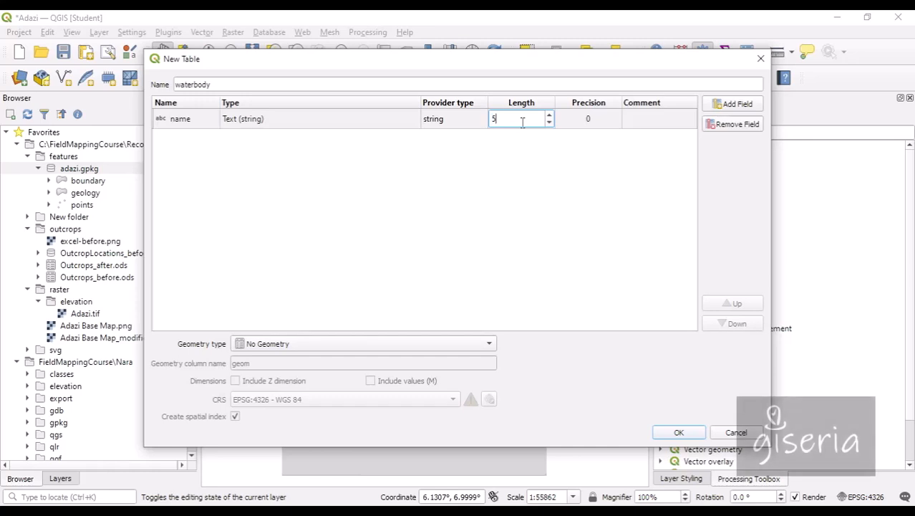
left_click(519, 156)
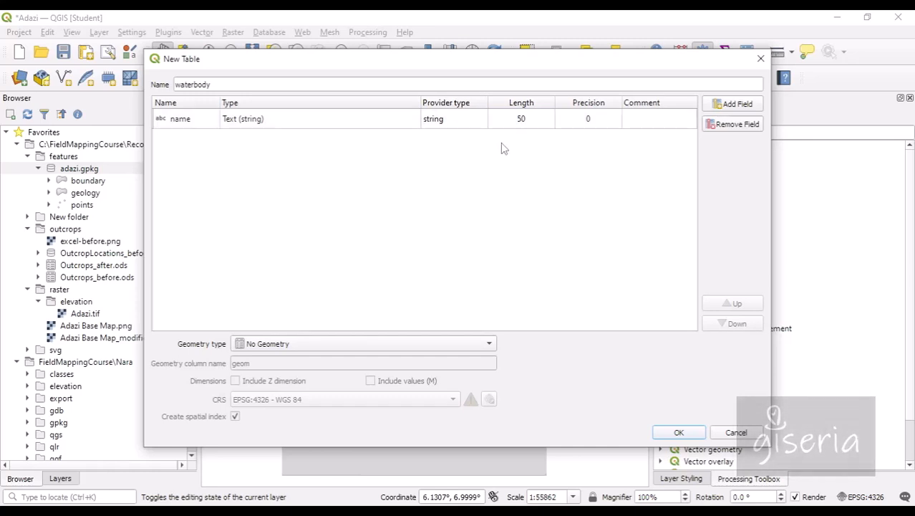
Add a second field called type to the waterbody table, with type Text (string) and length 50
left_click(712, 108)
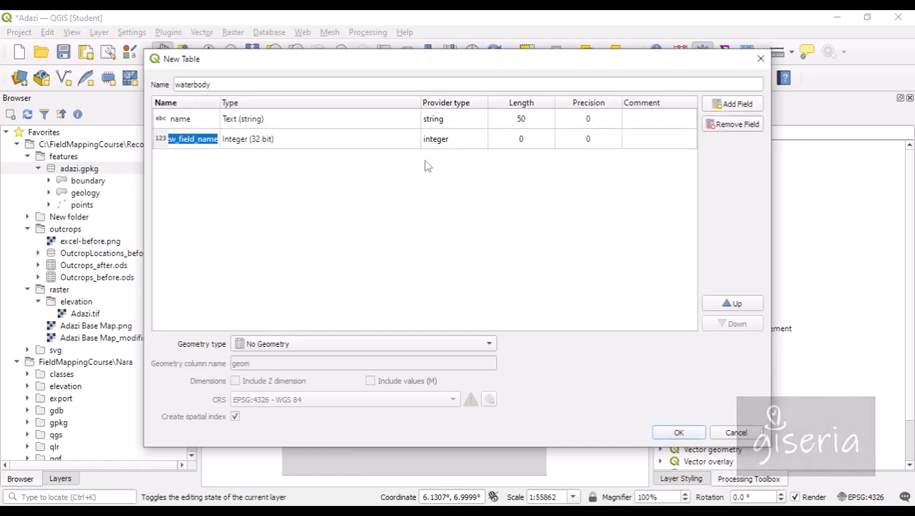
type("type")
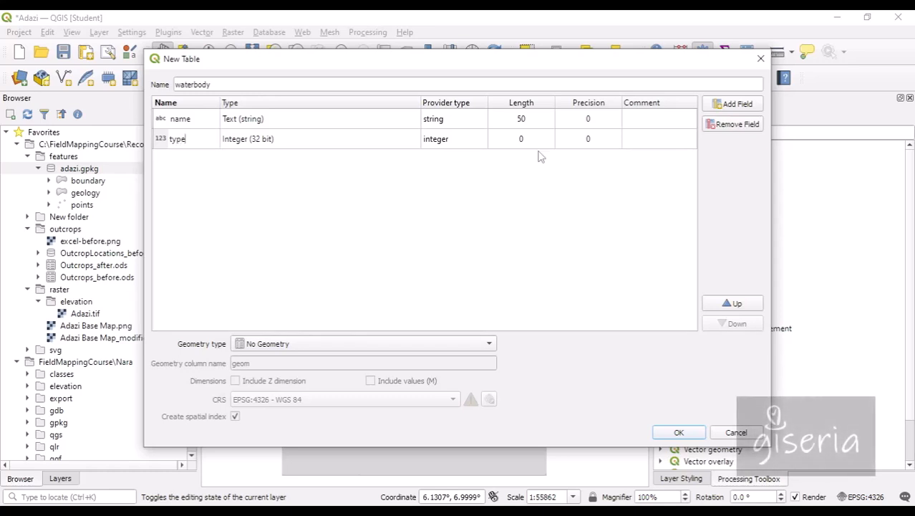
double_click(367, 141)
left_click(369, 142)
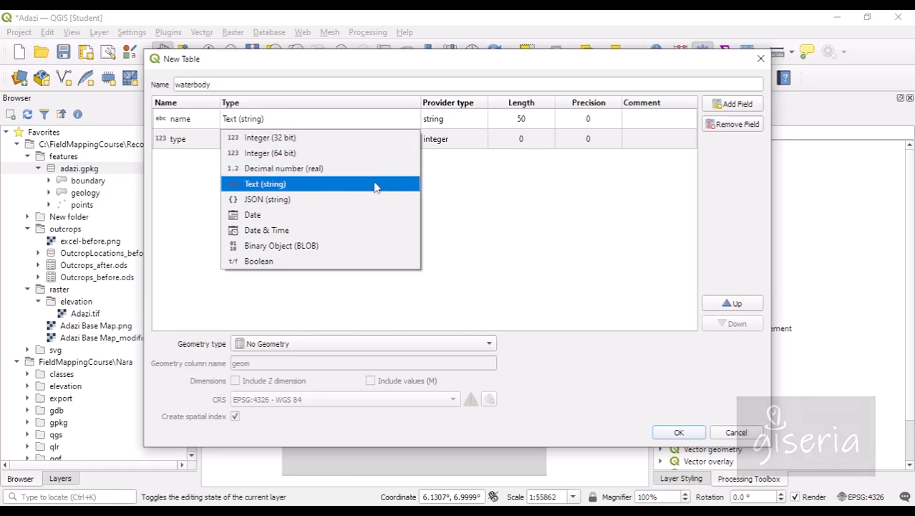
left_click(373, 183)
double_click(546, 141)
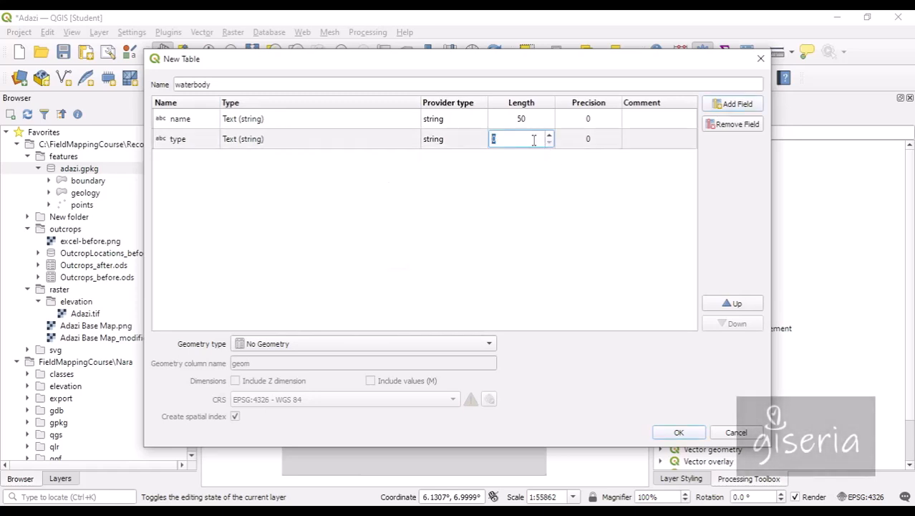
left_click(557, 225)
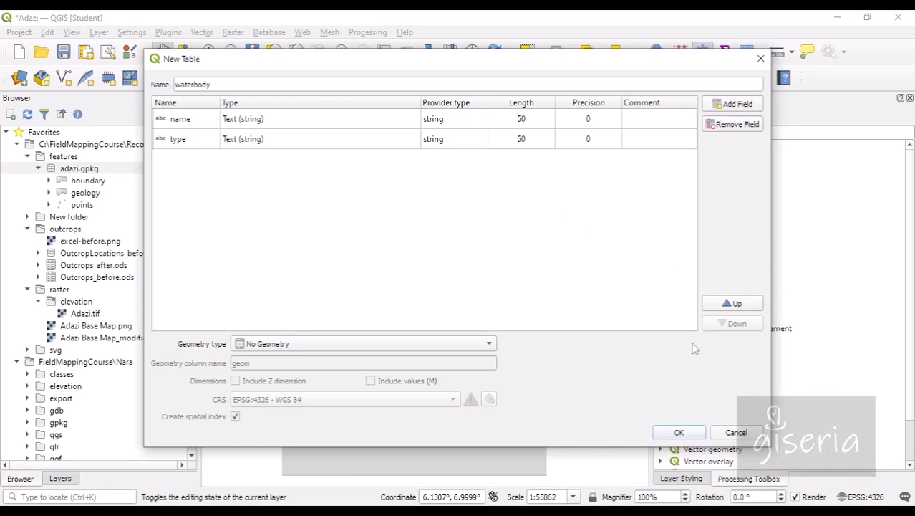
Set the waterbody table's geometry type to Polygon and create the table
left_click(476, 346)
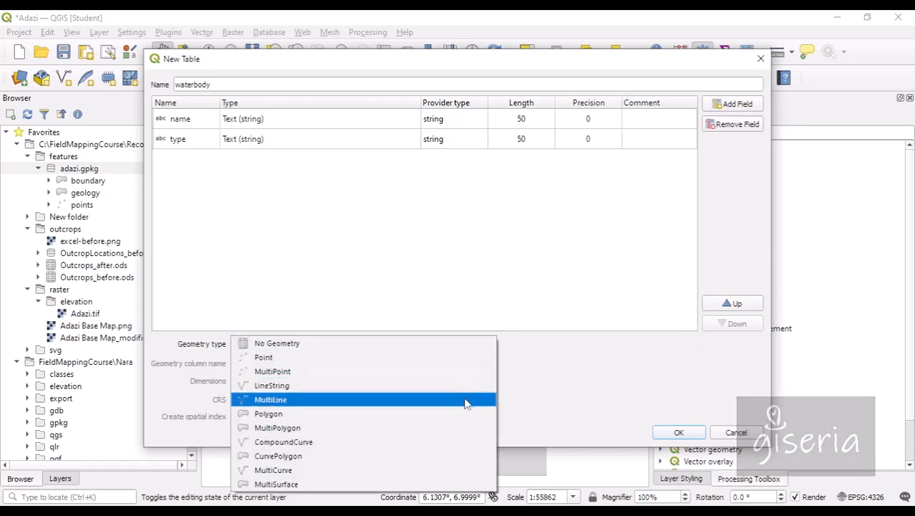
left_click(478, 413)
left_click(467, 346)
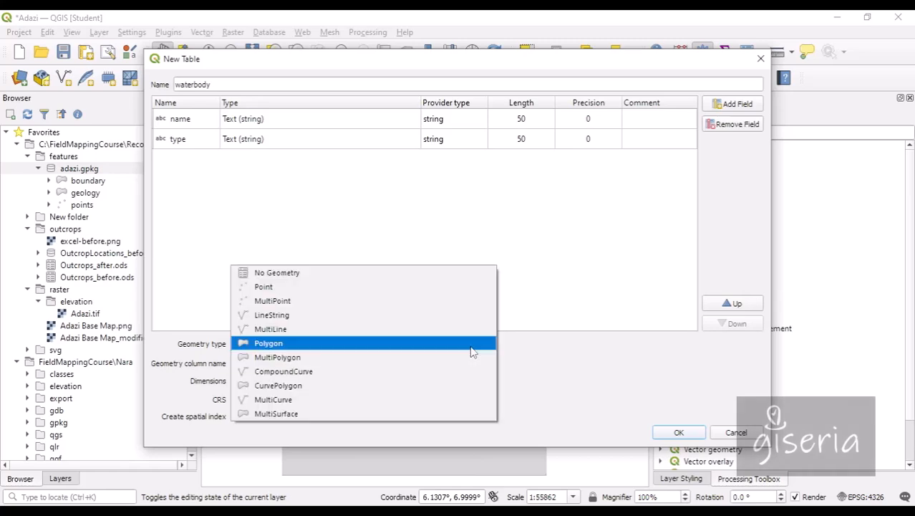
left_click(604, 386)
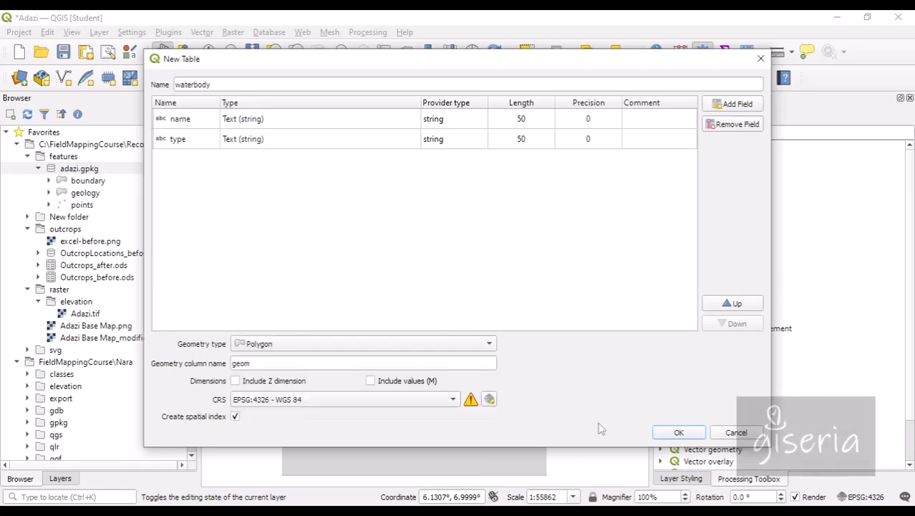
left_click(679, 432)
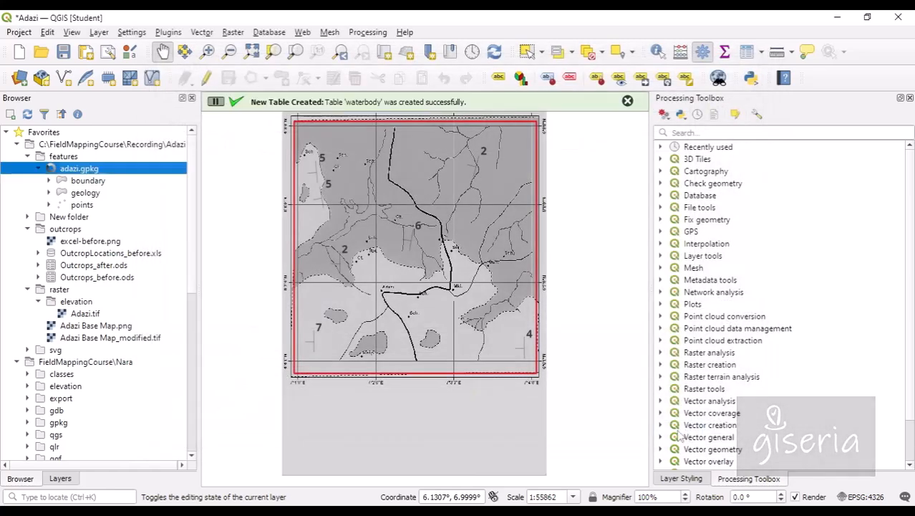
Start another new table in adazi.gpkg and name it rivers
right_click(92, 174)
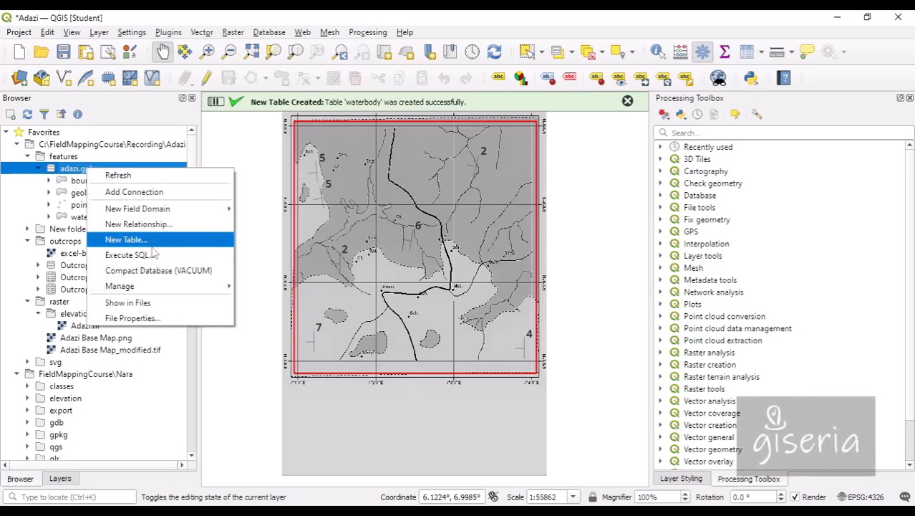
left_click(143, 239)
type("rivers")
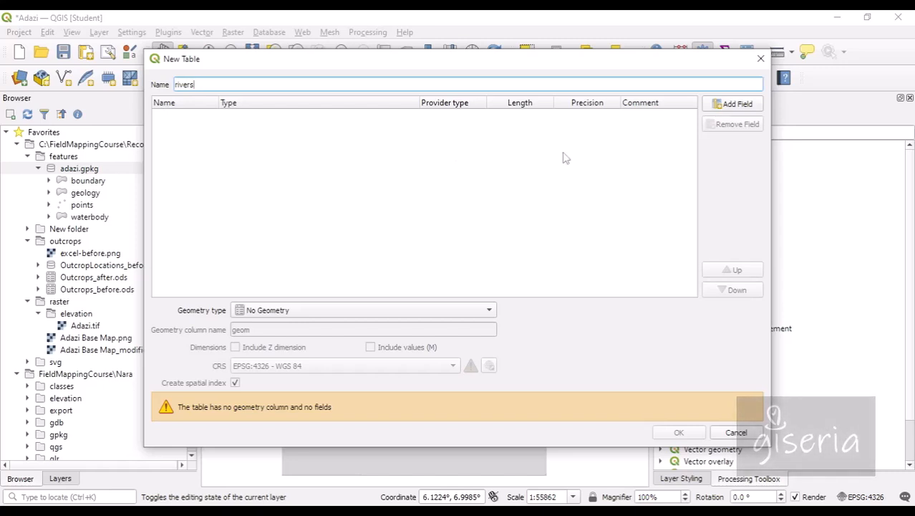
Add a field called name to the rivers table, with type Text (string) and length 50
left_click(716, 107)
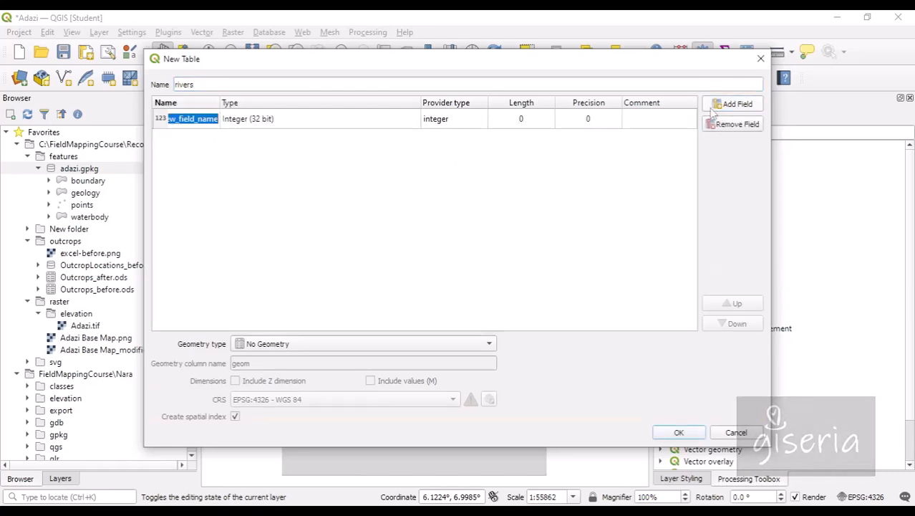
type("n")
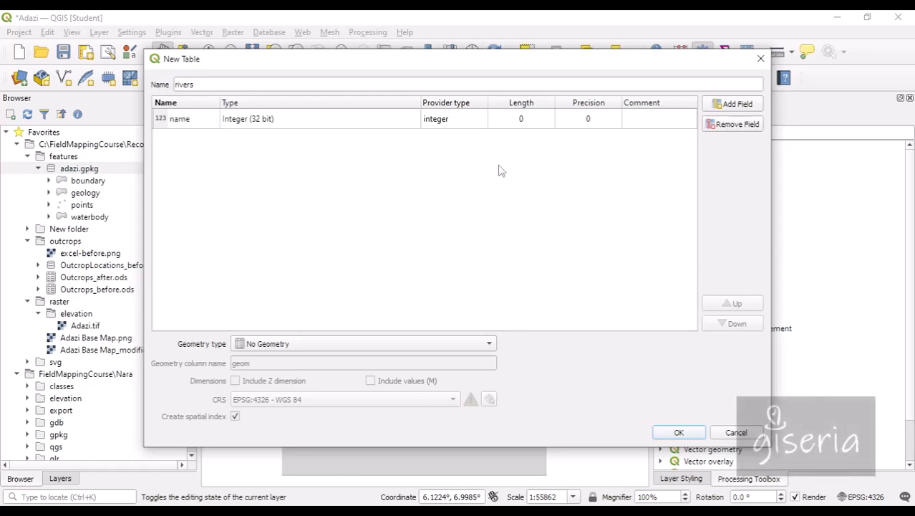
left_click(370, 122)
left_click(371, 118)
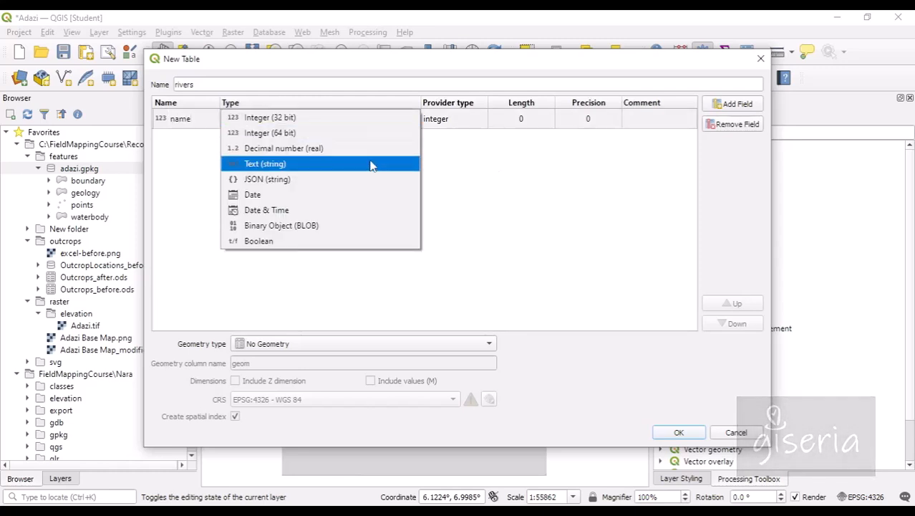
left_click(369, 163)
left_click(533, 122)
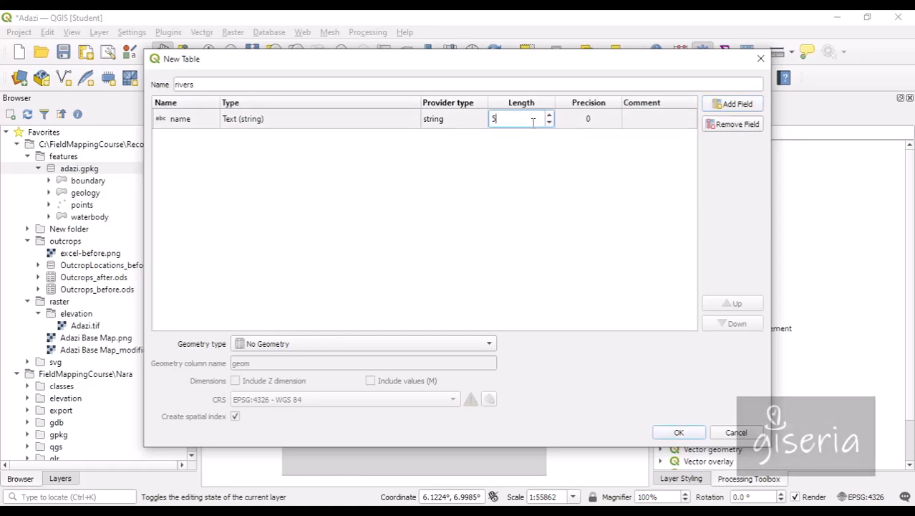
type("50")
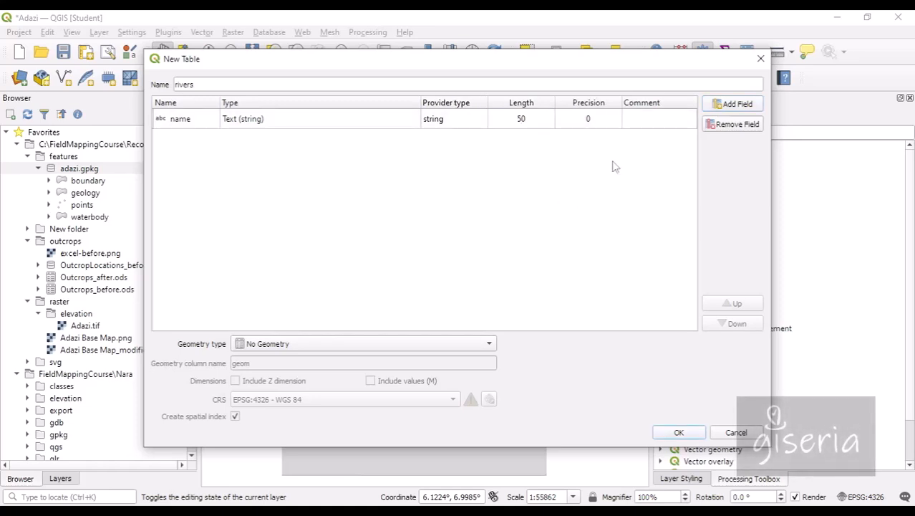
Add a second field called type to the rivers table, with type Text (string) and length 50
left_click(732, 105)
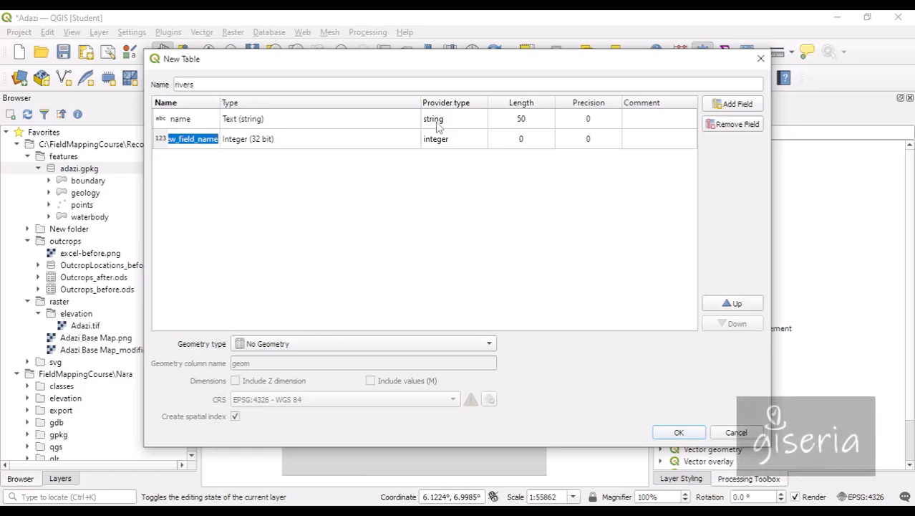
type("type")
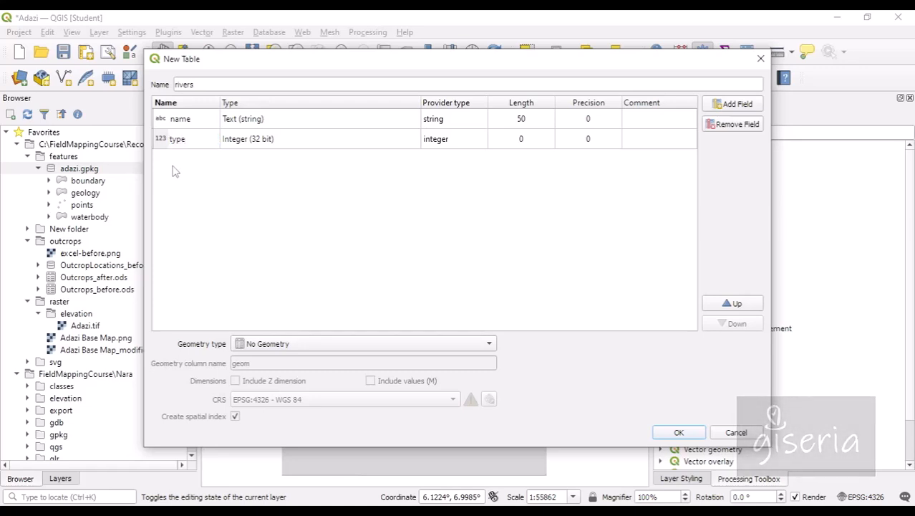
left_click(274, 142)
left_click(280, 146)
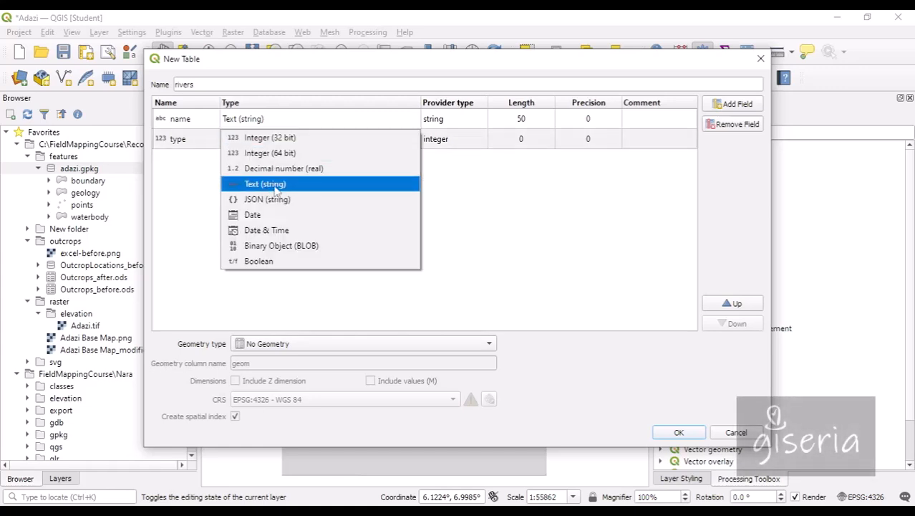
left_click(275, 188)
double_click(531, 137)
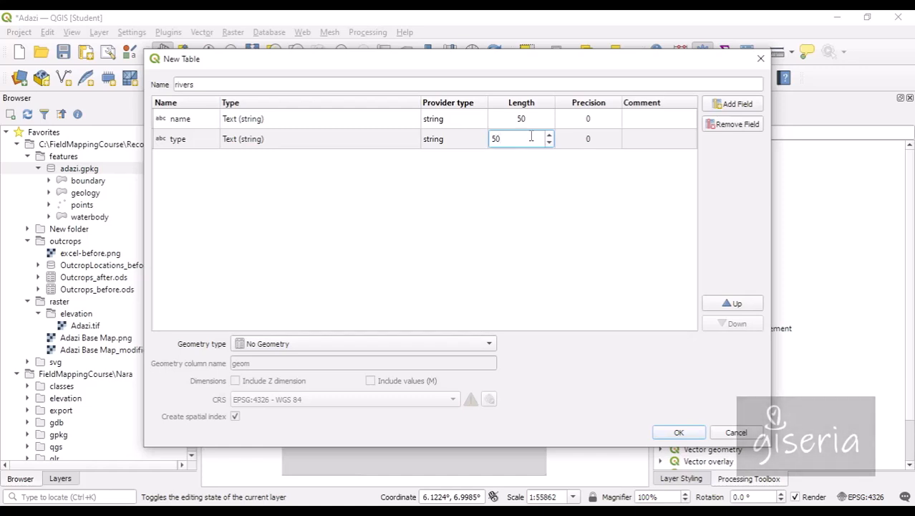
left_click(518, 237)
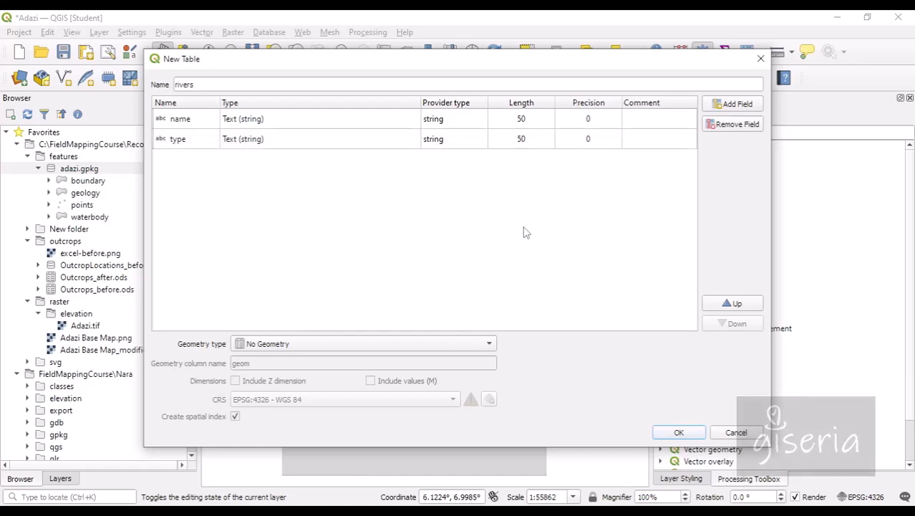
Set the rivers table's geometry type to LineString and create the table
left_click(437, 344)
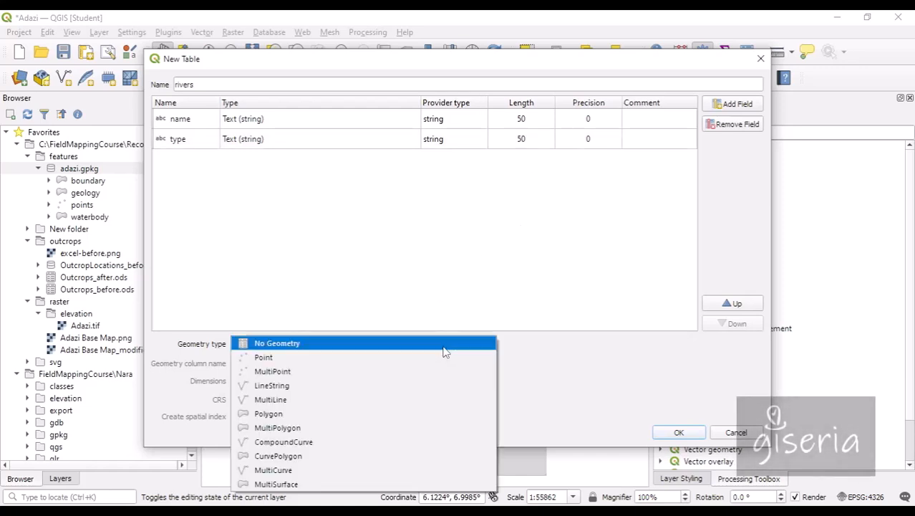
left_click(319, 387)
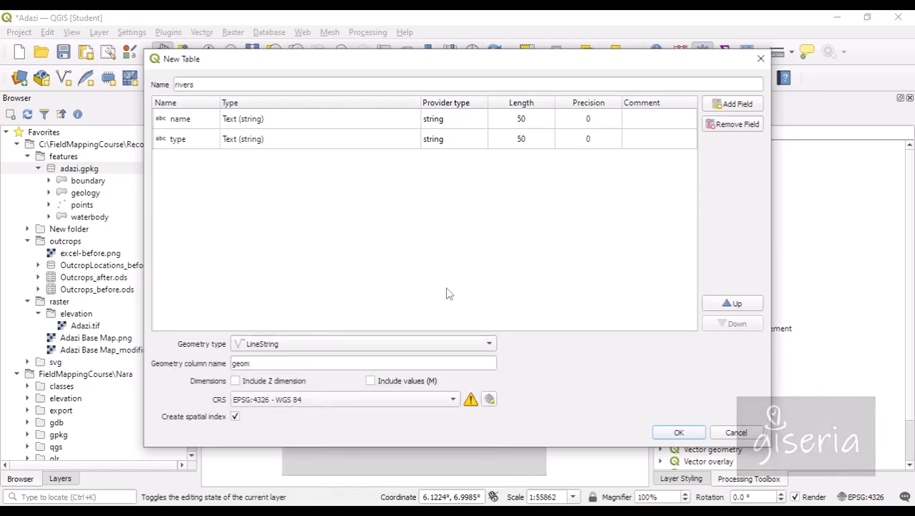
left_click(680, 434)
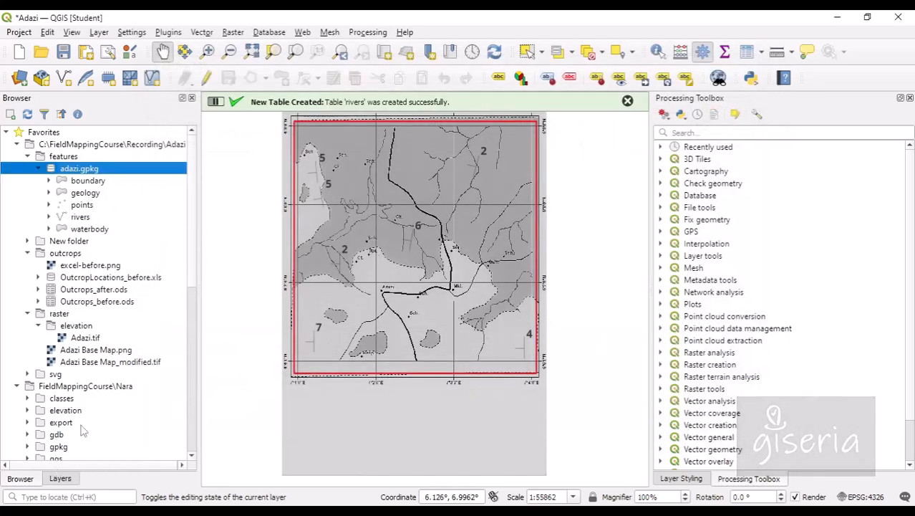
Add the waterbody and rivers tables from adazi.gpkg to the project as layers
left_click(91, 228)
right_click(94, 229)
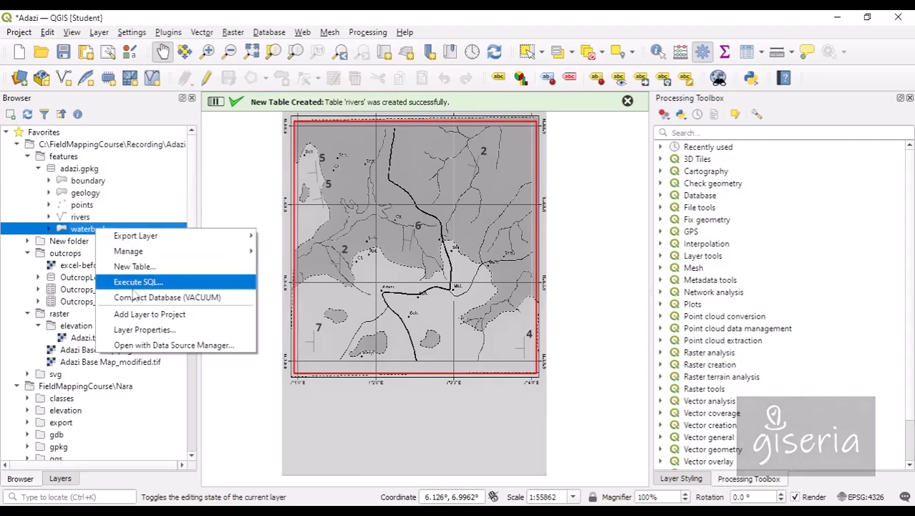
left_click(152, 315)
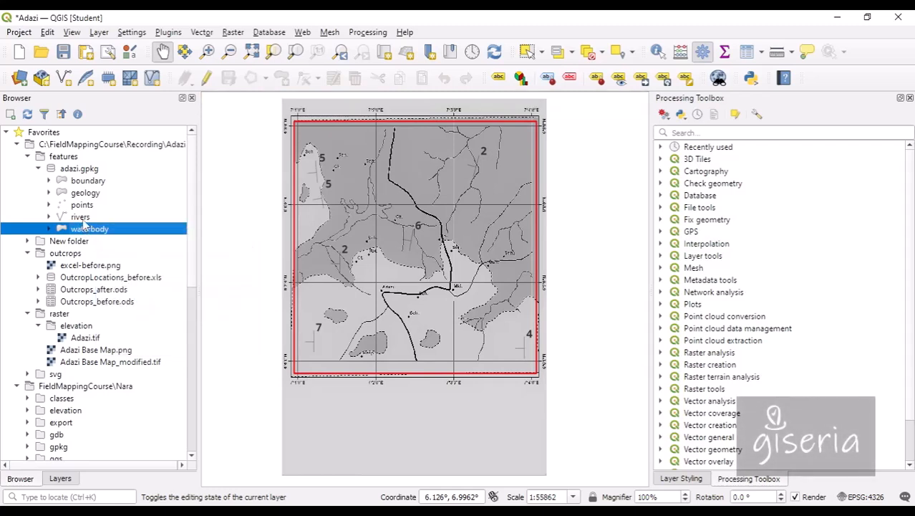
right_click(80, 217)
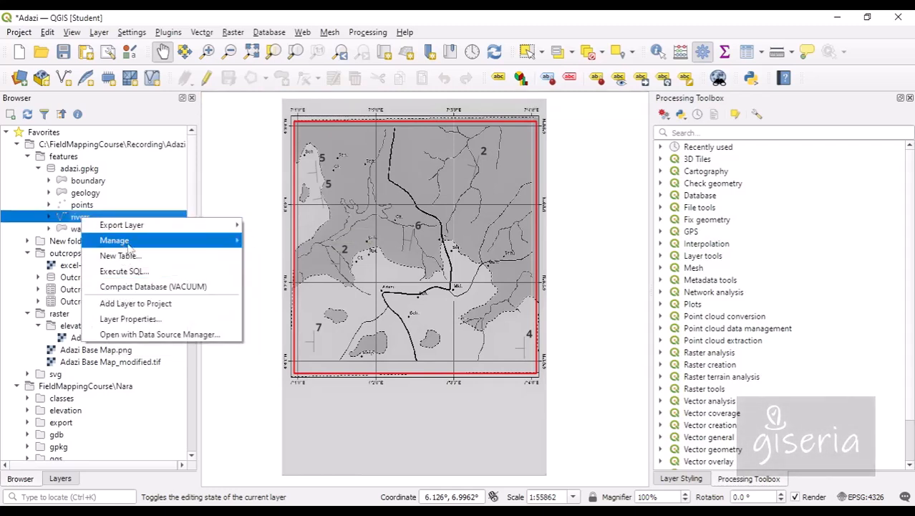
left_click(137, 303)
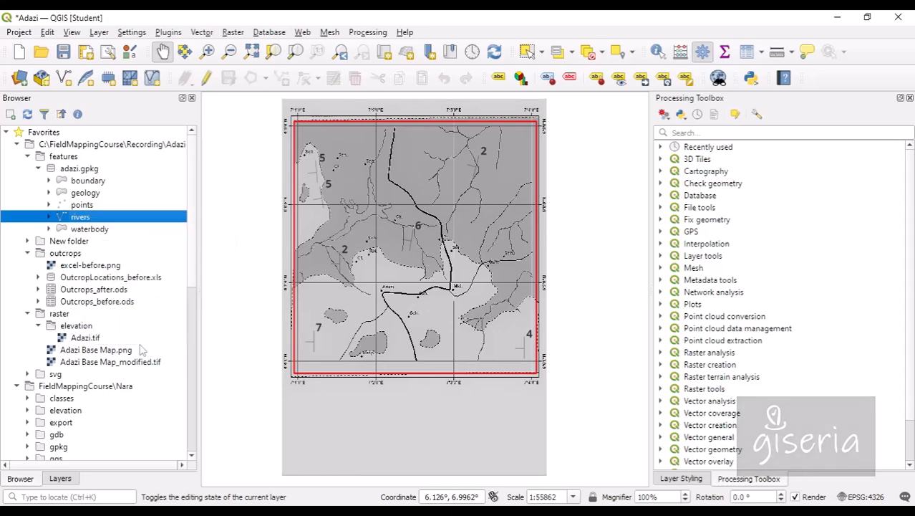
Start a new table named roads in adazi.gpkg and set its geometry type to LineString
left_click(60, 478)
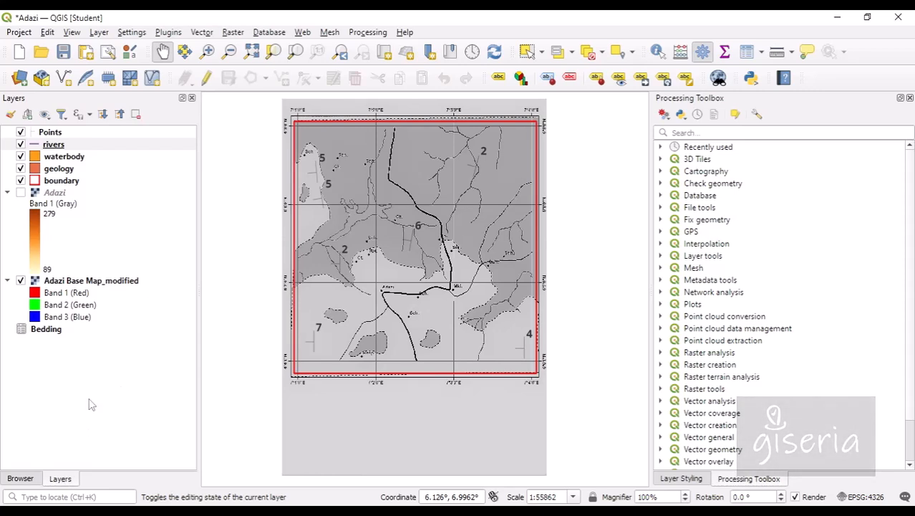
left_click(28, 480)
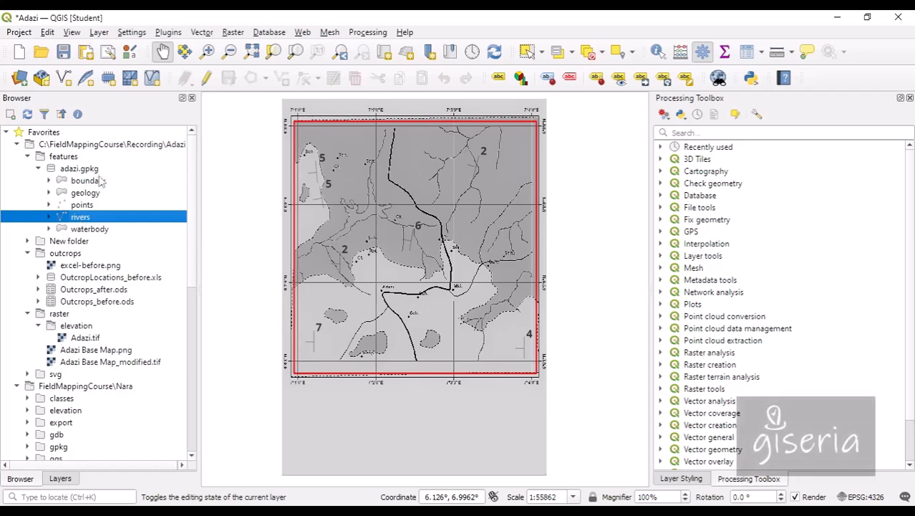
right_click(71, 169)
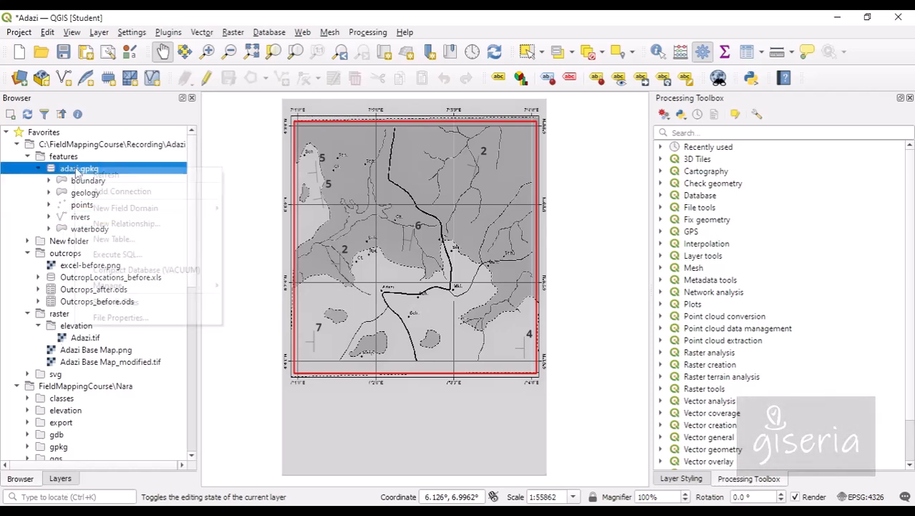
left_click(115, 239)
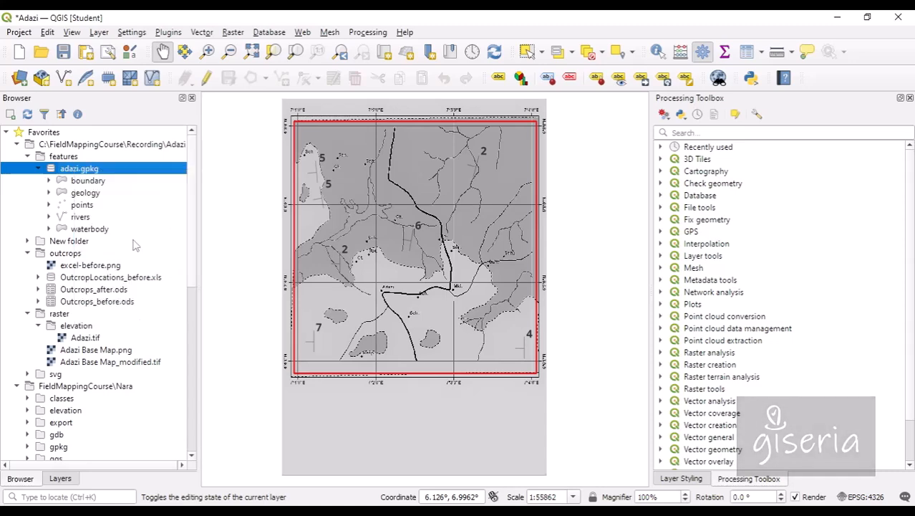
type("roads")
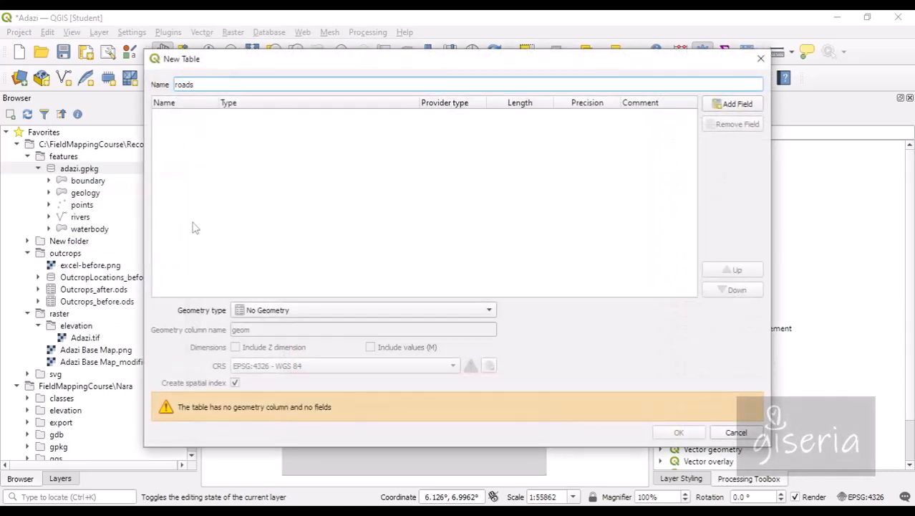
left_click(262, 311)
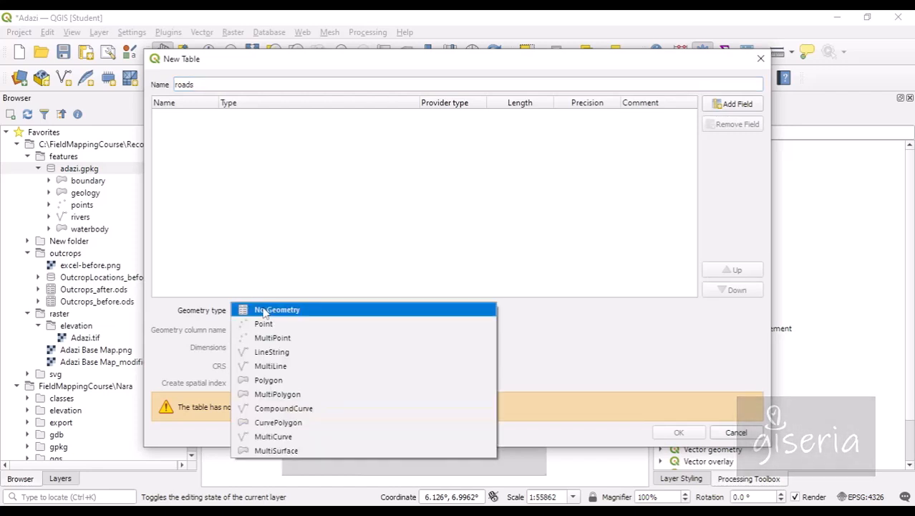
left_click(284, 352)
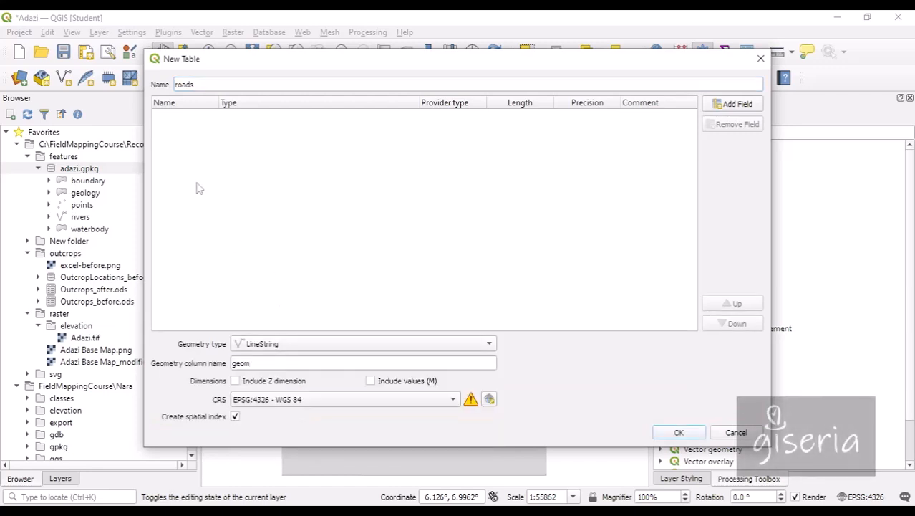
Add a field called name to the roads table, with type Text (string) and length 50
left_click(733, 115)
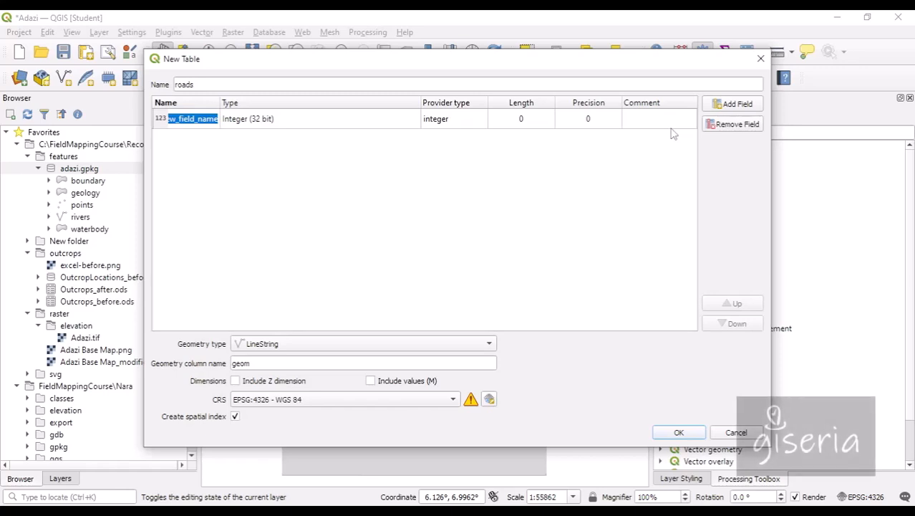
type("n")
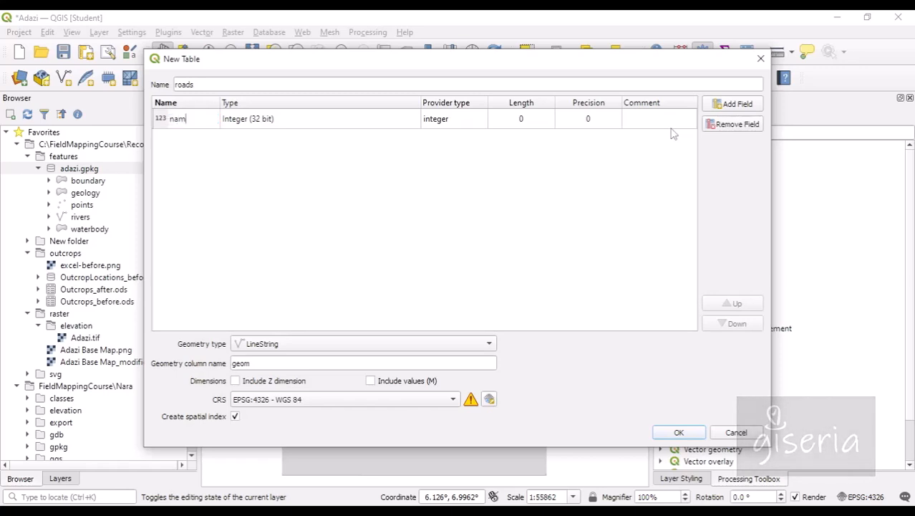
left_click(415, 121)
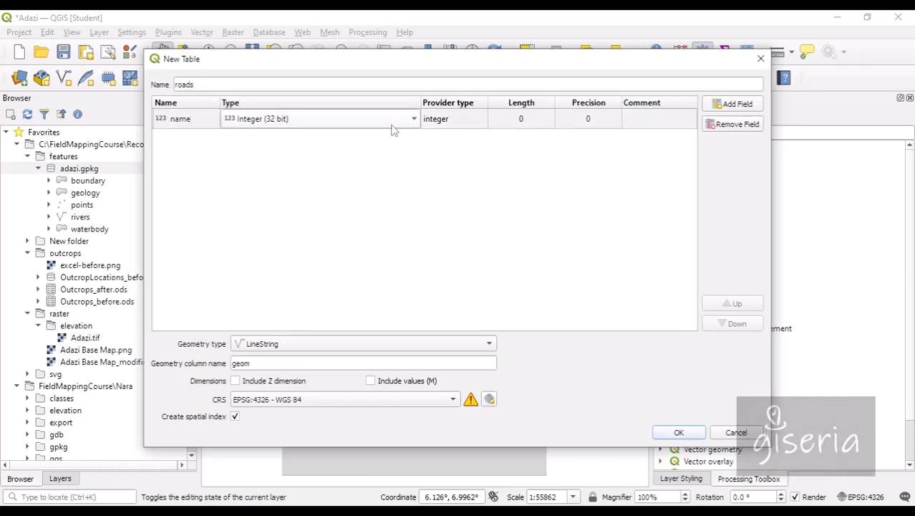
left_click(394, 128)
left_click(390, 163)
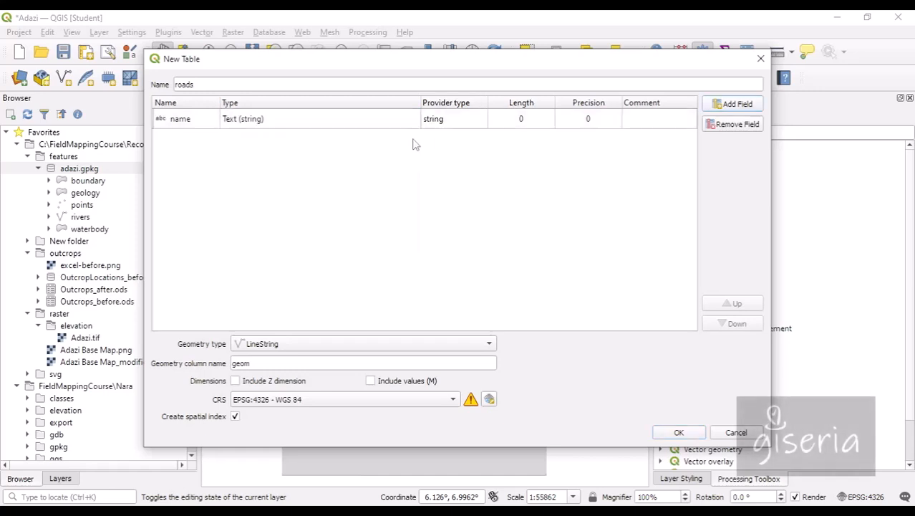
left_click(527, 121)
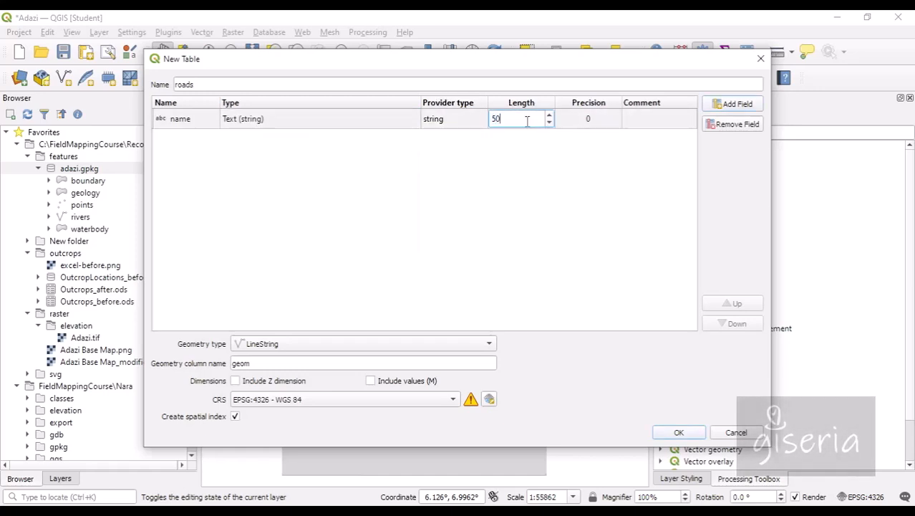
Add a second field called type to the roads table, with type Text (string) and length 50
left_click(738, 104)
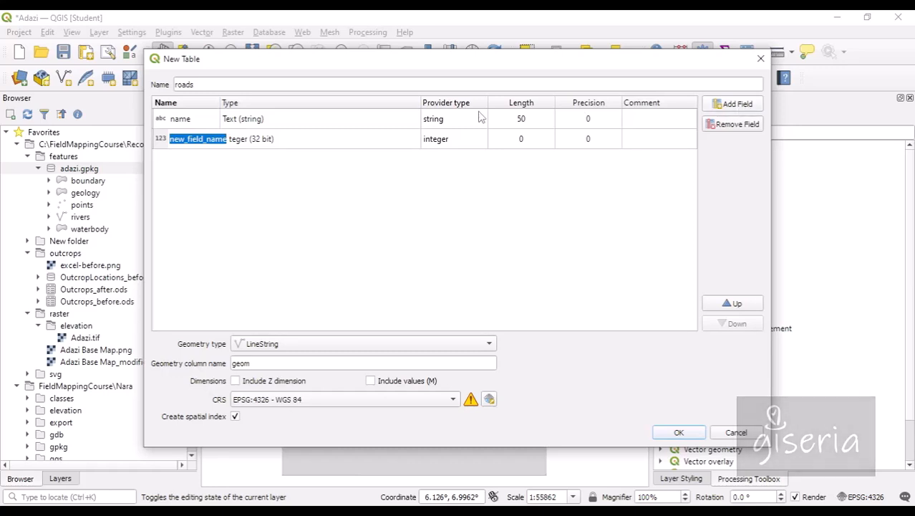
type("type")
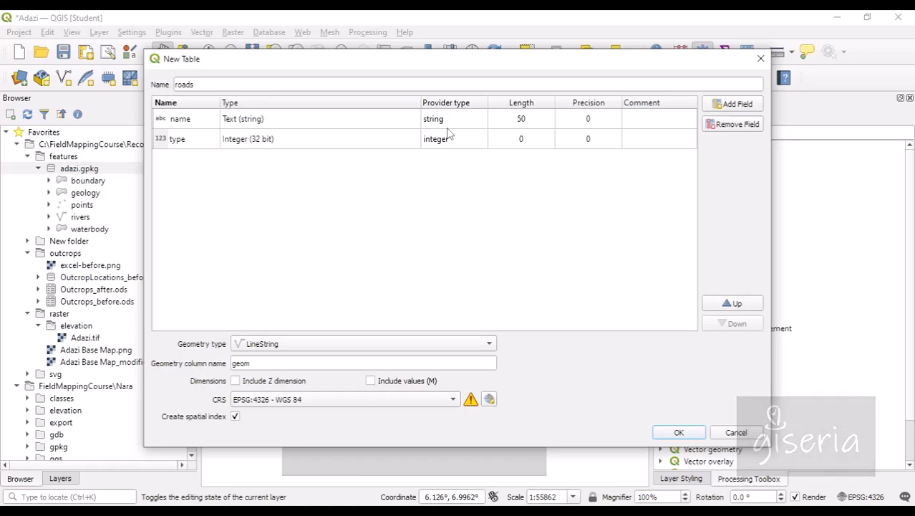
double_click(356, 140)
left_click(357, 140)
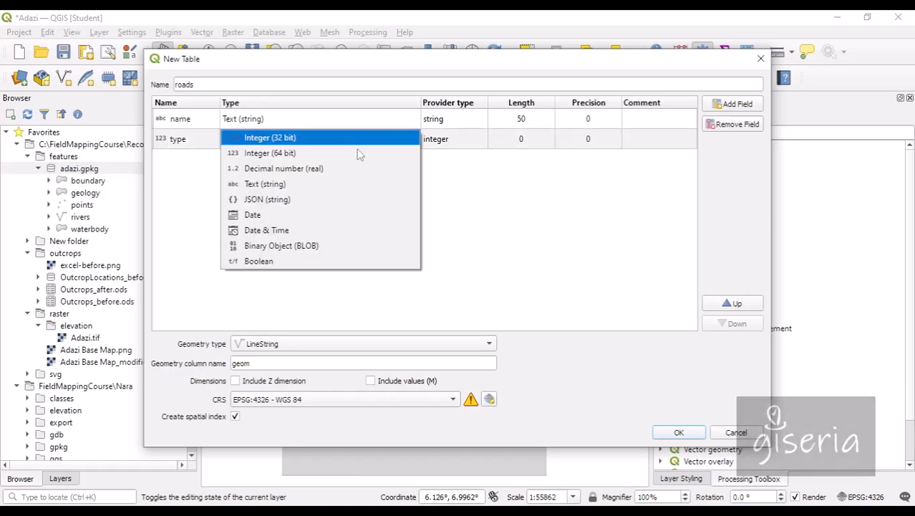
left_click(333, 184)
double_click(509, 138)
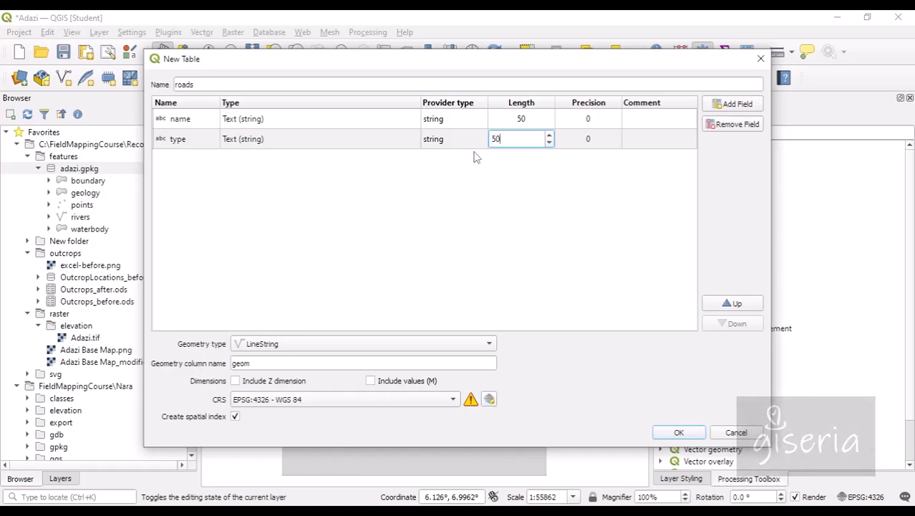
left_click(477, 157)
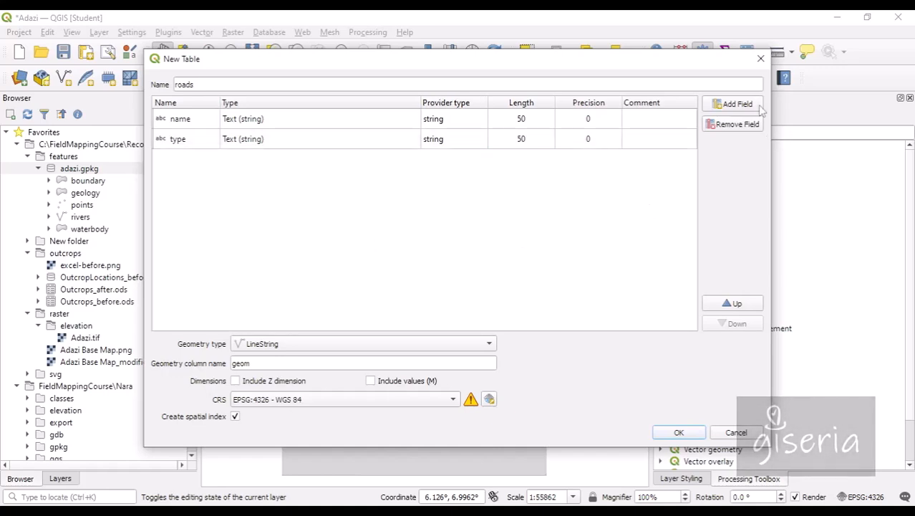
Create the roads table and add it to the project as a layer
left_click(678, 434)
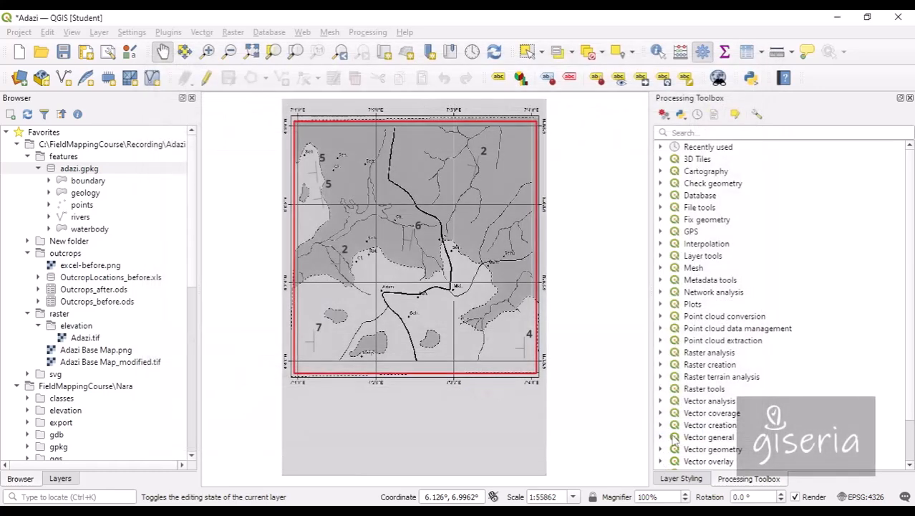
right_click(75, 228)
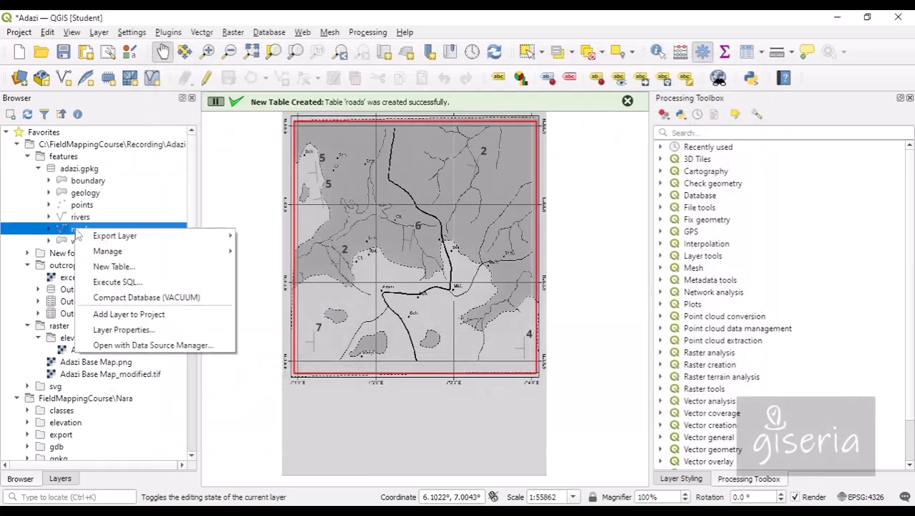
left_click(177, 319)
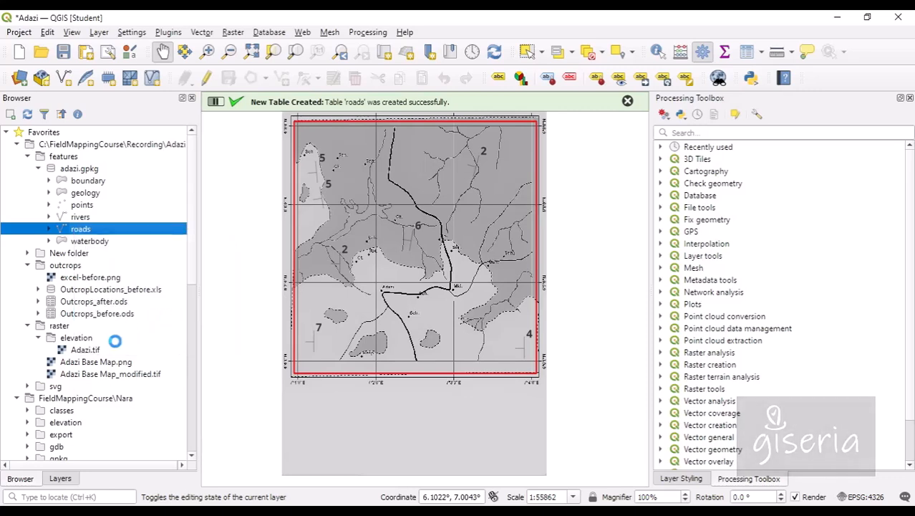
Start a new table named places in adazi.gpkg and set its geometry type to Point
right_click(90, 170)
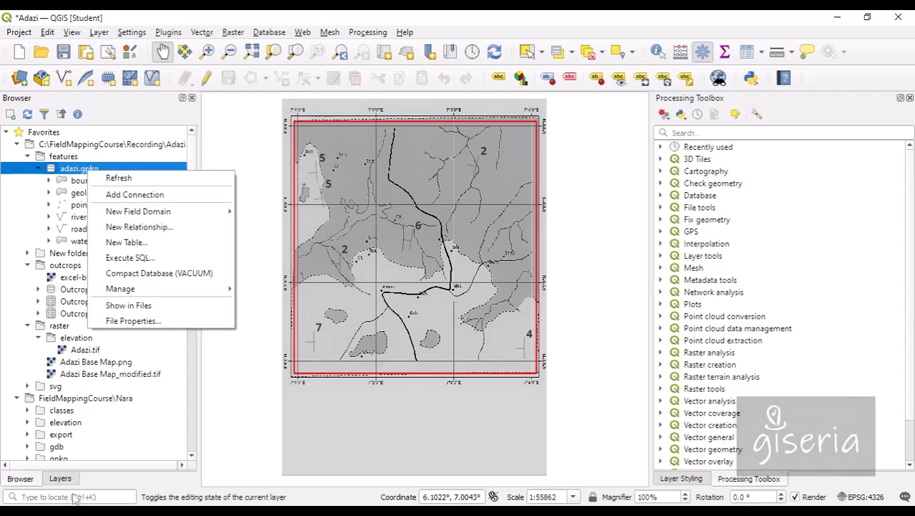
left_click(127, 242)
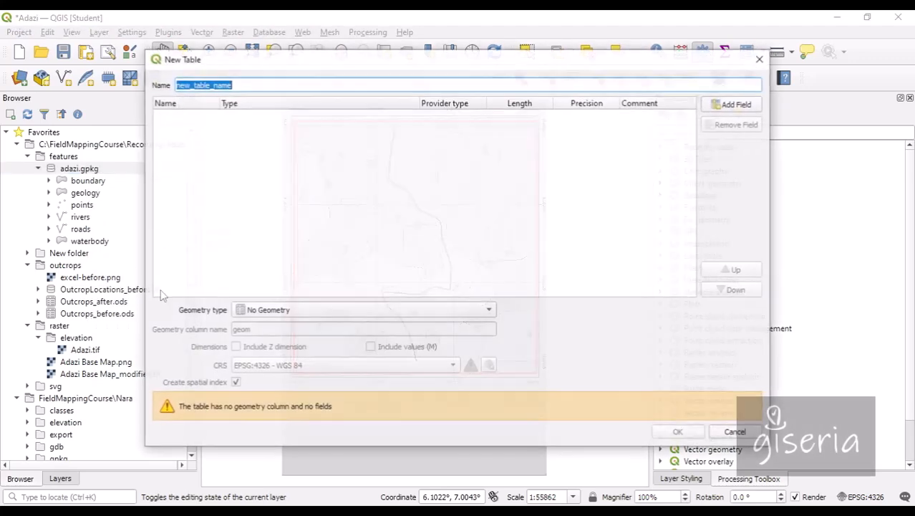
type("places")
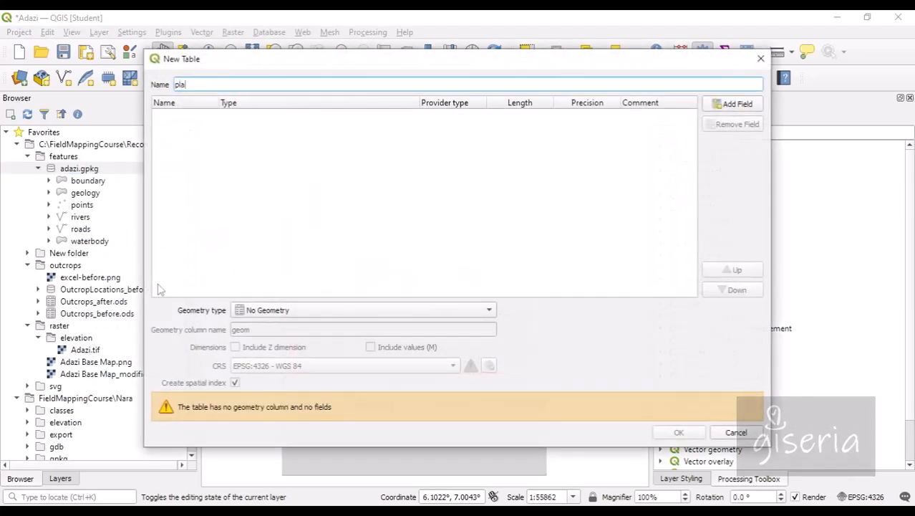
left_click(310, 310)
left_click(318, 323)
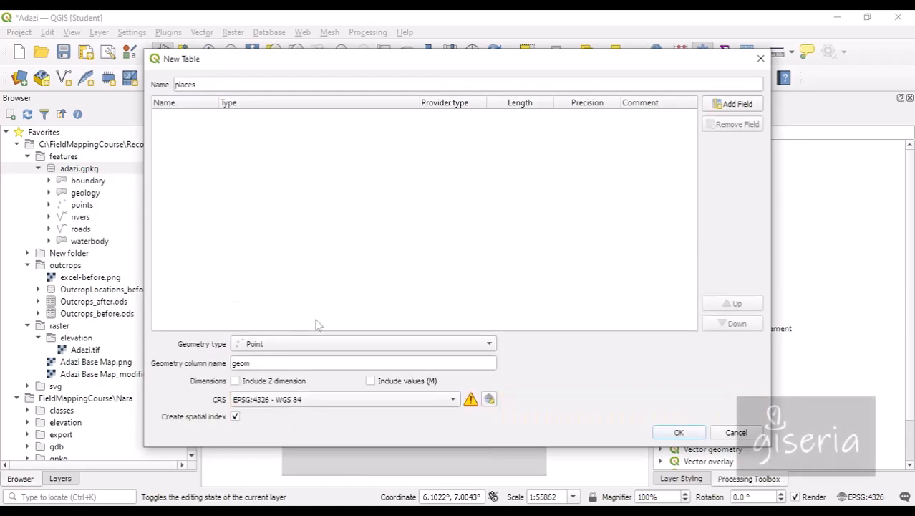
Add a field called name to the places table, with type Text (string) and length 50
left_click(745, 105)
type("name")
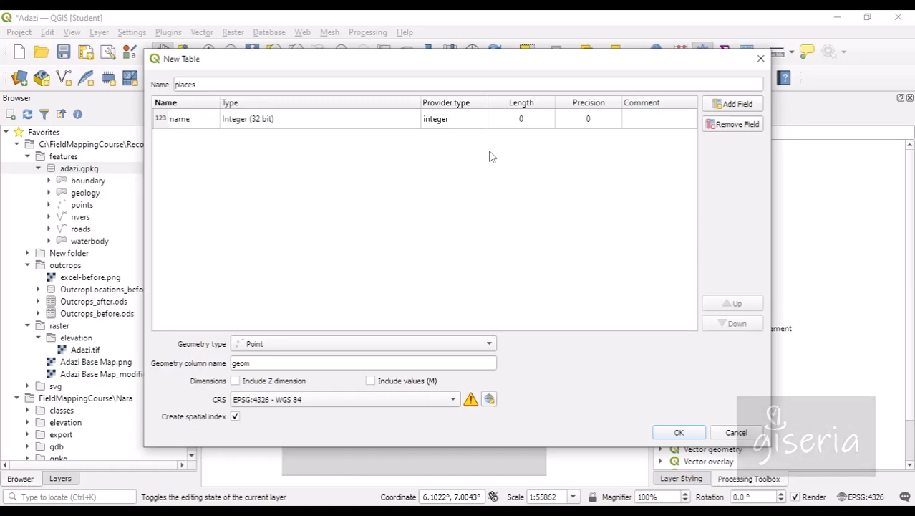
left_click(373, 121)
left_click(374, 121)
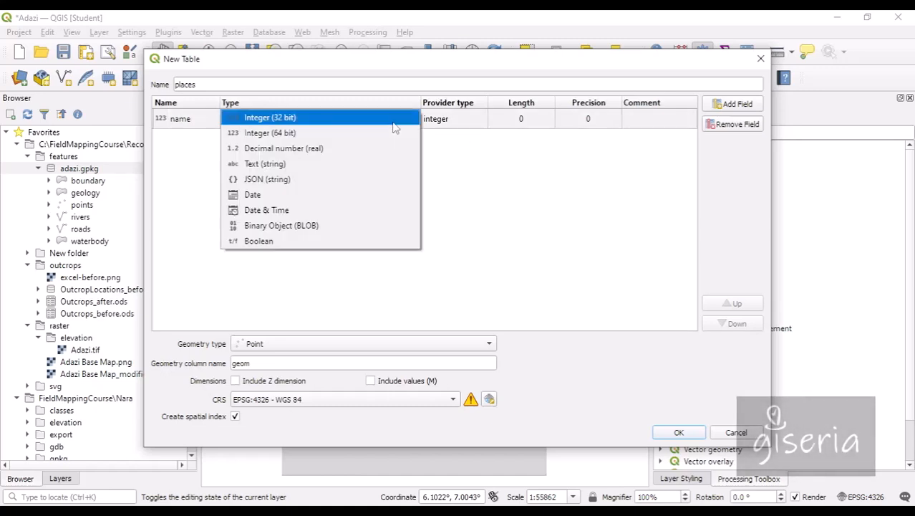
left_click(377, 163)
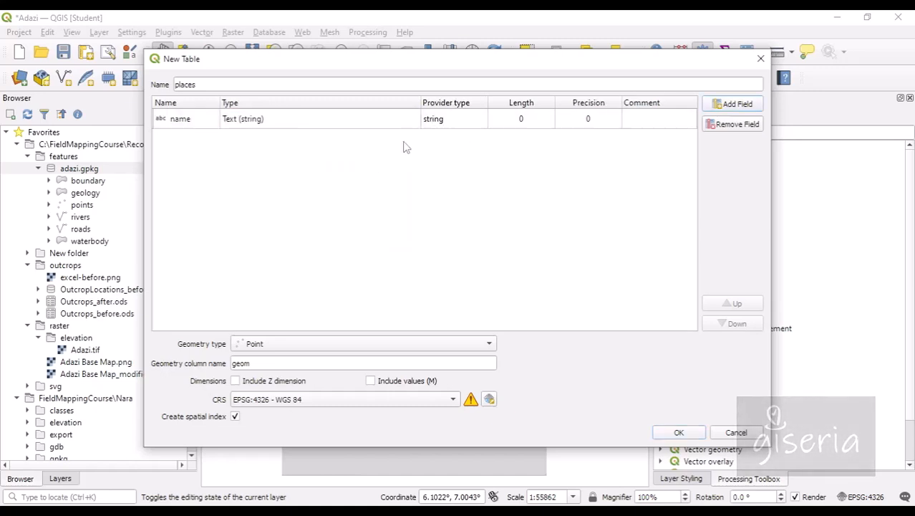
left_click(528, 120)
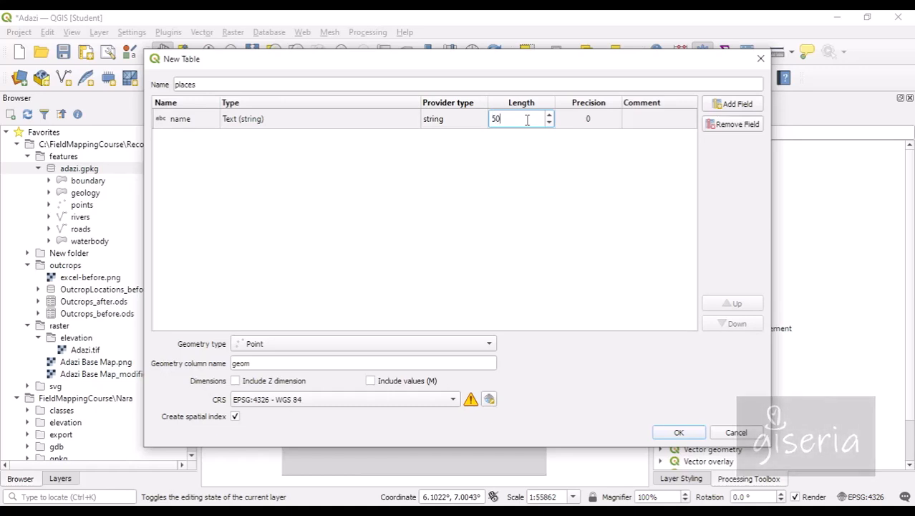
left_click(462, 155)
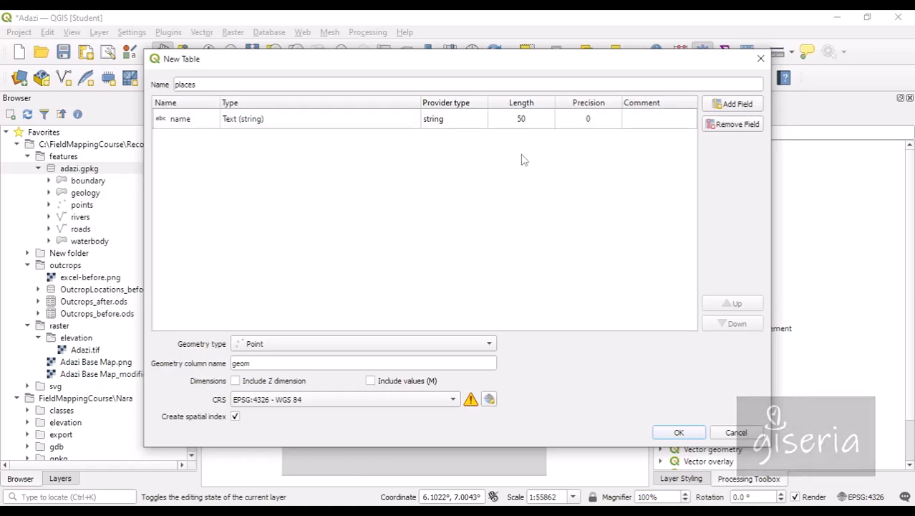
Create the places table and add it to the project as a layer
left_click(679, 433)
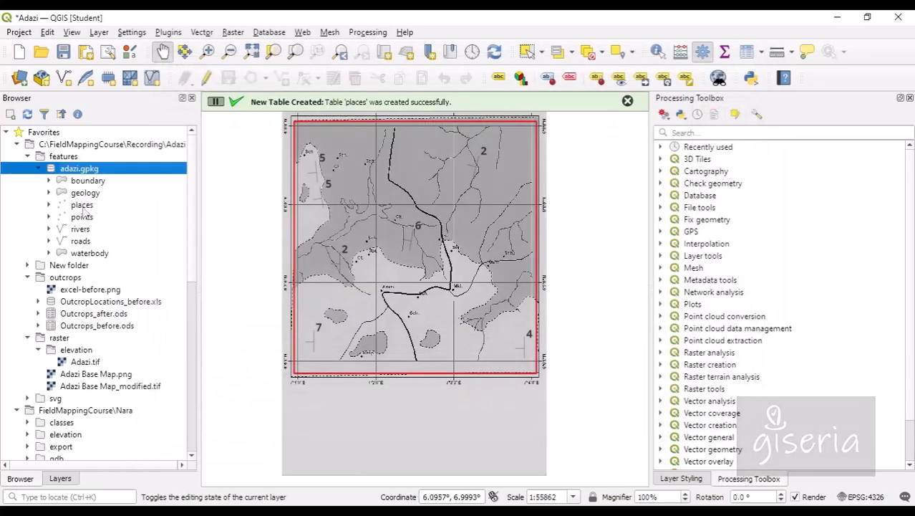
right_click(81, 205)
left_click(162, 290)
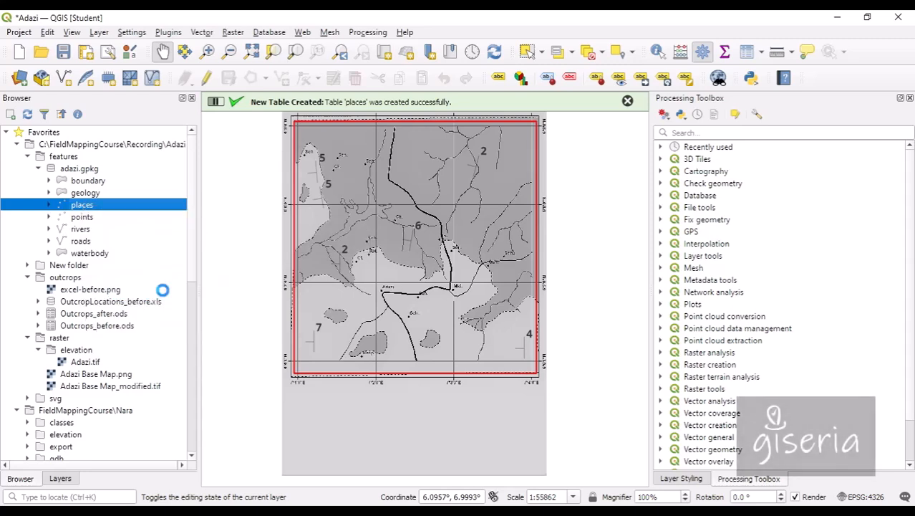
Rename the points table in adazi.gpkg to outcrop_points and accept the rename of the layer
left_click(84, 219)
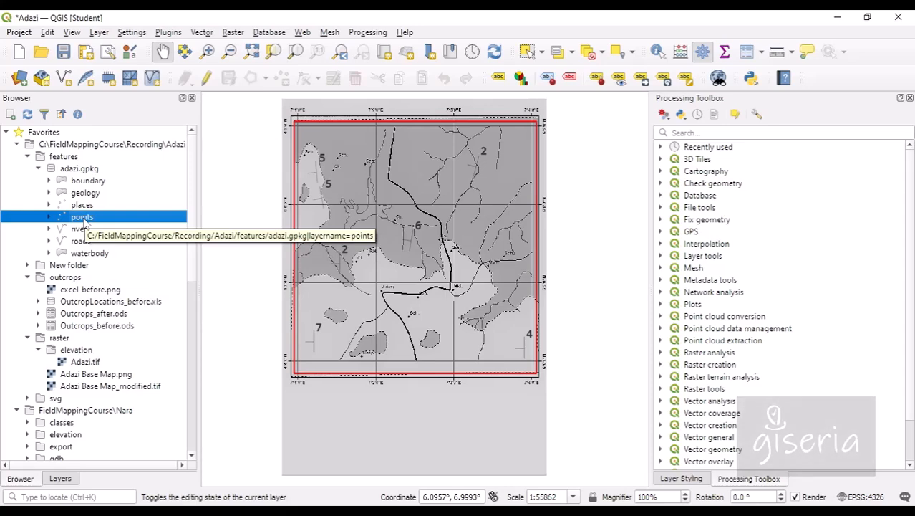
right_click(84, 219)
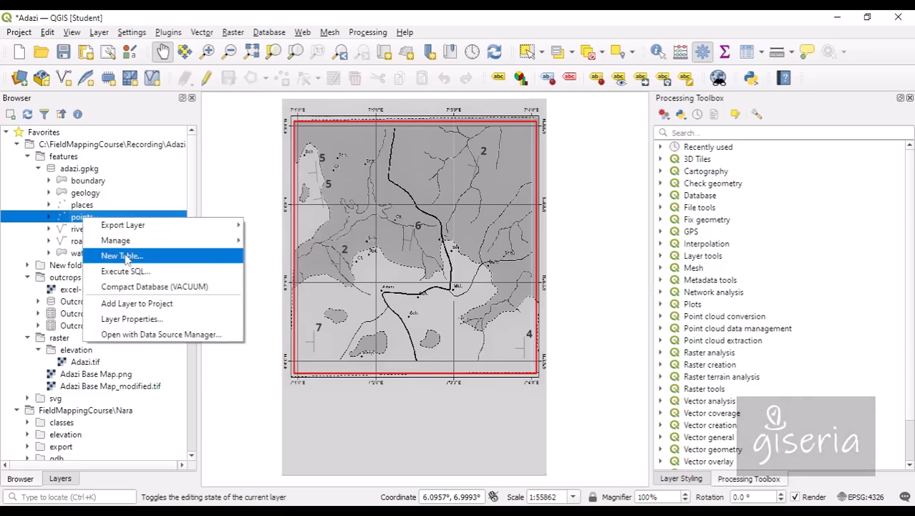
left_click(278, 240)
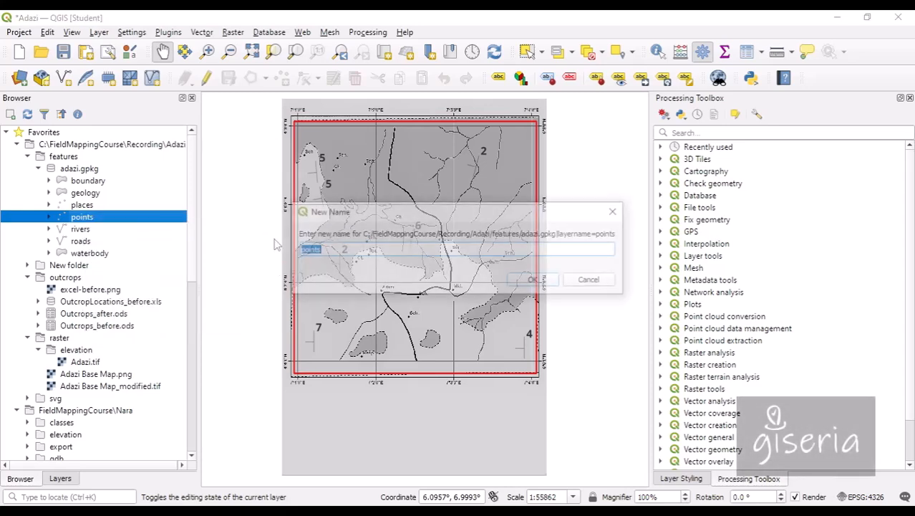
type("outcrop_")
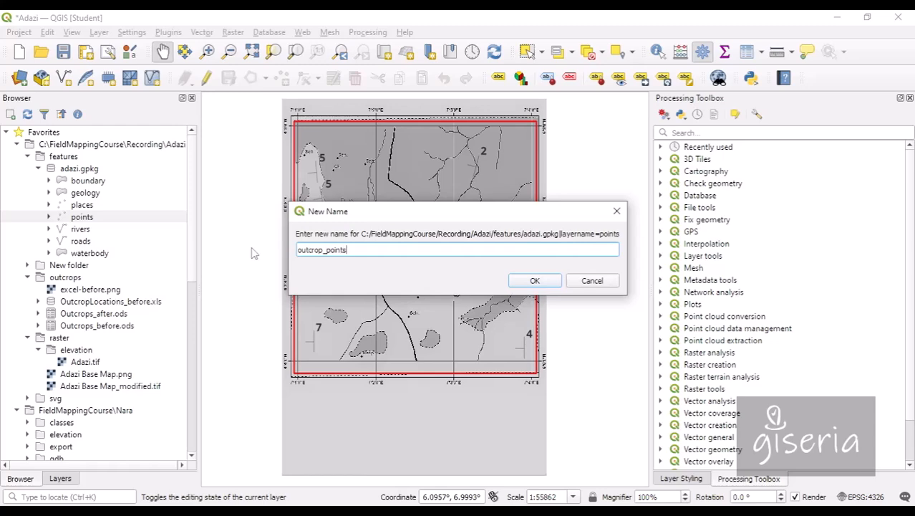
left_click(521, 284)
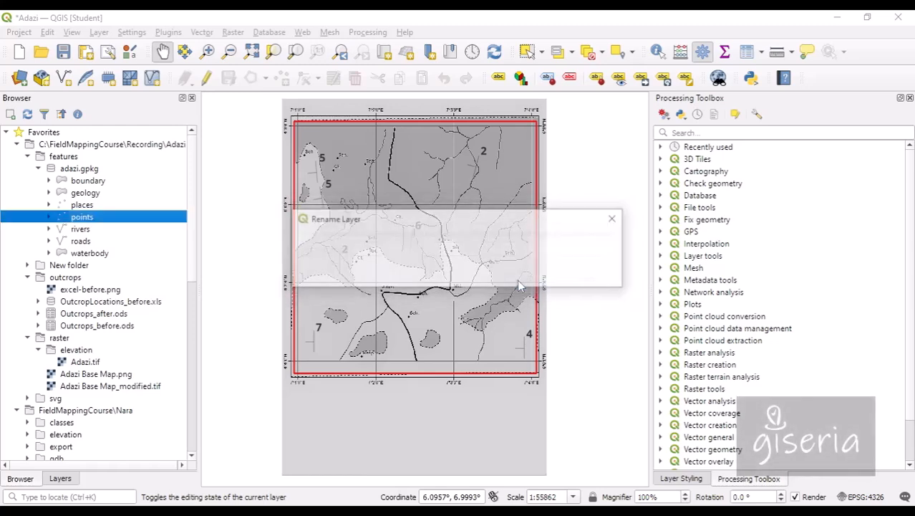
left_click(532, 272)
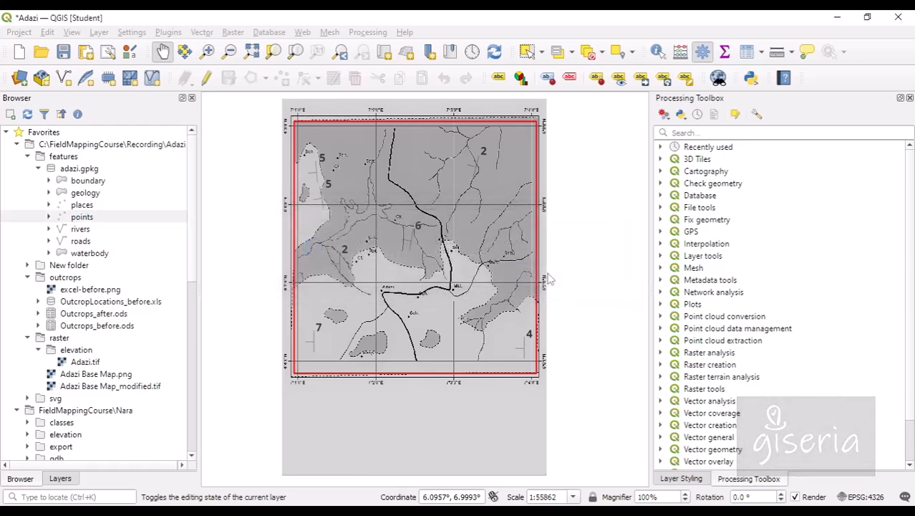
Add the outcrop_points layer from adazi.gpkg to the project
left_click(66, 479)
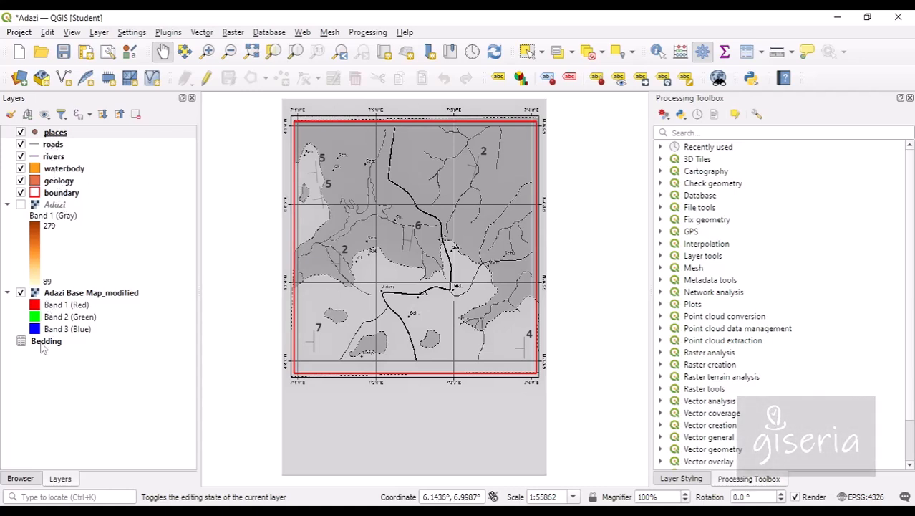
left_click(23, 482)
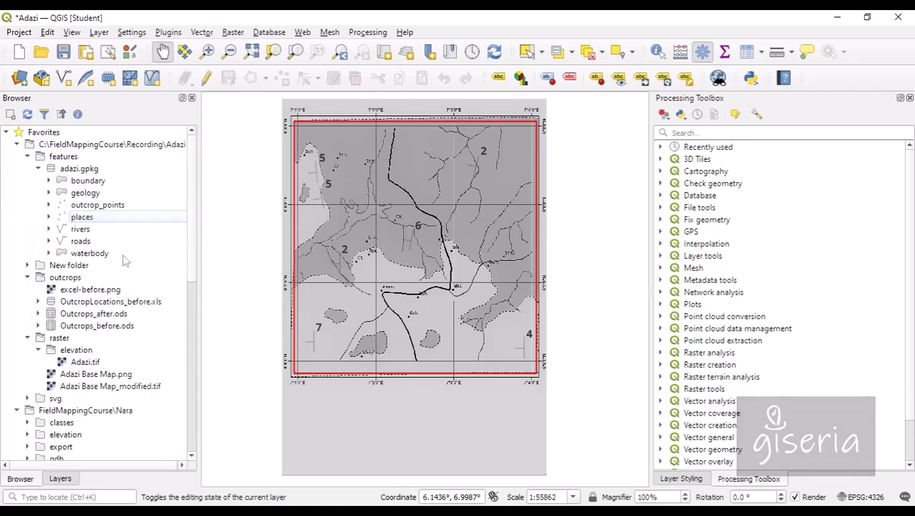
left_click(119, 206)
right_click(113, 208)
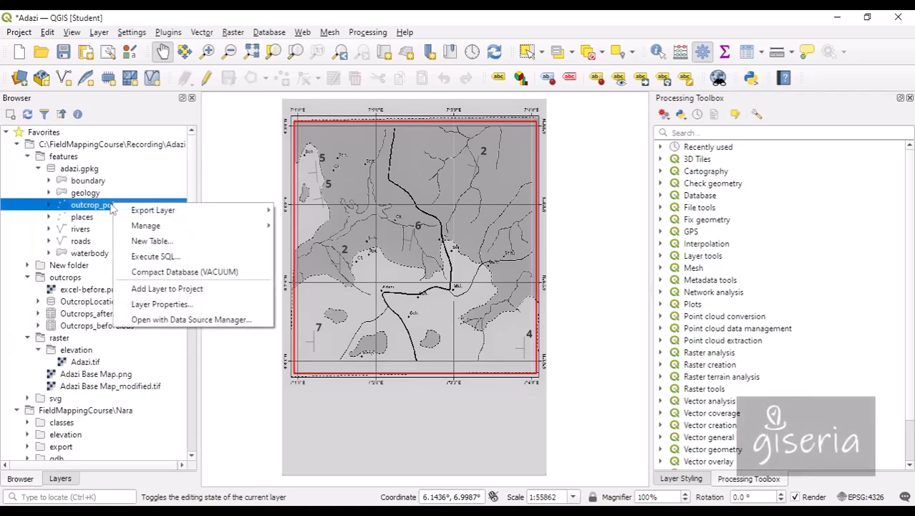
left_click(170, 289)
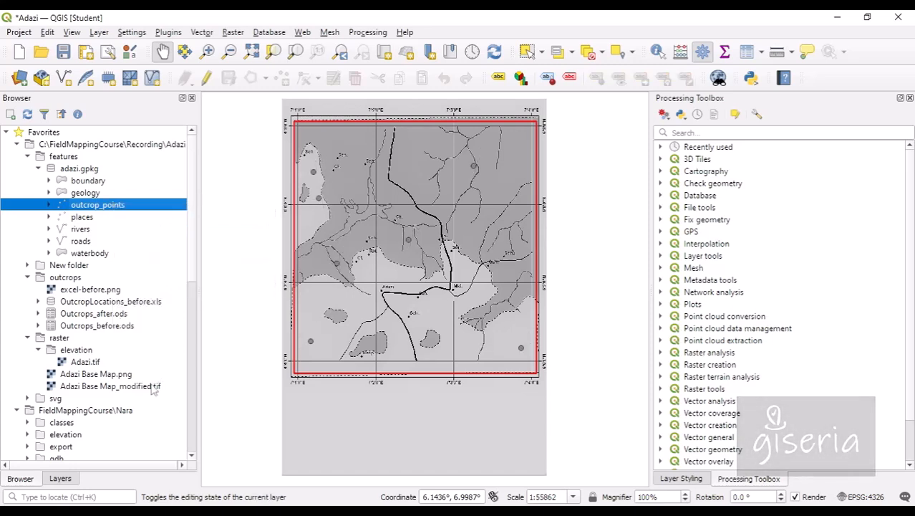
Hide the Adazi Base Map_modified raster in the layer list
left_click(63, 481)
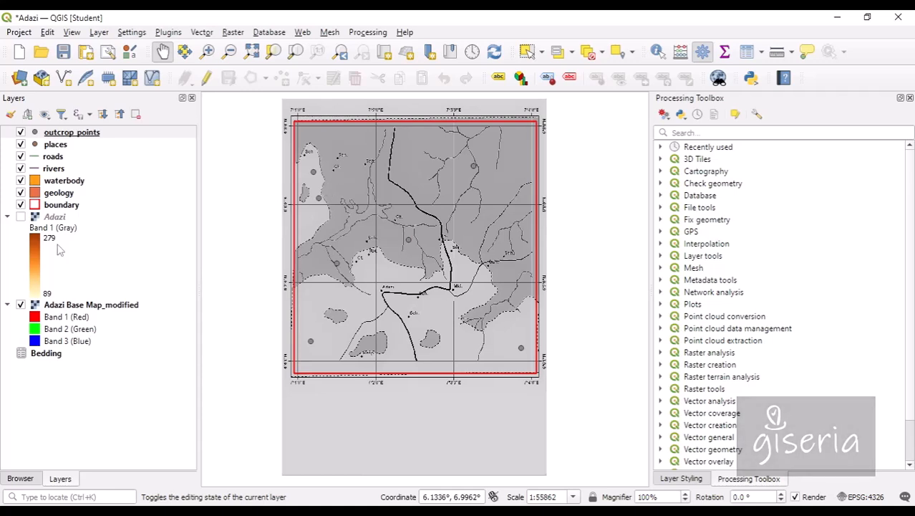
left_click(21, 305)
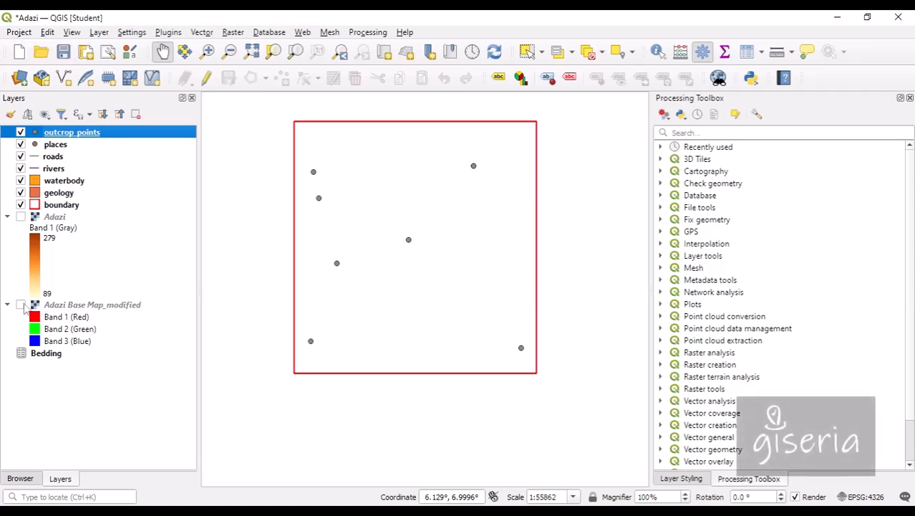
left_click(20, 478)
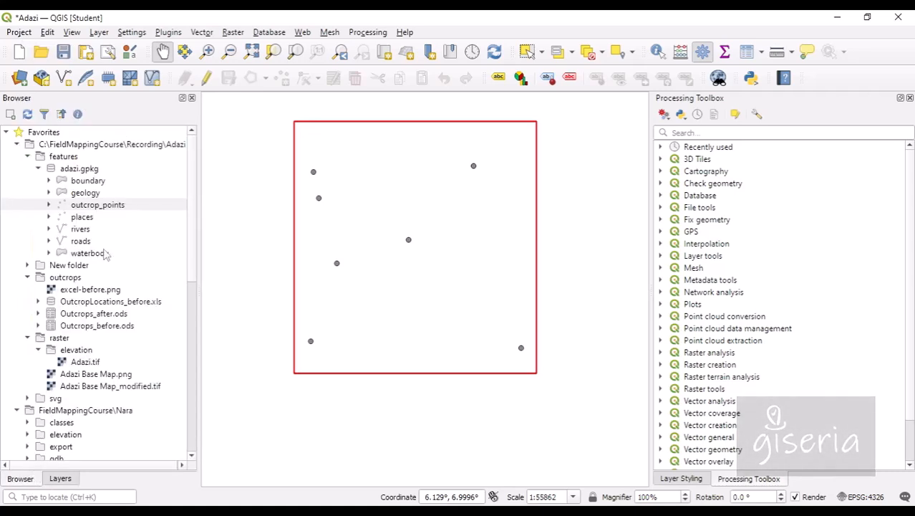
left_click(60, 479)
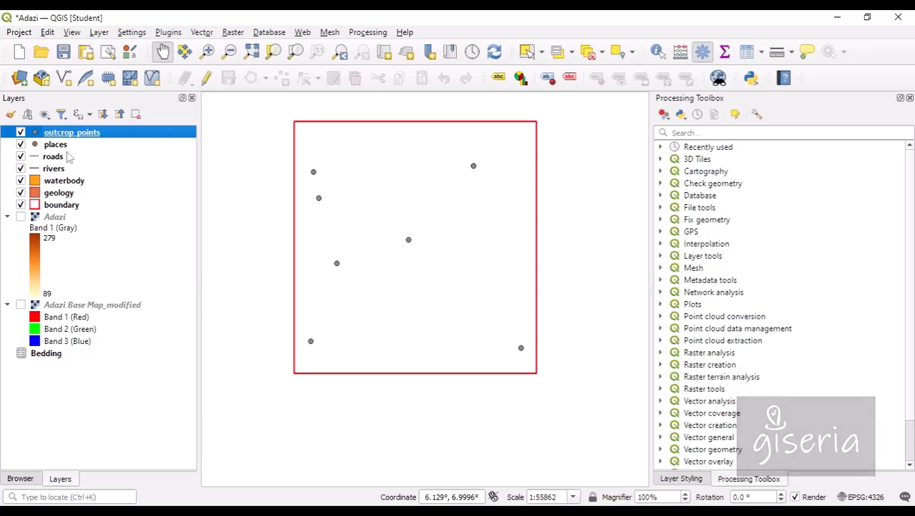
Close the project discarding its unsaved changes, and reopen the recent Adazi project while keeping its unavailable layers
left_click(21, 35)
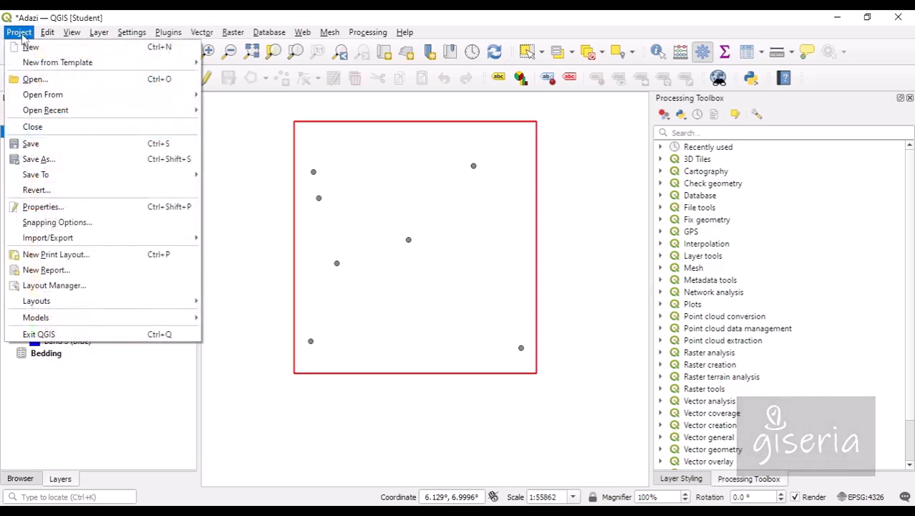
left_click(59, 127)
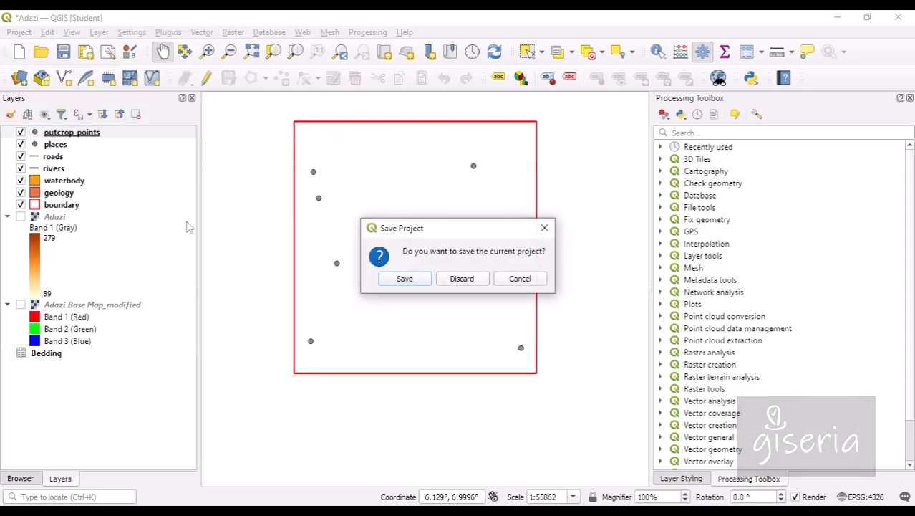
left_click(478, 284)
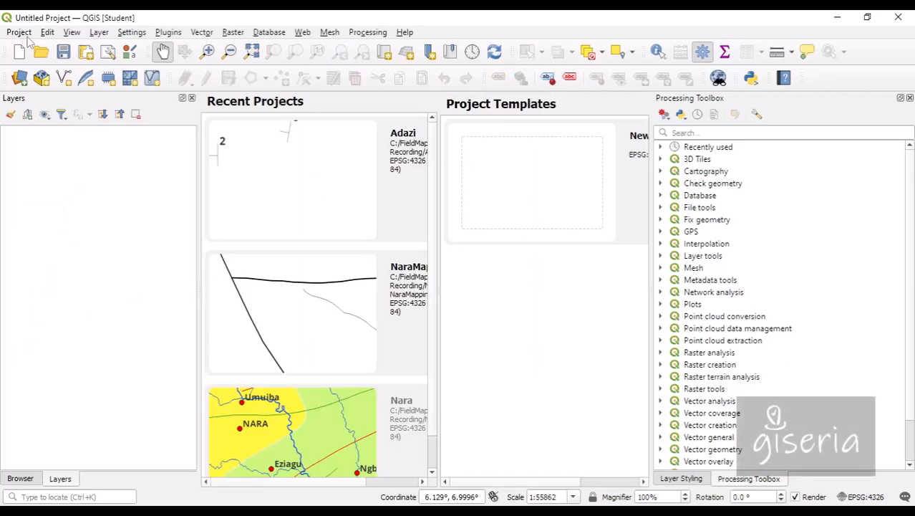
double_click(270, 180)
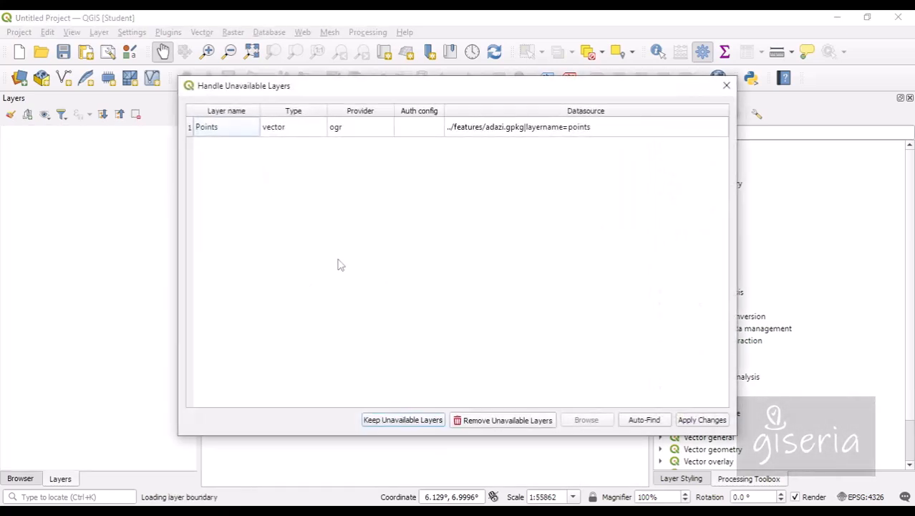
left_click(402, 421)
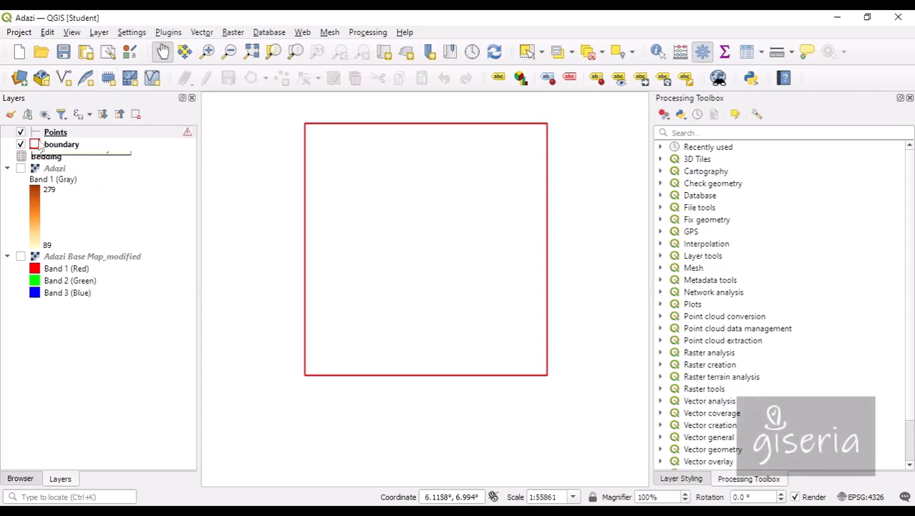
Start exporting the Points layer as a layer definition file and create a folder named qlr inside the Adazi folder
right_click(49, 133)
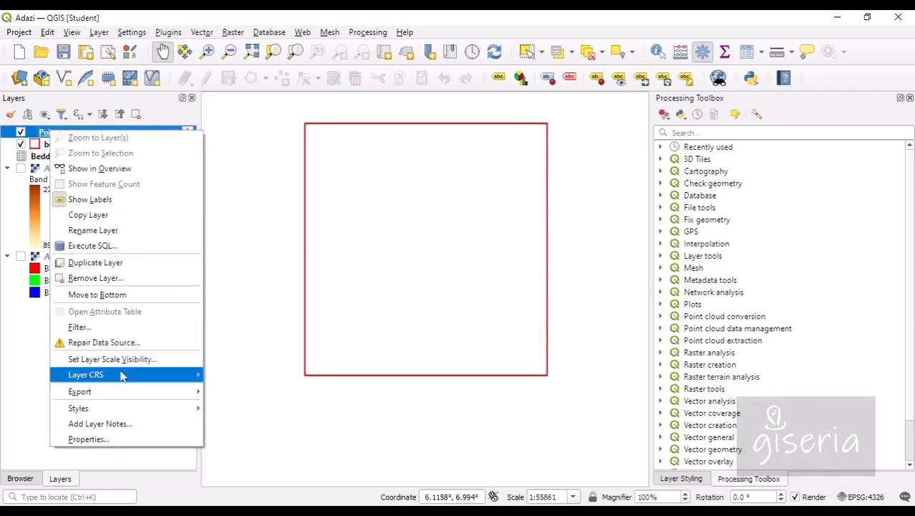
mouse_move(122, 373)
mouse_move(128, 396)
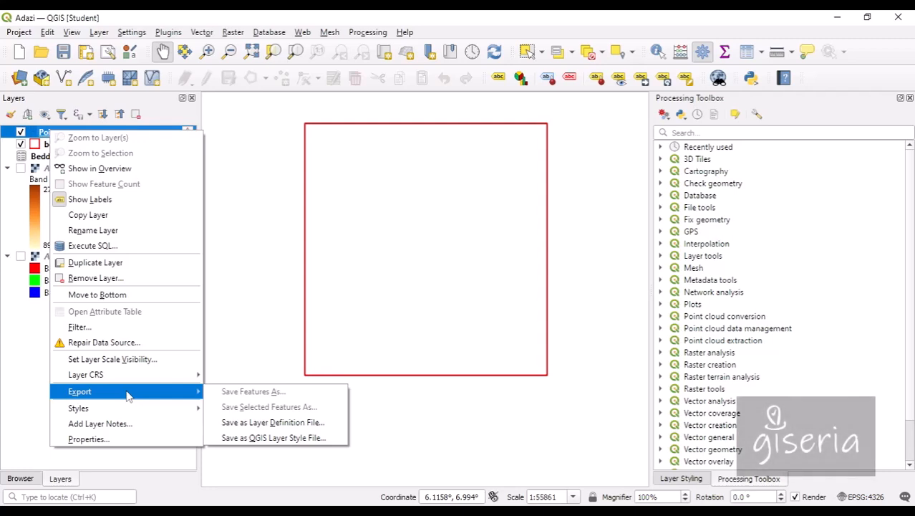
left_click(254, 422)
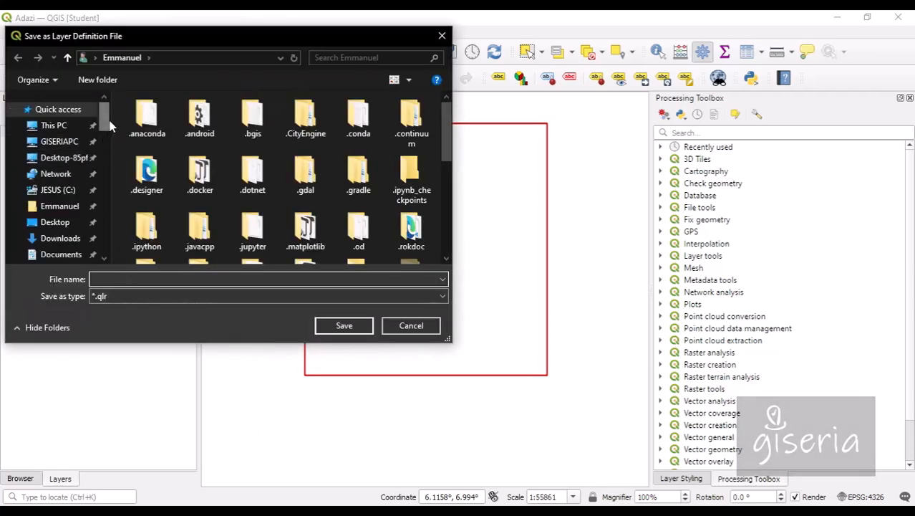
scroll(104, 172, "down", 8)
scroll(103, 193, "down", 3)
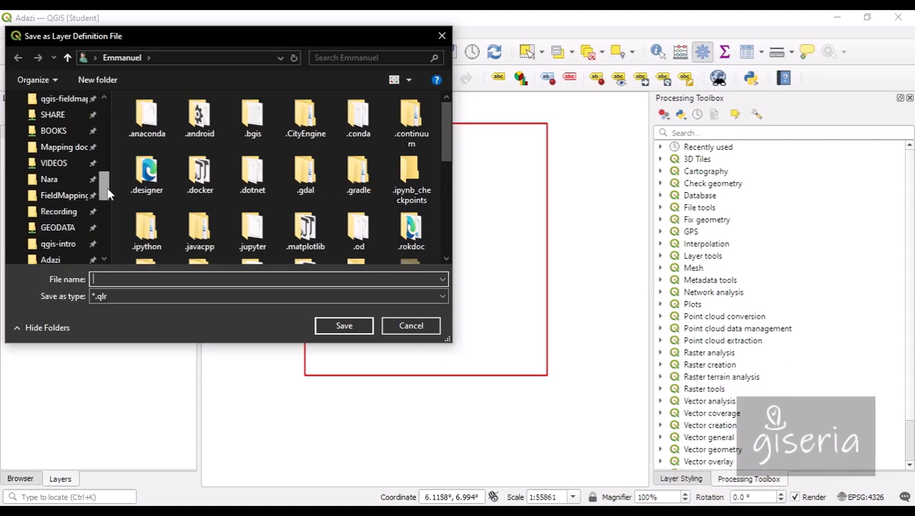
left_click(50, 162)
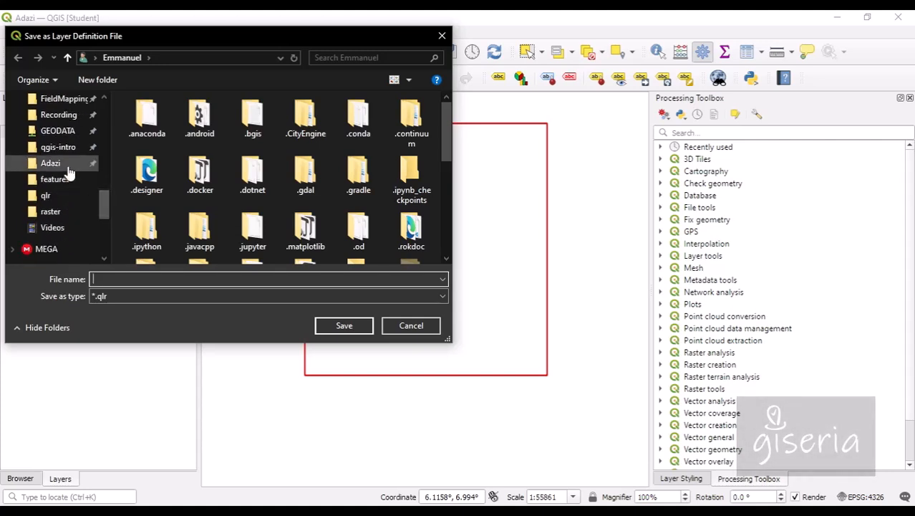
left_click(87, 76)
type("qlr")
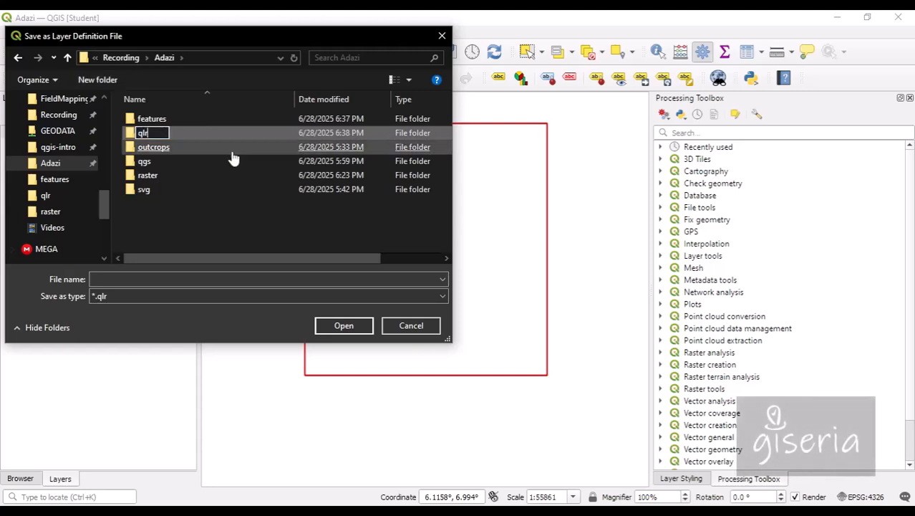
left_click(162, 215)
Save the Points layer definition file in the qlr folder with the name outcrops
double_click(146, 161)
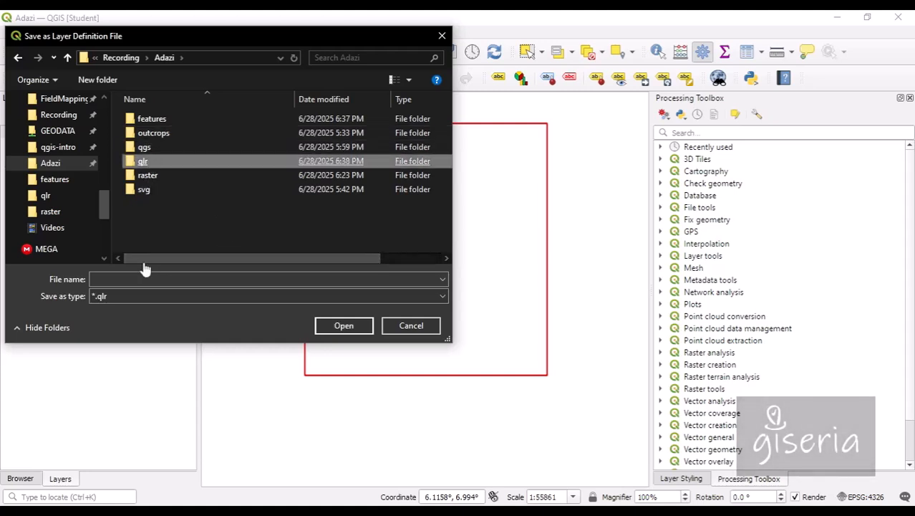
left_click(155, 277)
type("o")
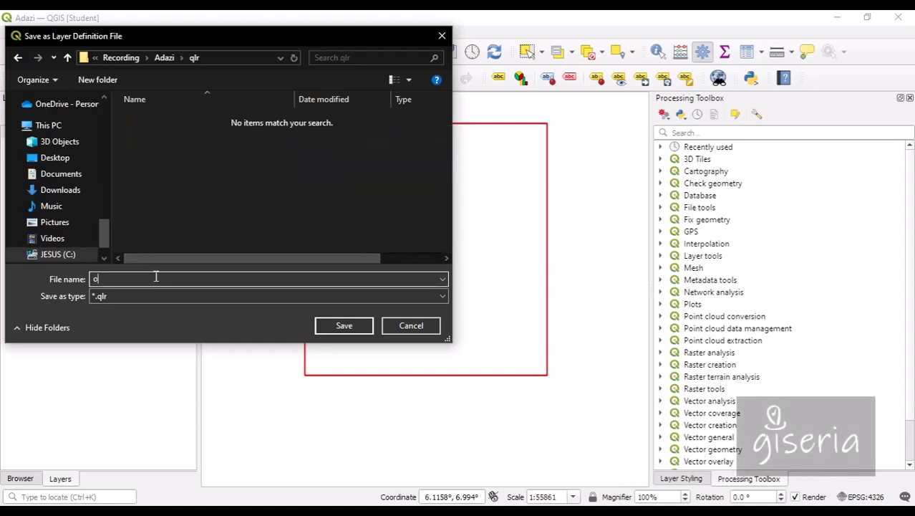
type("utcrops")
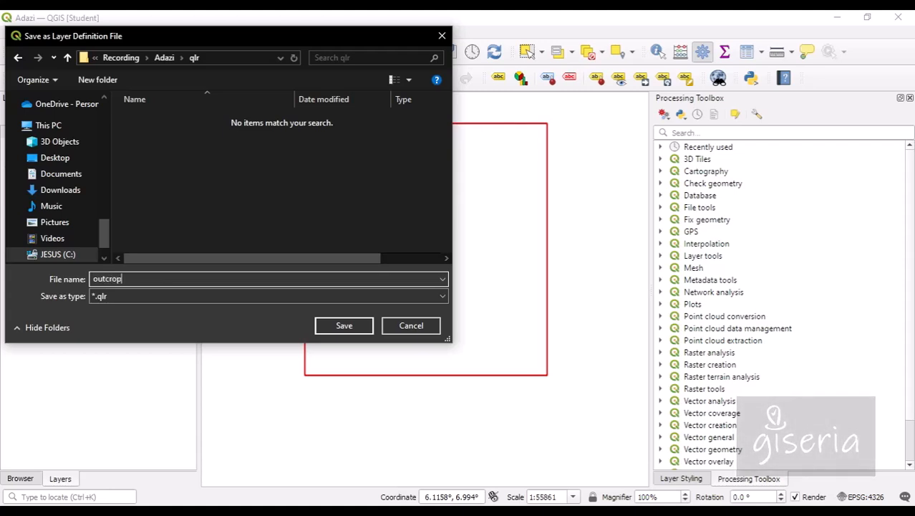
left_click(334, 328)
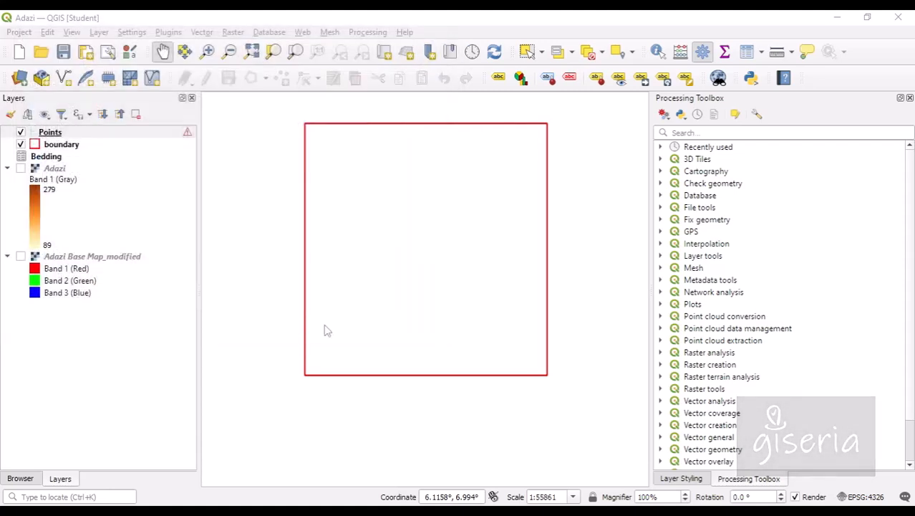
Repair the Points layer's data source by pointing it to outcrop_points in adazi.gpkg
right_click(137, 144)
left_click(106, 134)
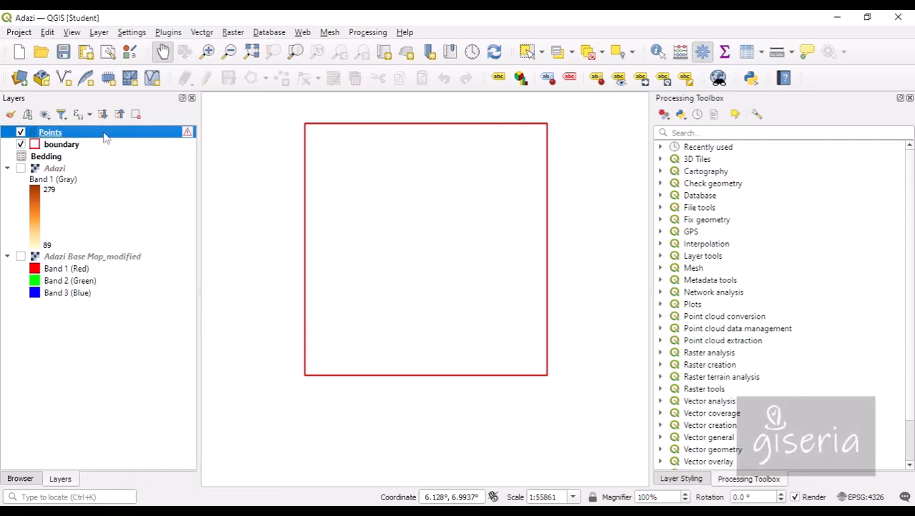
right_click(106, 134)
left_click(171, 344)
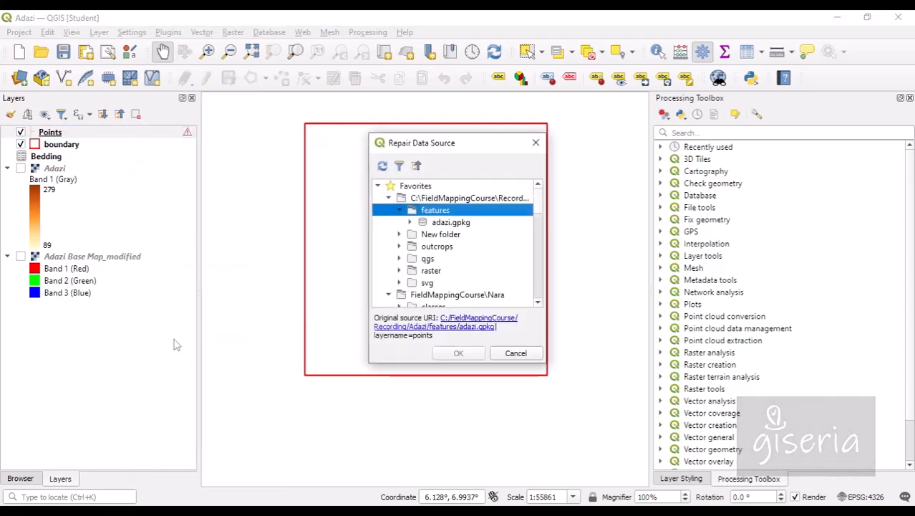
left_click(418, 226)
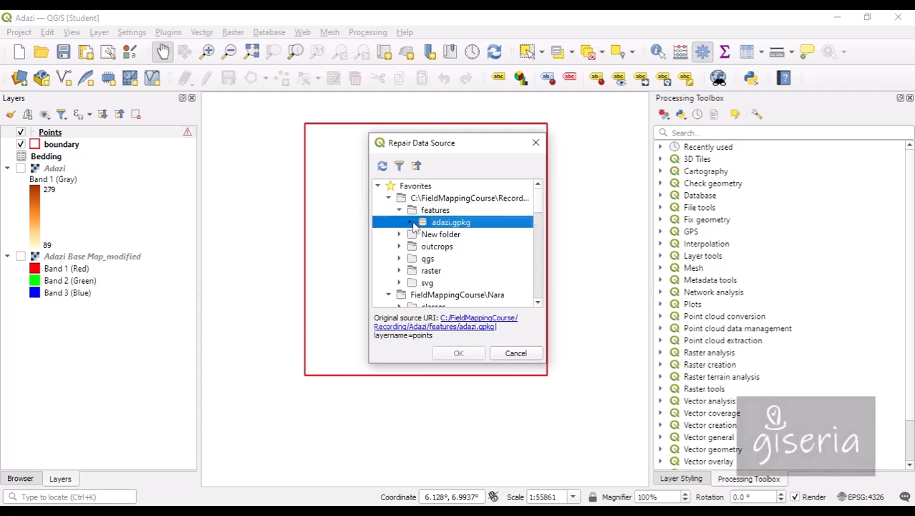
left_click(411, 223)
left_click(464, 259)
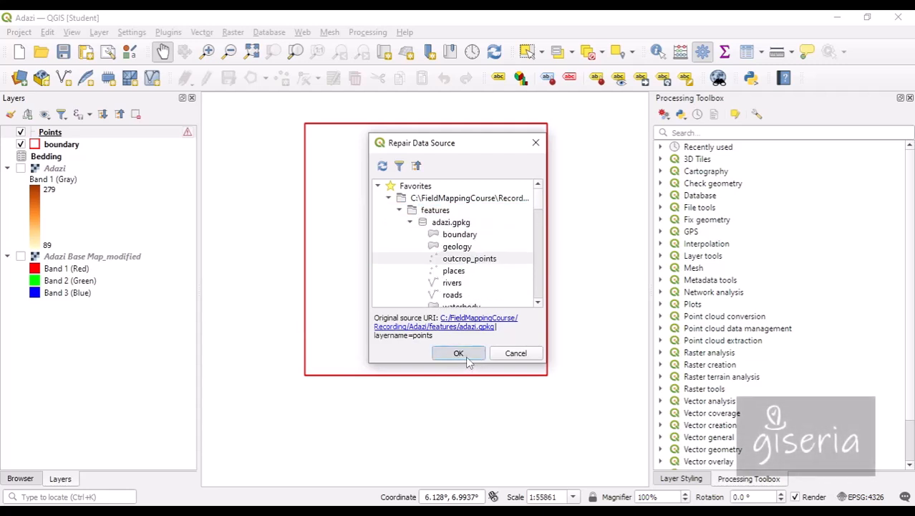
left_click(459, 352)
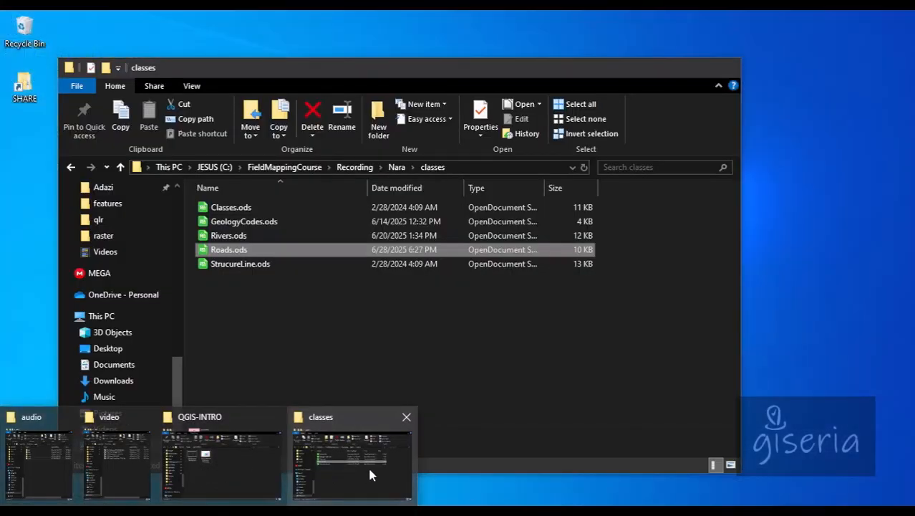
Switch to File Explorer and check the Adazi project's qlr folder for the exported layer definition file, returning to QGIS
left_click(368, 464)
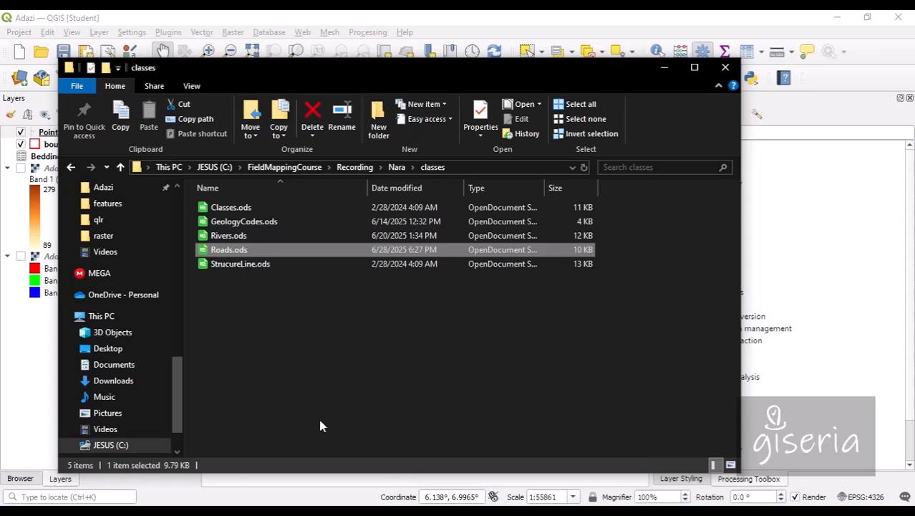
left_click(381, 167)
left_click(381, 204)
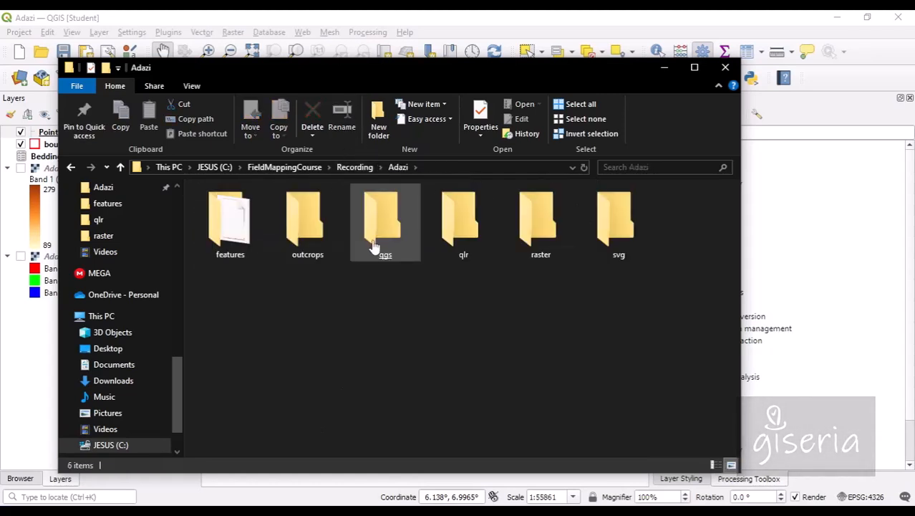
left_click(466, 251)
double_click(467, 251)
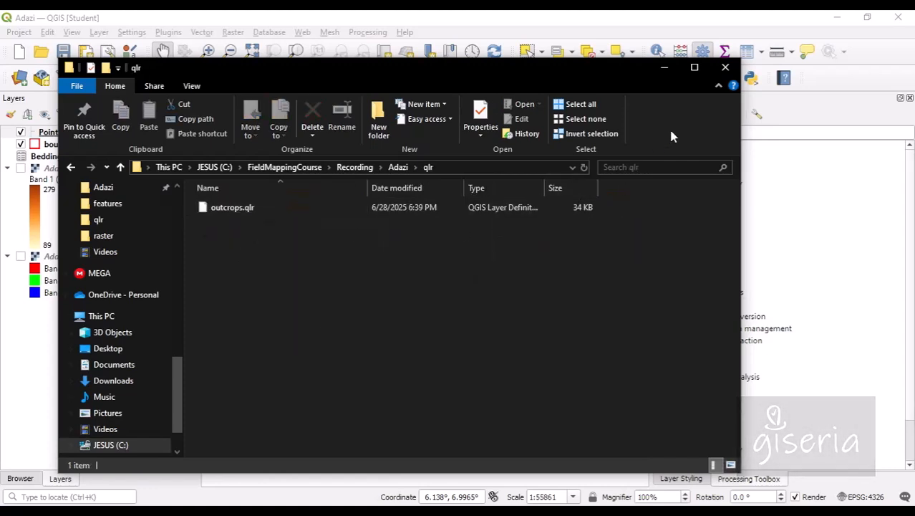
left_click(664, 68)
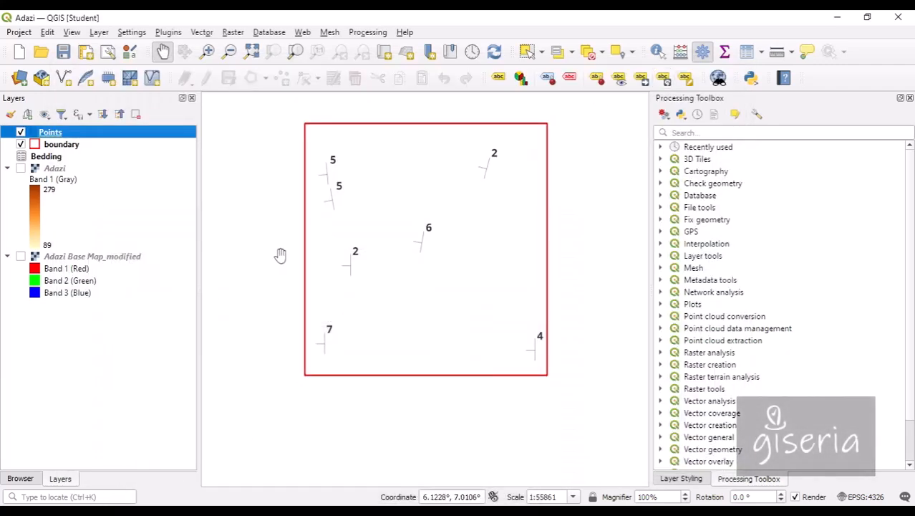
Add the places and rivers layers from adazi.gpkg to the project
left_click(27, 481)
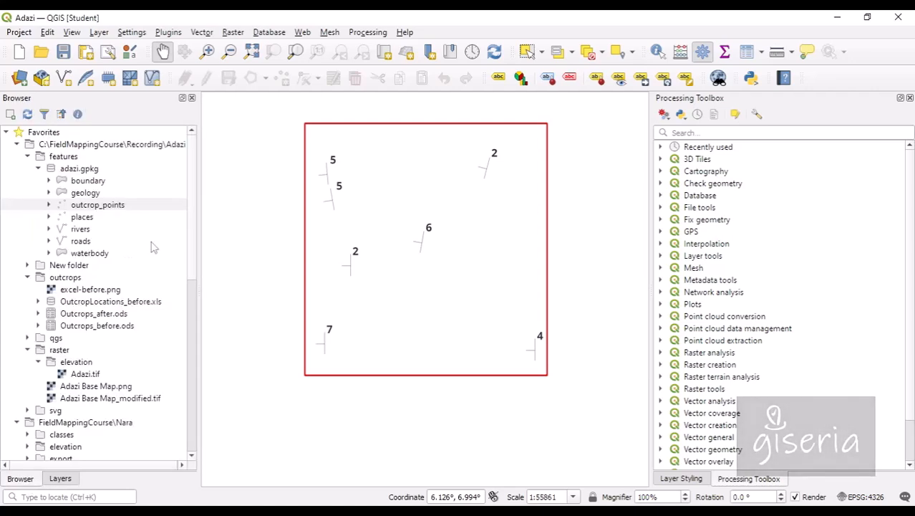
left_click(90, 218)
right_click(84, 222)
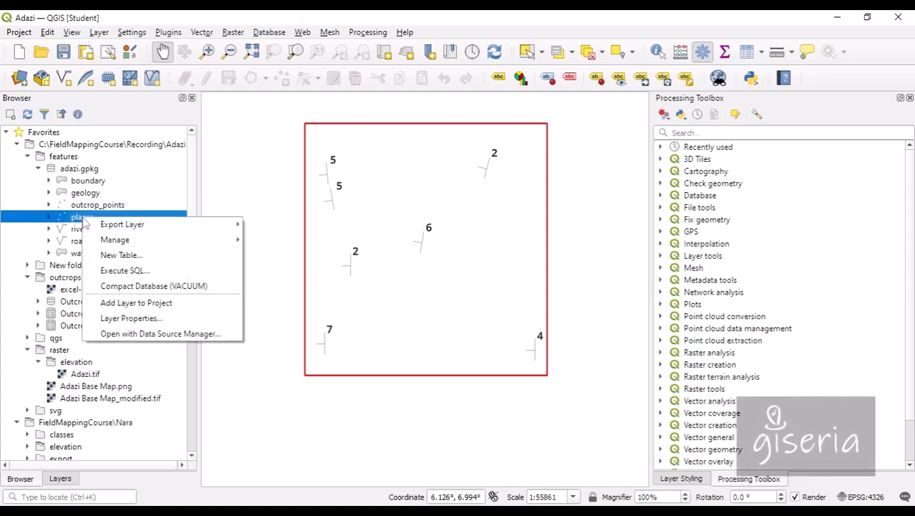
left_click(125, 300)
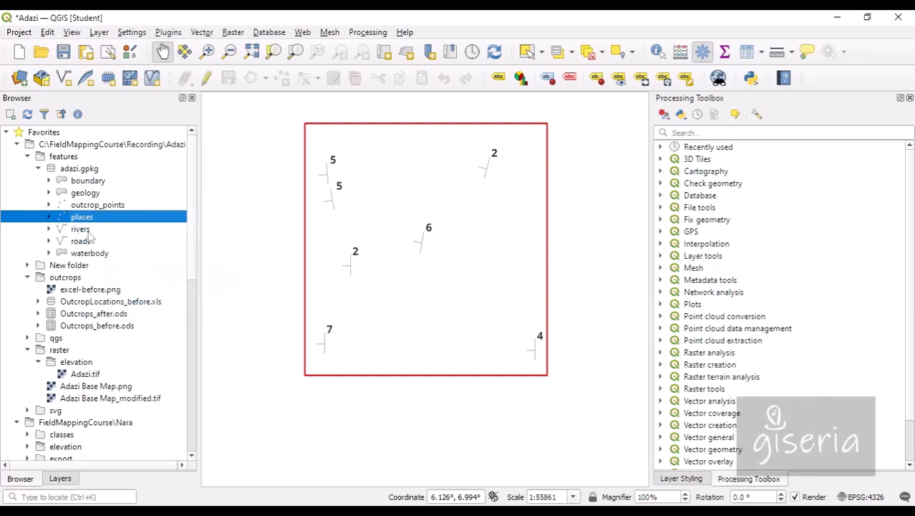
left_click(80, 229)
right_click(79, 230)
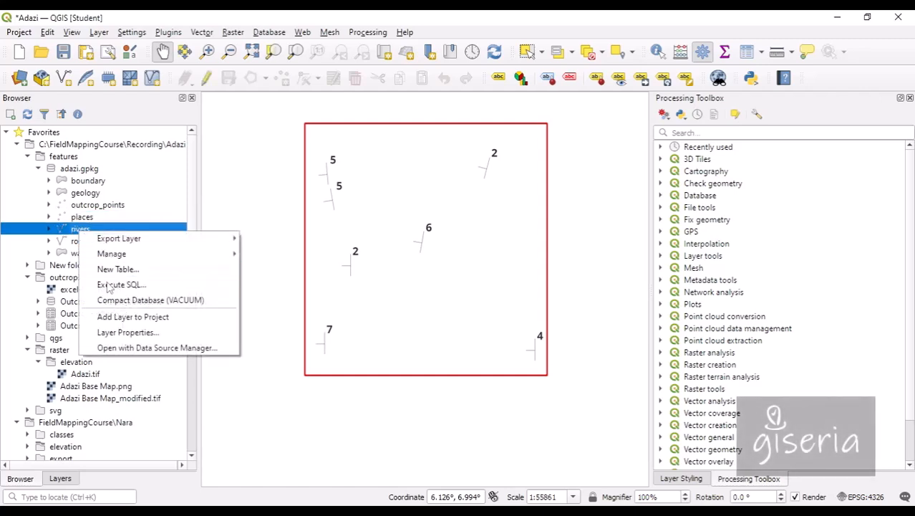
left_click(136, 318)
Add the roads, waterbody and geology layers from adazi.gpkg to the project
right_click(81, 241)
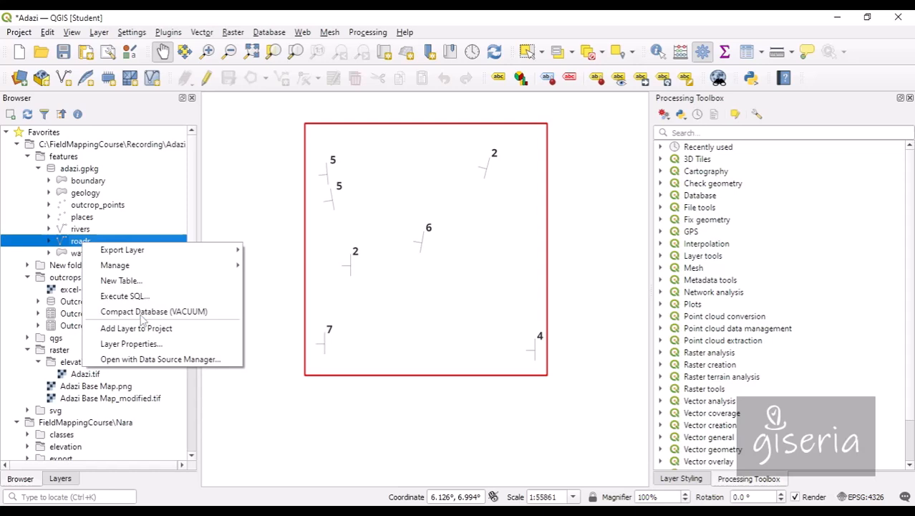
left_click(138, 328)
left_click(90, 253)
right_click(91, 256)
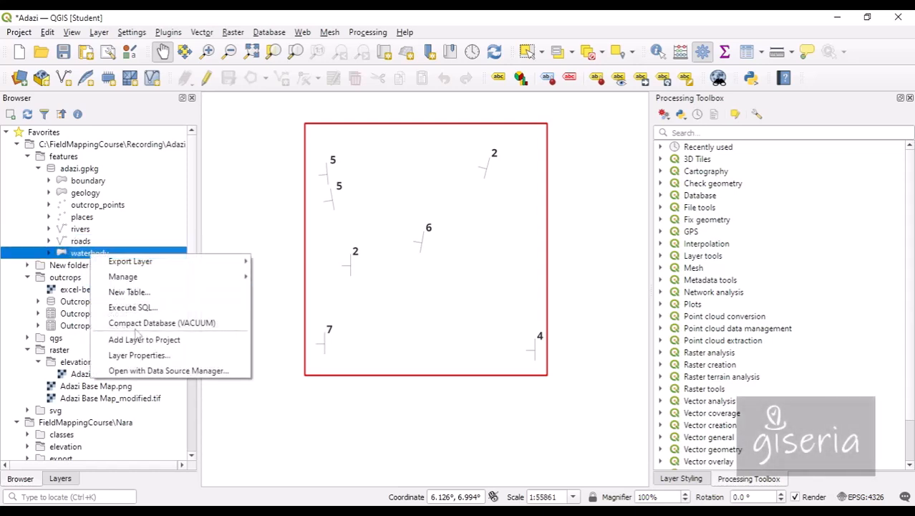
left_click(143, 339)
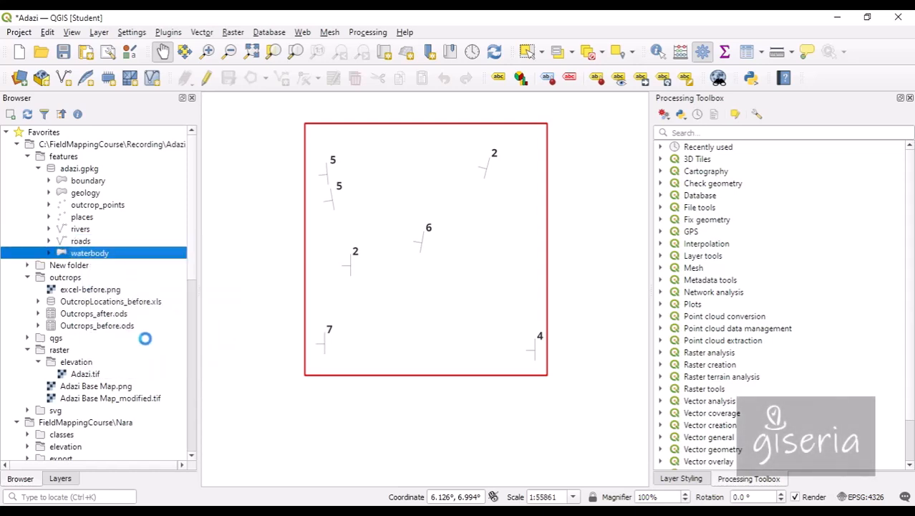
right_click(85, 196)
left_click(147, 279)
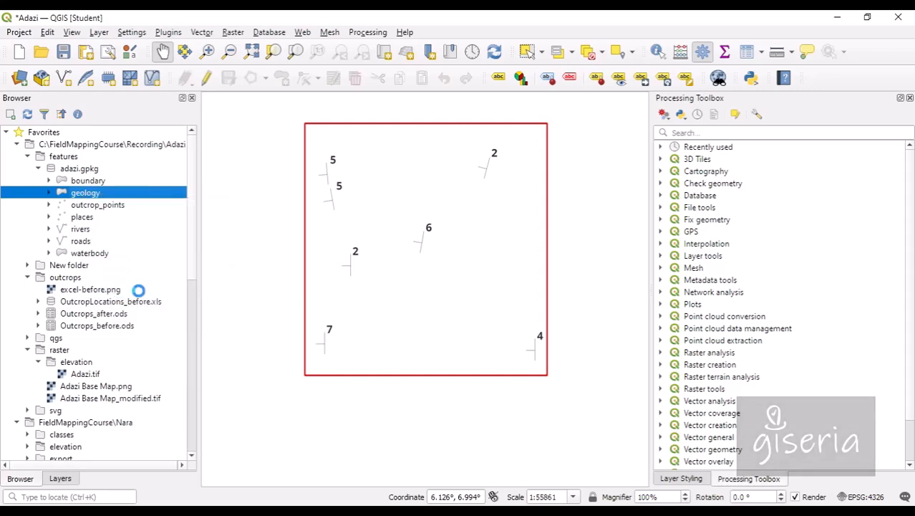
Move the places layer to the top of the layer order, and place the boundary layer above it
left_click(61, 478)
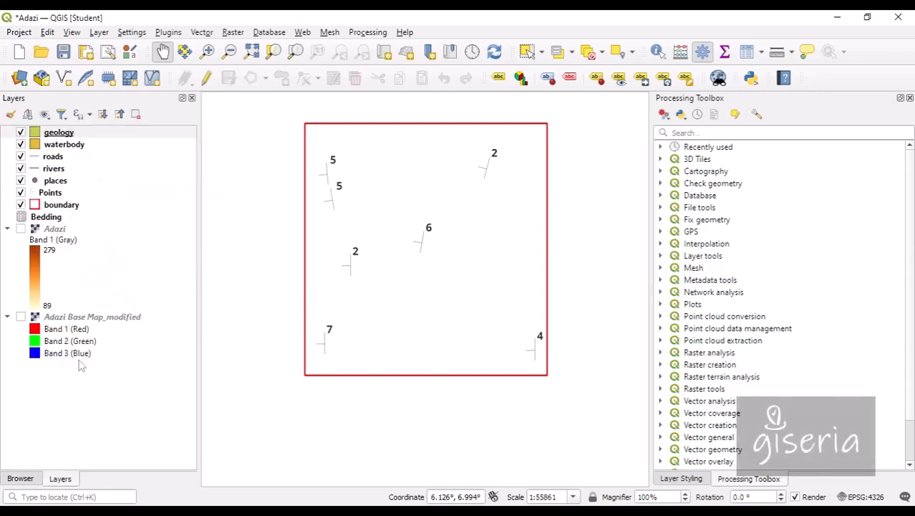
left_click(56, 181)
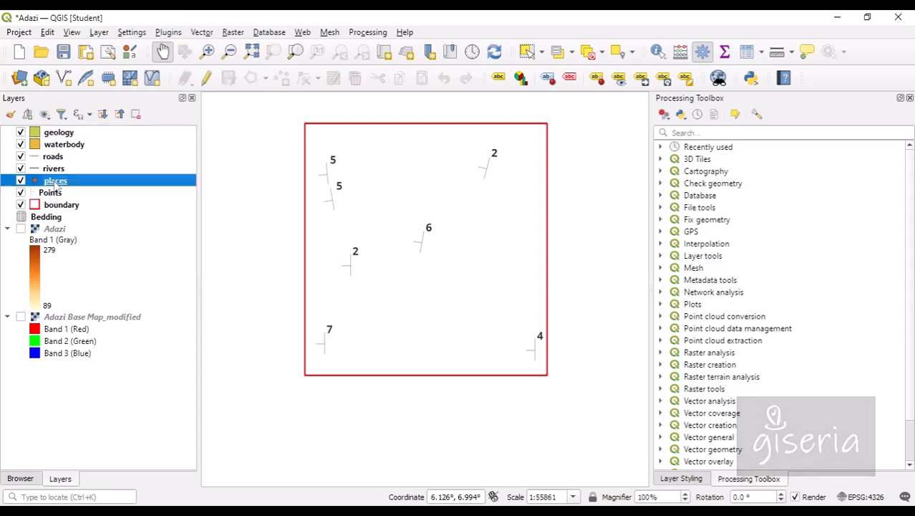
right_click(56, 181)
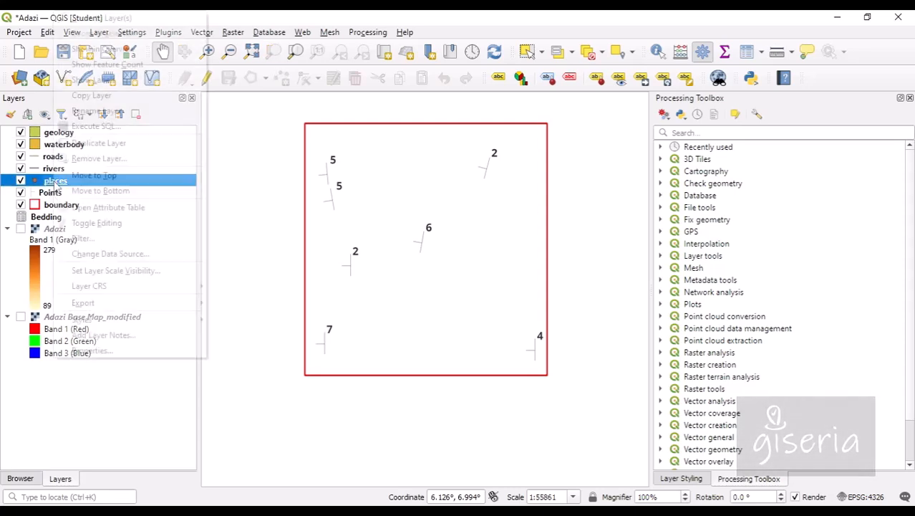
left_click(97, 177)
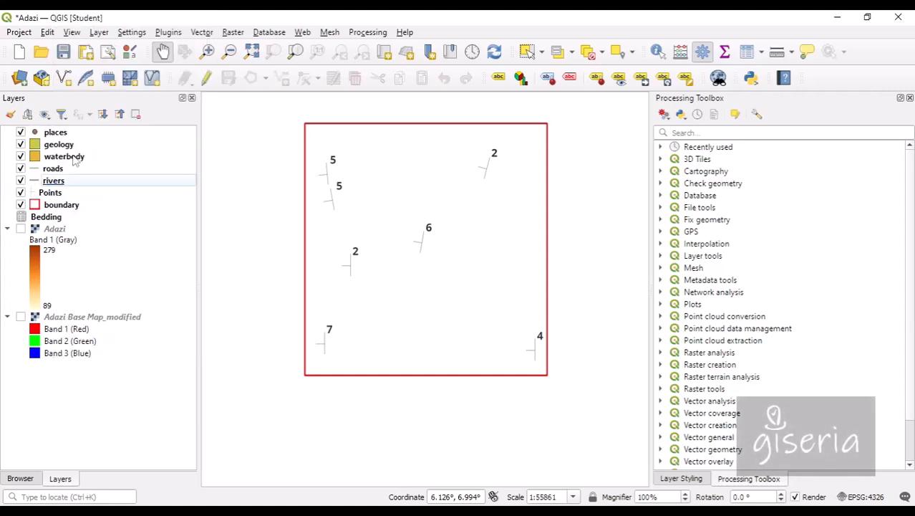
left_click(62, 208)
right_click(61, 209)
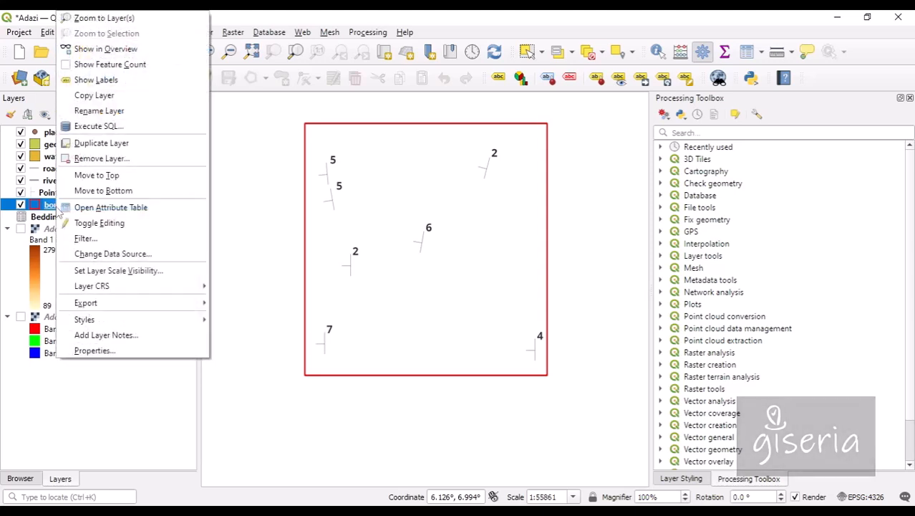
left_click(105, 176)
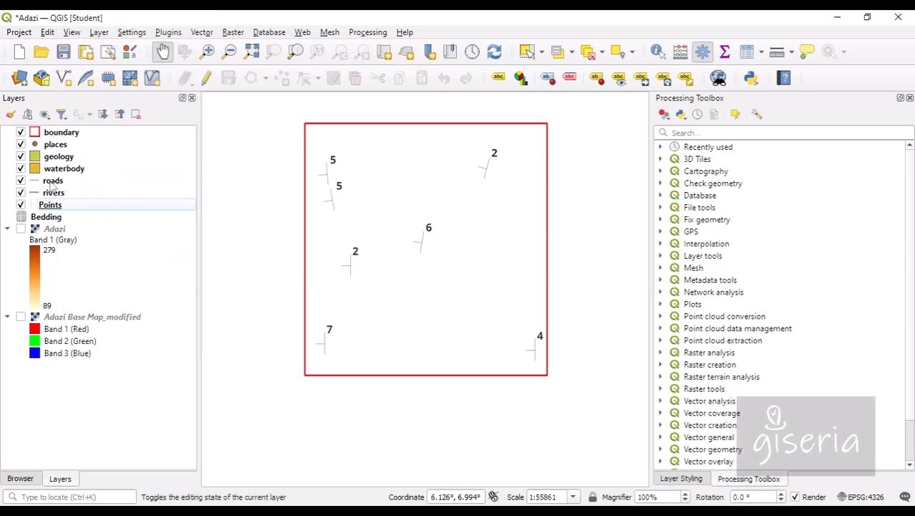
Reorder the roads and rivers layers above geology, and place Points between places and roads
left_click(54, 182)
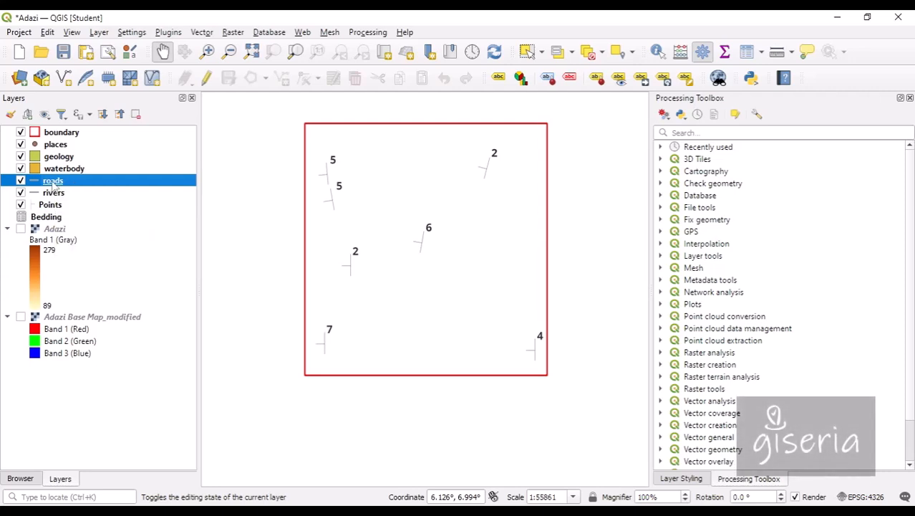
left_click_drag(50, 184, 95, 152)
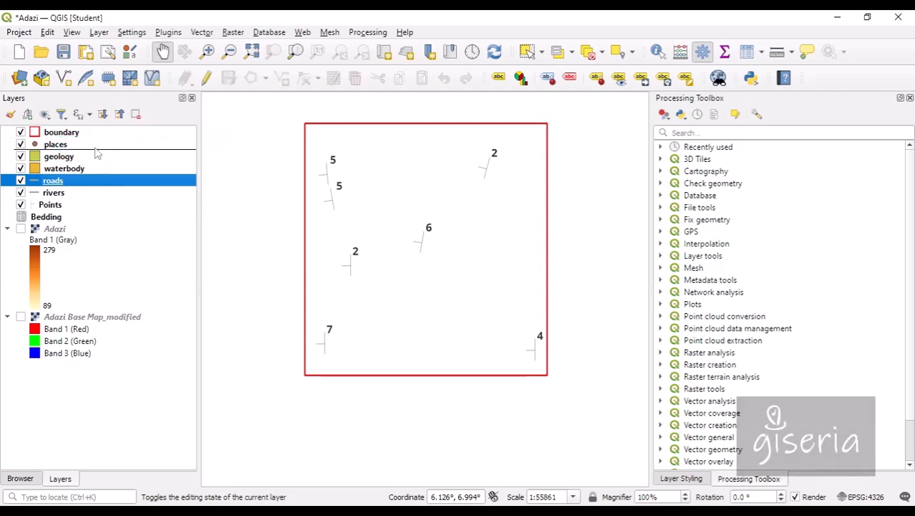
left_click_drag(52, 199, 93, 164)
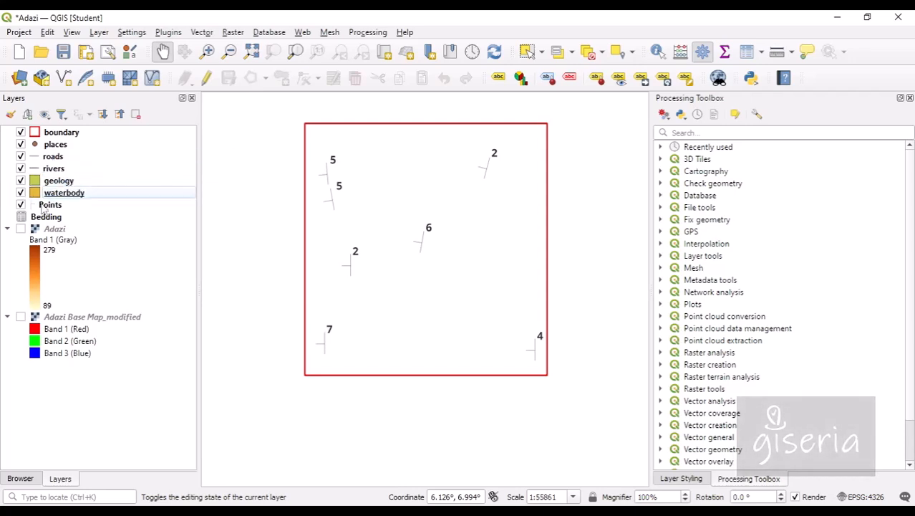
left_click(49, 207)
left_click_drag(50, 208, 77, 155)
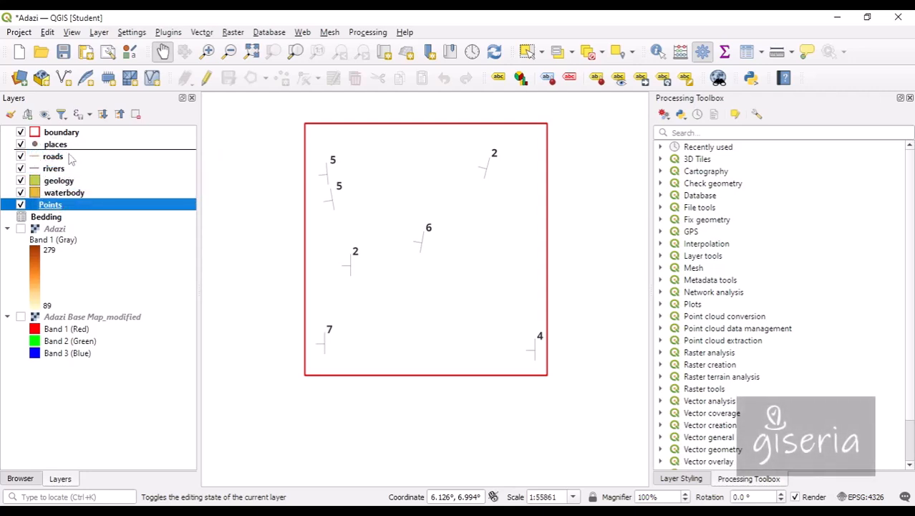
Move the Bedding table to the bottom of the layer order, below Adazi Base Map_modified
left_click(48, 217)
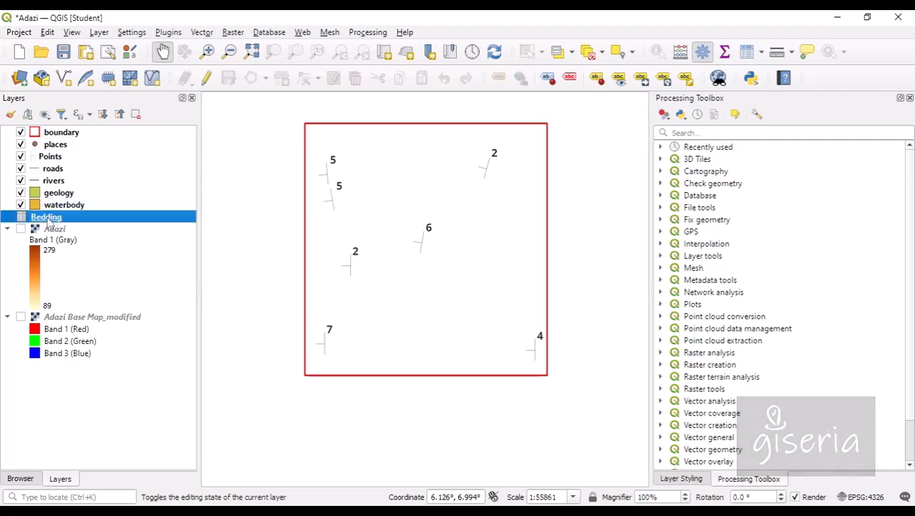
left_click_drag(48, 223, 64, 365)
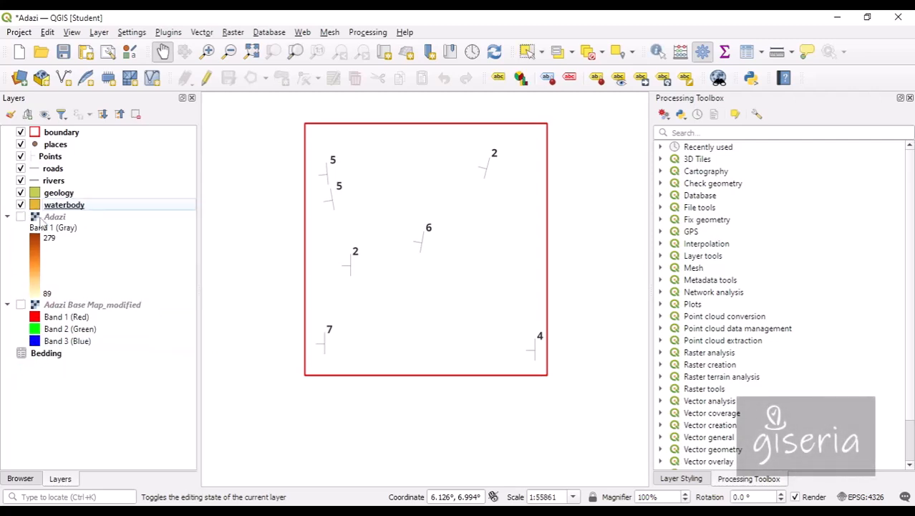
right_click(41, 221)
left_click(91, 389)
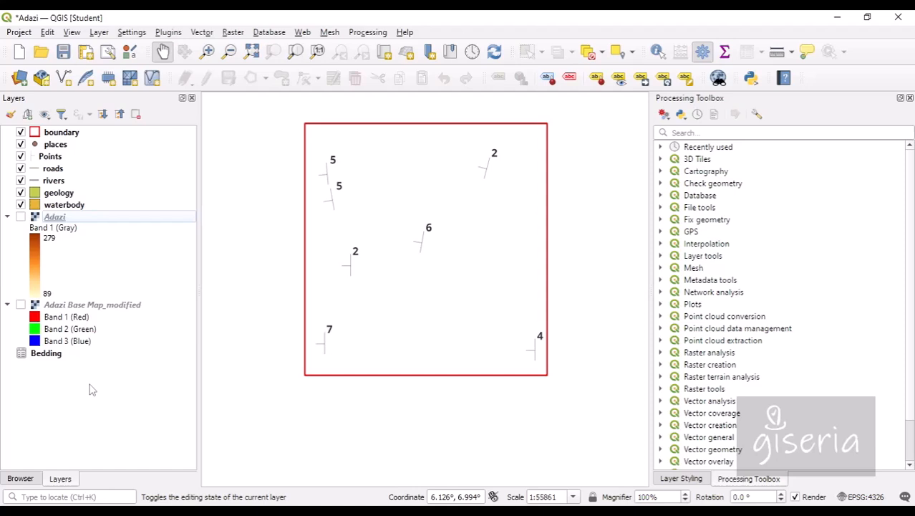
Show the Adazi elevation raster briefly, hide it again, and save the project
left_click(21, 217)
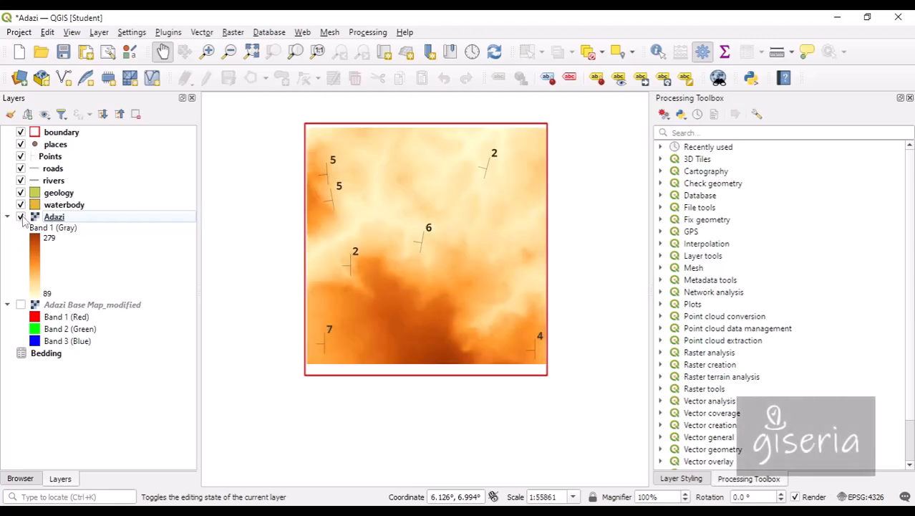
left_click(21, 217)
left_click(63, 51)
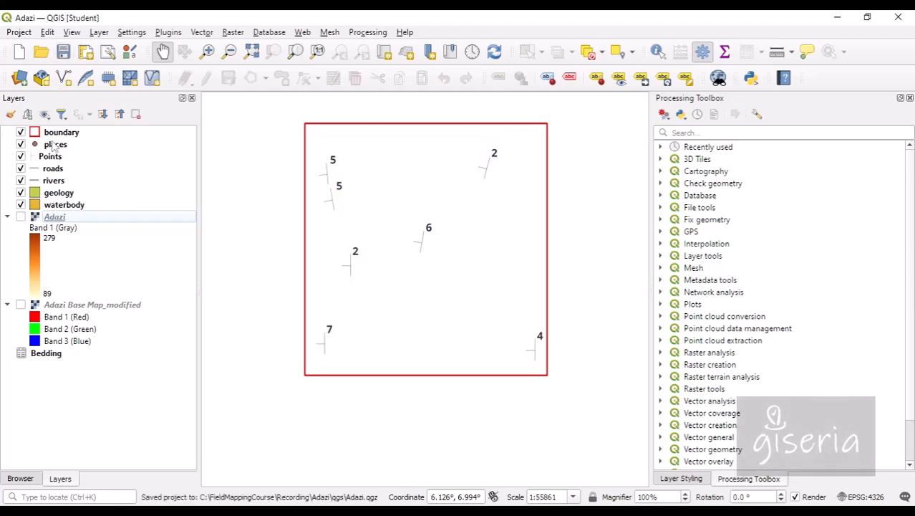
Show the Adazi Base Map_modified raster and hide the Points layer
left_click(49, 168)
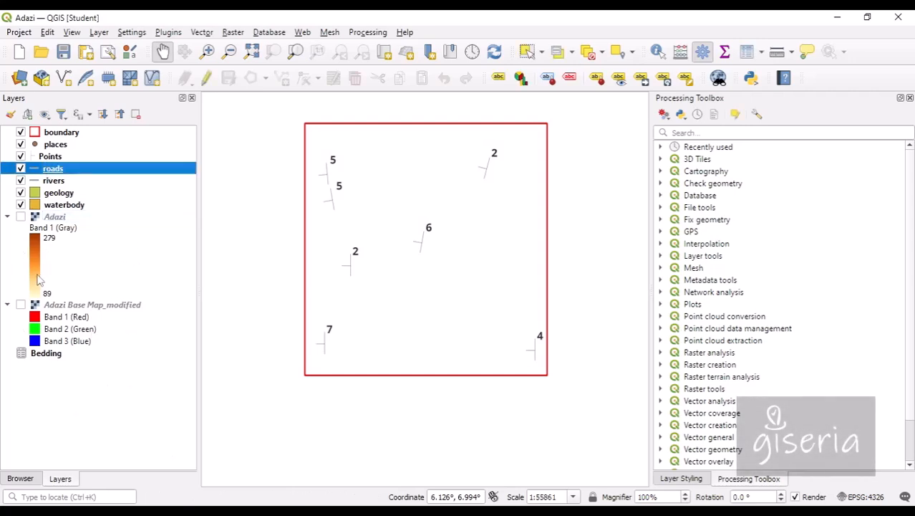
left_click(20, 305)
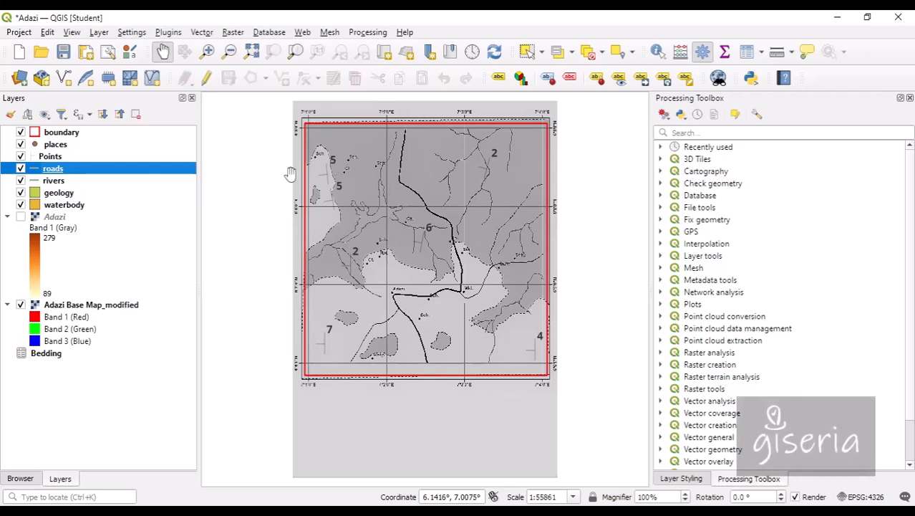
scroll(340, 207, "up", 2)
left_click_drag(292, 170, 409, 296)
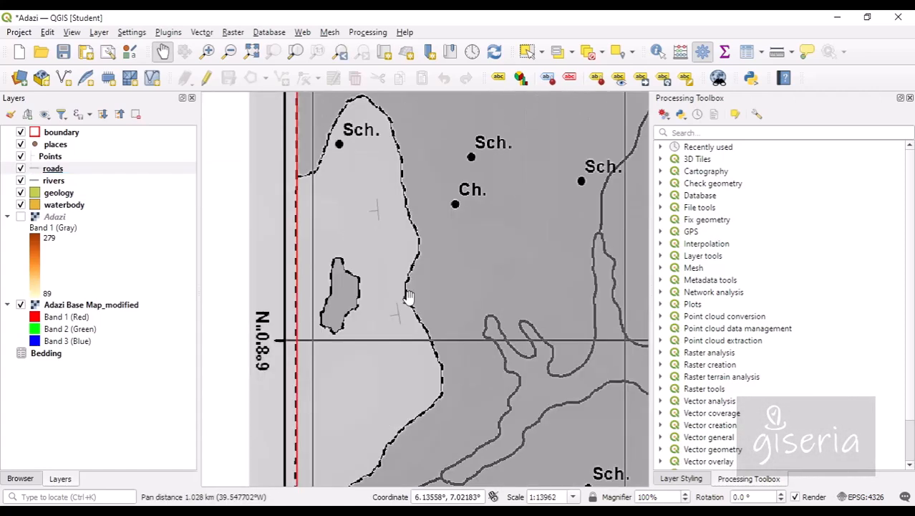
left_click(21, 157)
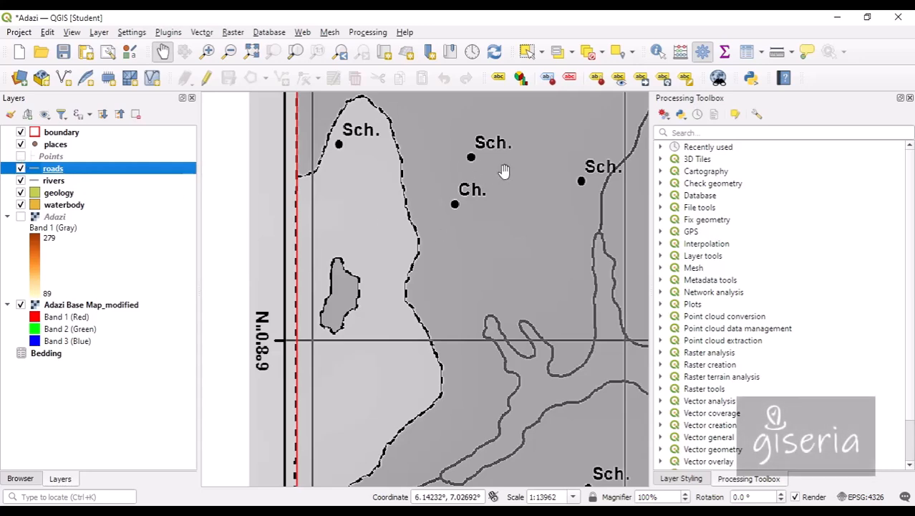
Examine the place symbols, rivers, roads and dashed geological boundaries across the base map
left_click_drag(504, 171, 388, 241)
left_click_drag(300, 290, 382, 174)
left_click_drag(302, 161, 292, 238)
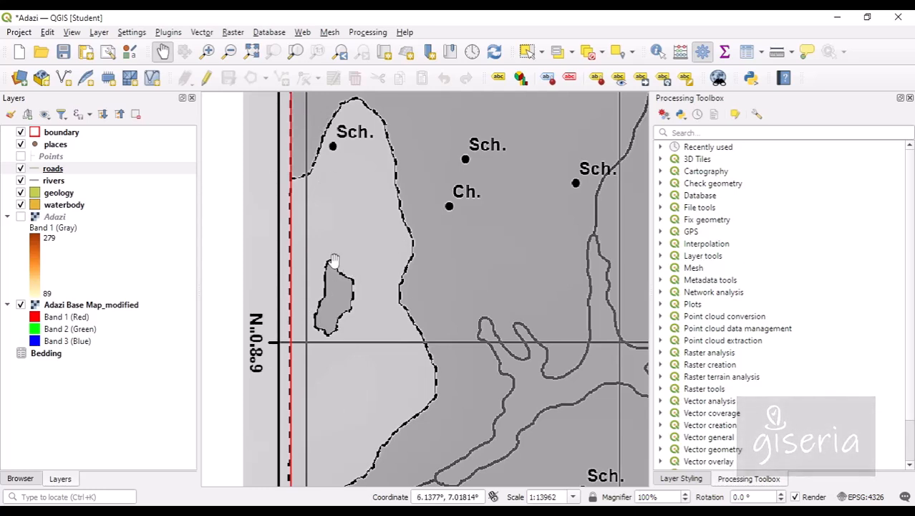
left_click_drag(334, 260, 351, 189)
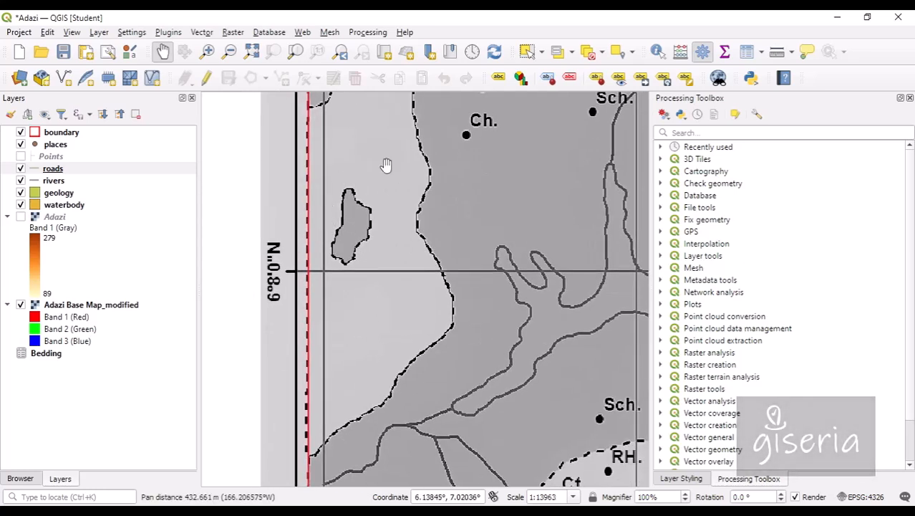
left_click_drag(329, 194, 275, 318)
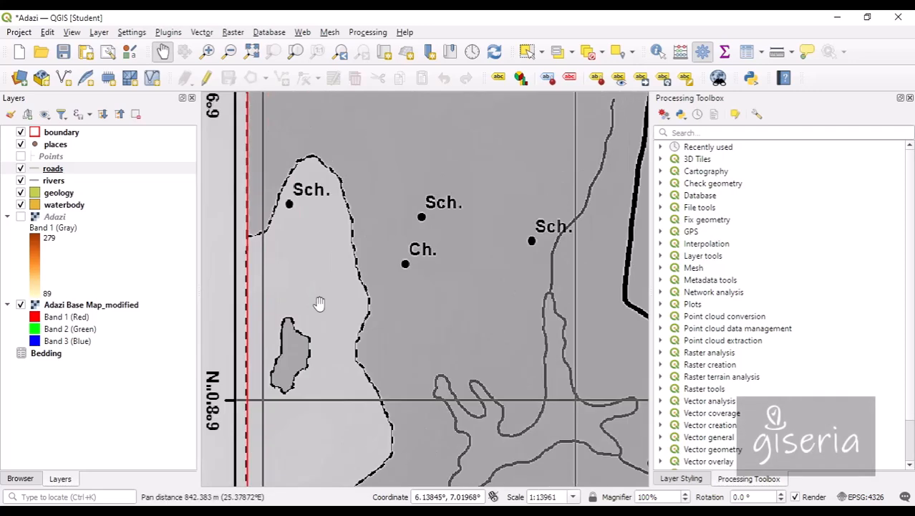
scroll(337, 254, "down", 2)
scroll(399, 264, "up", 2)
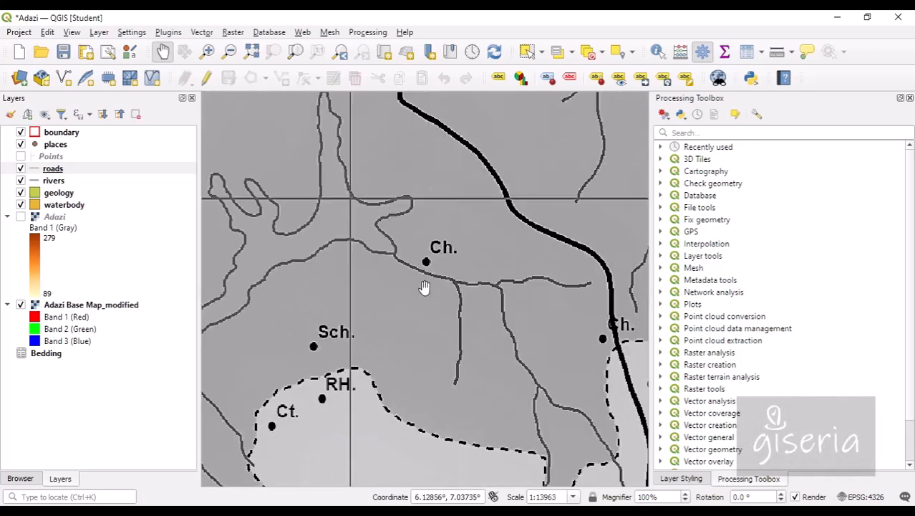
Select the geology layer and make it editable for digitizing from the base map
left_click_drag(359, 195, 472, 340)
left_click_drag(281, 226, 427, 321)
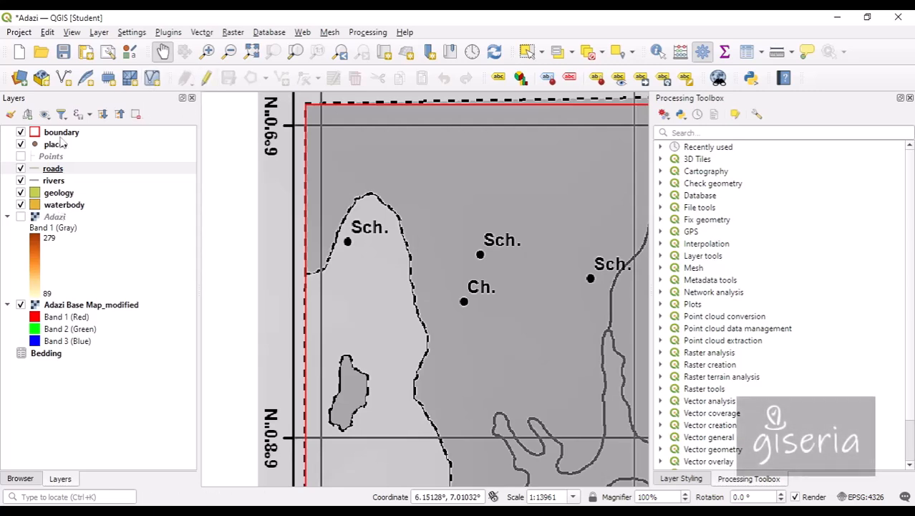
left_click(63, 190)
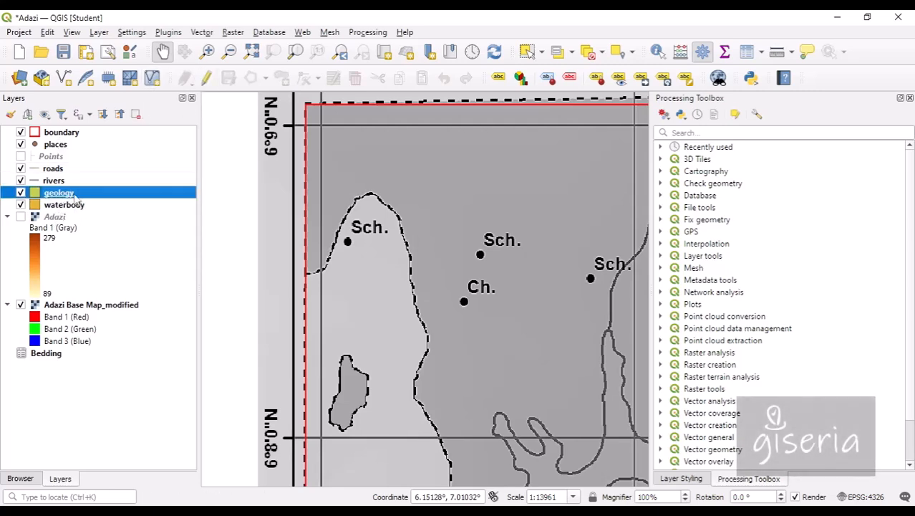
left_click(206, 78)
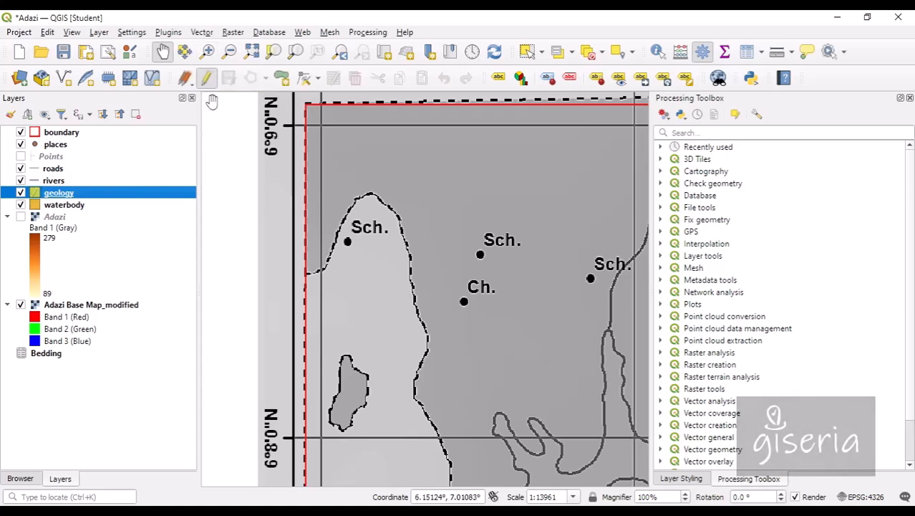
Change the geology layer's symbol from Simple Fill to Outline: Simple Line
left_click(10, 115)
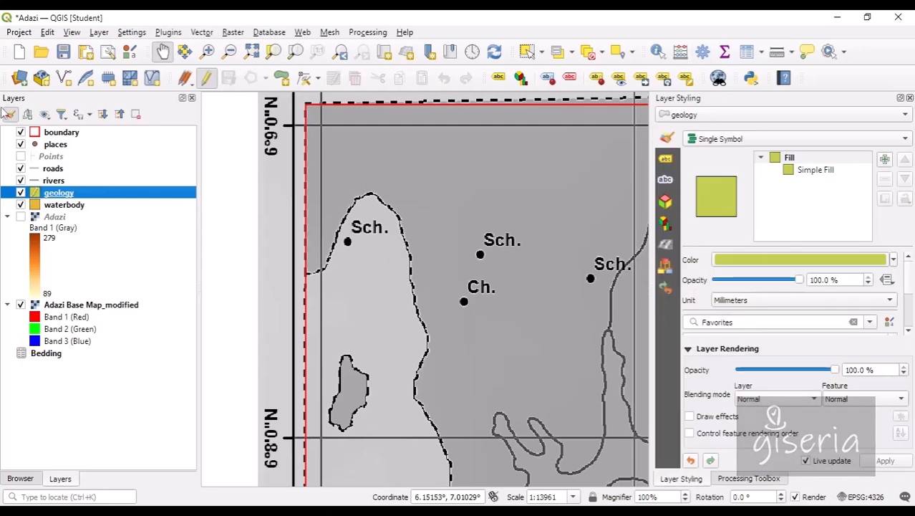
left_click(810, 172)
left_click(781, 261)
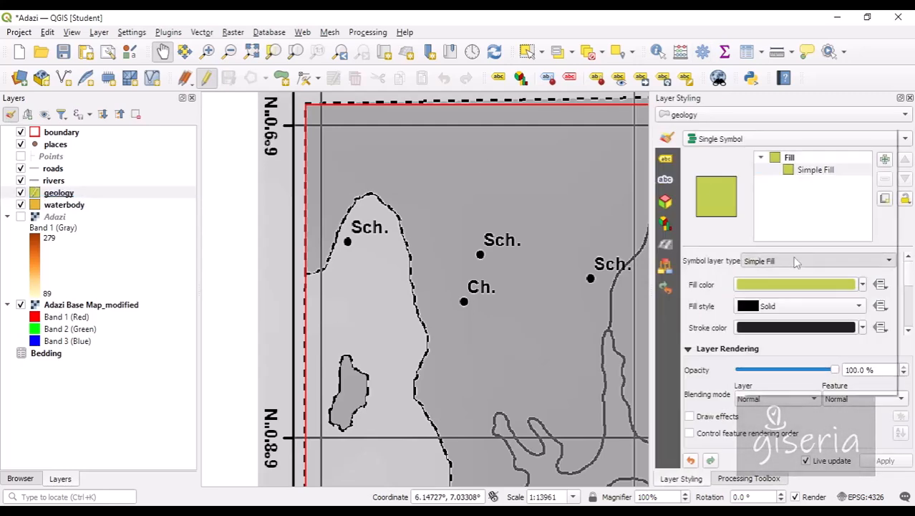
left_click(792, 392)
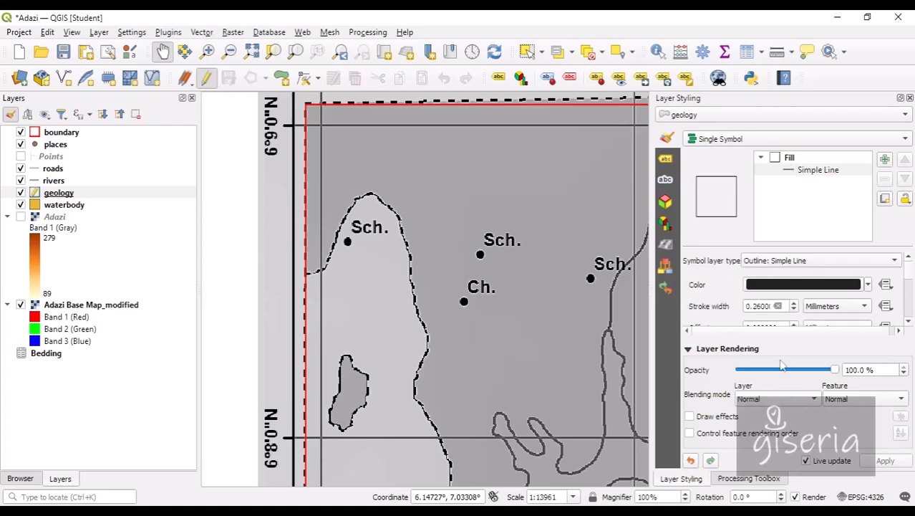
Give the geology outline a light yellow colour and a 0.46 mm stroke width, and save the project
left_click(867, 285)
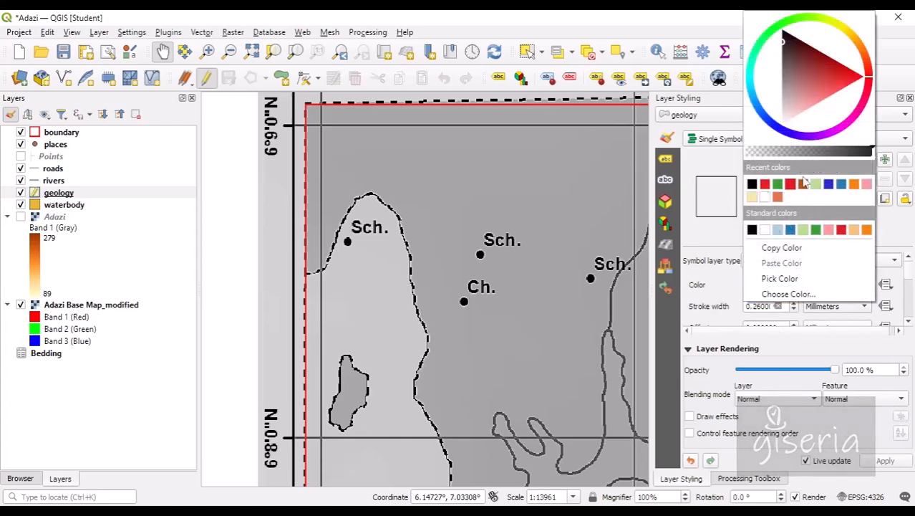
left_click_drag(848, 27, 841, 32)
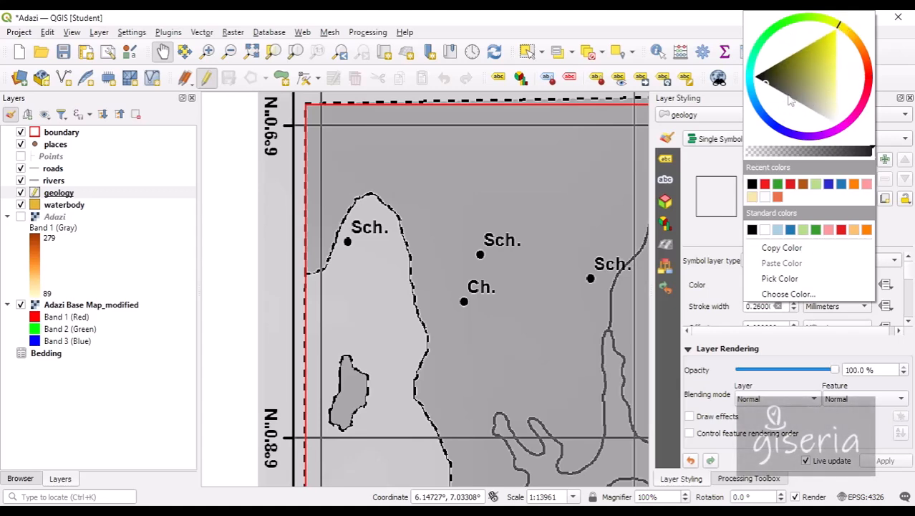
left_click_drag(813, 74, 839, 72)
left_click(723, 232)
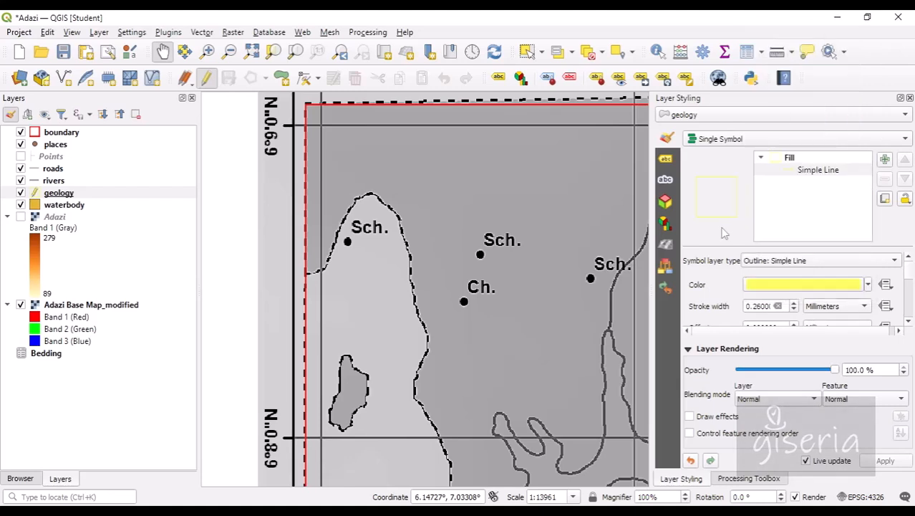
left_click(794, 304)
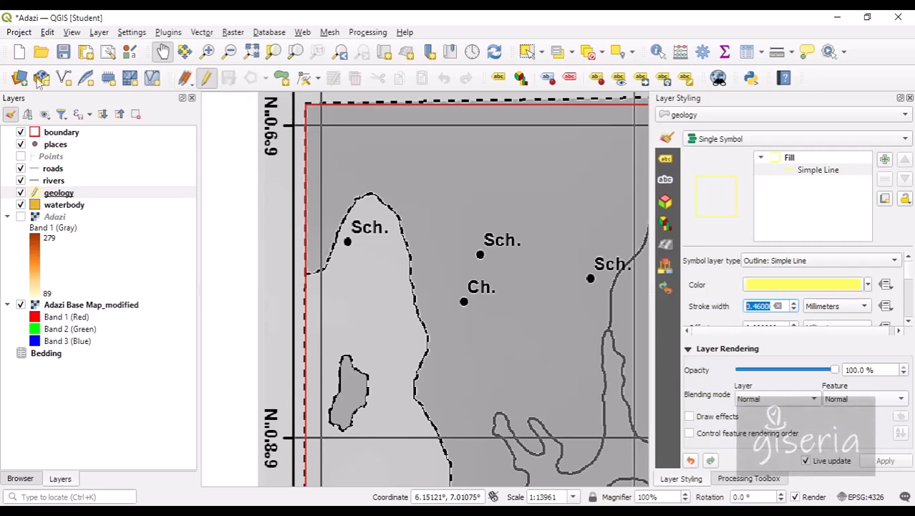
left_click(63, 52)
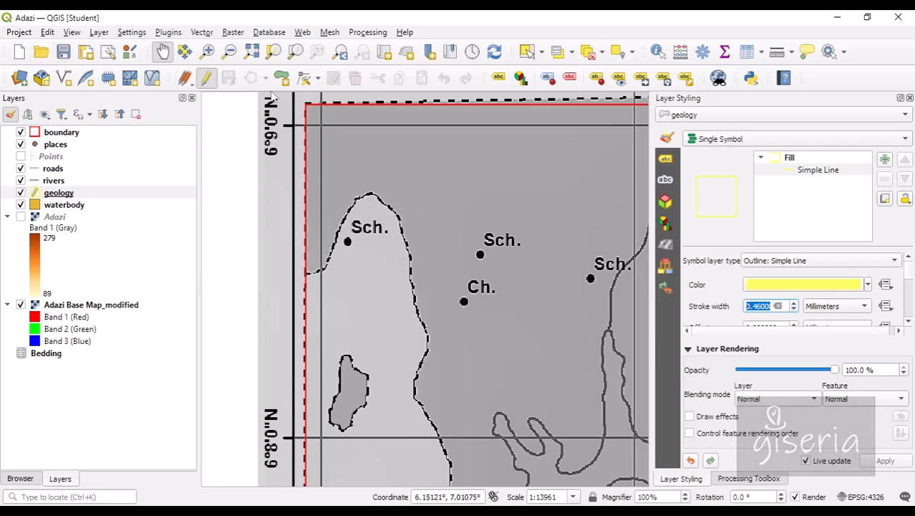
Activate polygon adding for geology, show the Snapping Toolbar, and turn on snapping with the Segment type enabled
left_click(251, 77)
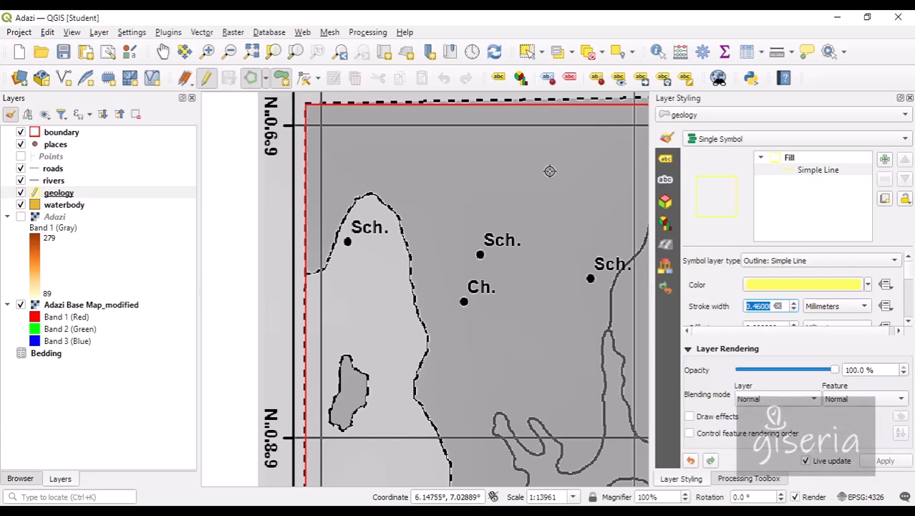
right_click(844, 79)
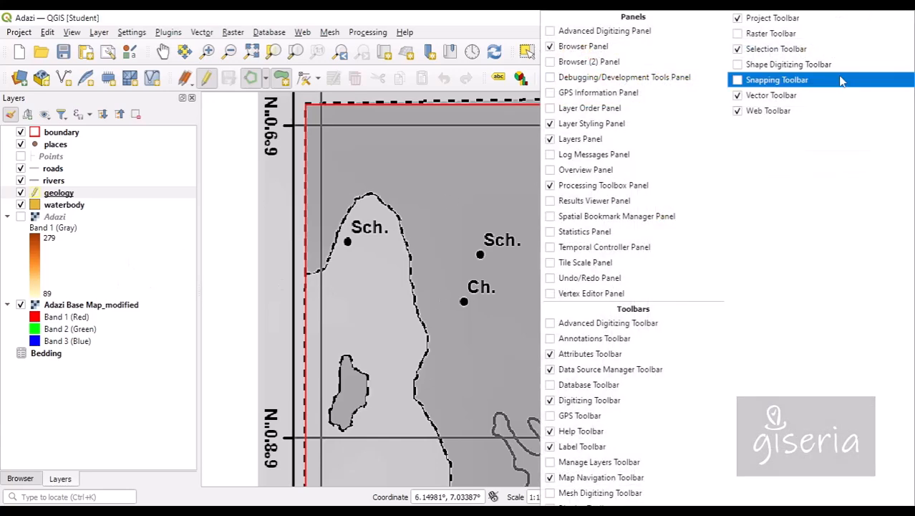
left_click(738, 79)
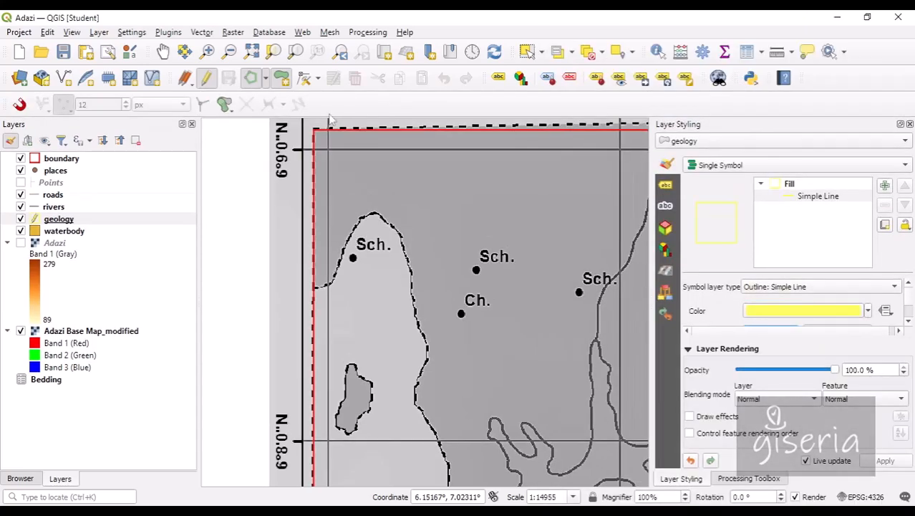
left_click(18, 104)
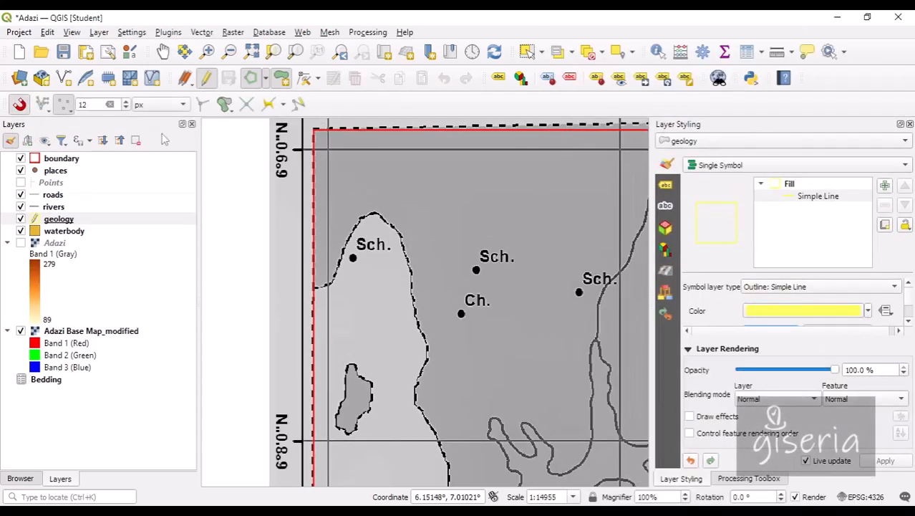
left_click(64, 105)
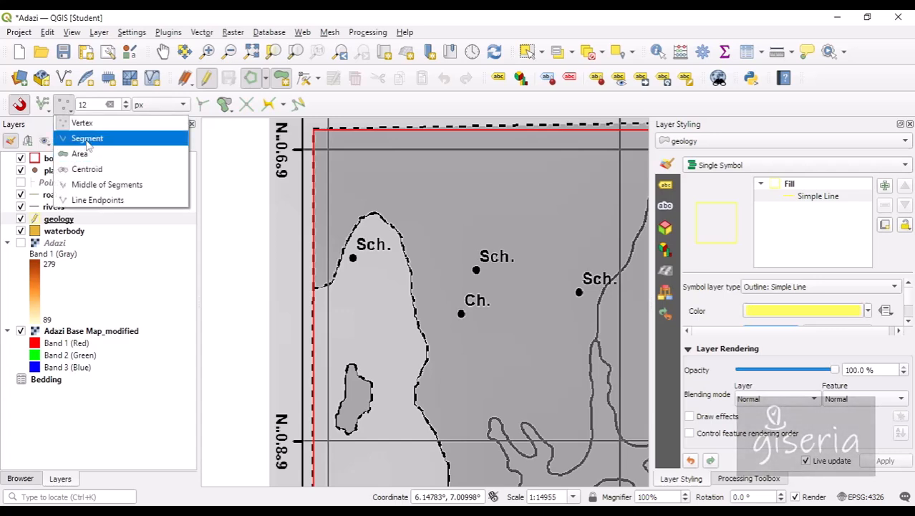
left_click(90, 140)
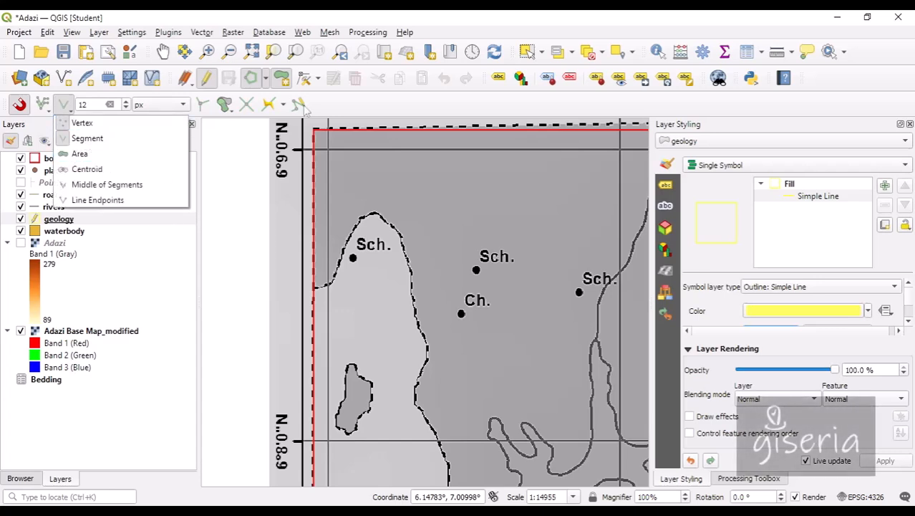
left_click(364, 125)
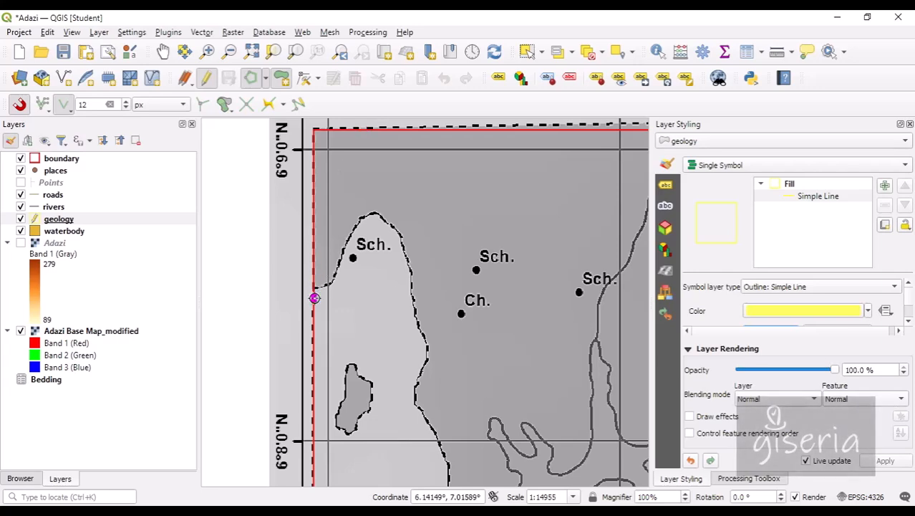
scroll(315, 298, "down", 2)
scroll(316, 297, "up", 3)
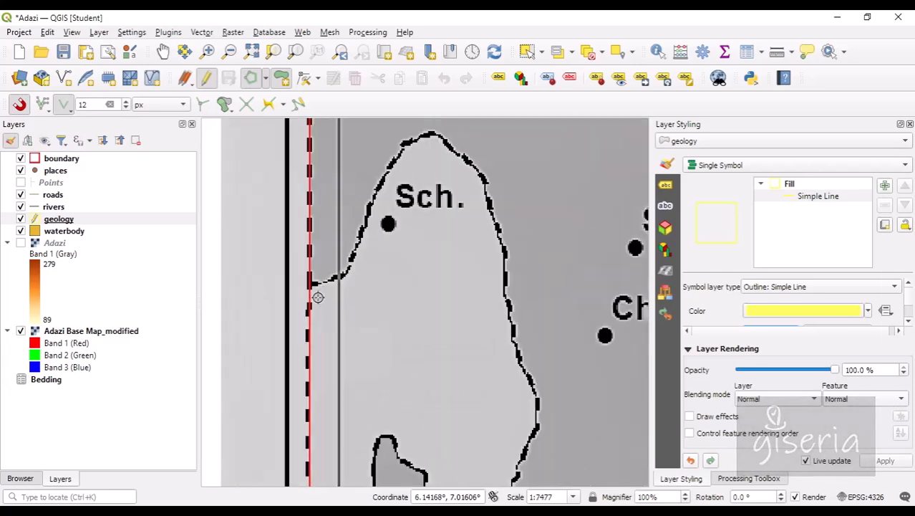
left_click(310, 284)
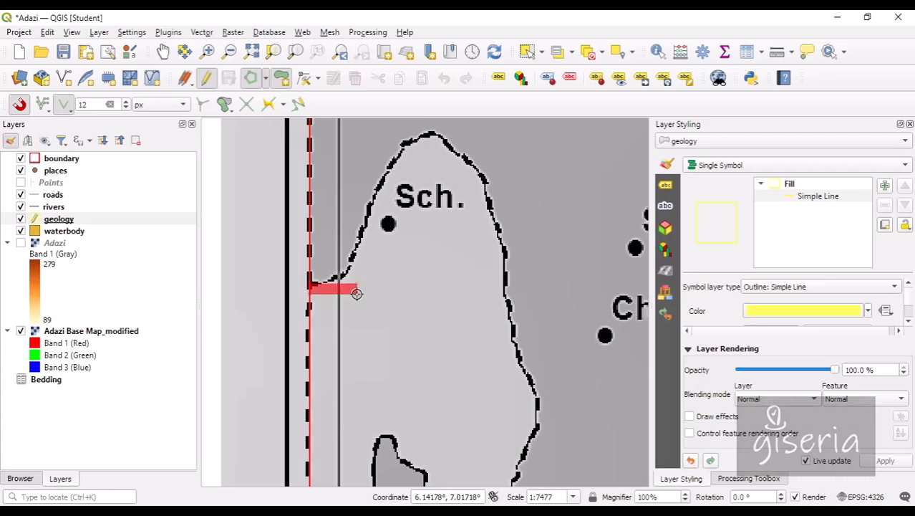
right_click(265, 308)
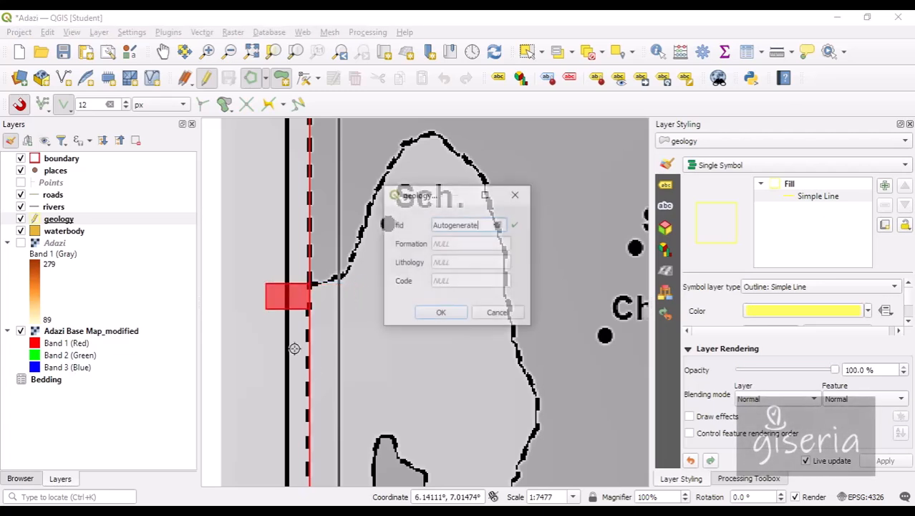
left_click(498, 315)
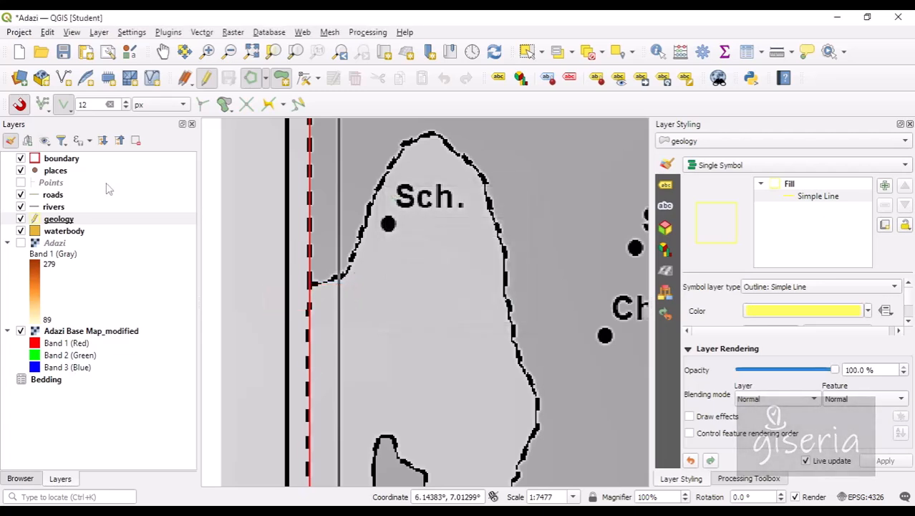
Switch the digitizing mode to Digitize with Segment and look over the other digitizing modes
left_click(266, 78)
left_click(272, 96)
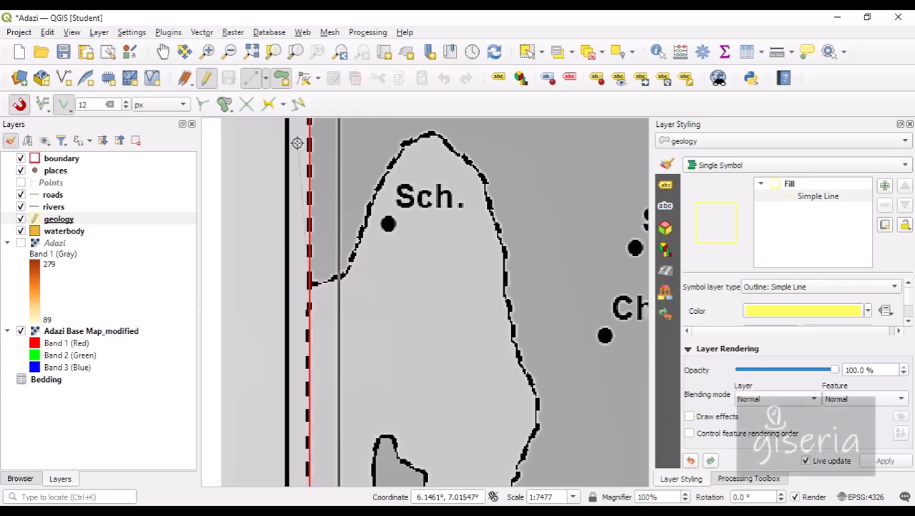
left_click(266, 80)
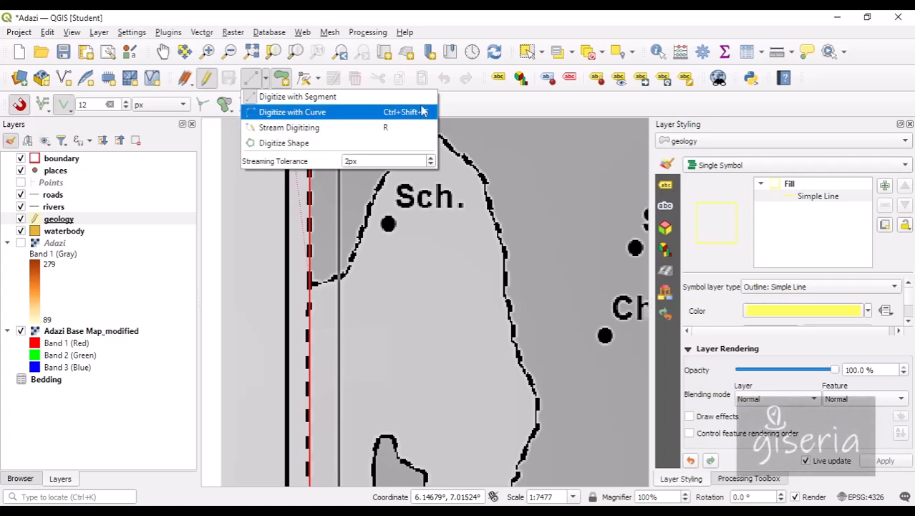
left_click(361, 206)
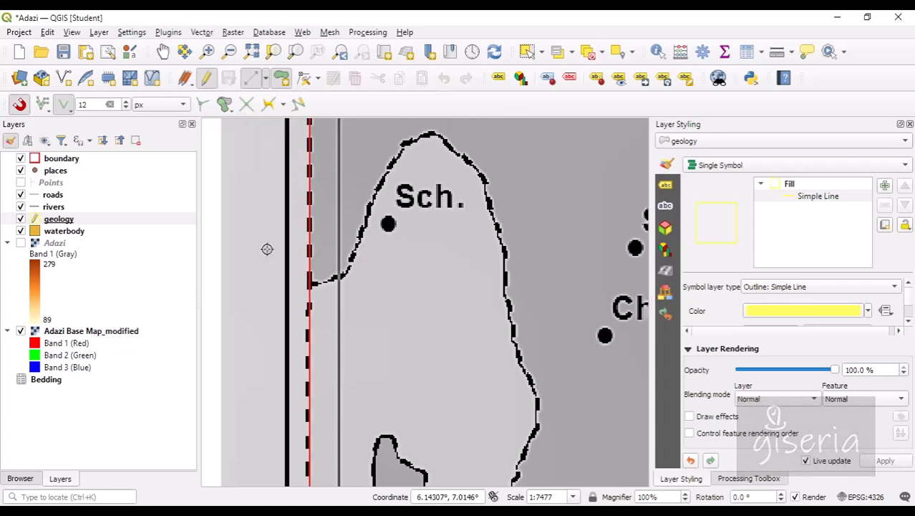
Try out segment digitizing by drawing an irregular polygon in the blank area west of the map, and discard it
left_click(163, 51)
left_click_drag(301, 239, 541, 270)
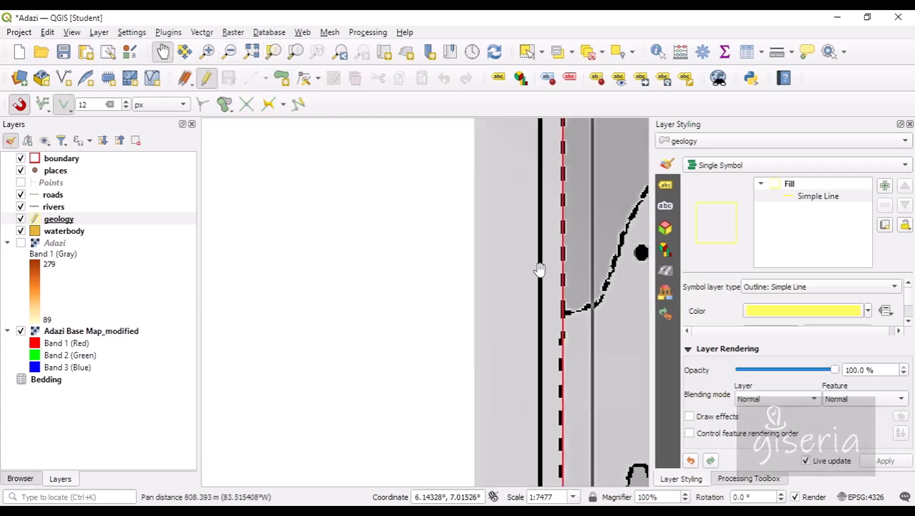
left_click(259, 82)
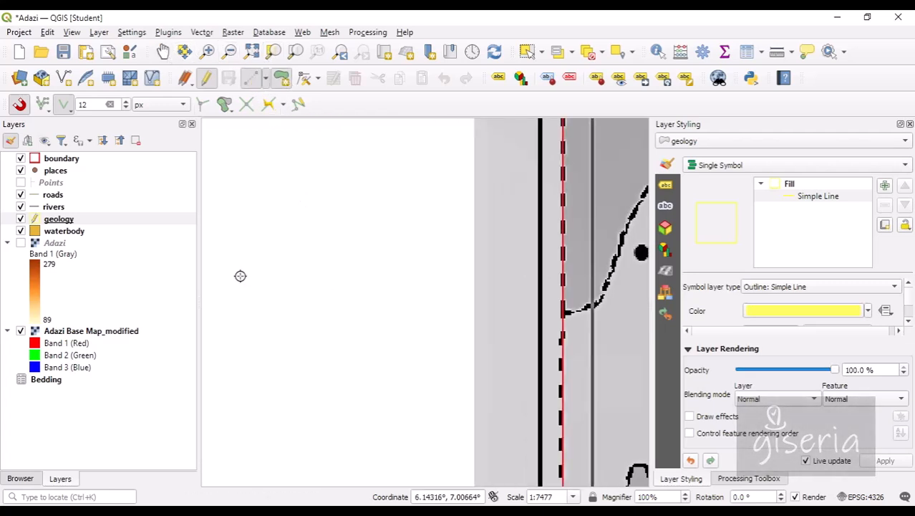
left_click(220, 316)
left_click(282, 283)
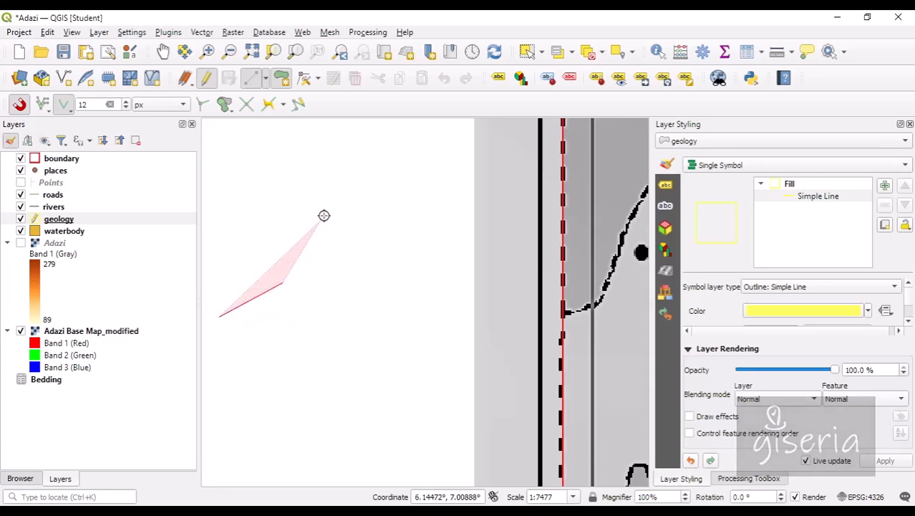
left_click(343, 195)
left_click(398, 149)
left_click(298, 141)
left_click(263, 149)
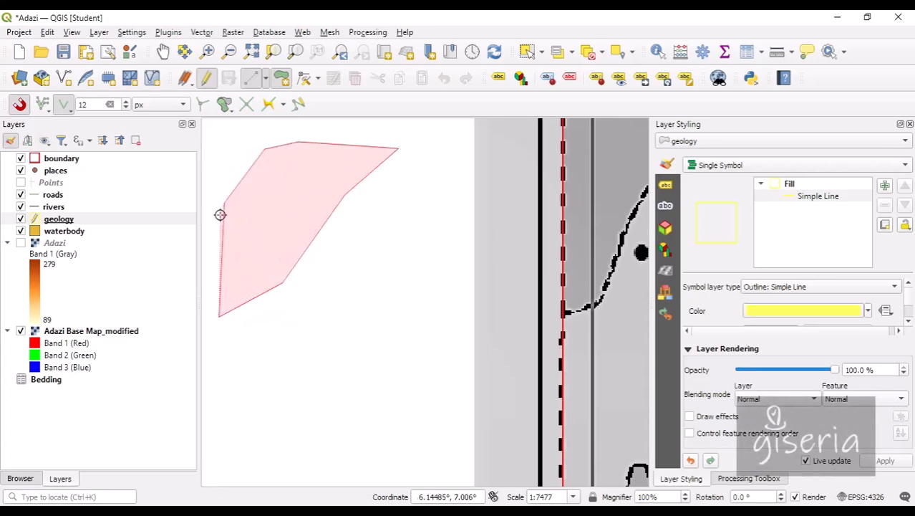
right_click(271, 231)
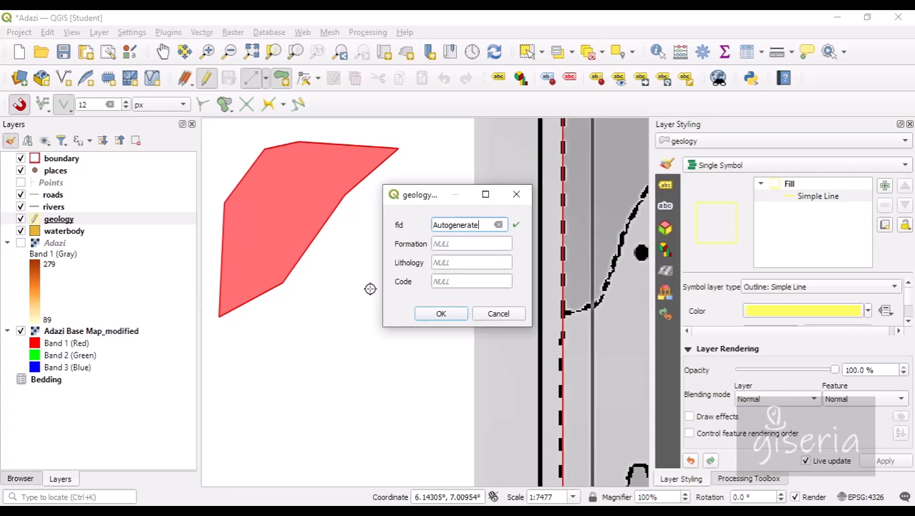
left_click(499, 313)
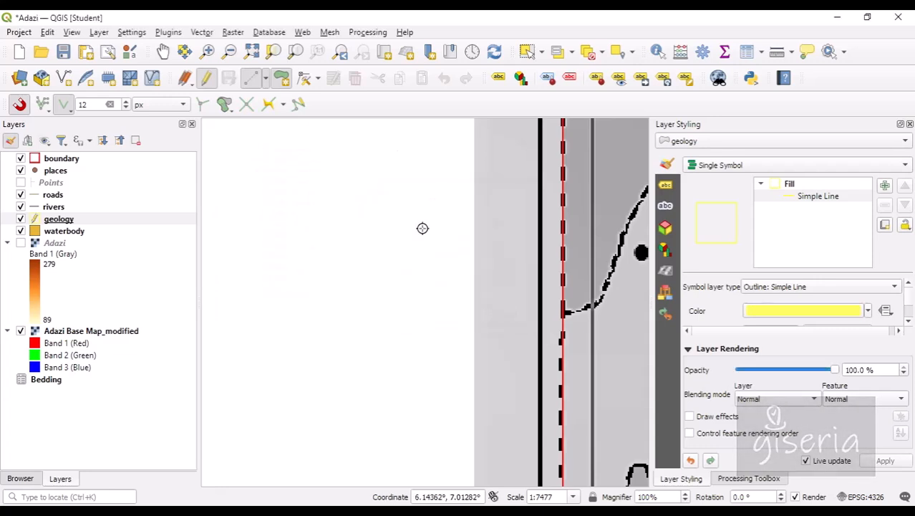
Switch the digitizing mode to Stream Digitizing, try it with a freehand polygon in the blank area west of the map, and discard the polygon
left_click(265, 80)
left_click(282, 127)
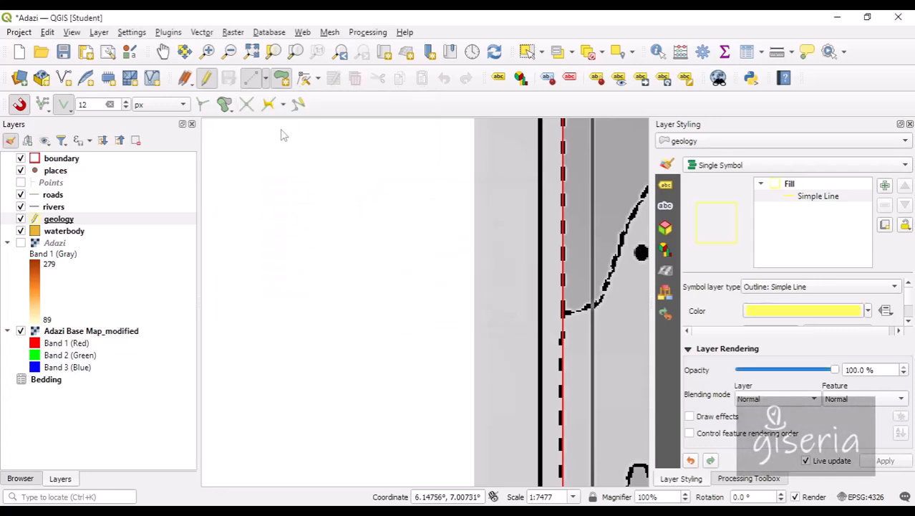
left_click(266, 78)
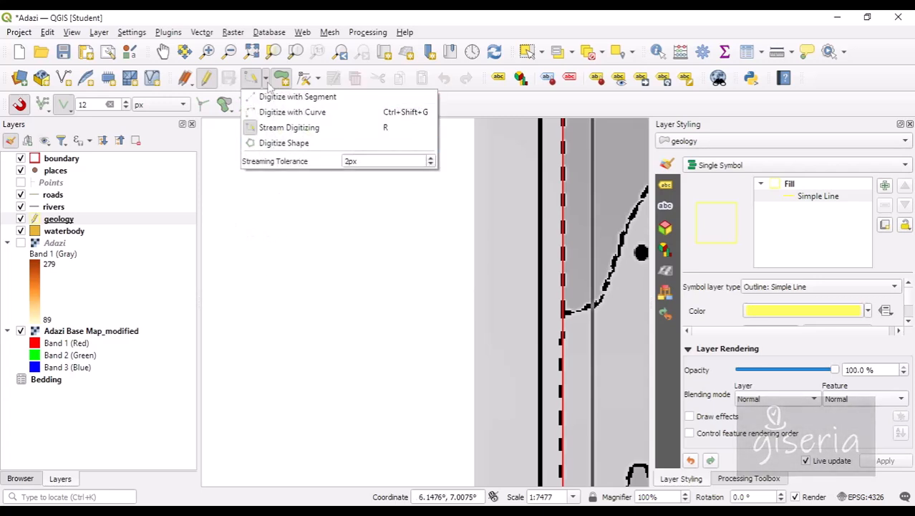
left_click(266, 83)
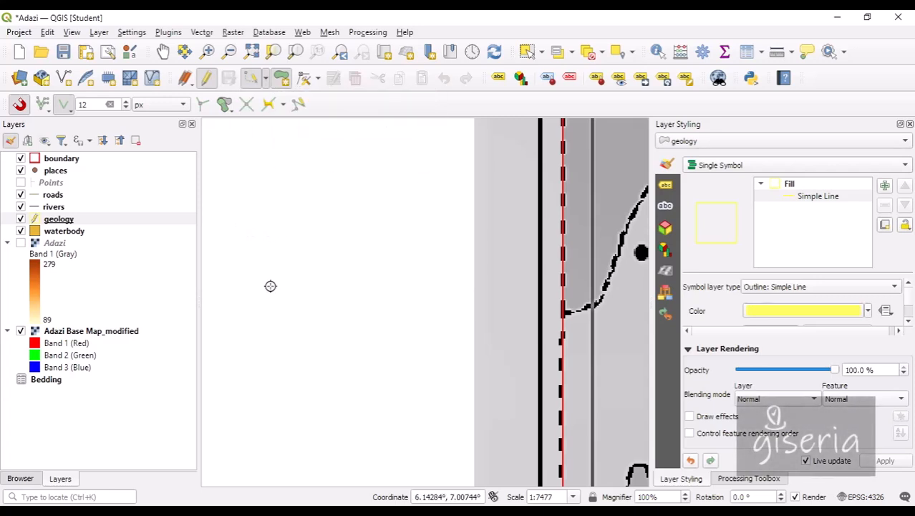
left_click(225, 337)
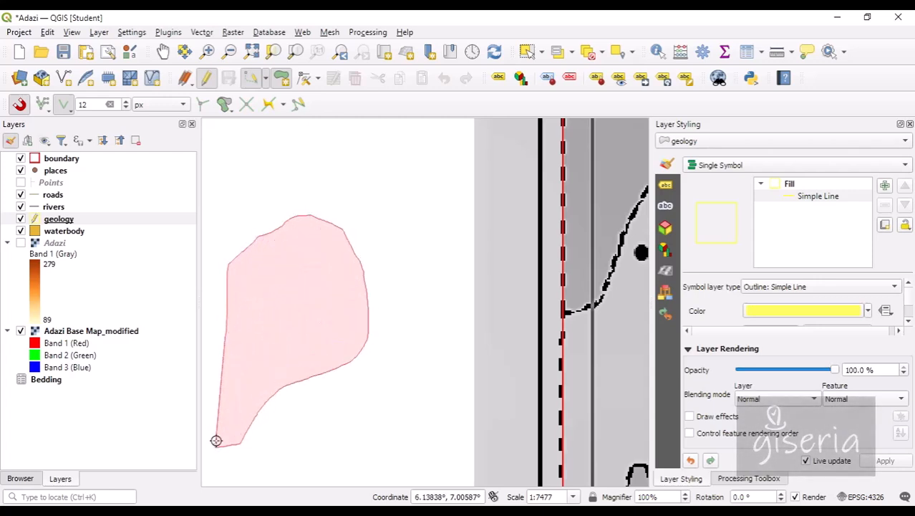
right_click(229, 375)
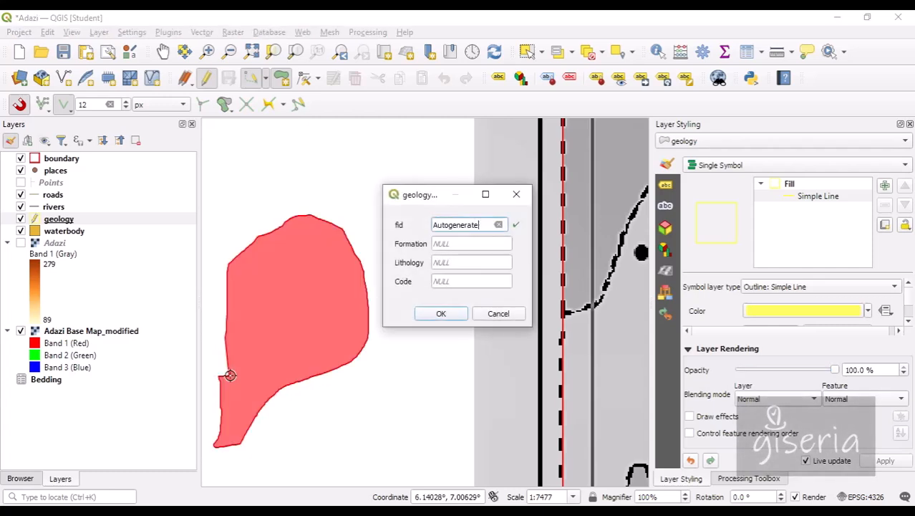
left_click(498, 313)
Try stream digitizing with three more irregular freehand polygons in the blank area, discarding each one
left_click(439, 270)
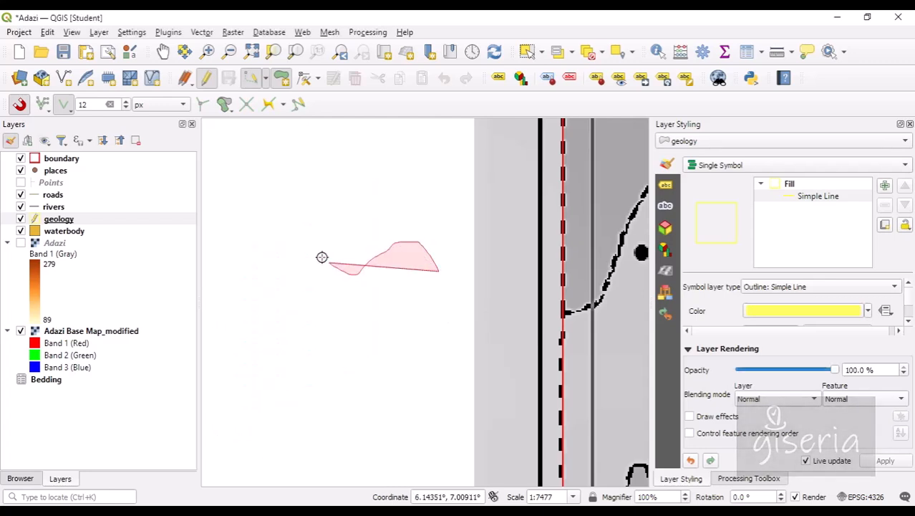
right_click(358, 383)
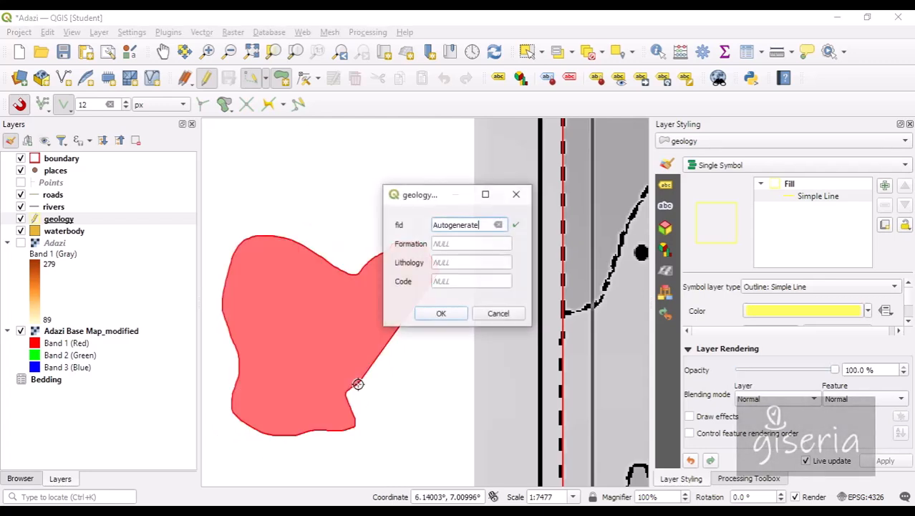
left_click(501, 315)
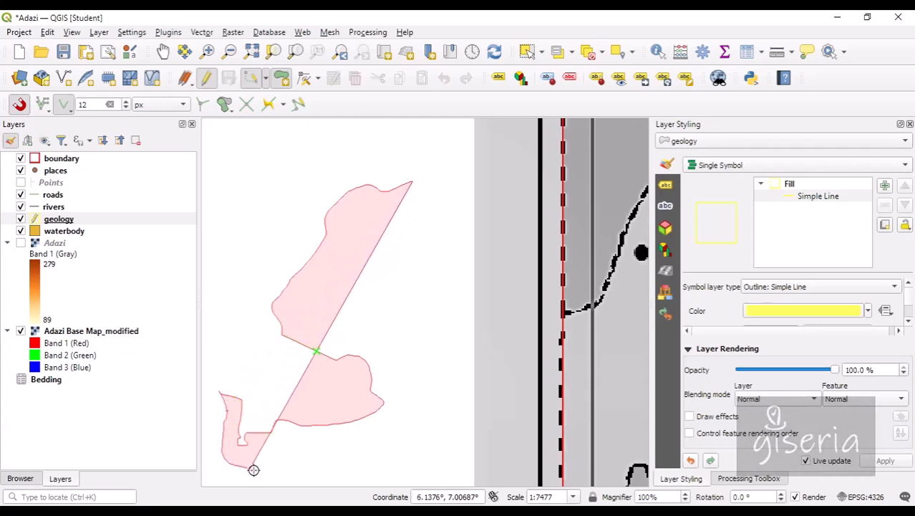
right_click(424, 442)
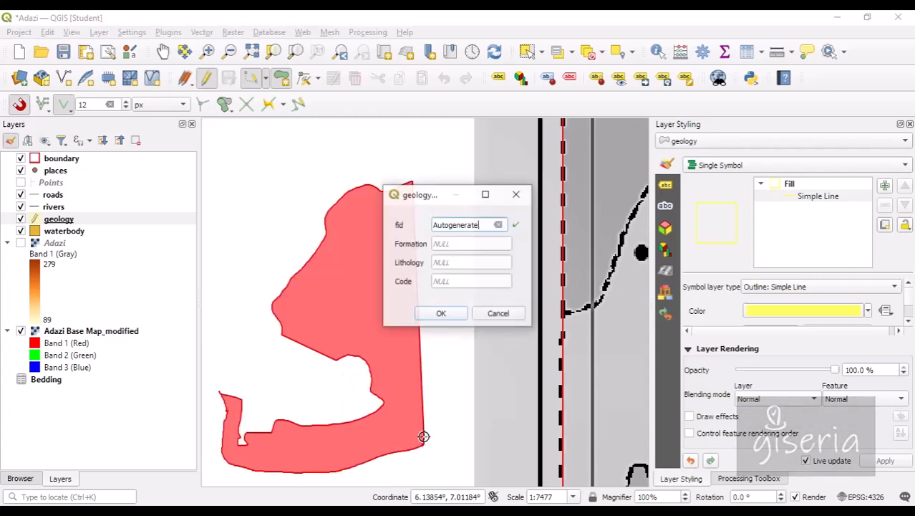
left_click(499, 313)
left_click(425, 204)
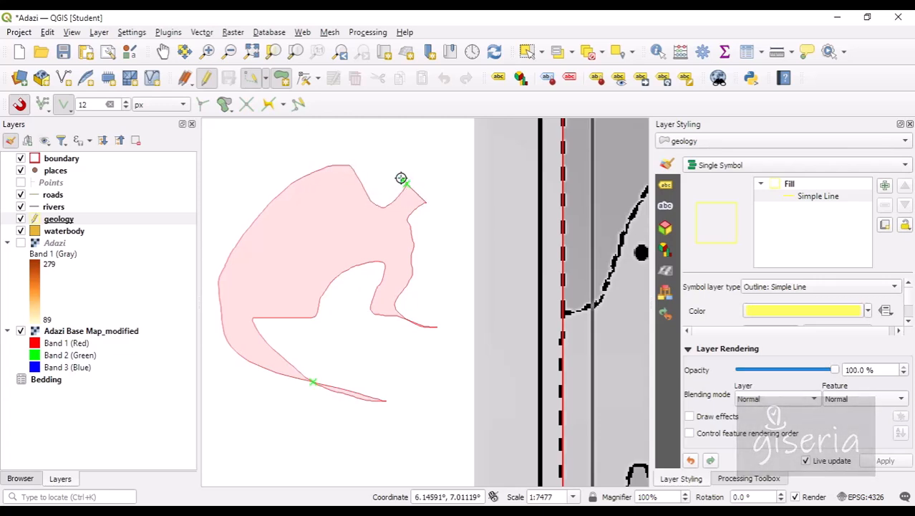
right_click(399, 170)
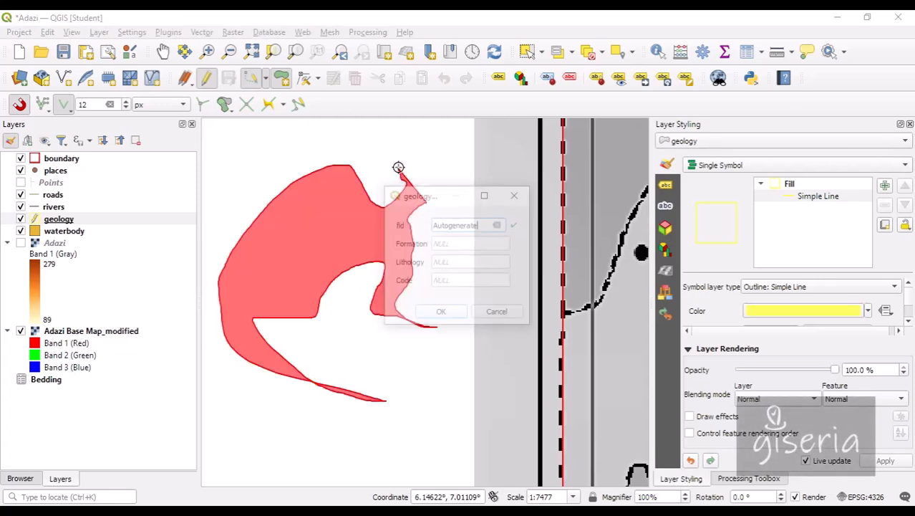
left_click(499, 314)
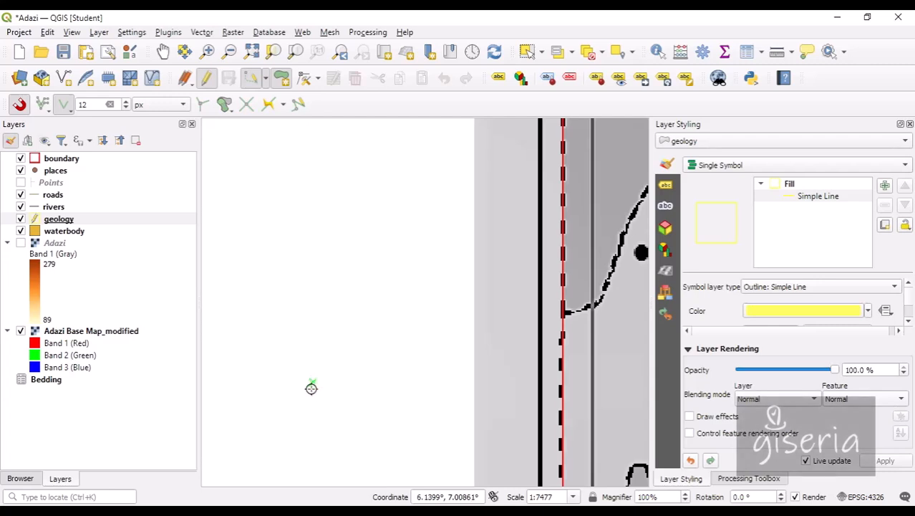
Return the digitizing mode to Digitize with Segment and turn editing of the geology layer off and on again
left_click(264, 83)
left_click(268, 97)
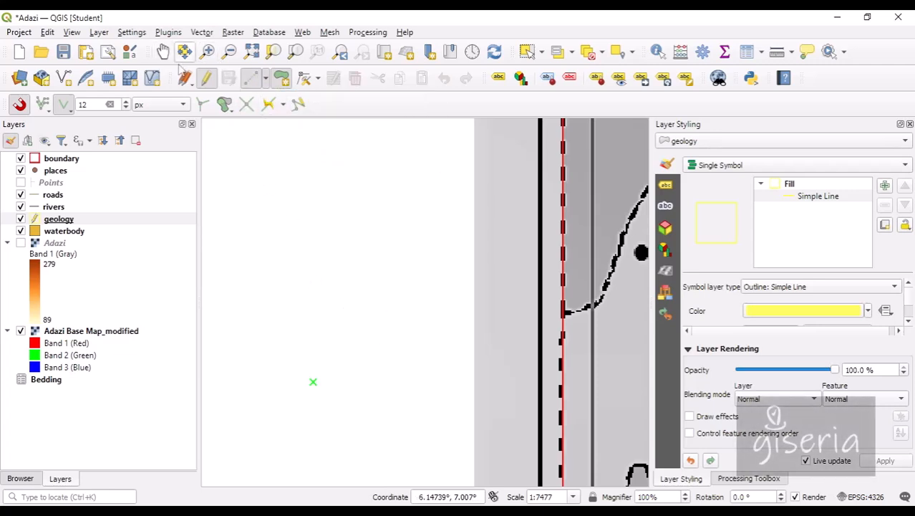
left_click(206, 79)
left_click(206, 79)
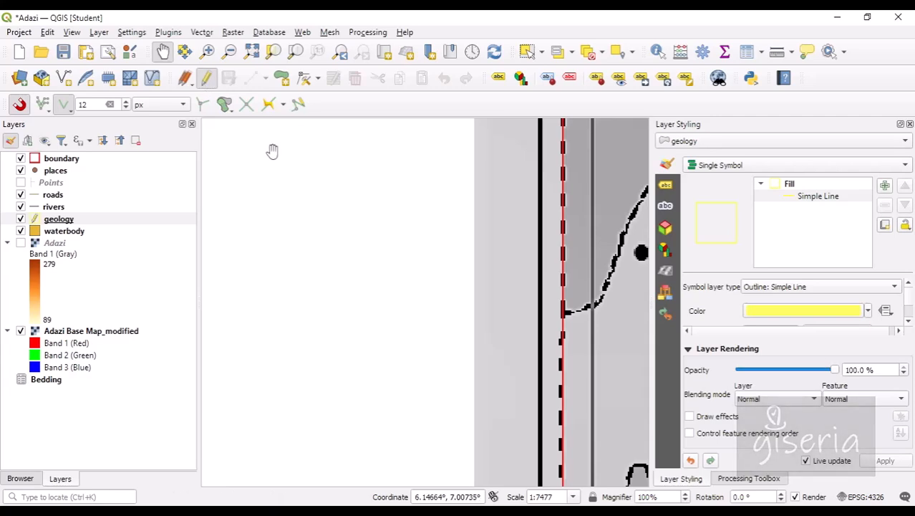
Start a segment-digitized geology polygon on the small closed outcrop near the western boundary, tracing its upper end and upper eastern edge
left_click_drag(434, 221, 313, 216)
left_click_drag(339, 267, 322, 212)
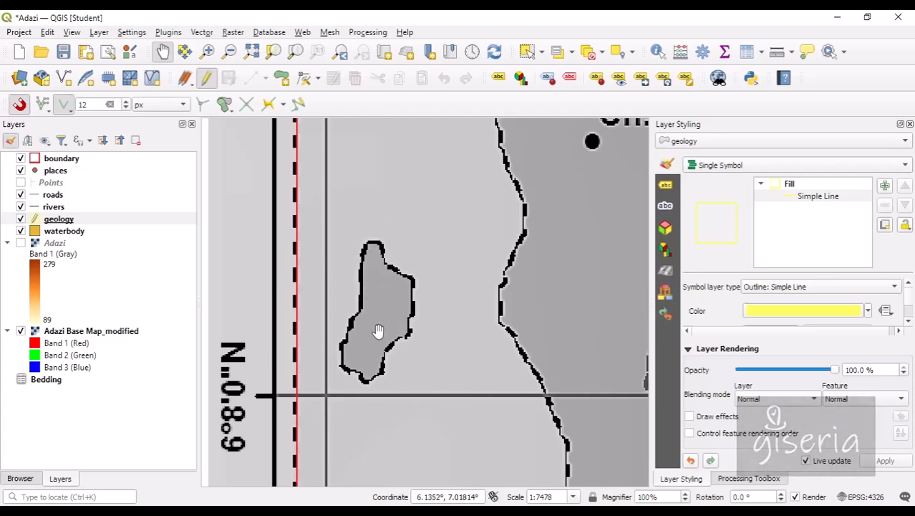
scroll(357, 300, "down", 1)
scroll(356, 298, "up", 1)
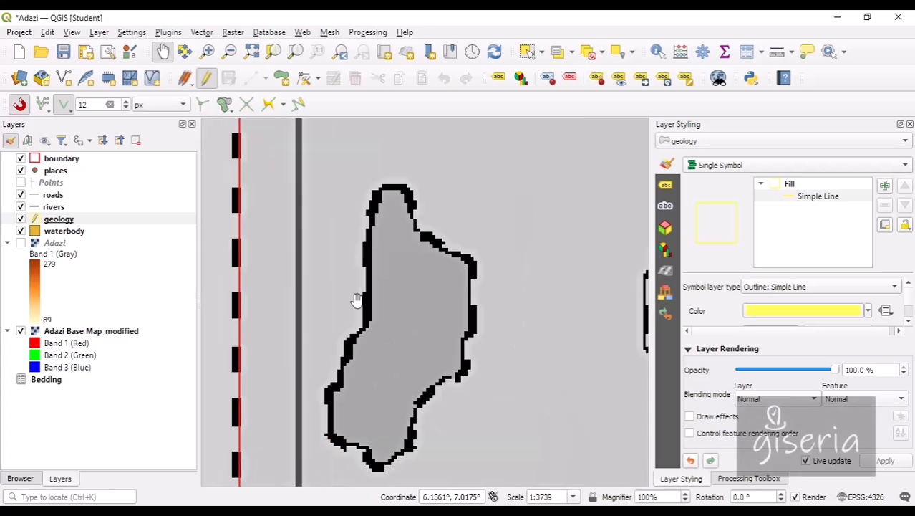
left_click_drag(356, 299, 332, 254)
left_click(281, 78)
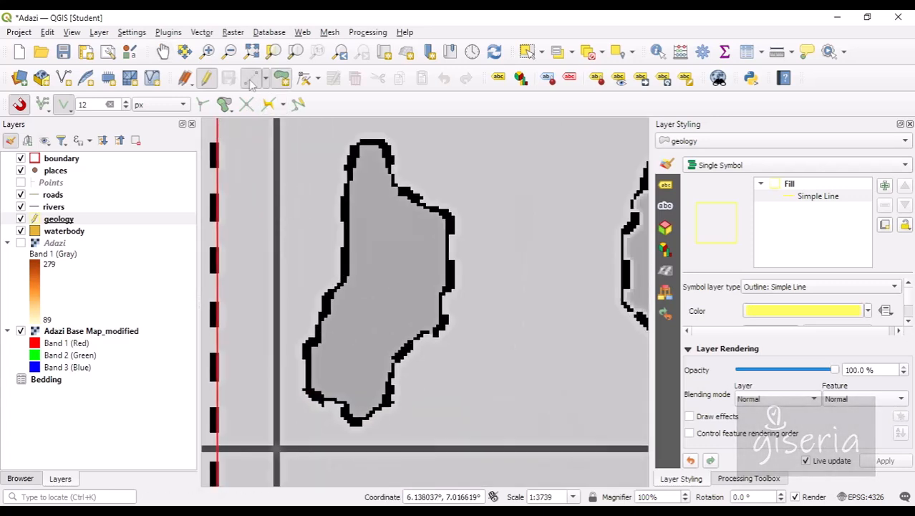
left_click(266, 80)
left_click(286, 96)
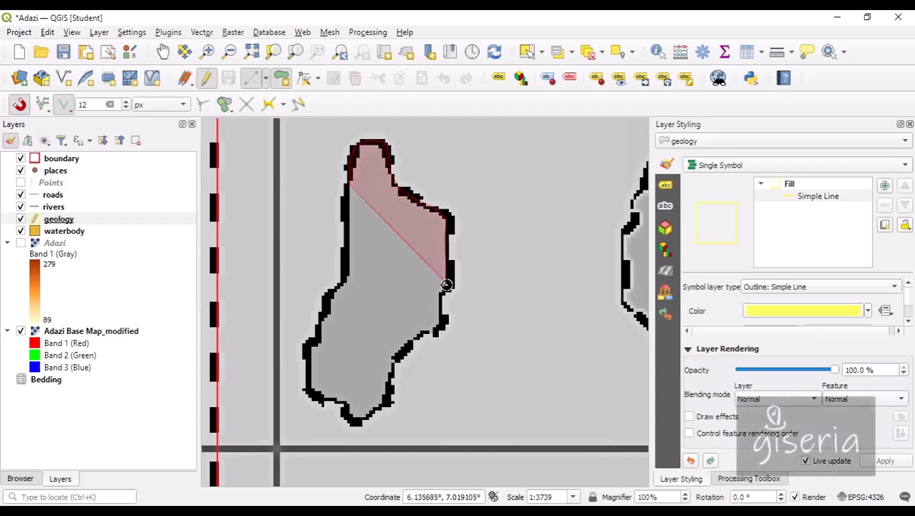
left_click(435, 322)
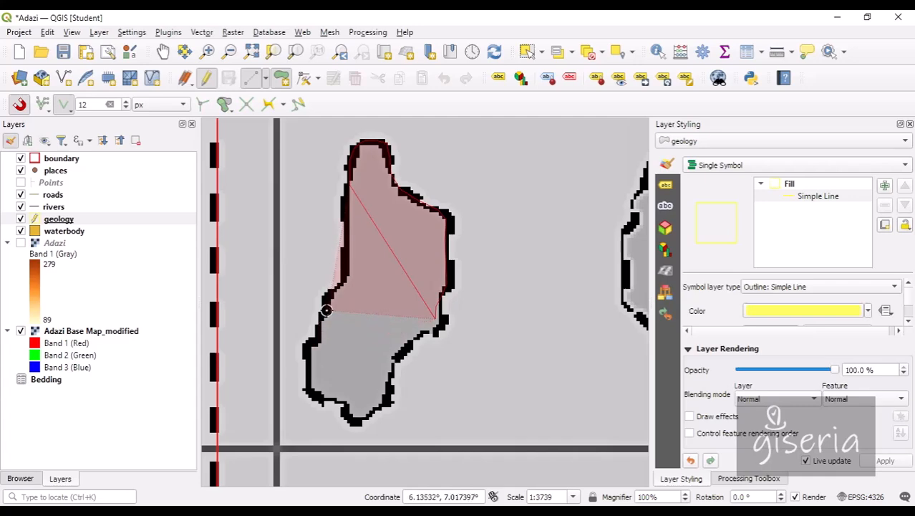
Remove the last misplaced vertices and retrace the outcrop's eastern edge with closely spaced vertices along the black outline
key("BackSpace")
key("BackSpace")
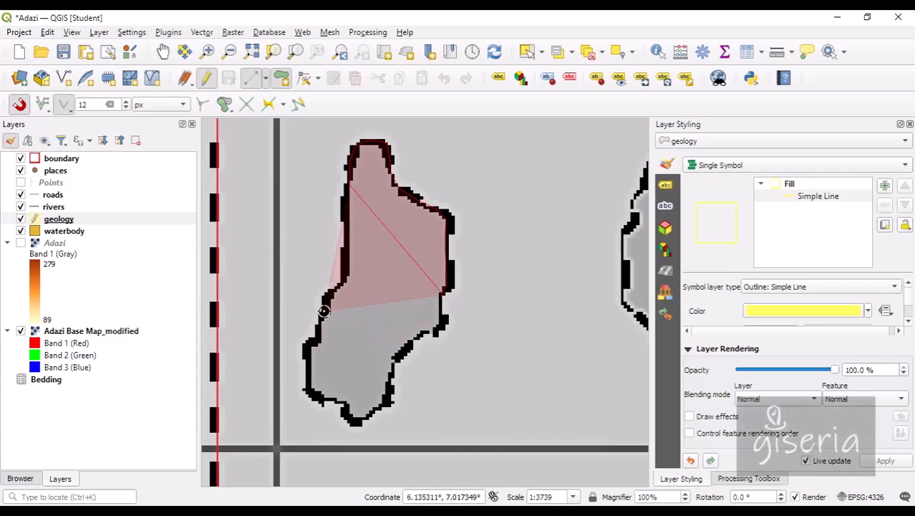
scroll(436, 310, "down", 2)
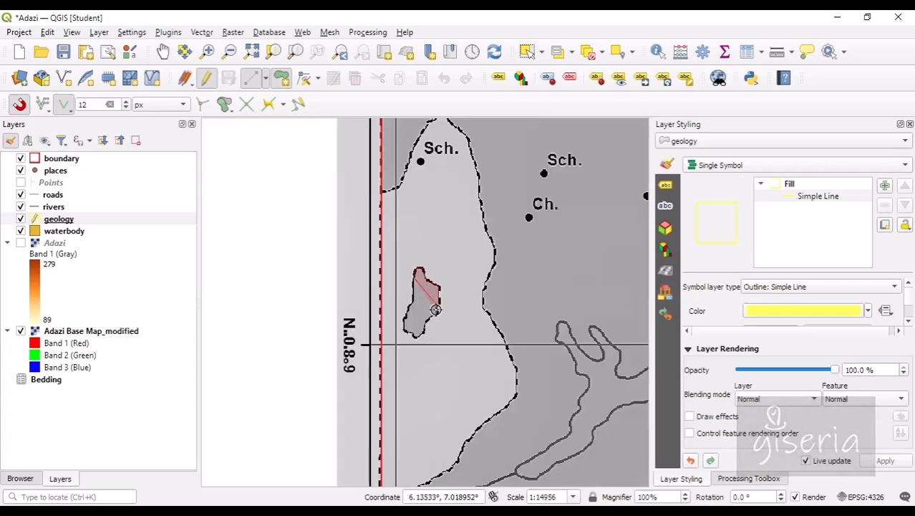
scroll(436, 310, "up", 2)
scroll(435, 309, "up", 3)
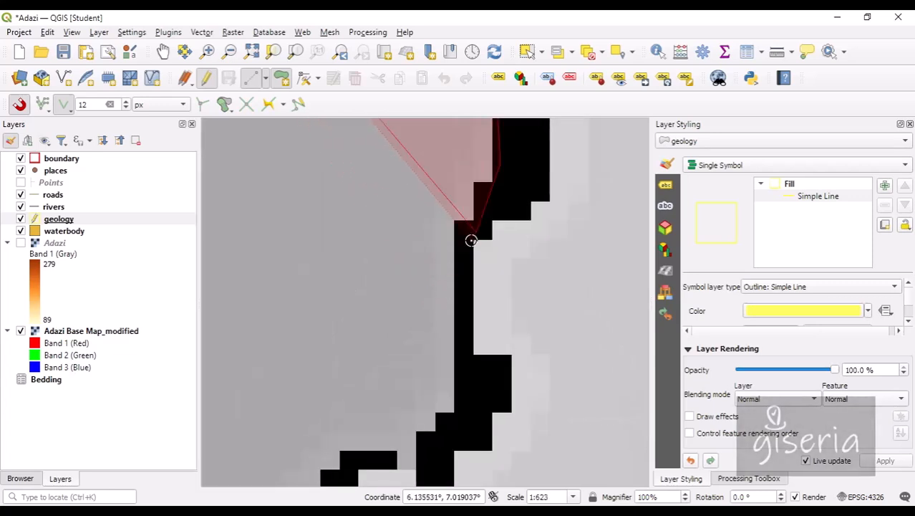
left_click(463, 290)
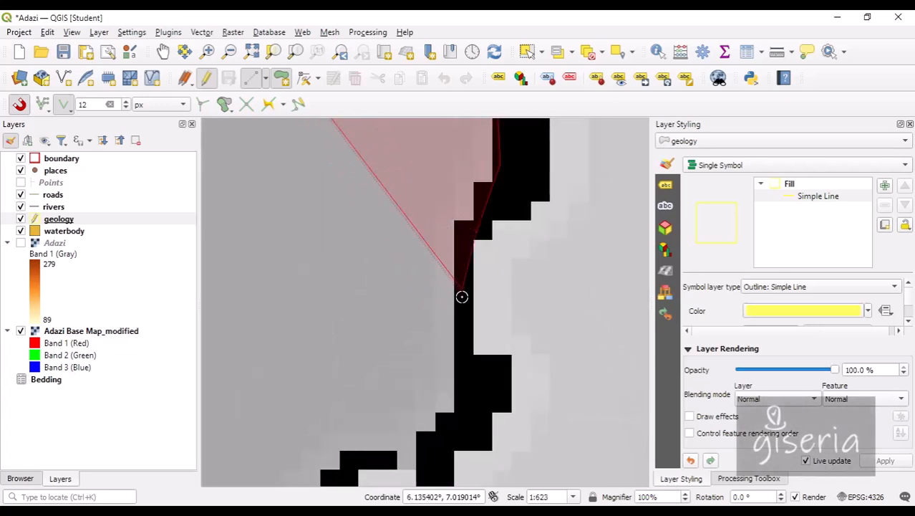
left_click(464, 333)
left_click(466, 372)
left_click(453, 410)
left_click(438, 441)
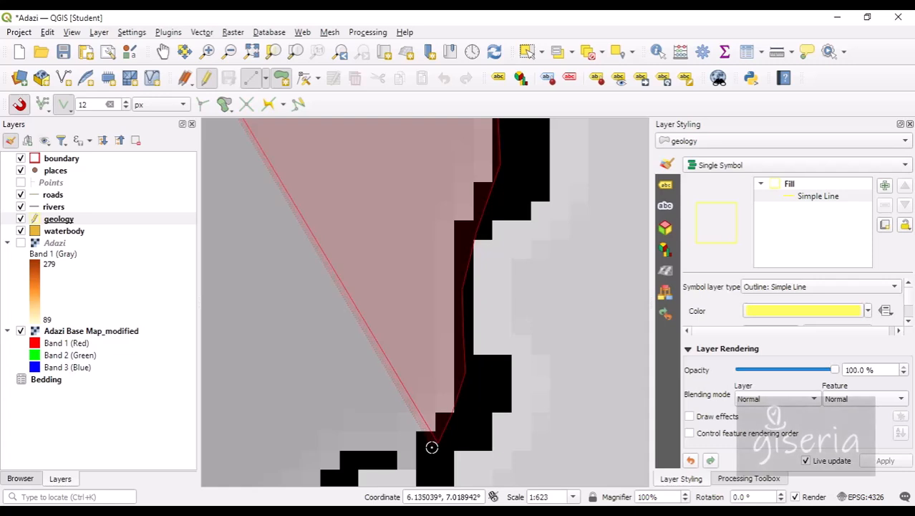
Continue the polygon along the outcrop's southeastern edge, placing vertices on the black outline as it curves southwest
key("Down")
key("Down")
key("Down")
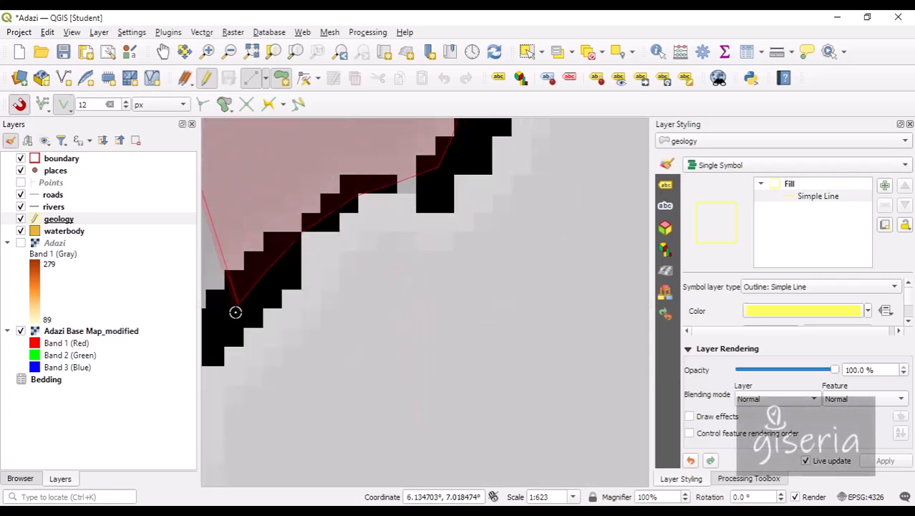
scroll(258, 298, "down", 2)
scroll(225, 351, "up", 2)
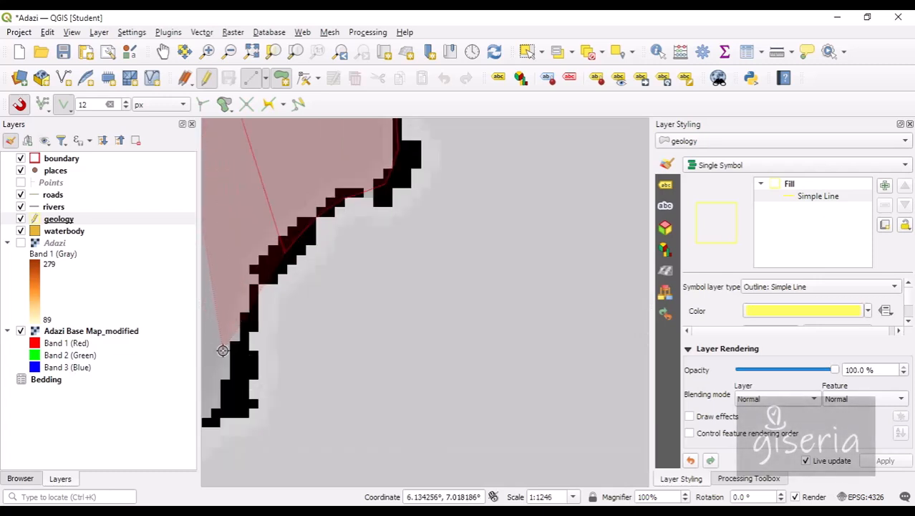
scroll(259, 327, "up", 2)
scroll(248, 296, "down", 2)
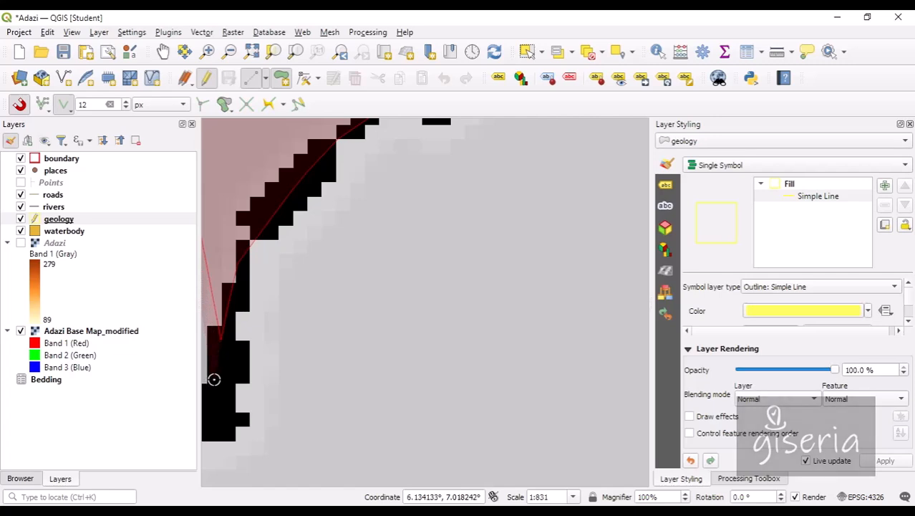
Trace around the outcrop's southern tip and onto its lower southwestern edge
key("Left")
key("Left")
key("Left")
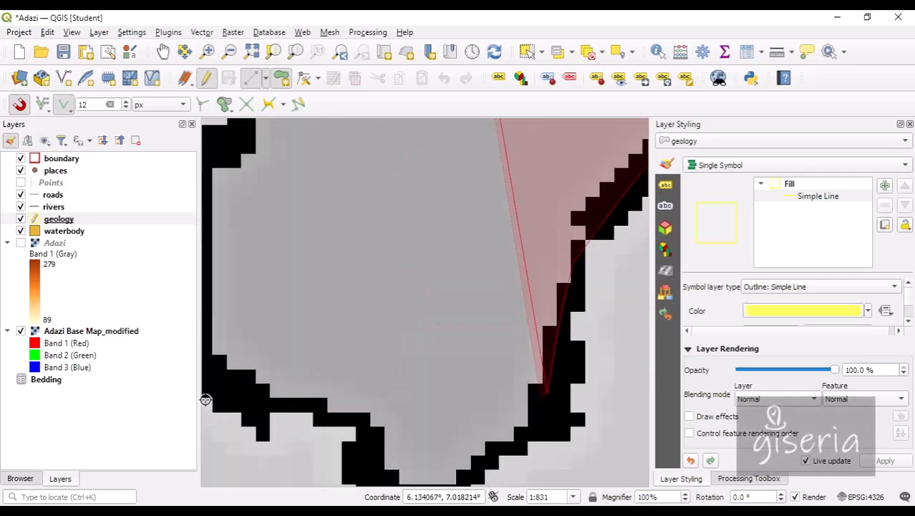
key("Right")
key("Down")
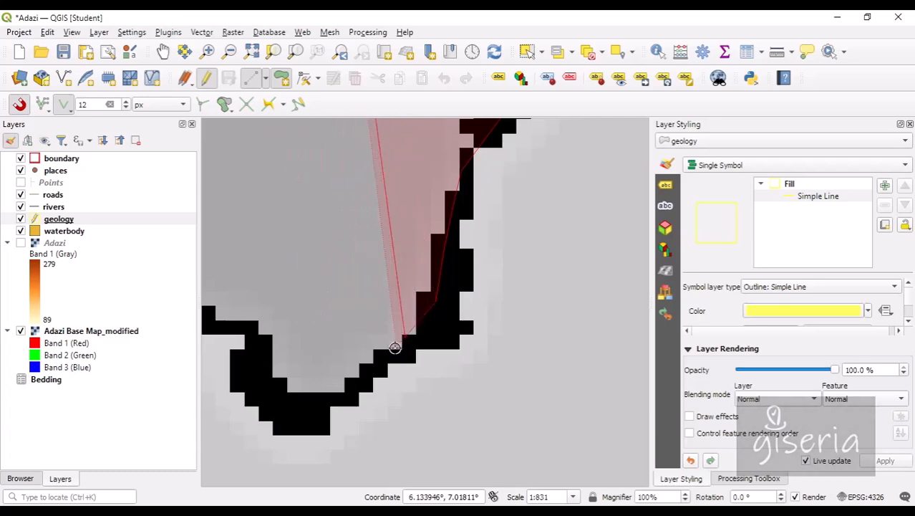
left_click(218, 312)
key("Left")
key("Left")
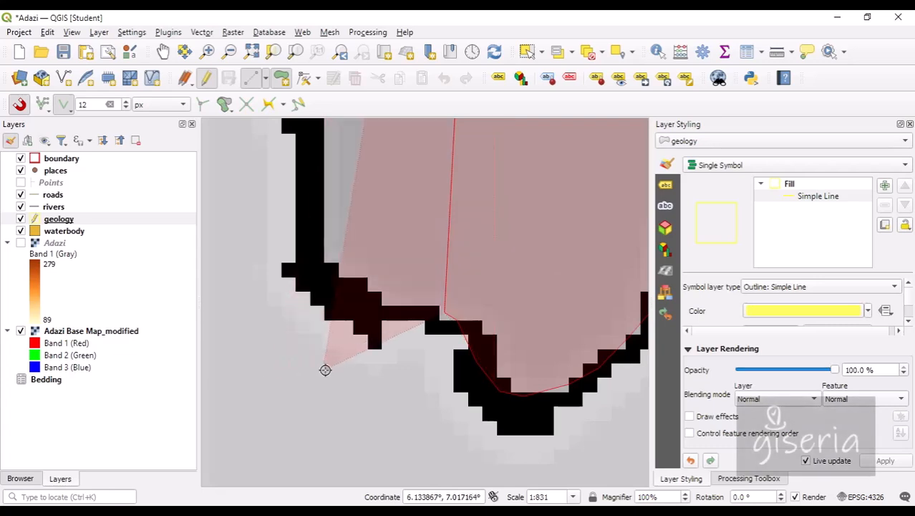
Trace from the outcrop's southwestern corner up its western edge toward the polygon's starting vertex
scroll(323, 362, "down", 1)
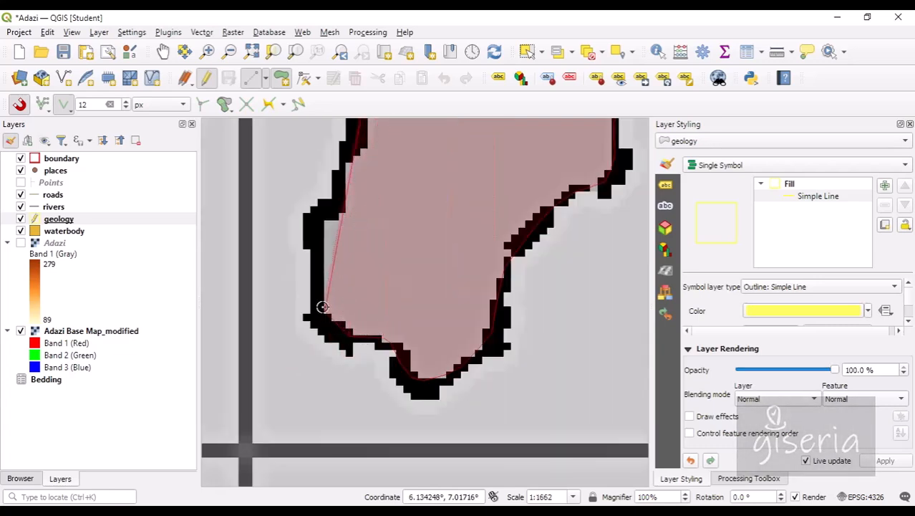
left_click(324, 213)
left_click(342, 191)
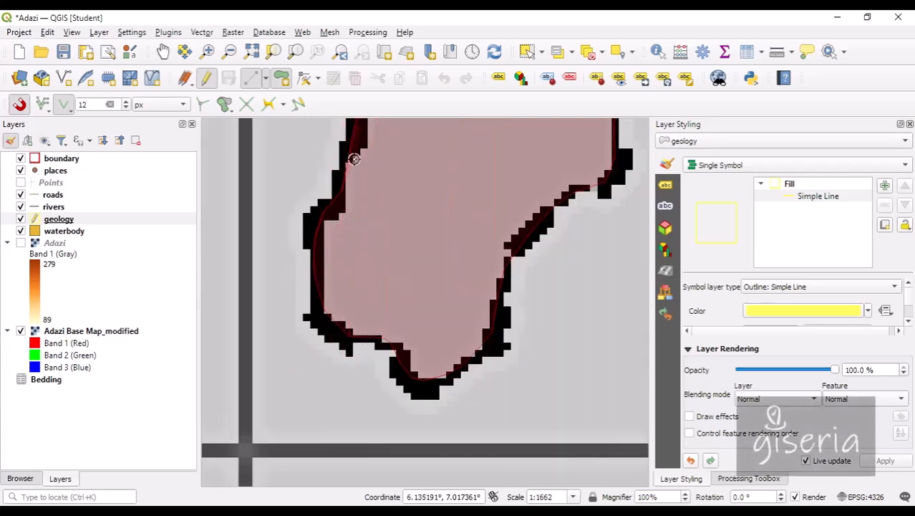
left_click(349, 166)
left_click(360, 141)
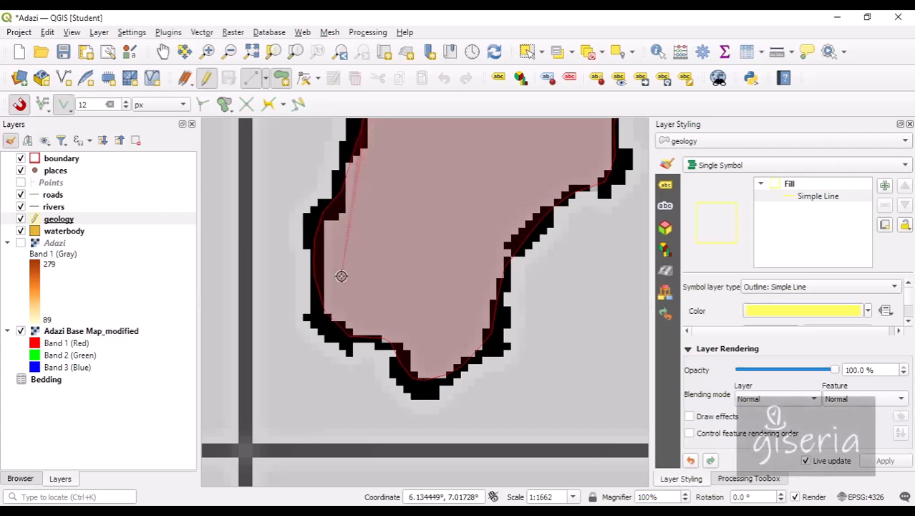
Finish the small enclosed polygon in the geology layer and set its Lithology to Shale
key("Up")
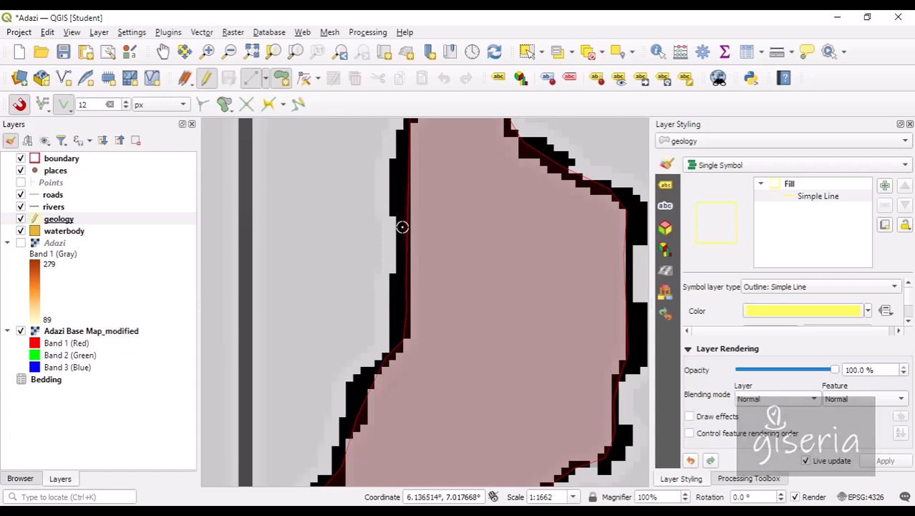
right_click(368, 180)
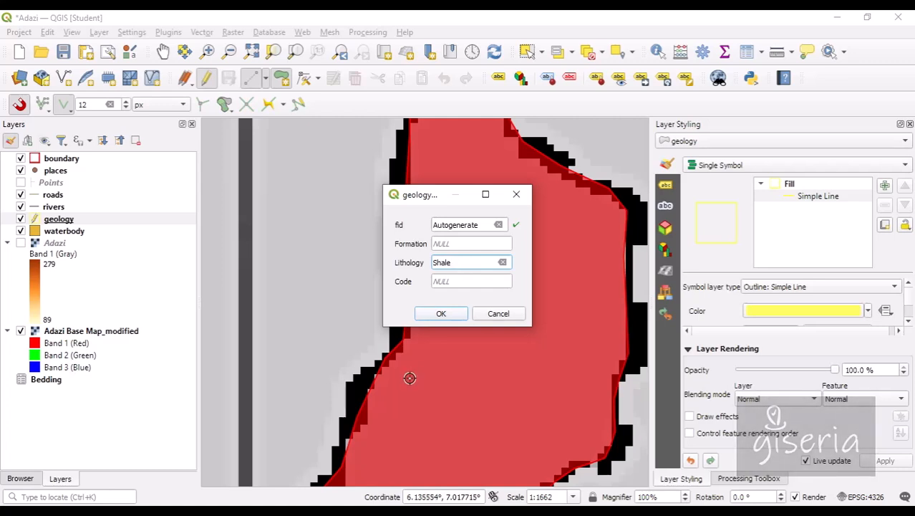
left_click(442, 313)
scroll(427, 300, "down", 3)
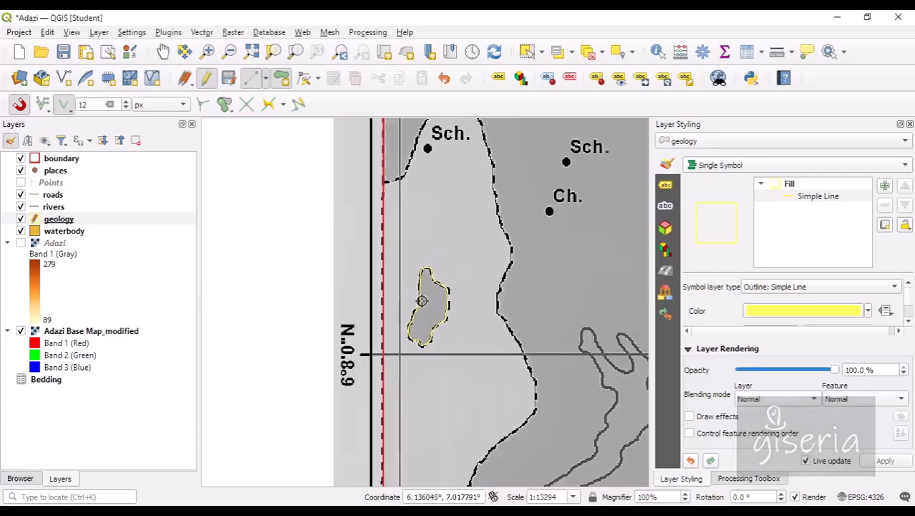
Show the Advanced Digitizing Toolbar
scroll(427, 297, "up", 3)
scroll(417, 312, "down", 1)
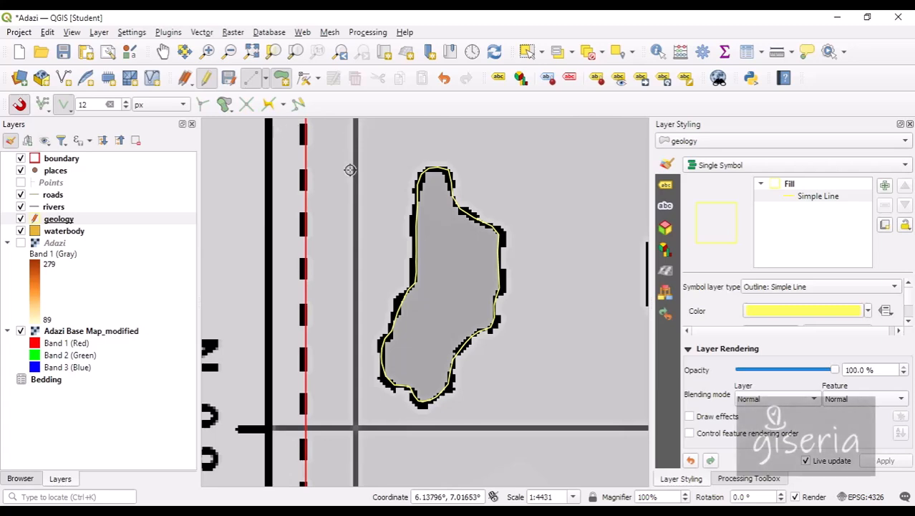
scroll(354, 239, "down", 2)
scroll(354, 238, "up", 1)
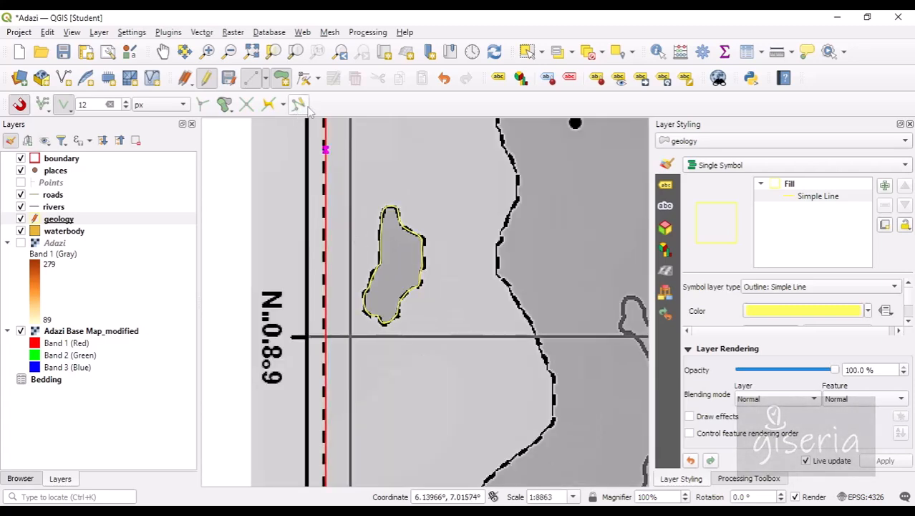
right_click(343, 111)
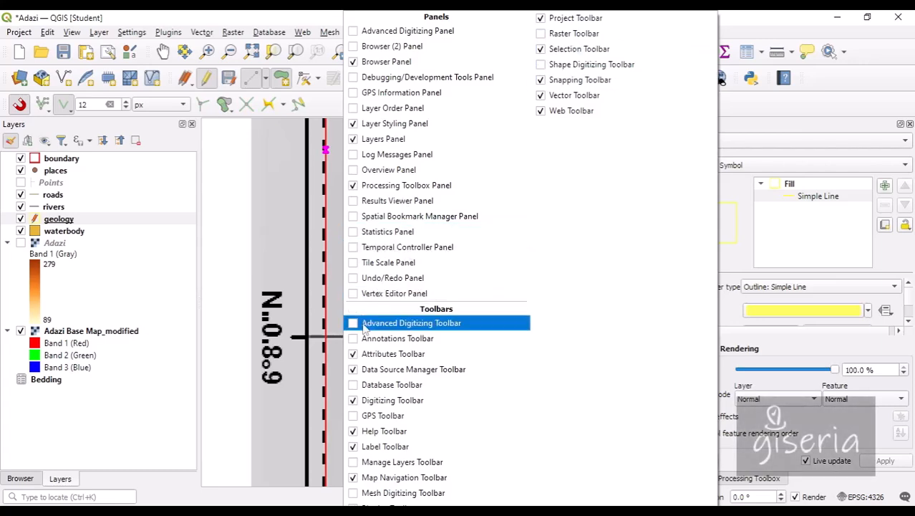
left_click(356, 327)
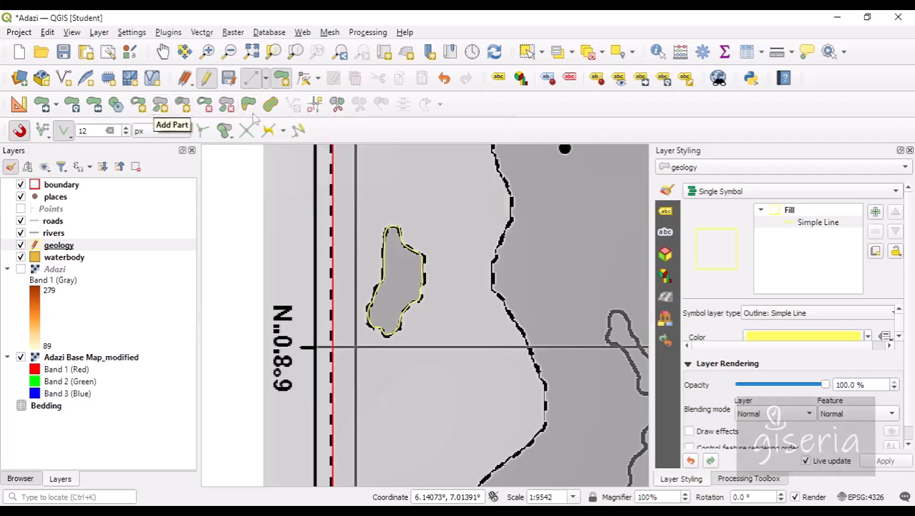
left_click(318, 78)
left_click(324, 89)
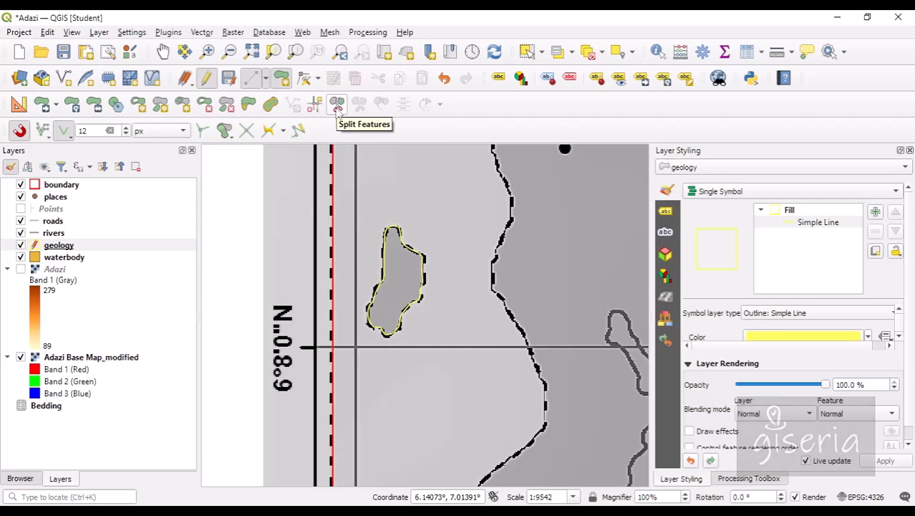
left_click(267, 78)
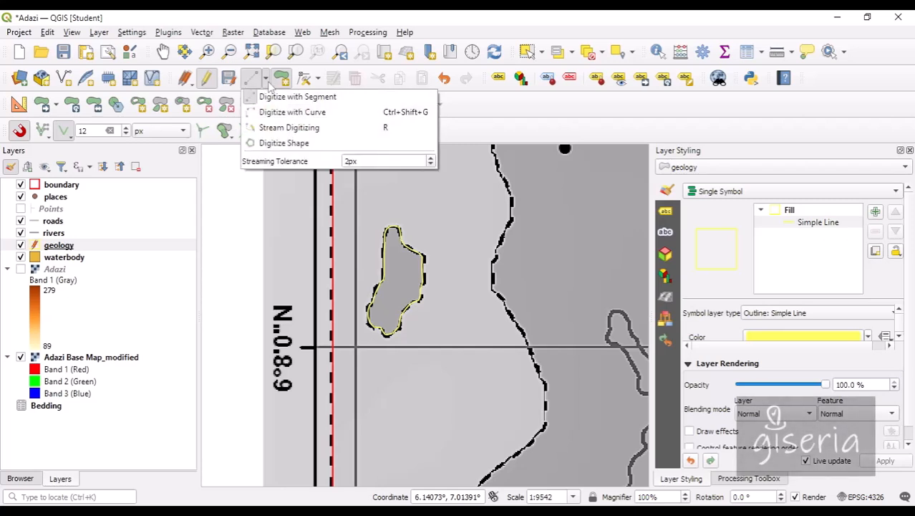
left_click(268, 82)
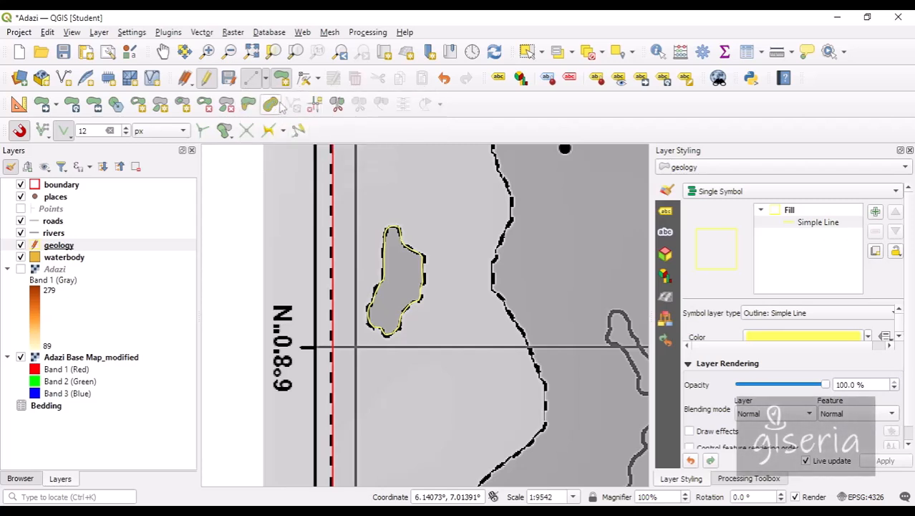
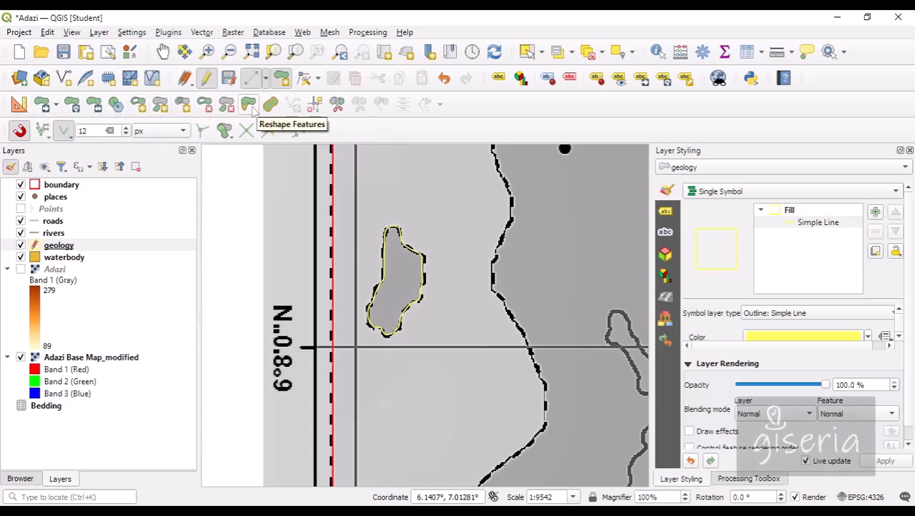
Try to add a ring to the geology layer with Add Ring by outlining a shape in the blank area beside the map
left_click(164, 51)
left_click_drag(285, 207, 429, 208)
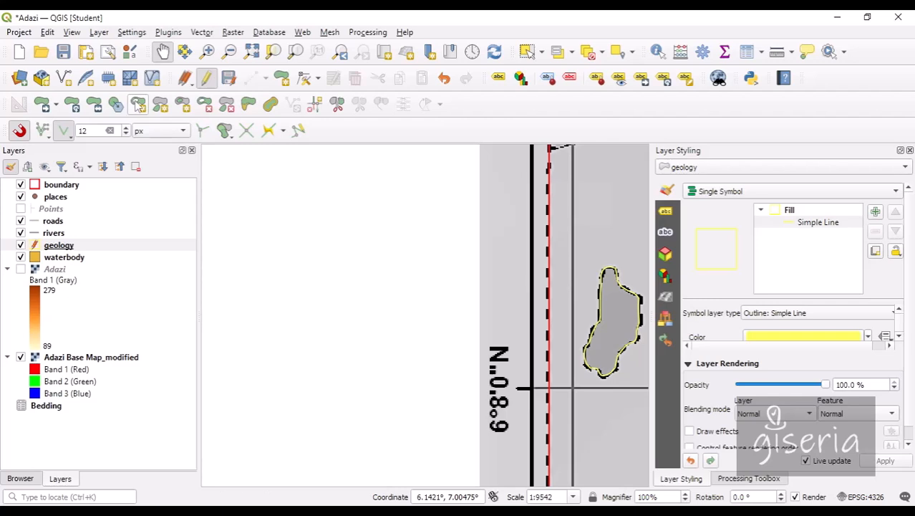
left_click(139, 105)
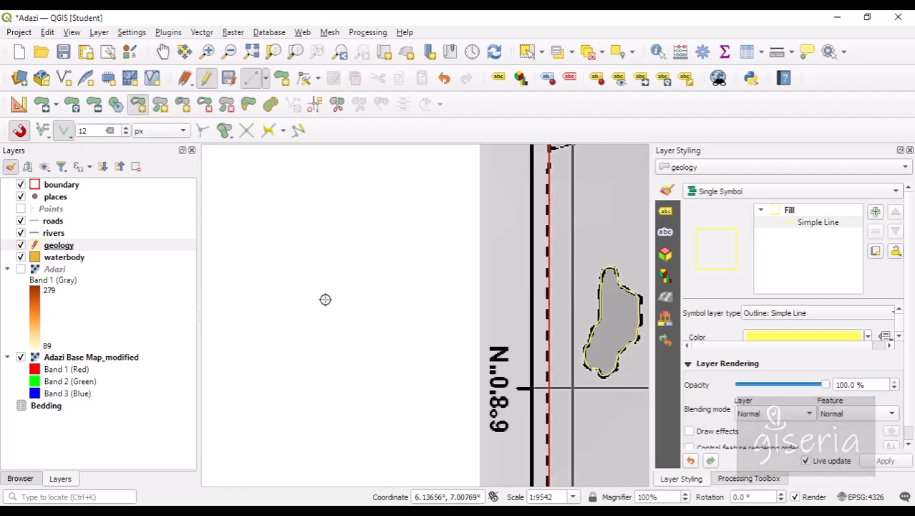
left_click(310, 290)
left_click(284, 251)
left_click(321, 233)
left_click(366, 252)
left_click(379, 289)
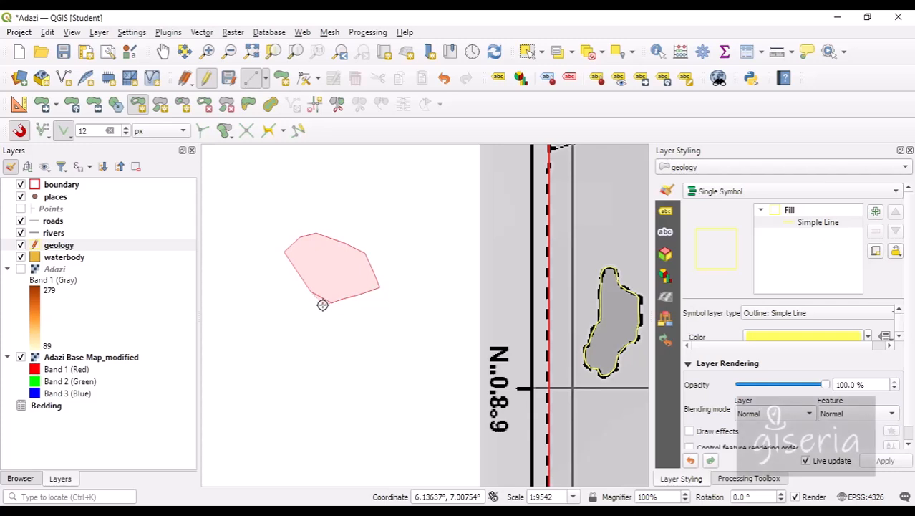
right_click(322, 305)
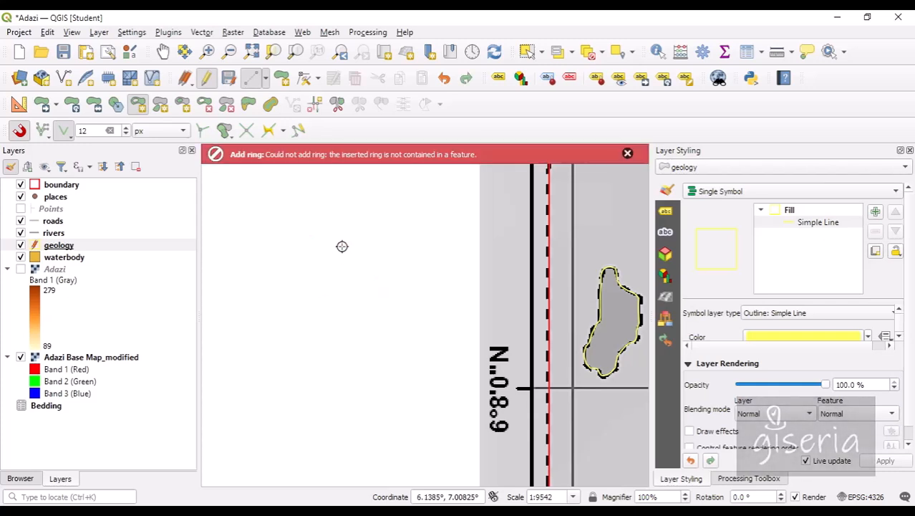
left_click(628, 155)
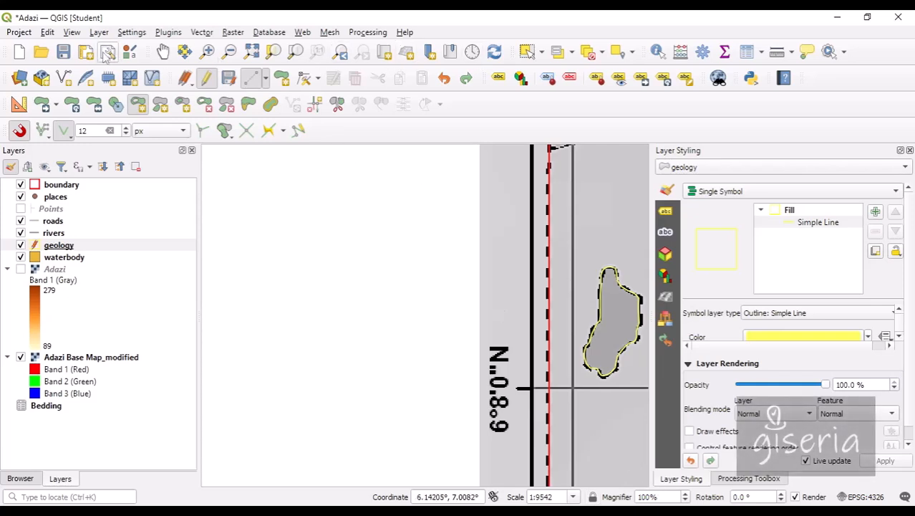
left_click(164, 51)
left_click_drag(434, 285, 281, 300)
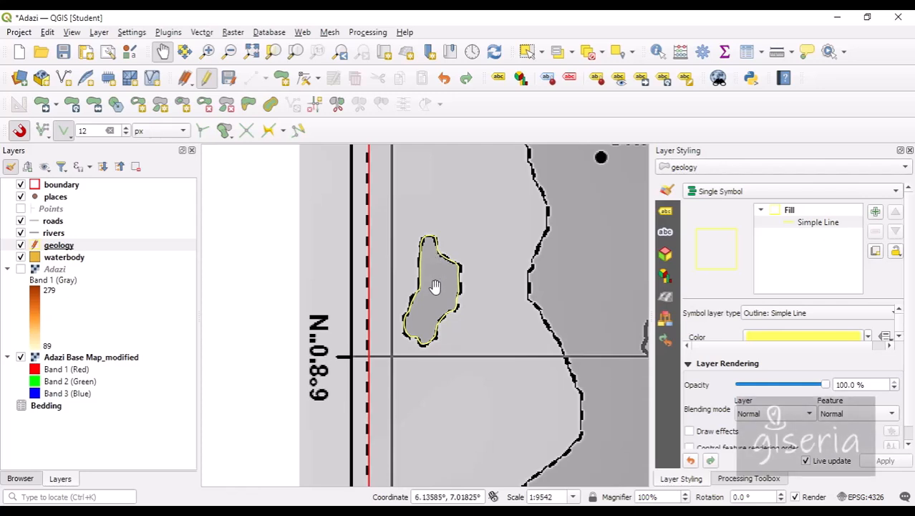
scroll(434, 287, "up", 2)
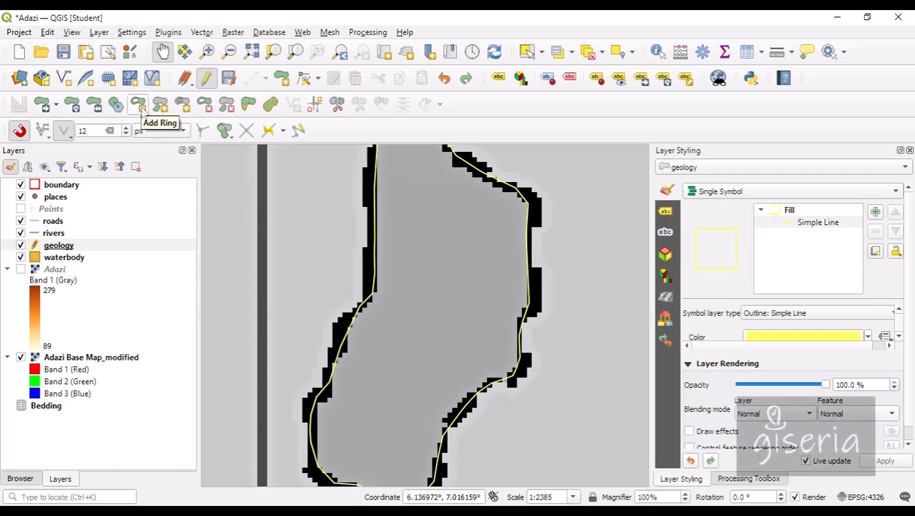
left_click(282, 77)
scroll(323, 239, "down", 1)
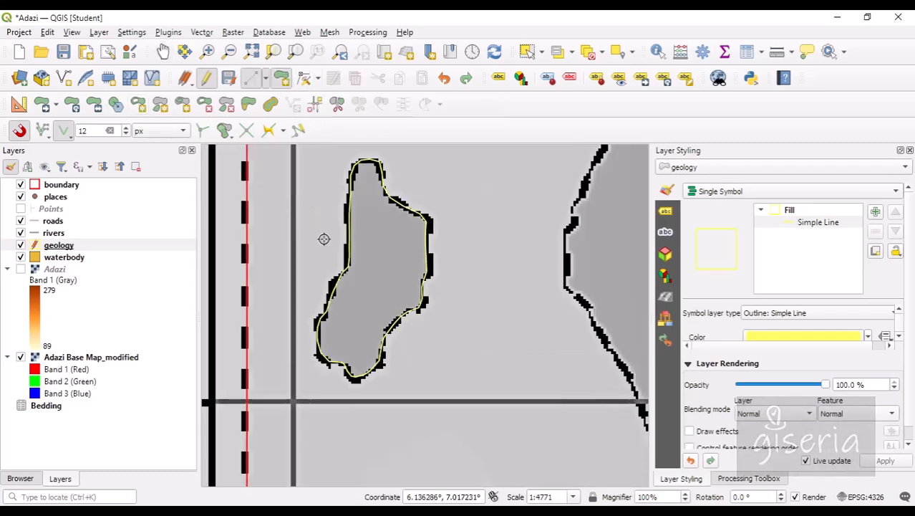
scroll(324, 239, "down", 1)
left_click(163, 52)
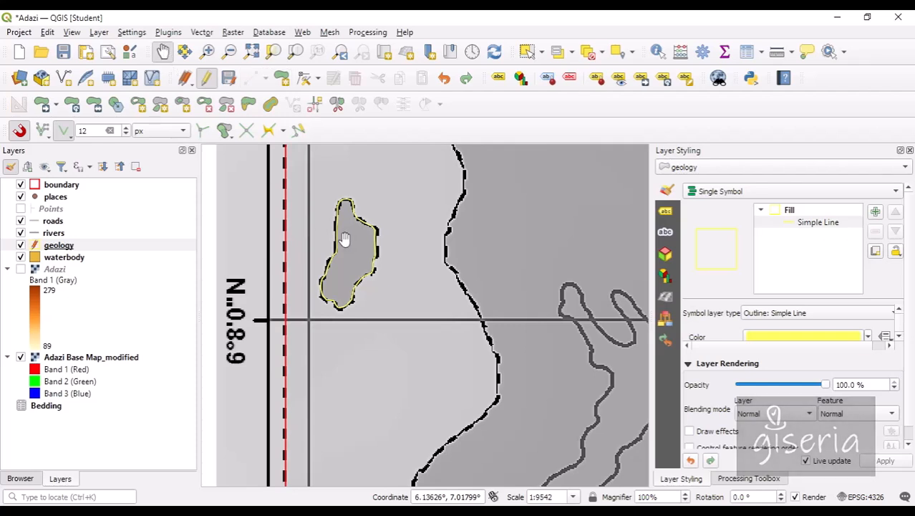
left_click_drag(344, 238, 542, 272)
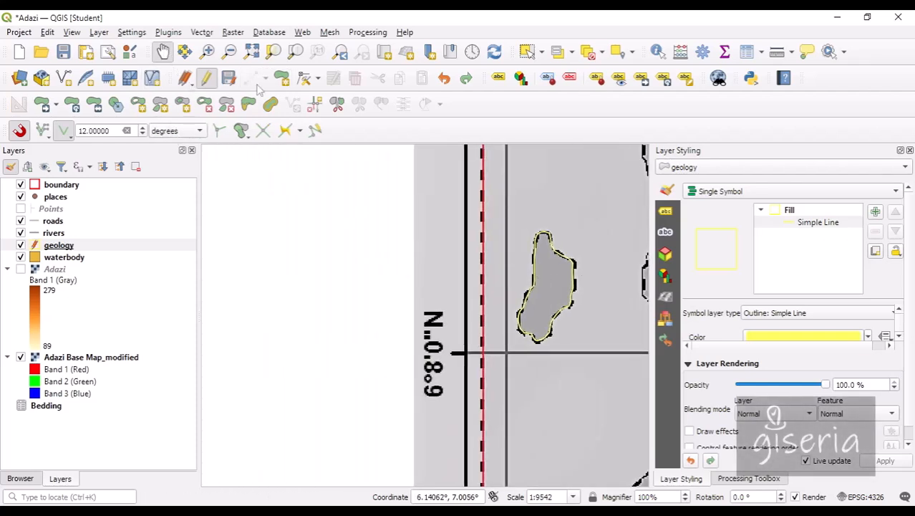
left_click(281, 77)
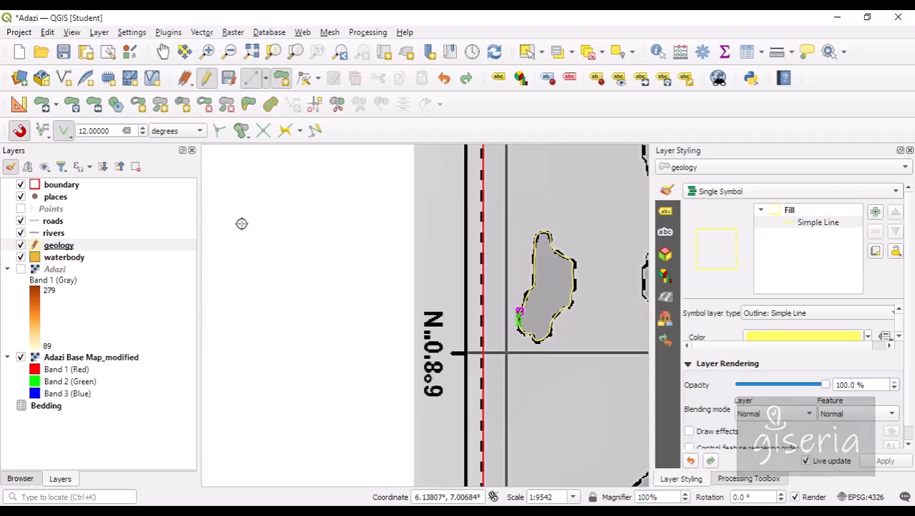
right_click(270, 247)
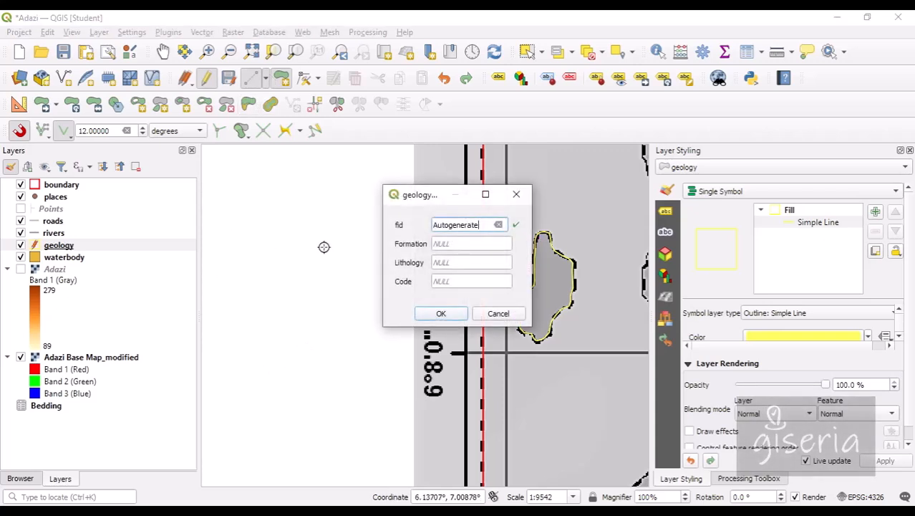
left_click(518, 318)
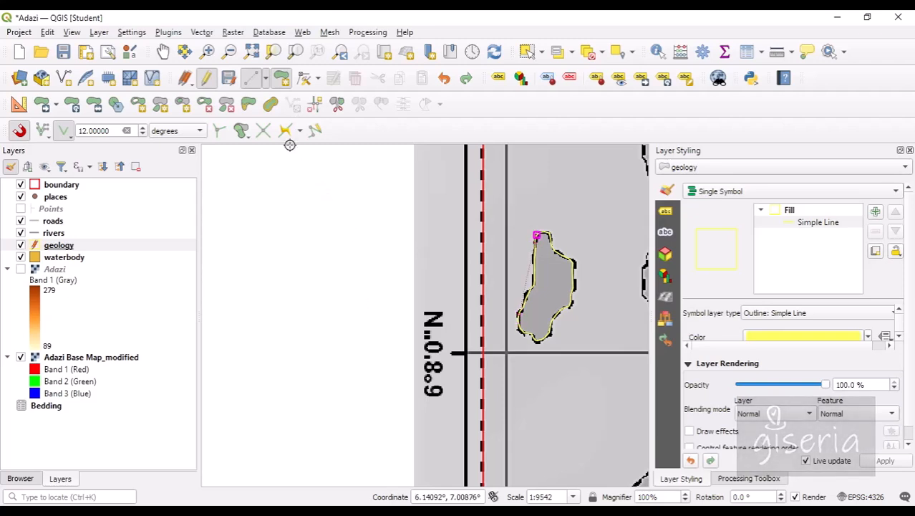
left_click(18, 131)
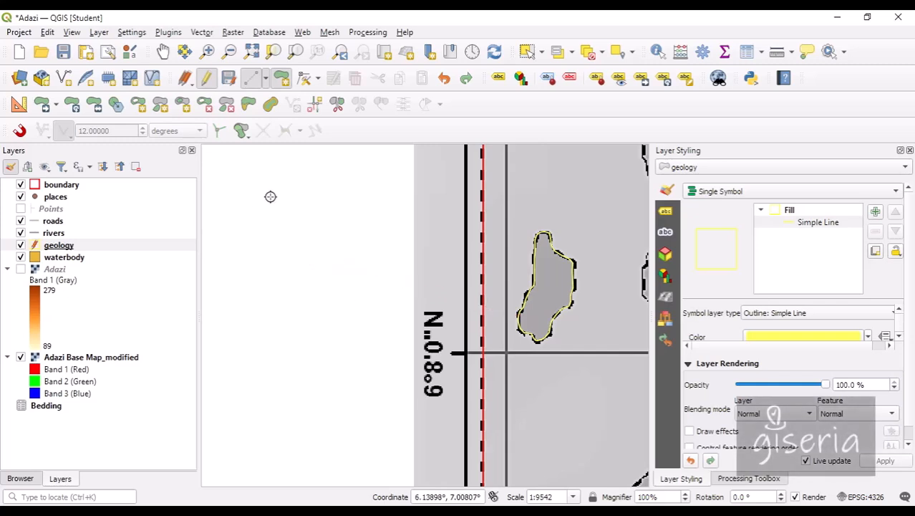
left_click(19, 130)
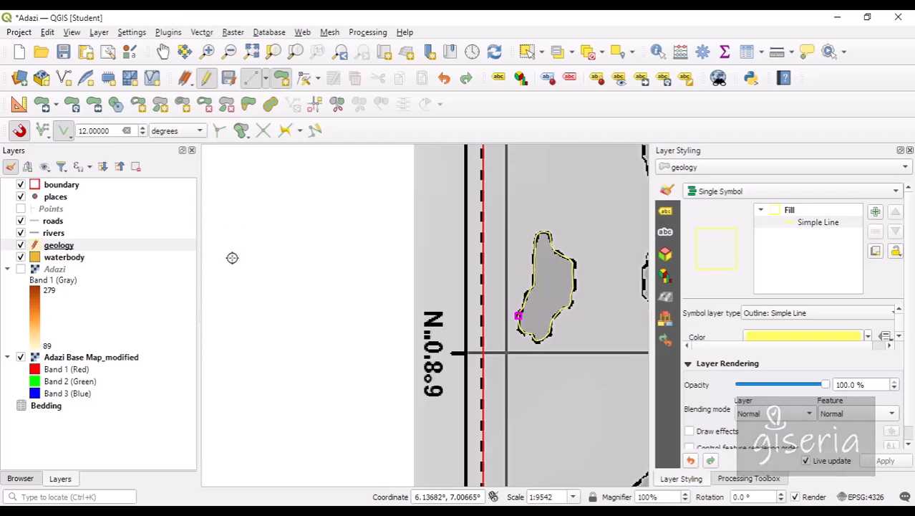
Save the geology layer's edits and toggle its editing mode off and back on
left_click(230, 80)
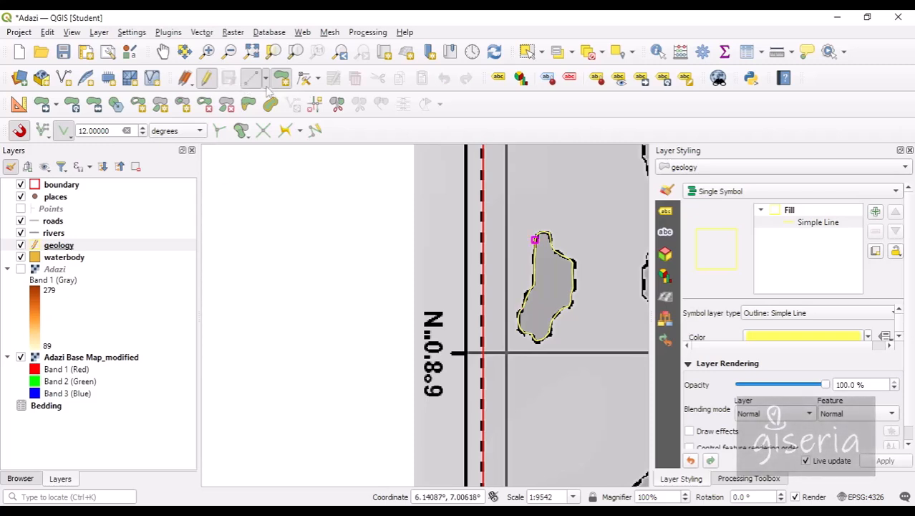
left_click(207, 78)
left_click(206, 79)
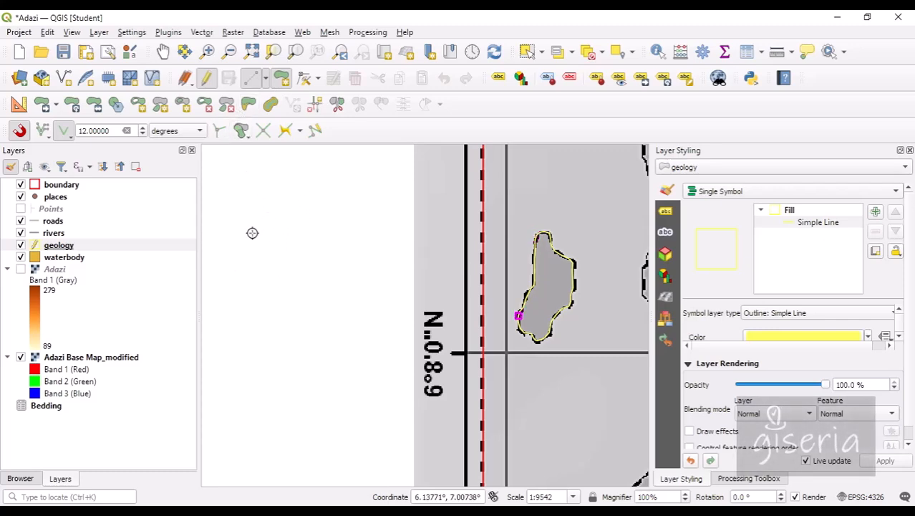
Limit the snapping type to Vertex by removing Segment, and turn snapping off
scroll(263, 232, "down", 1)
scroll(266, 239, "up", 2)
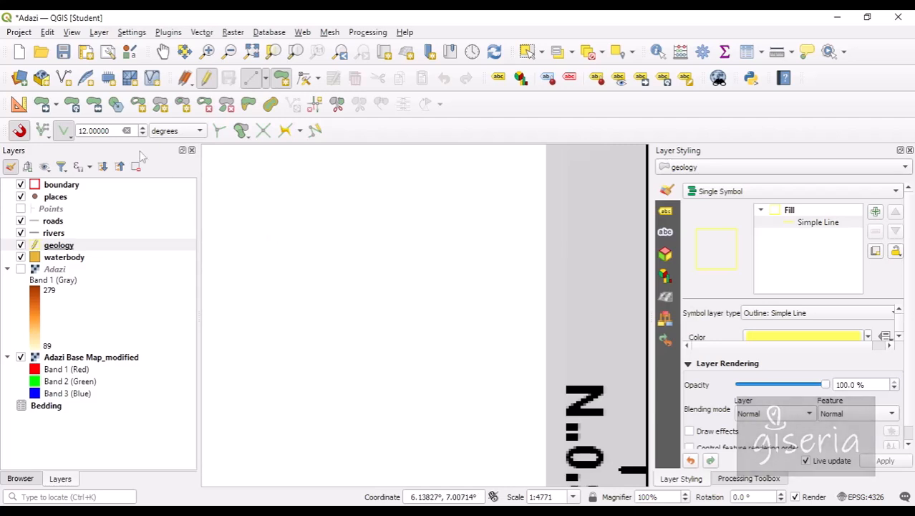
left_click(70, 136)
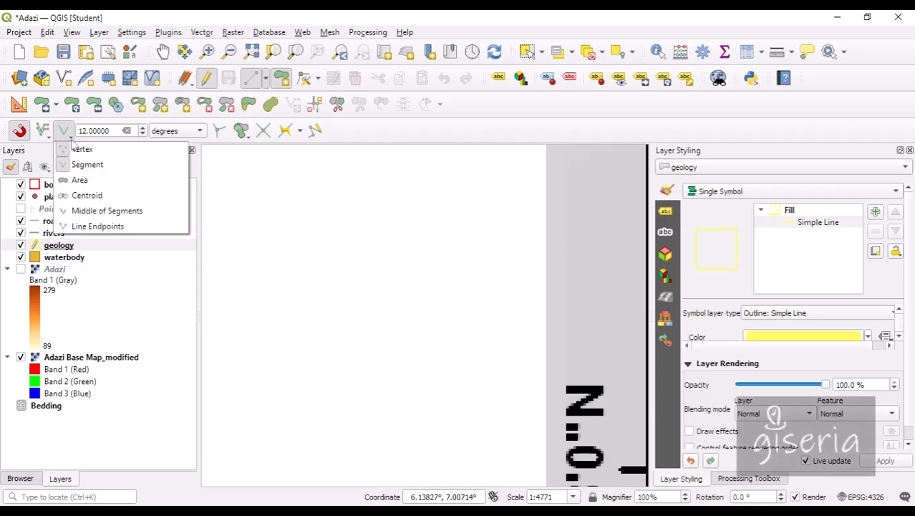
left_click(87, 164)
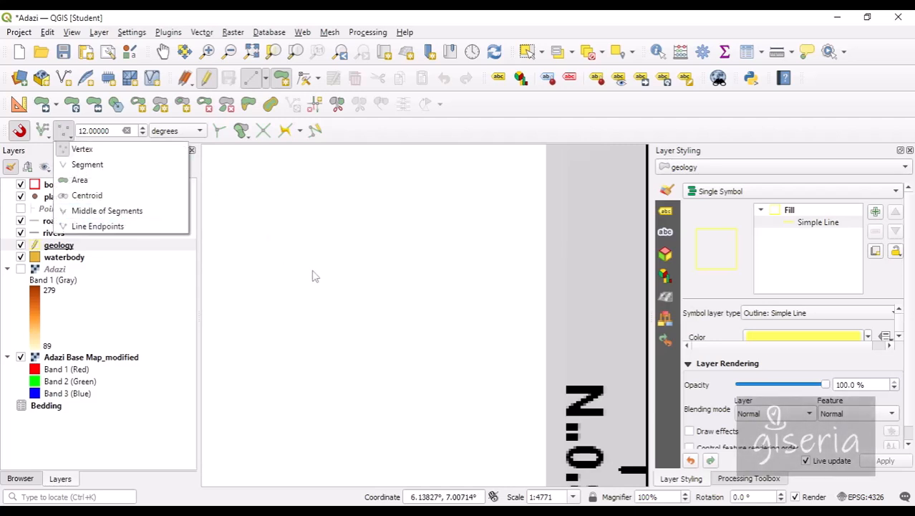
left_click(284, 83)
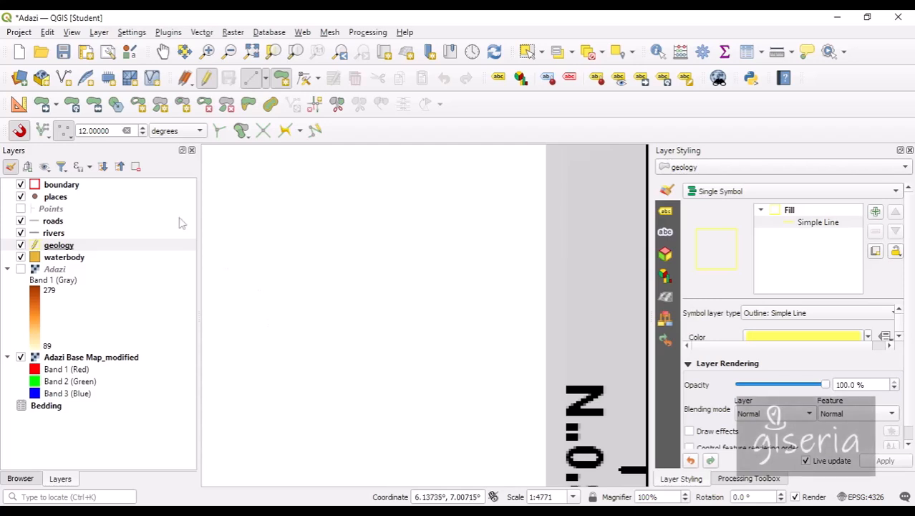
left_click(21, 131)
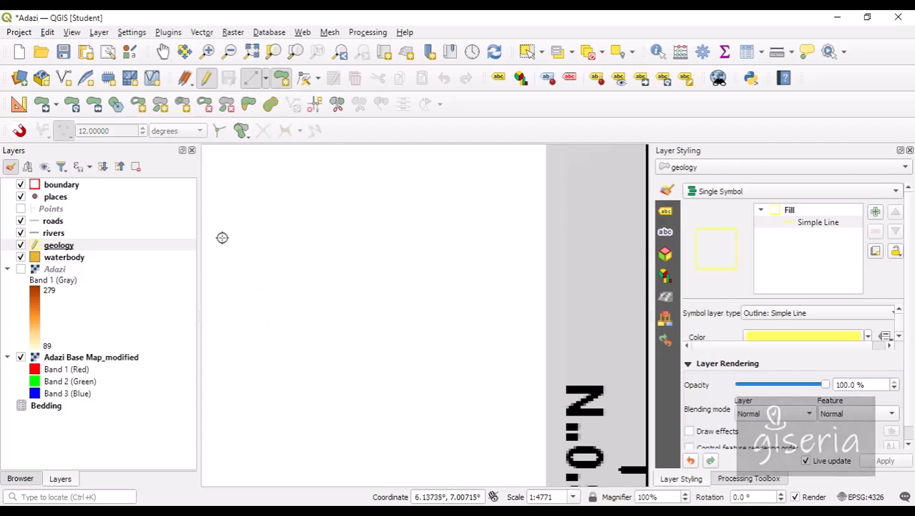
Draw a roughly nine-sided sample polygon on the geology layer in the blank area beside the map, leaving its attributes empty
right_click(332, 215)
left_click(500, 313)
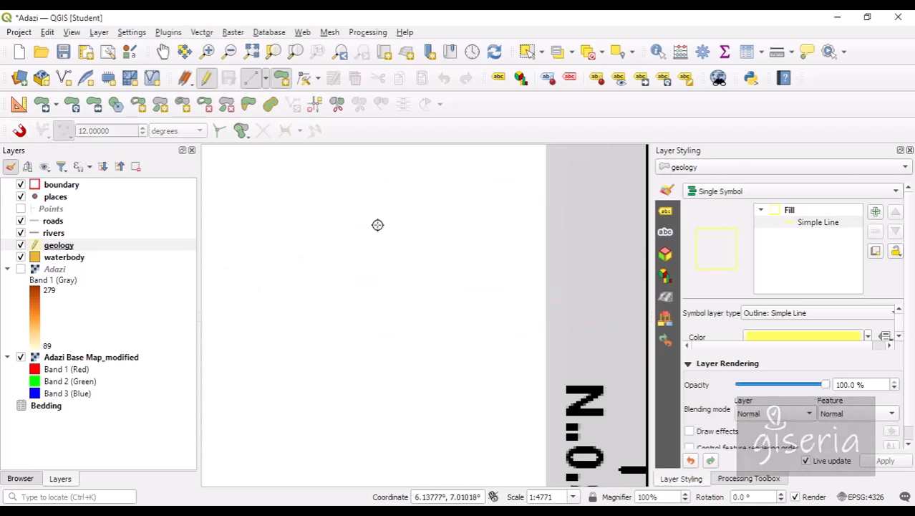
left_click(302, 236)
left_click(263, 313)
left_click(276, 378)
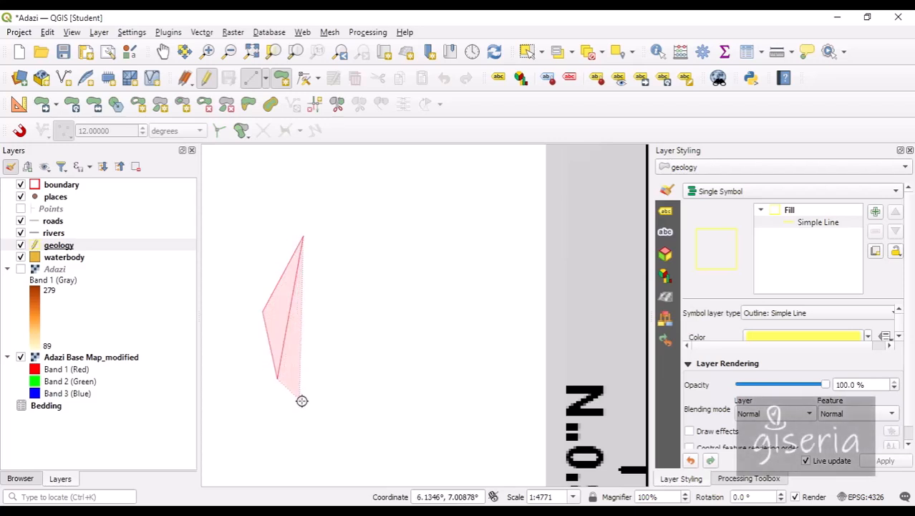
left_click(352, 418)
left_click(432, 414)
left_click(477, 307)
left_click(454, 227)
left_click(401, 186)
left_click(326, 177)
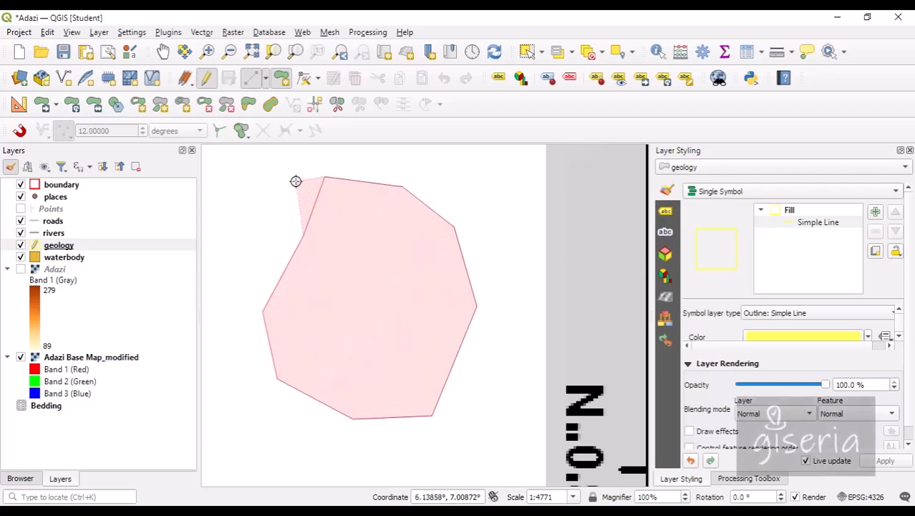
right_click(354, 244)
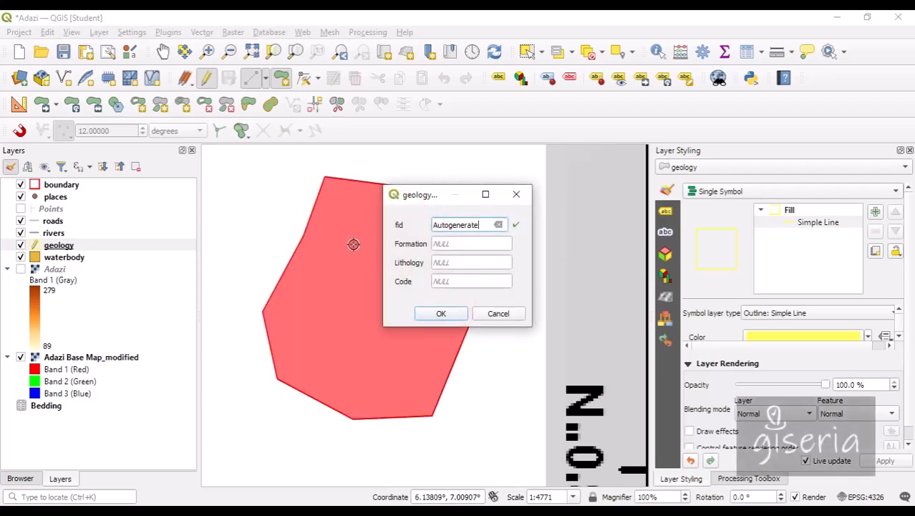
left_click(441, 313)
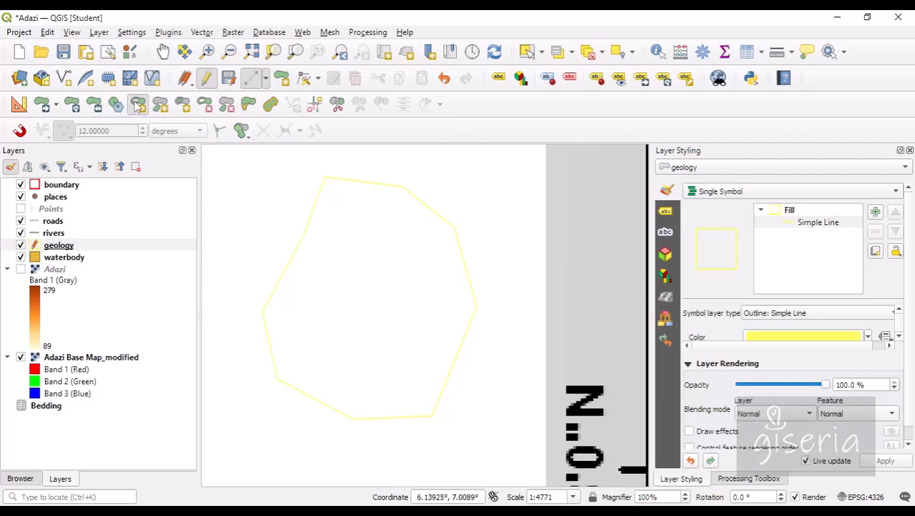
Cut a small teardrop-shaped hole in the middle of the sample polygon with Add Ring
left_click(322, 294)
left_click(320, 313)
left_click(323, 326)
left_click(345, 335)
left_click(365, 331)
left_click(379, 318)
left_click(387, 300)
left_click(388, 278)
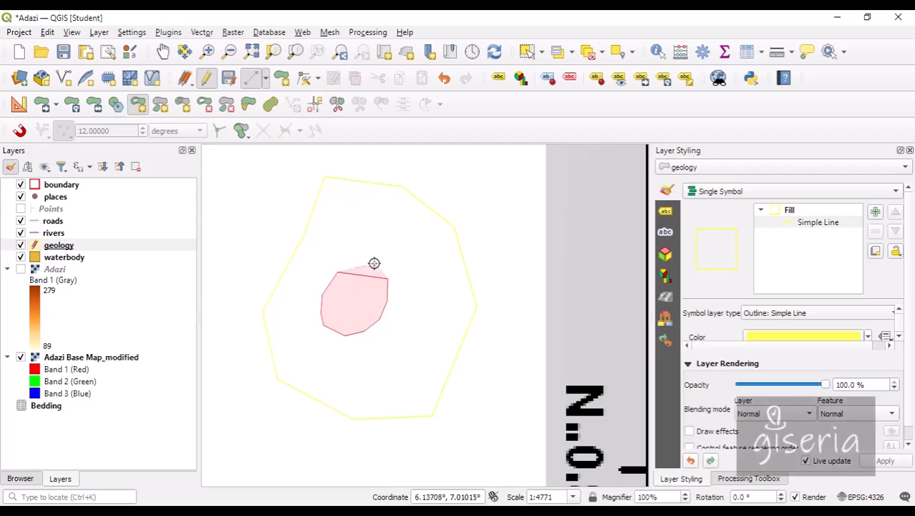
left_click(365, 244)
right_click(339, 244)
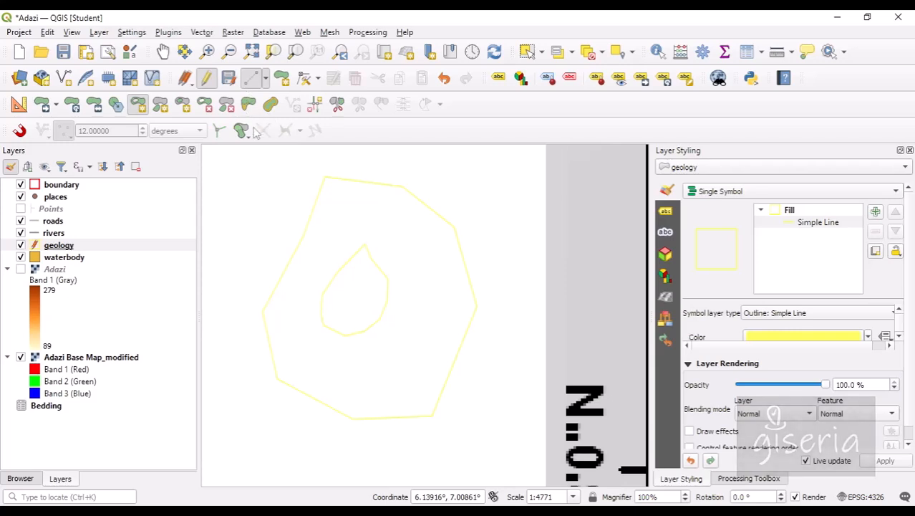
Select the sample polygon with its inner ring and delete it from the geology layer
left_click(526, 52)
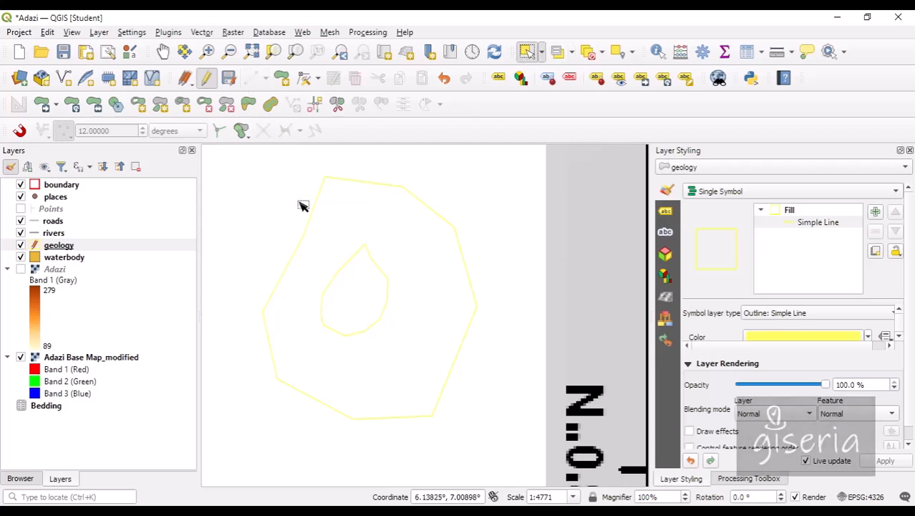
left_click_drag(274, 202, 384, 323)
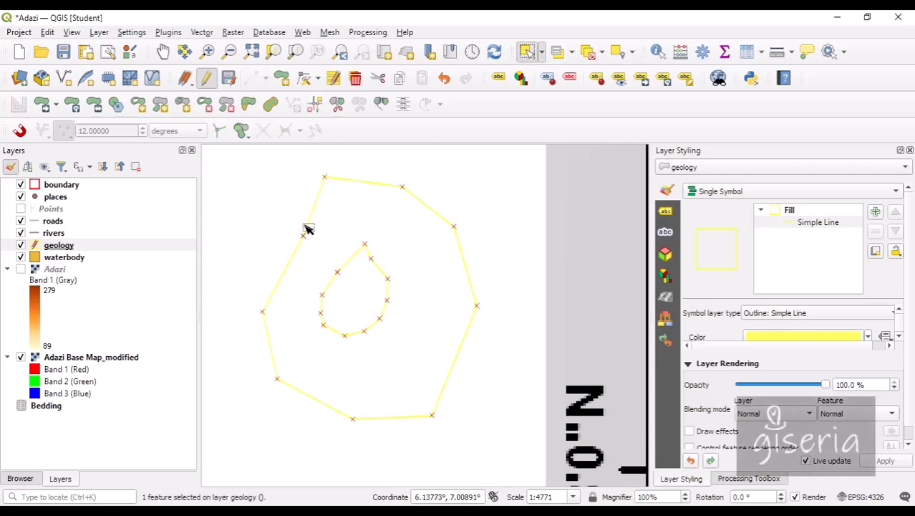
left_click(355, 78)
left_click(503, 285)
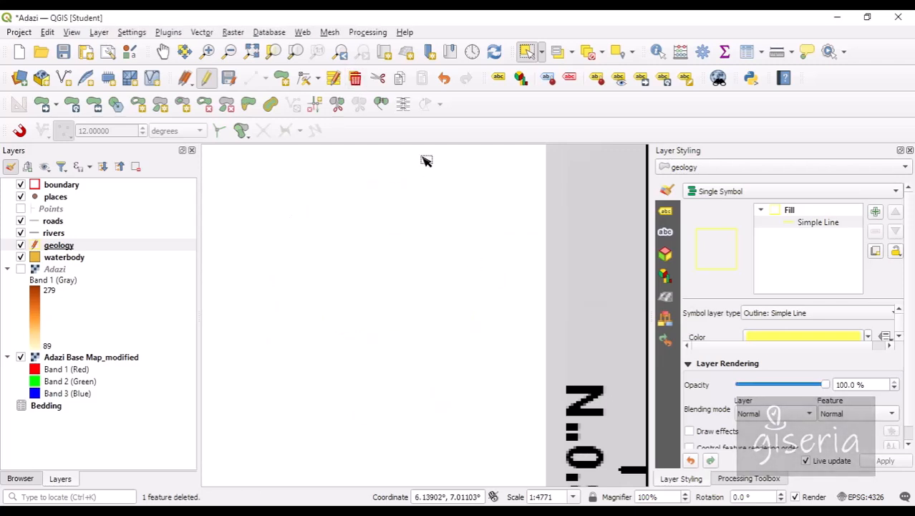
Delete the geology polygon traced around the small dark outcrop near the map's western boundary
left_click(163, 52)
left_click_drag(551, 290, 202, 232)
left_click_drag(316, 256, 251, 292)
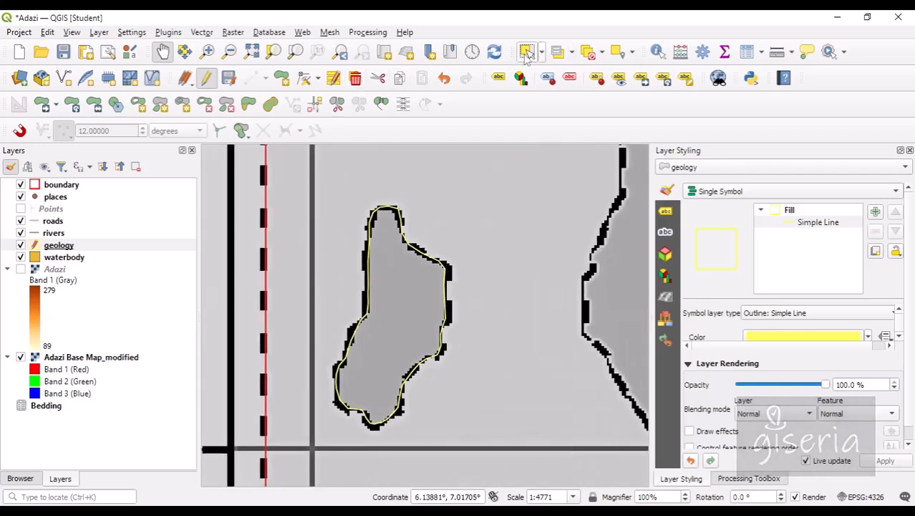
left_click(527, 52)
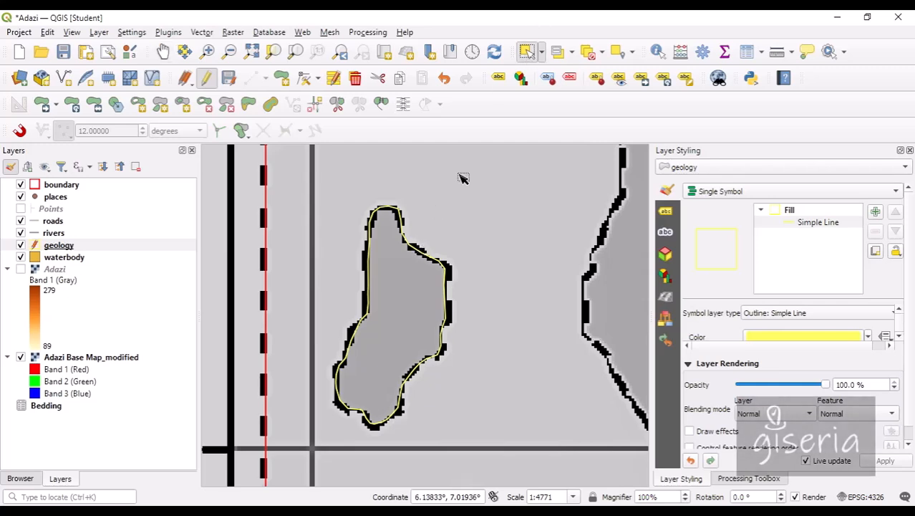
left_click(422, 250)
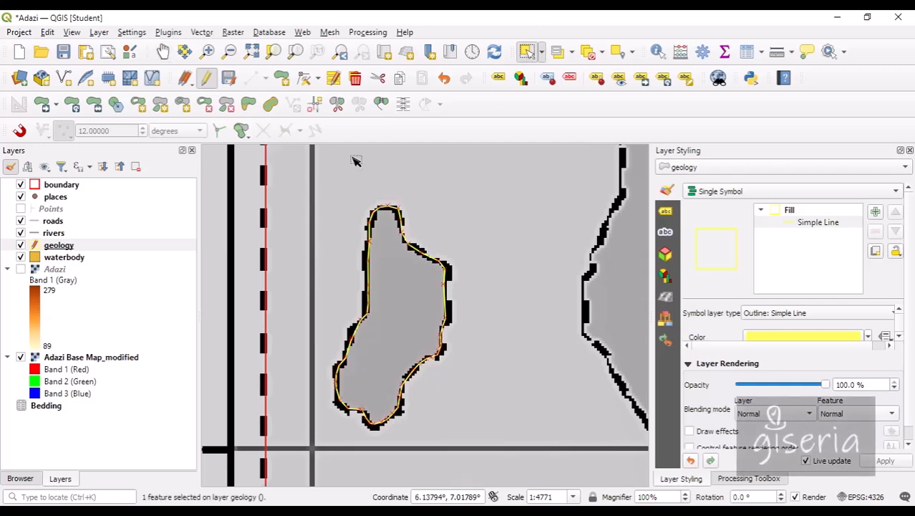
left_click(356, 79)
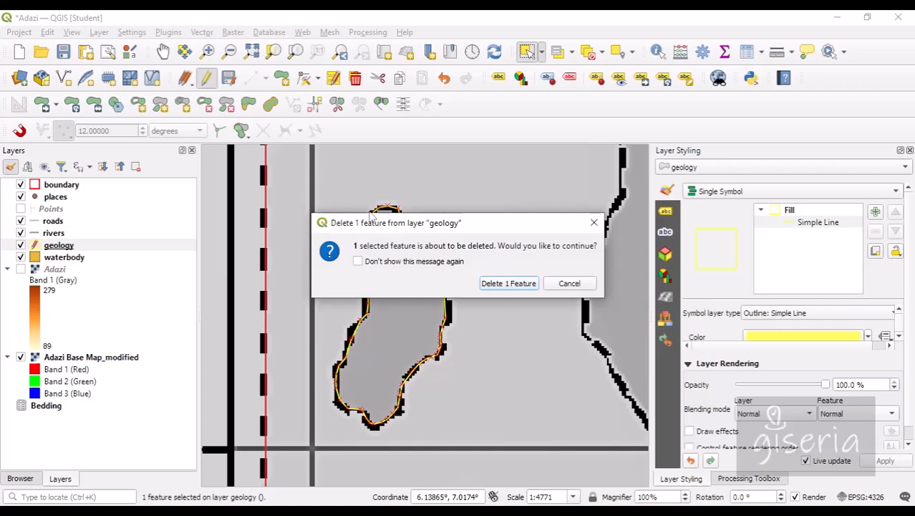
left_click(507, 284)
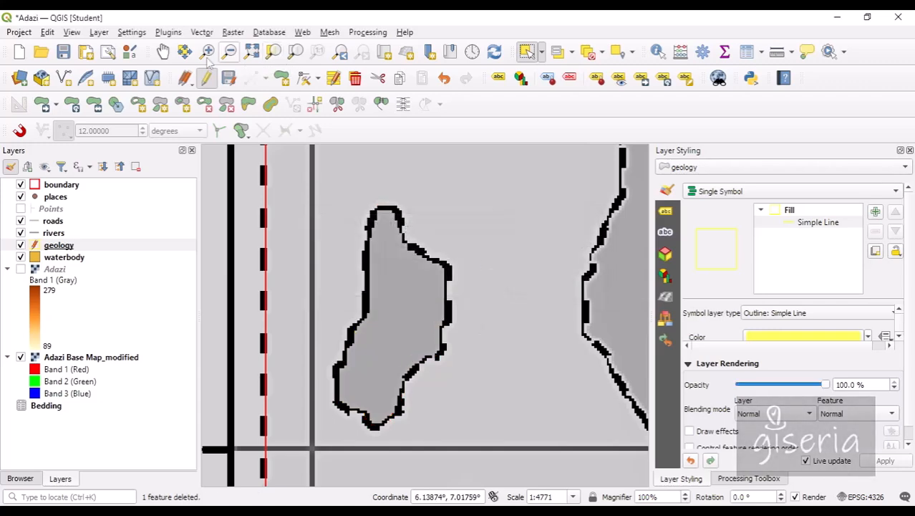
Activate Add Polygon near the Sch. label at the western boundary and enable snapping to both Vertex and Segment
left_click(163, 52)
left_click_drag(481, 212, 415, 373)
left_click_drag(407, 223, 467, 396)
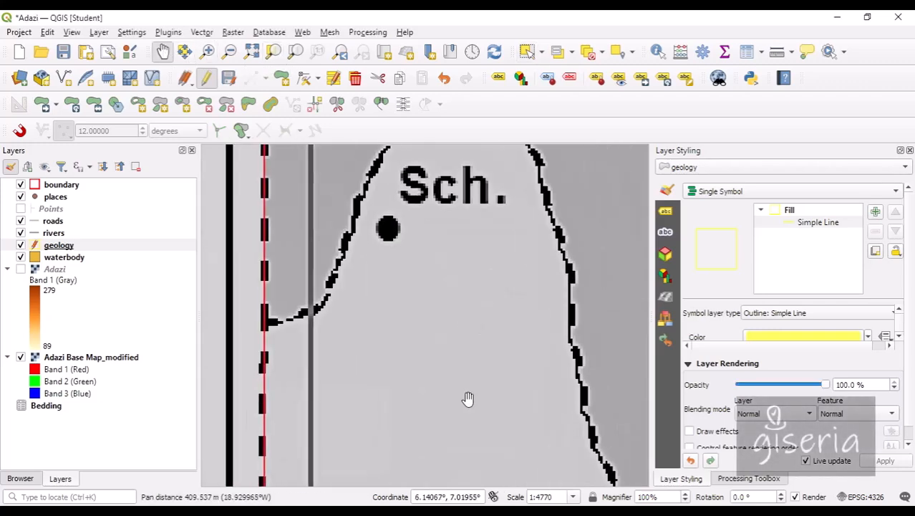
left_click_drag(336, 337, 380, 371)
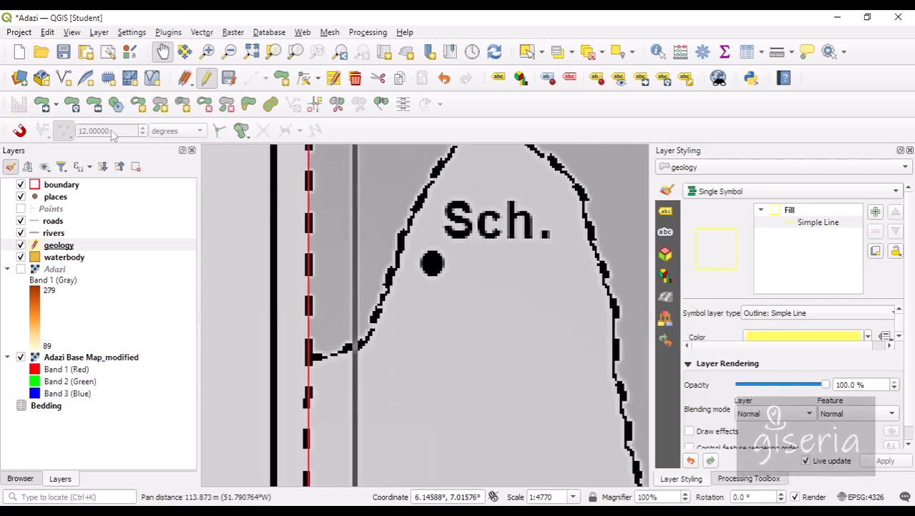
left_click(282, 77)
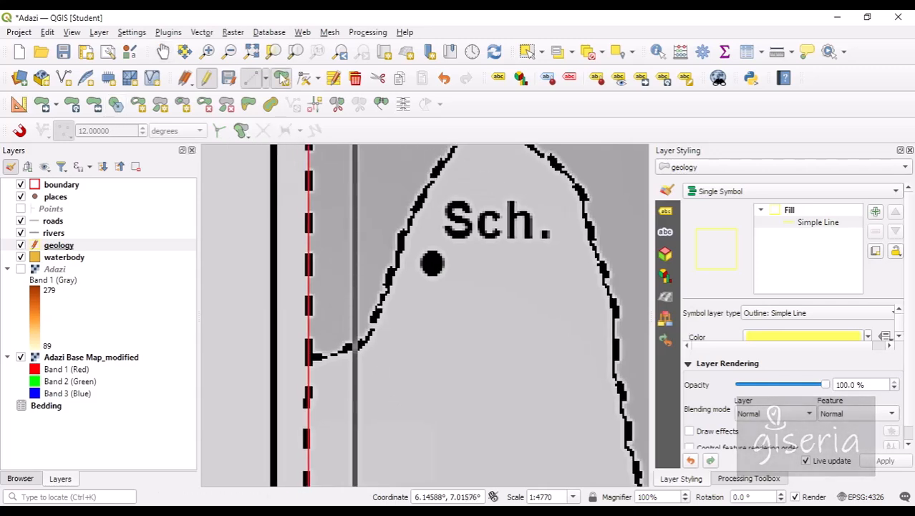
left_click(20, 133)
left_click(65, 132)
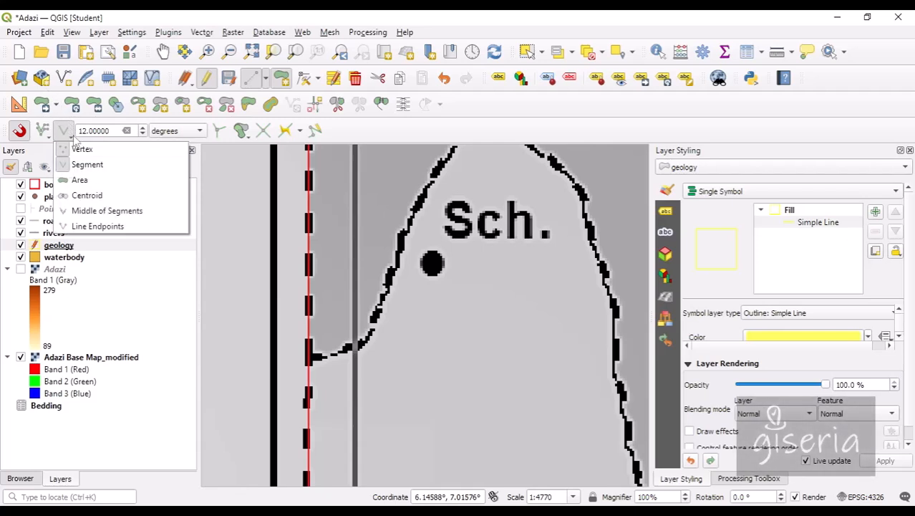
left_click(74, 137)
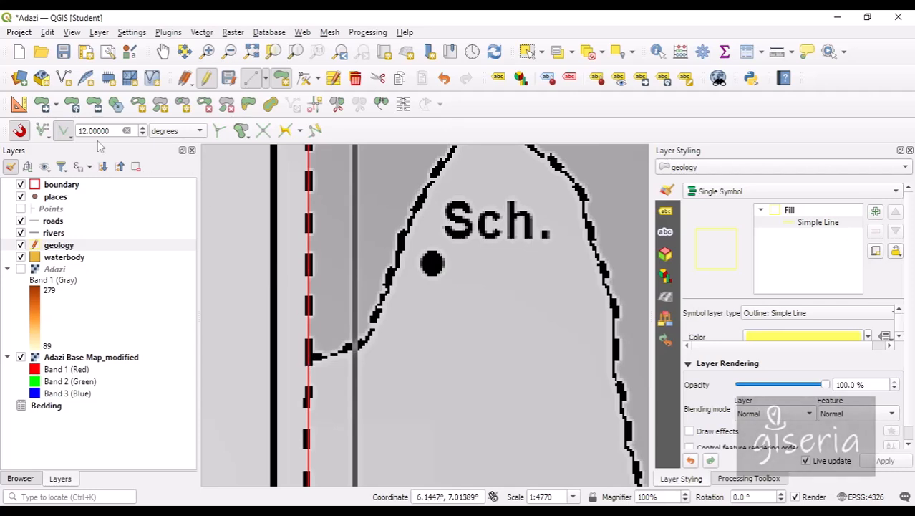
Change the digitizing method for new geology polygons and check the snapping types where the contact meets the western boundary
left_click(162, 52)
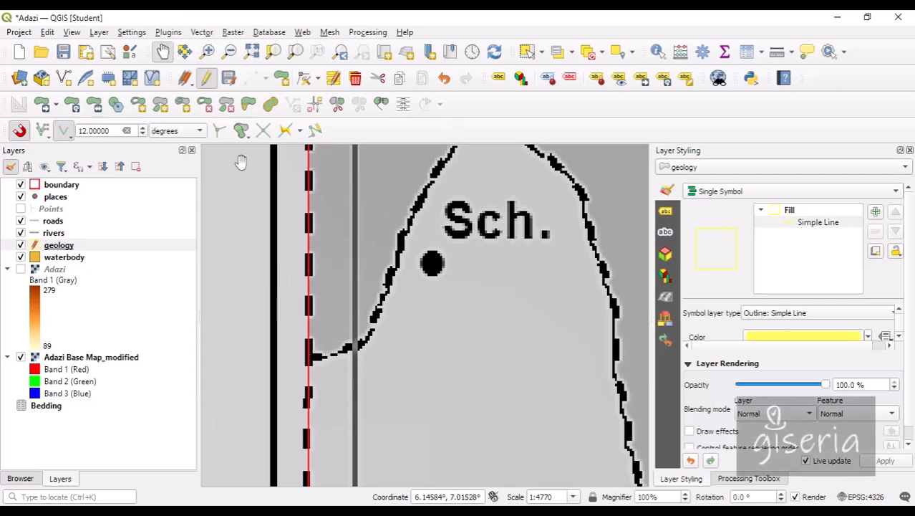
left_click_drag(281, 327, 280, 272)
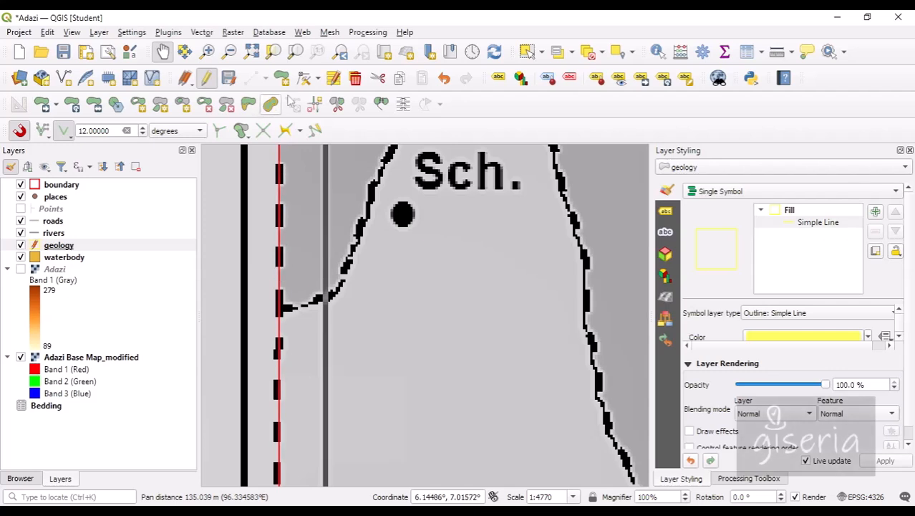
left_click(266, 80)
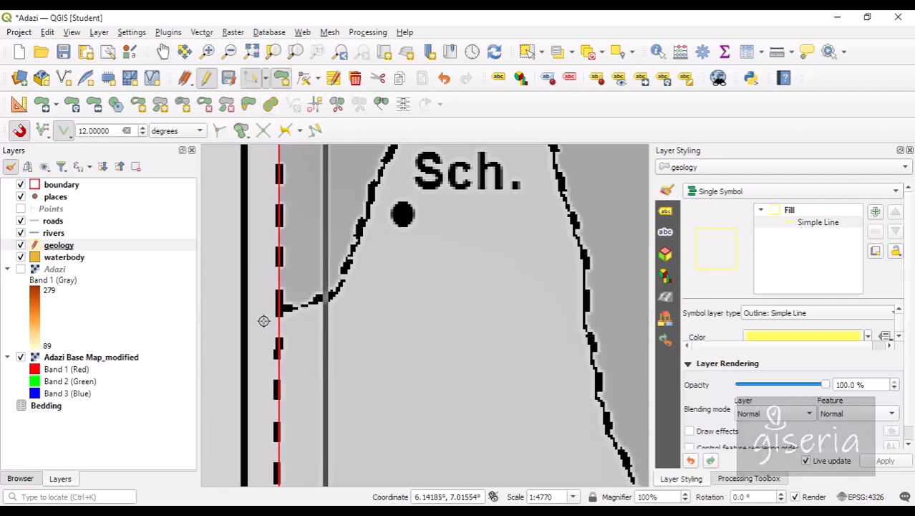
left_click(67, 134)
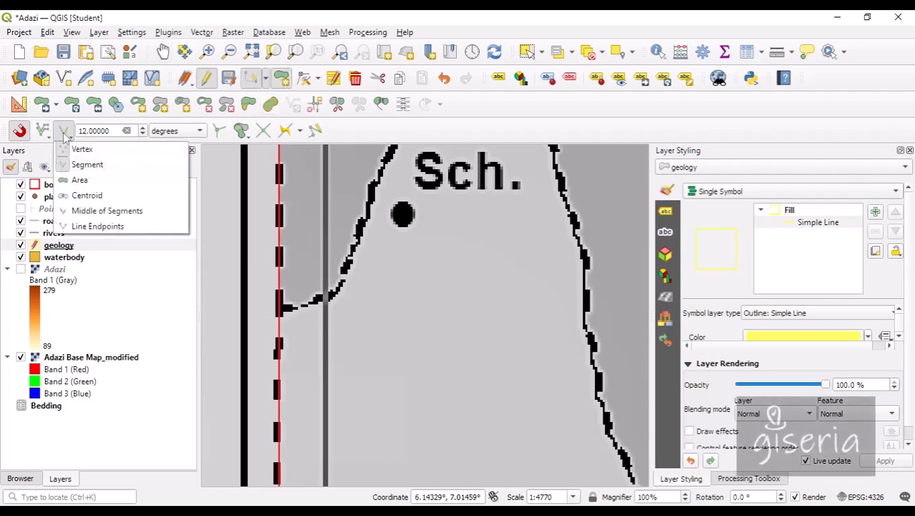
left_click(68, 136)
scroll(301, 317, "down", 2)
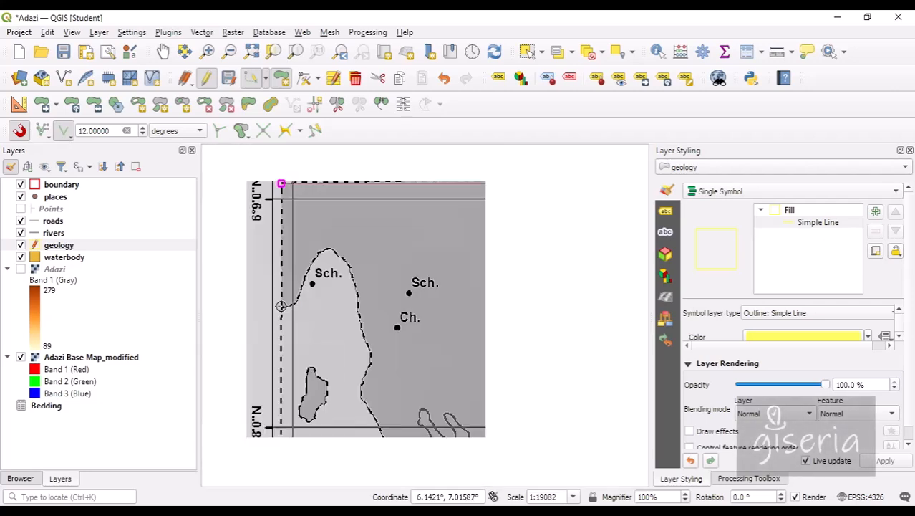
scroll(301, 315, "up", 3)
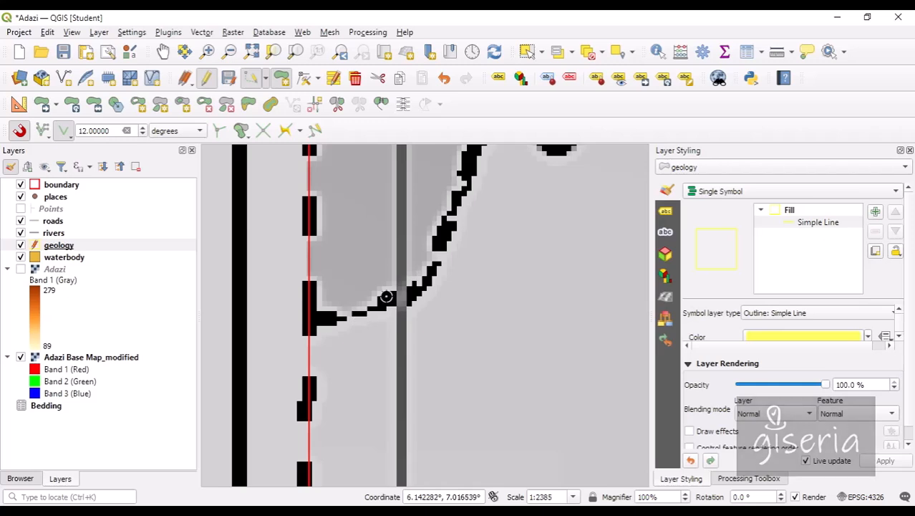
scroll(386, 297, "down", 2)
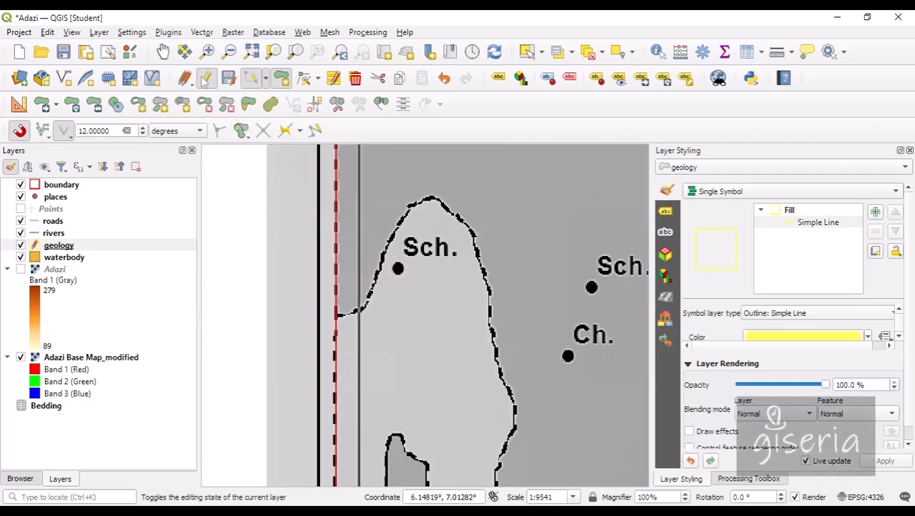
Turn snapping off while keeping the contact at the western boundary in view
left_click(163, 51)
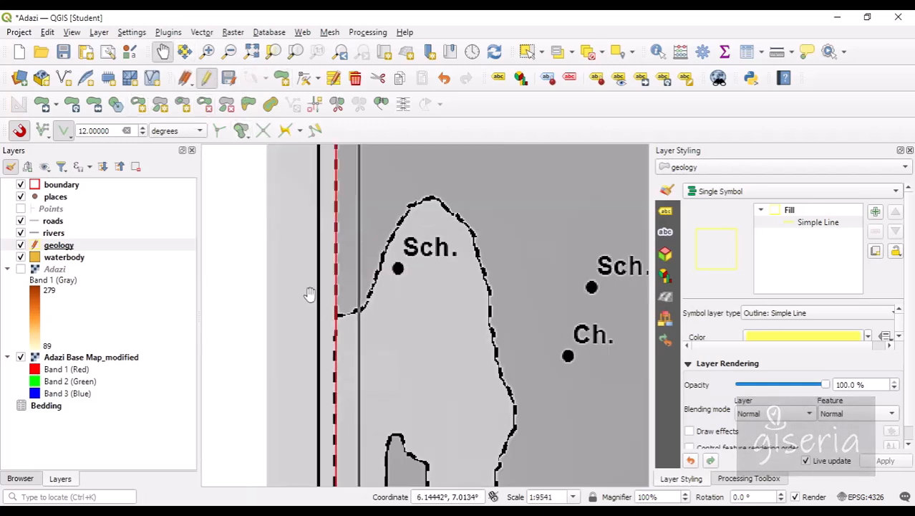
left_click_drag(337, 316, 368, 286)
scroll(364, 330, "down", 2)
scroll(364, 330, "up", 3)
left_click(20, 131)
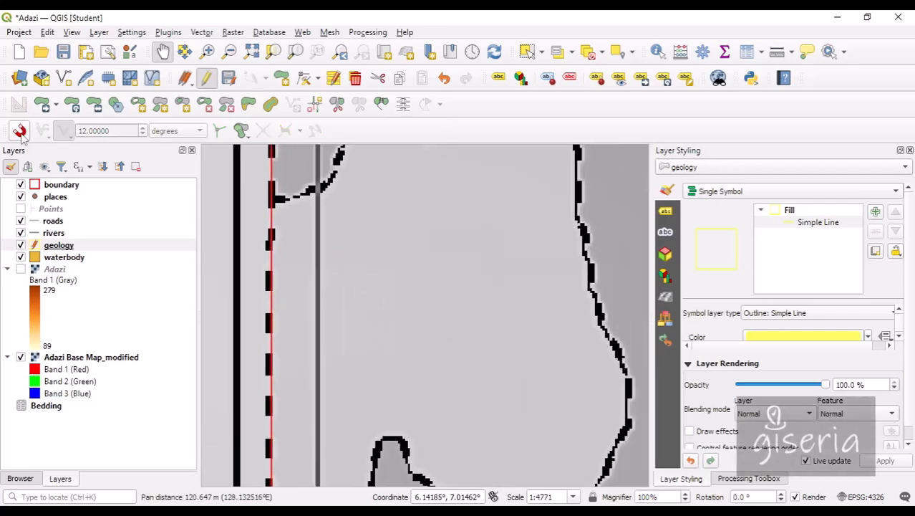
left_click_drag(242, 210, 276, 249)
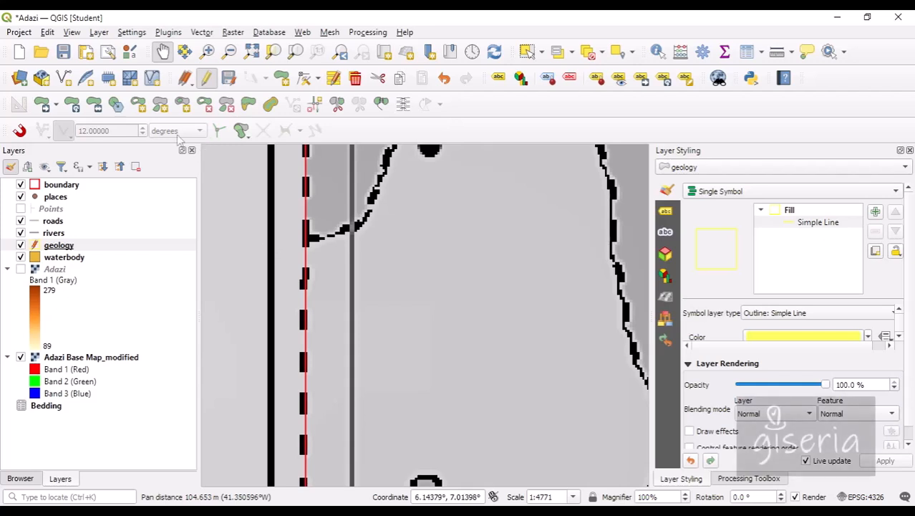
Save the geology layer's edits, and activate Add Polygon with snapping turned on
left_click(229, 80)
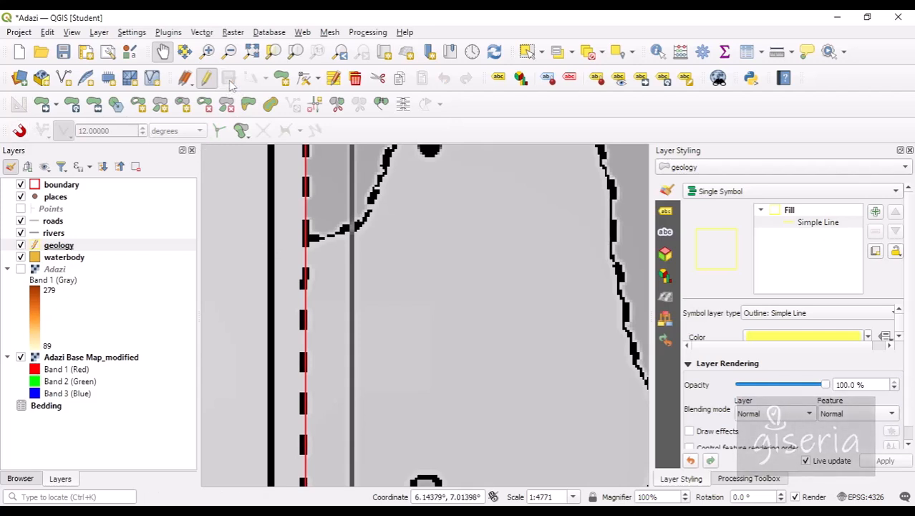
left_click(279, 81)
left_click(20, 131)
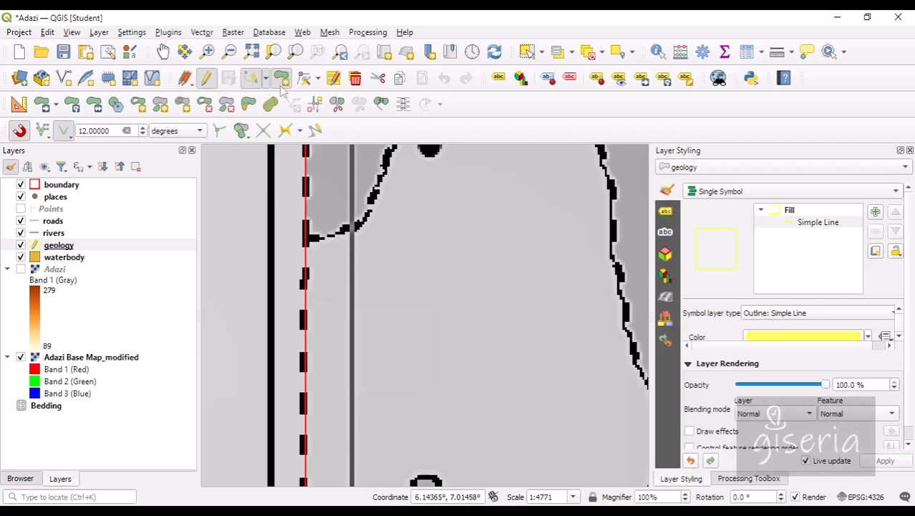
Switch off the geology layer's editing mode and snapping, and save the Adazi project
left_click(205, 78)
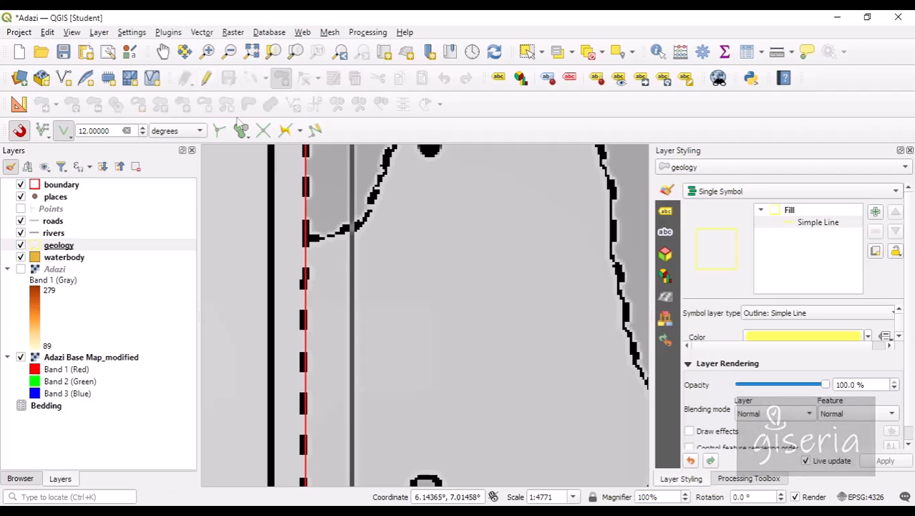
left_click(20, 134)
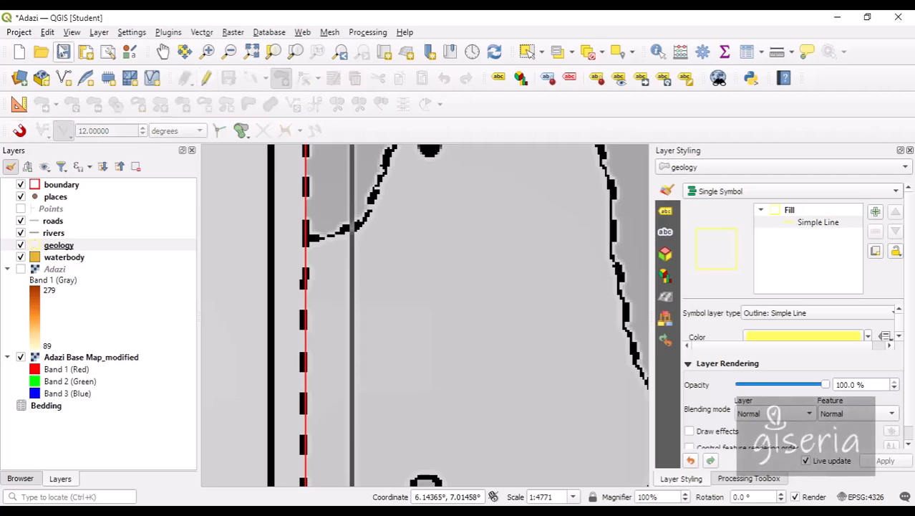
left_click(63, 52)
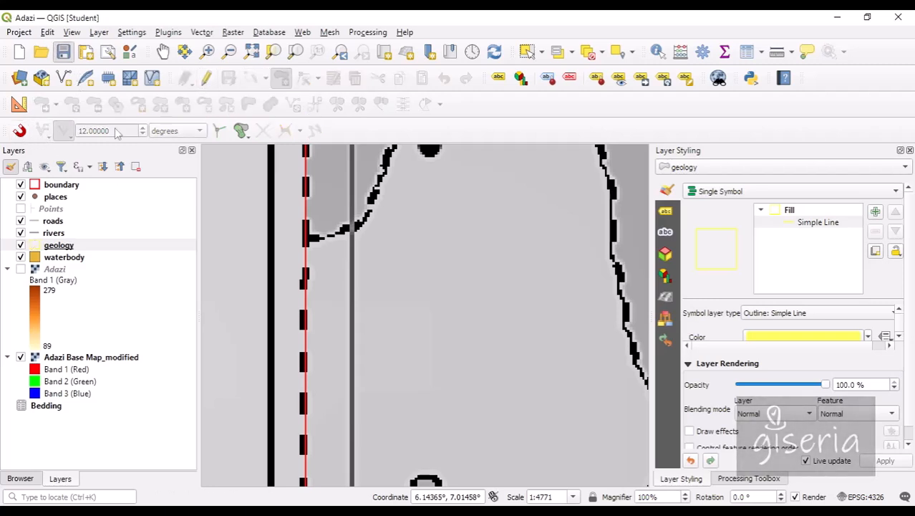
Put the geology layer in editing mode and turn snapping on
left_click(205, 78)
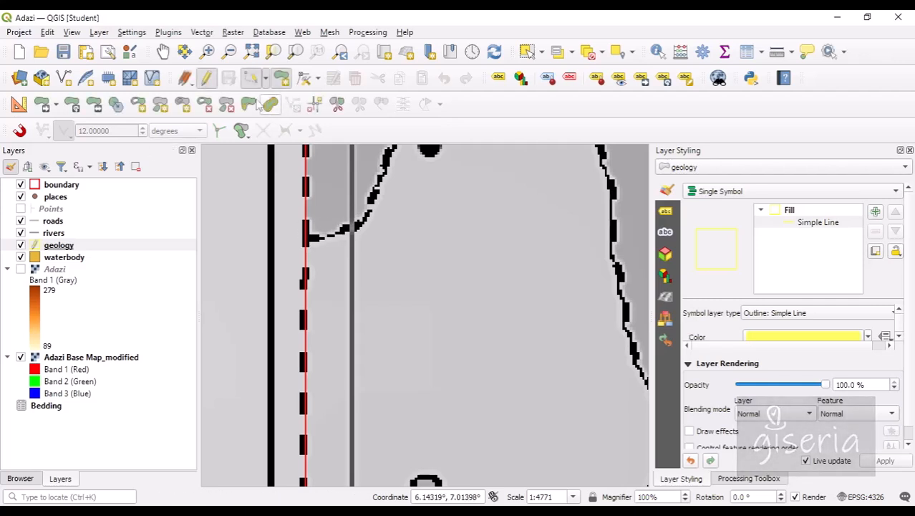
left_click(20, 130)
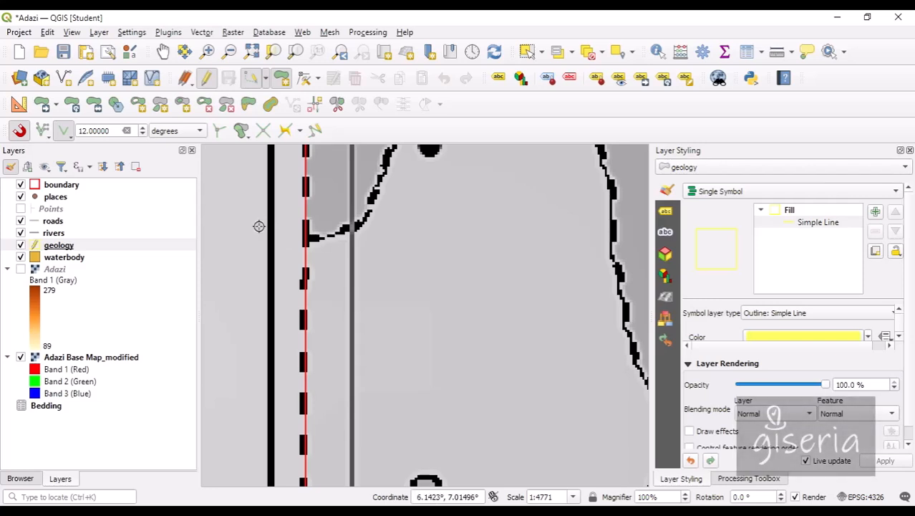
Examine the geological contact running south from the western boundary and the river channel junctions on the base map
left_click(163, 51)
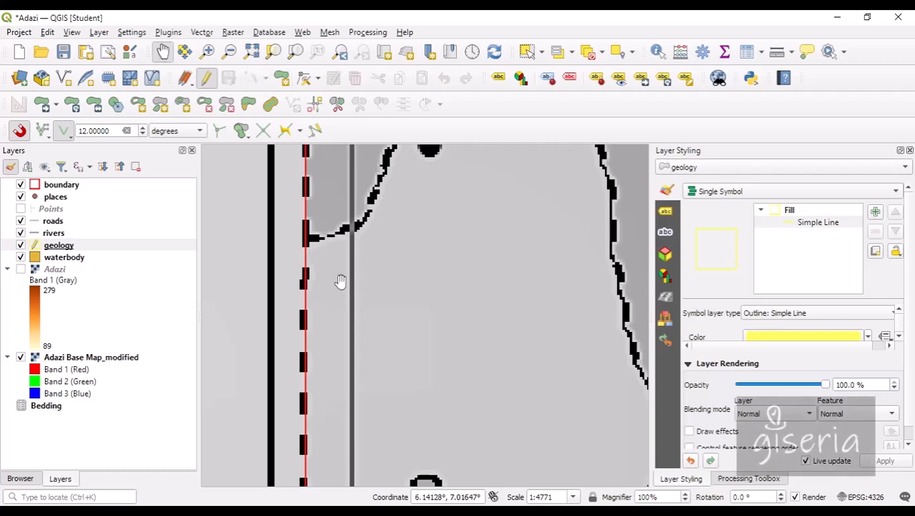
scroll(339, 277, "down", 1)
left_click_drag(376, 259, 276, 247)
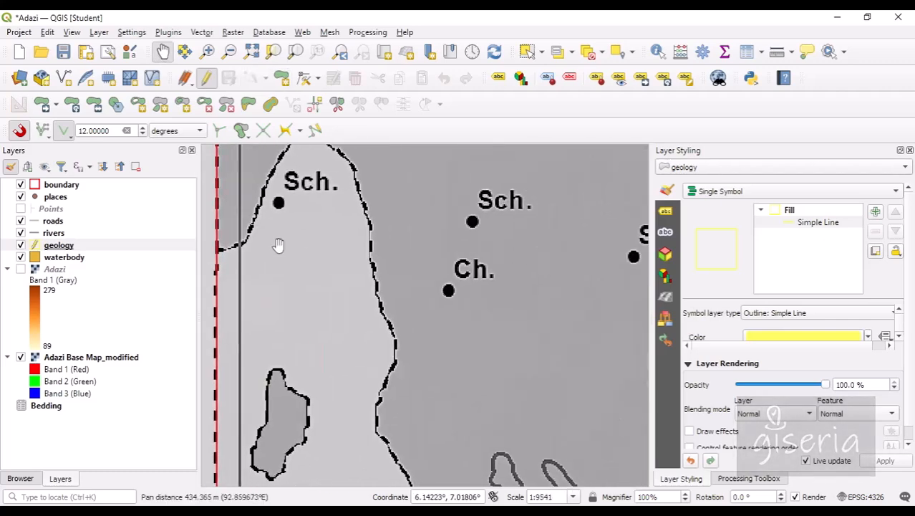
left_click_drag(377, 268, 341, 194)
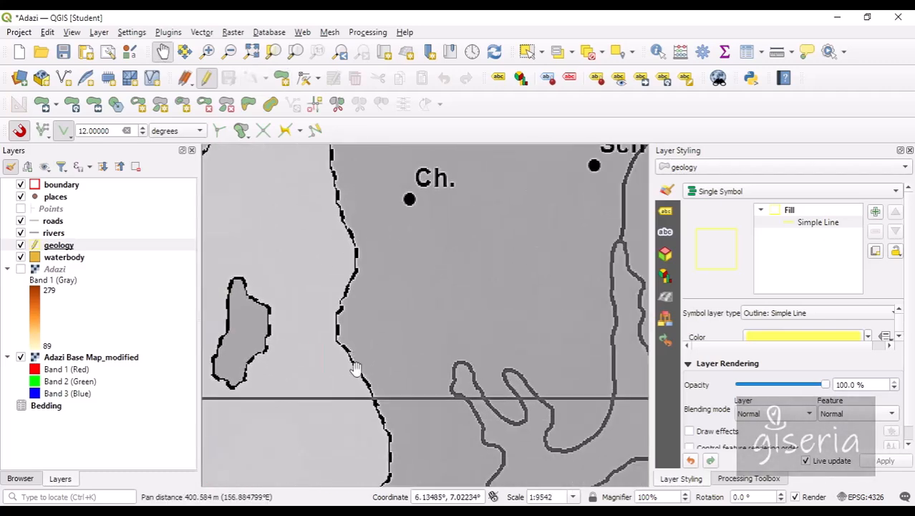
scroll(378, 334, "down", 2)
scroll(373, 366, "up", 2)
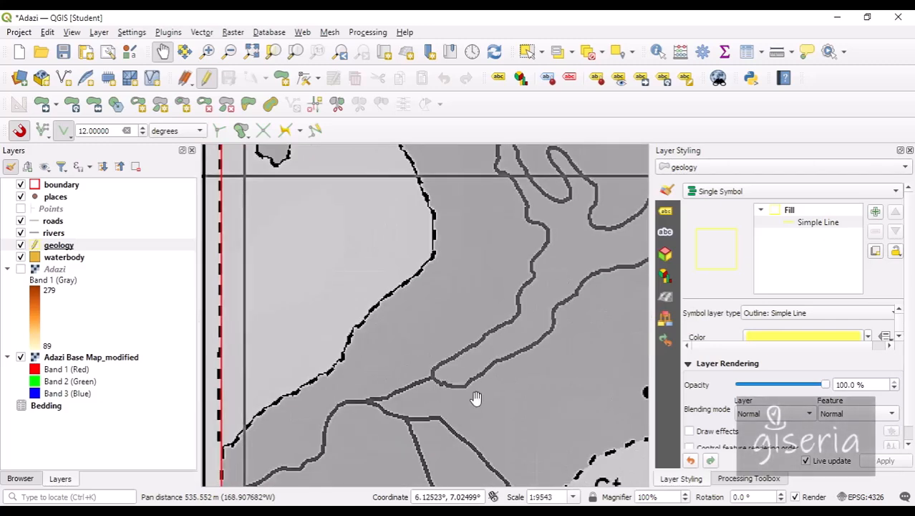
left_click_drag(477, 398, 325, 298)
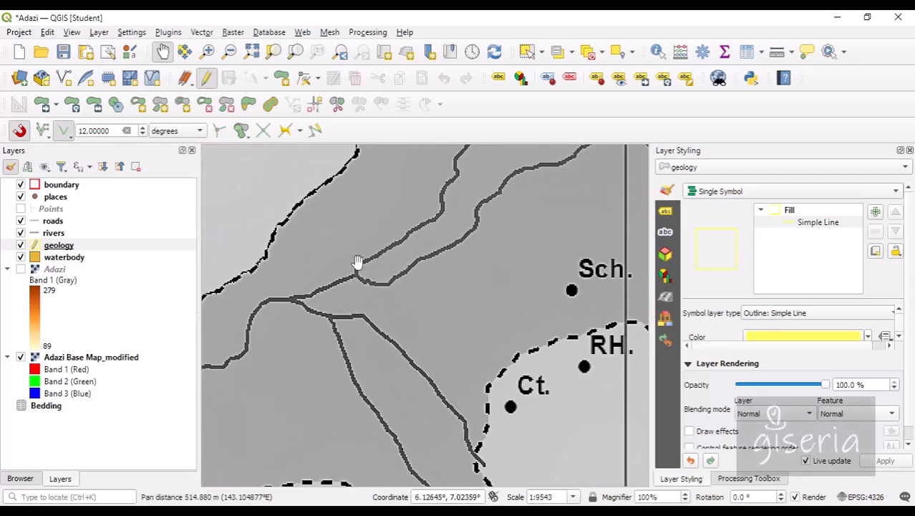
scroll(354, 278, "up", 1)
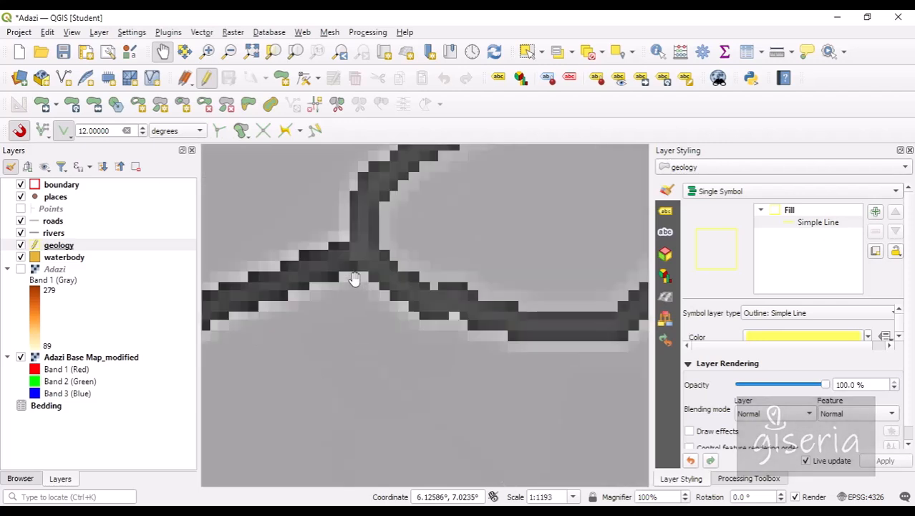
scroll(354, 248, "down", 1)
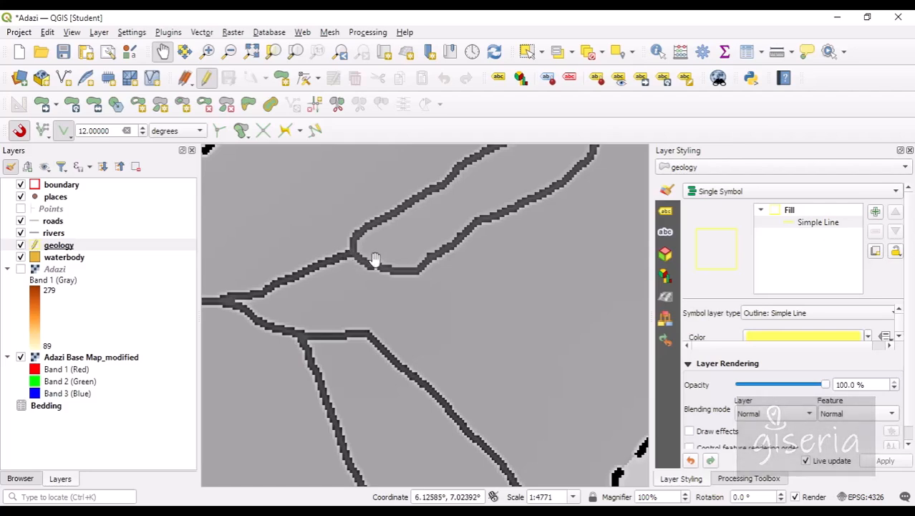
left_click_drag(376, 259, 329, 282)
scroll(373, 288, "down", 2)
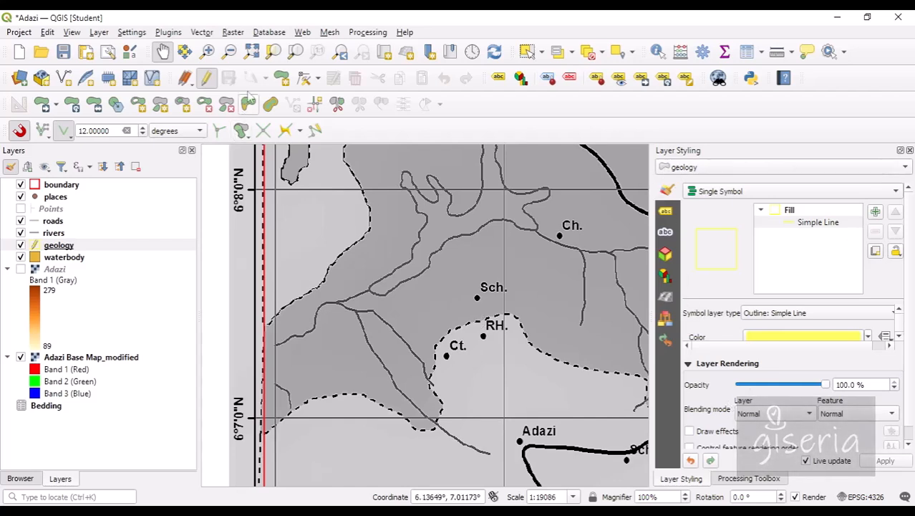
Stop editing the geology layer and set the waterbody layer's simple fill colour to standard light blue
left_click(207, 79)
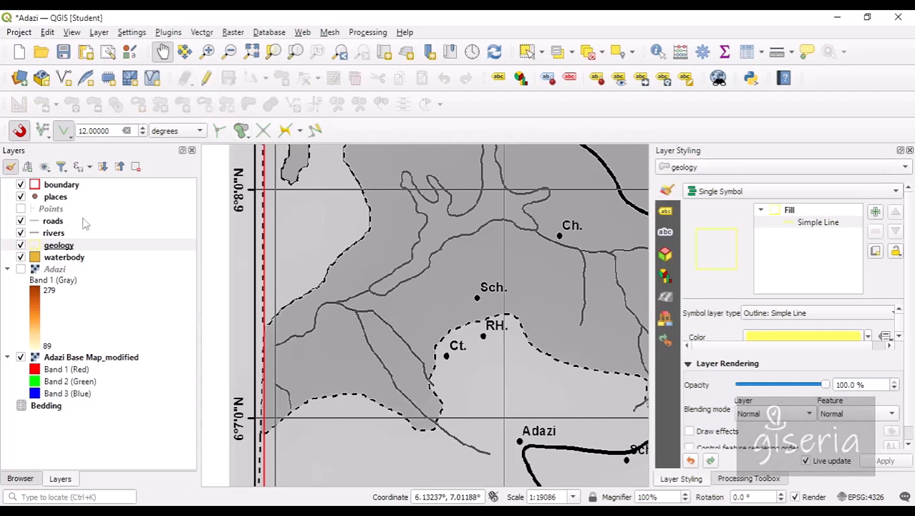
left_click(64, 258)
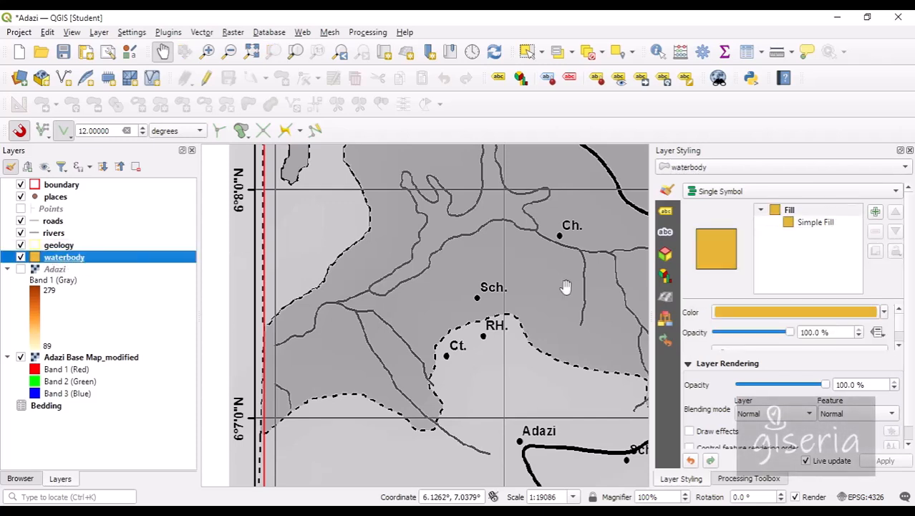
left_click(790, 210)
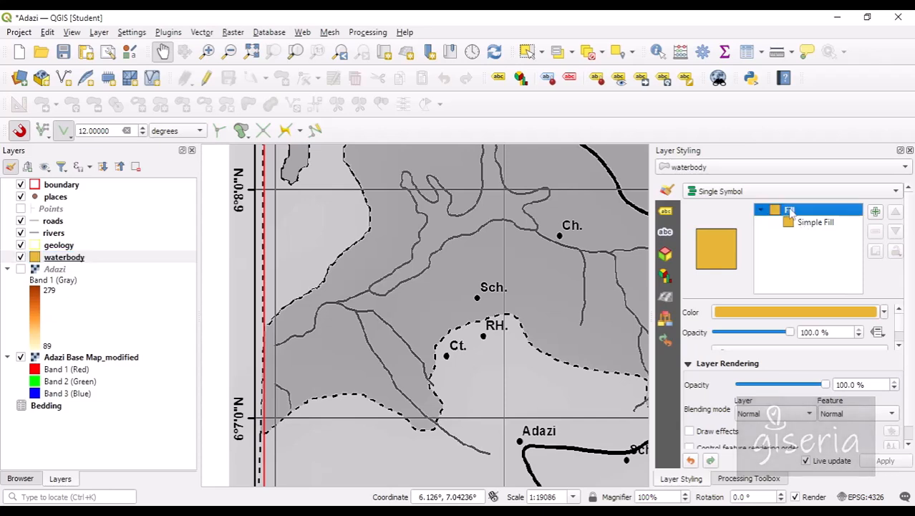
left_click(805, 224)
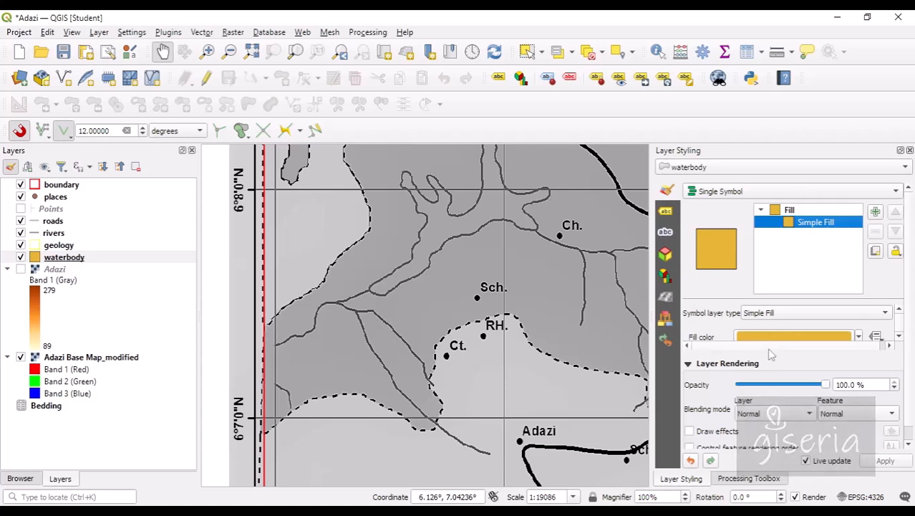
left_click(899, 327)
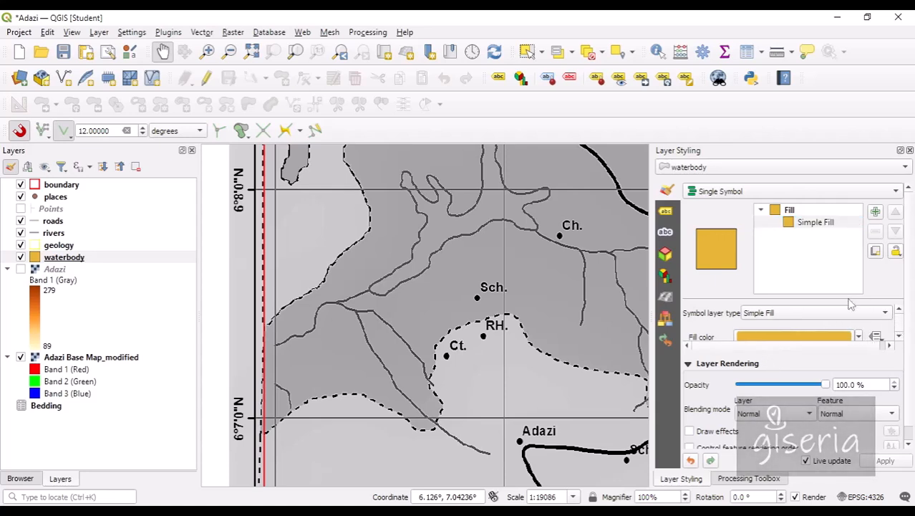
scroll(897, 314, "down", 1)
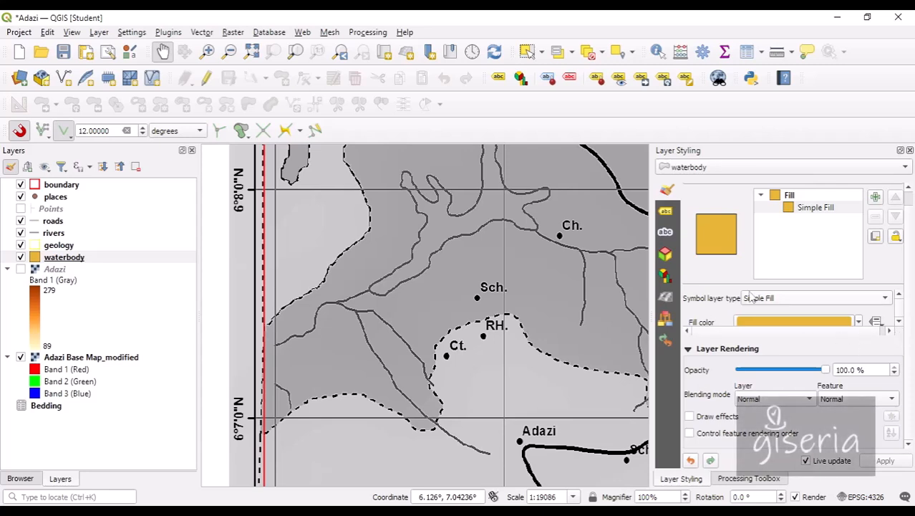
left_click(899, 320)
left_click(900, 320)
left_click(899, 320)
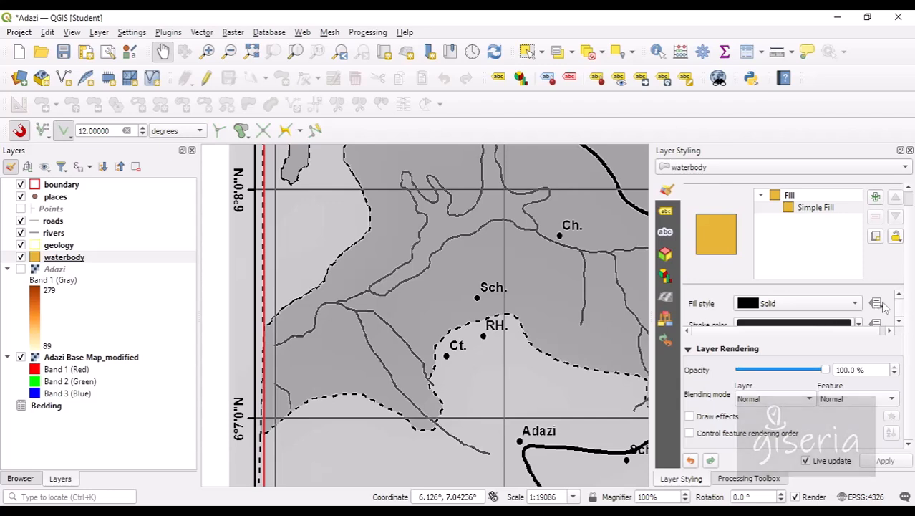
left_click(900, 296)
left_click(859, 295)
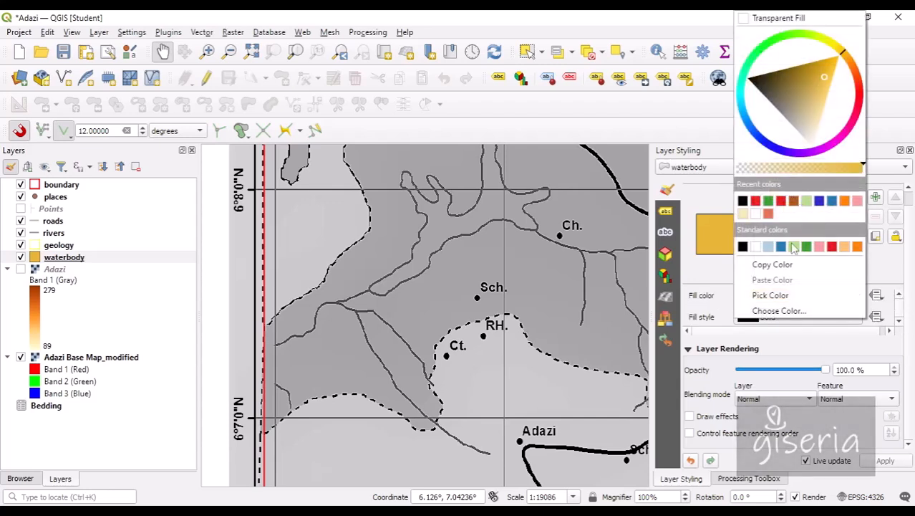
left_click(769, 247)
Set the waterbody symbol's stroke colour to the darker standard blue
left_click(899, 320)
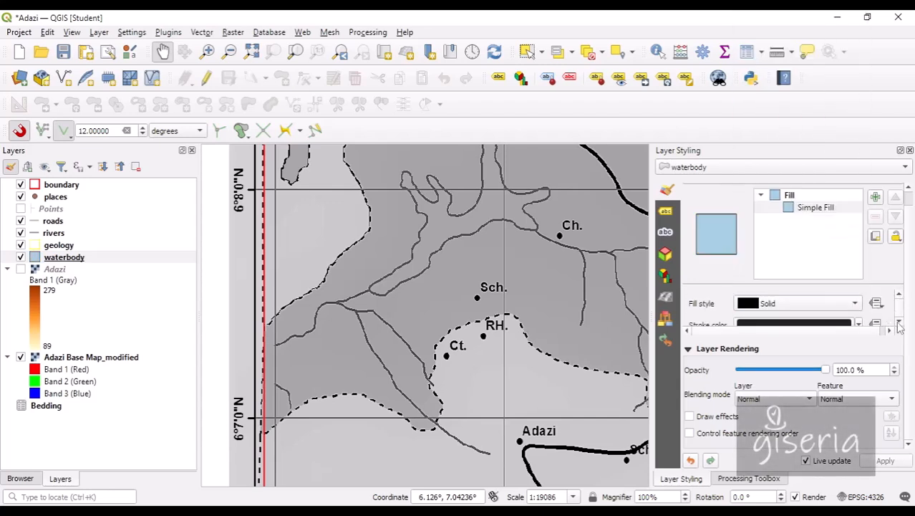
left_click(900, 320)
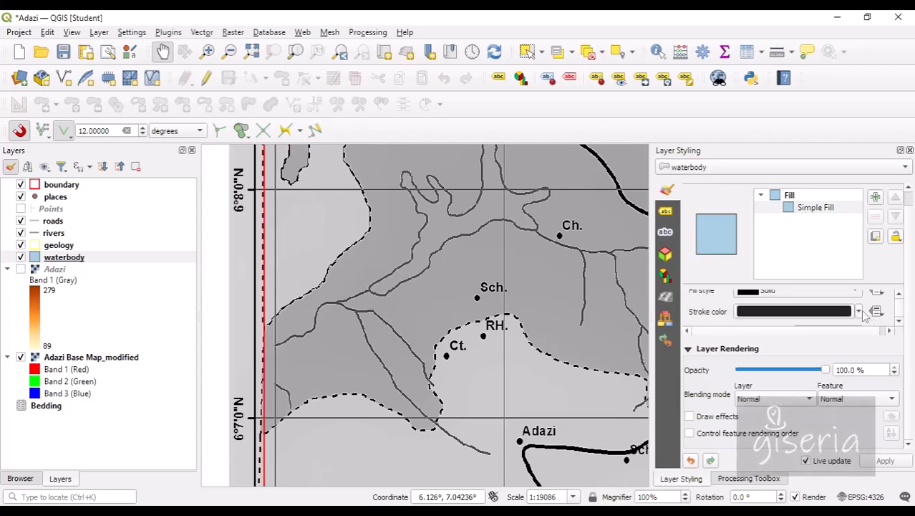
left_click(859, 311)
left_click(780, 246)
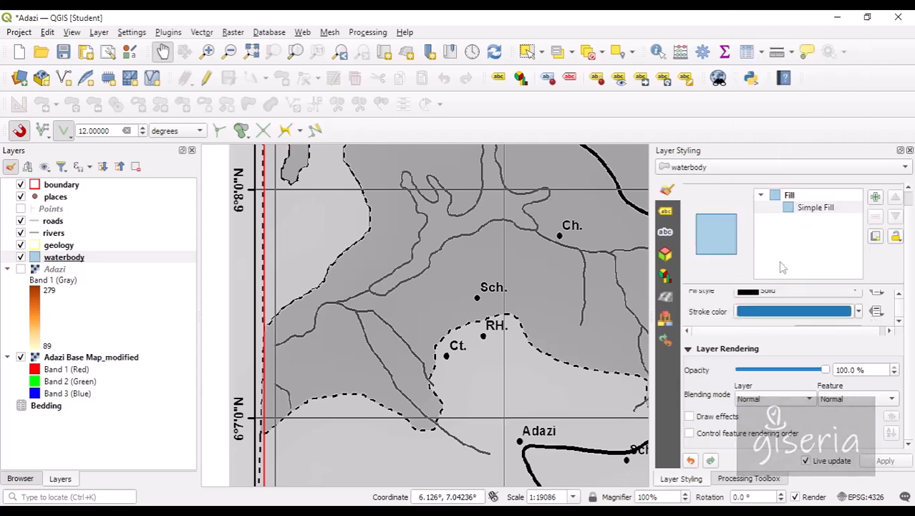
Put the waterbody layer in editing mode with the river channels in view, and save the Adazi project
left_click_drag(395, 199, 325, 257)
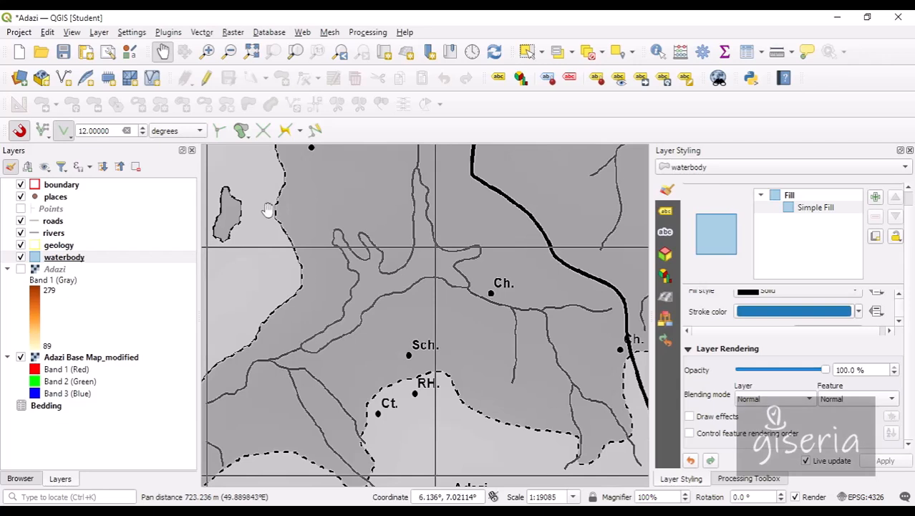
left_click(206, 78)
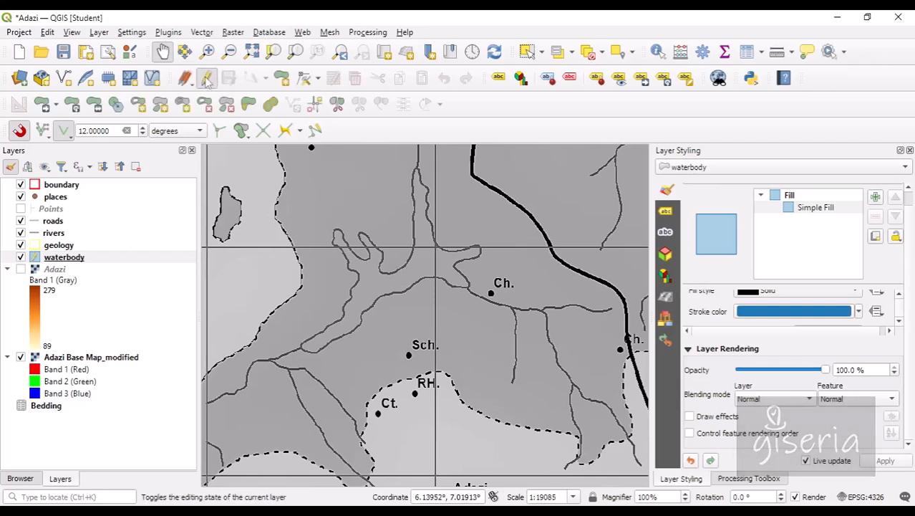
left_click(64, 56)
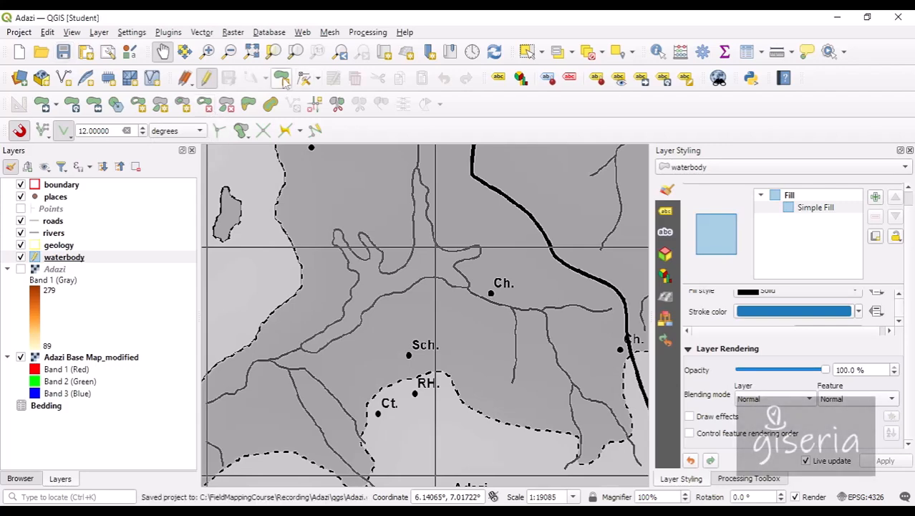
Activate Add Polygon for the waterbody layer near the winding river channel and switch the digitizing method to straight segments
scroll(337, 258, "up", 2)
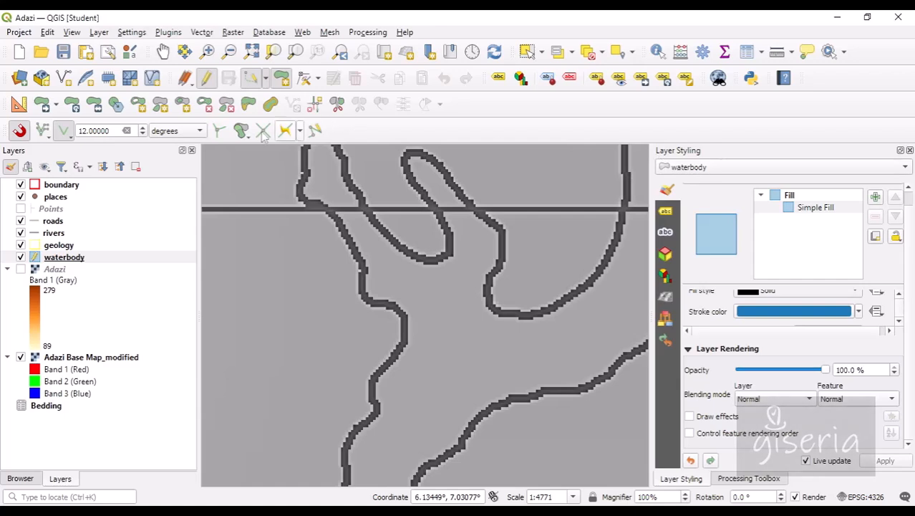
left_click(265, 78)
left_click(266, 79)
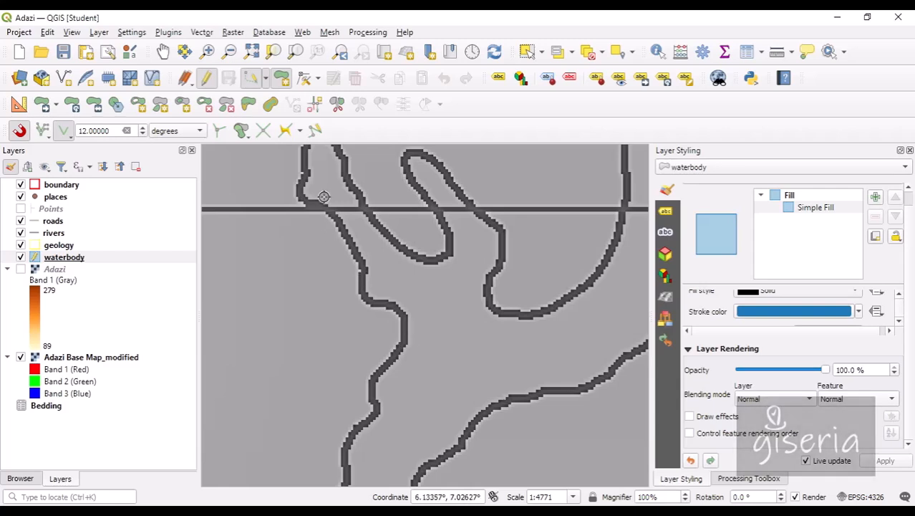
left_click(266, 78)
left_click(282, 95)
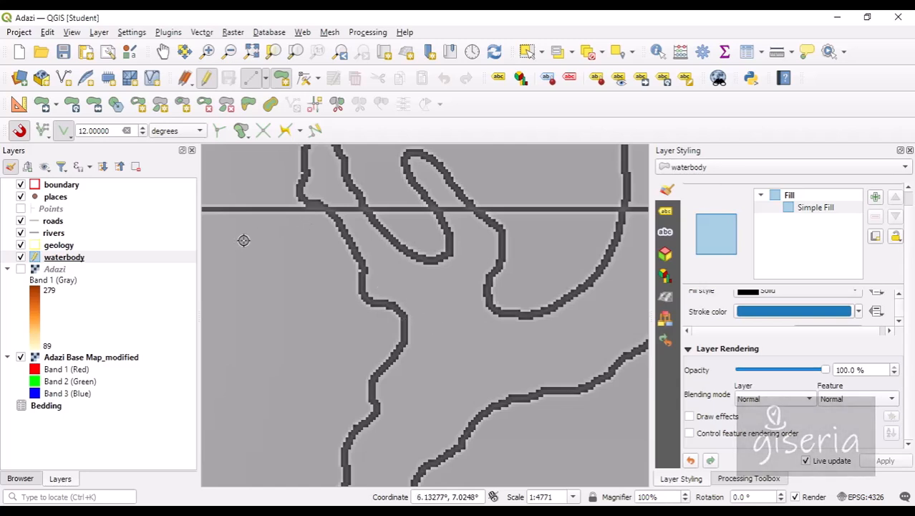
Stop editing the waterbody layer and review the river channels and geological contacts across the base map
left_click(206, 77)
scroll(273, 248, "down", 1)
scroll(273, 248, "down", 1)
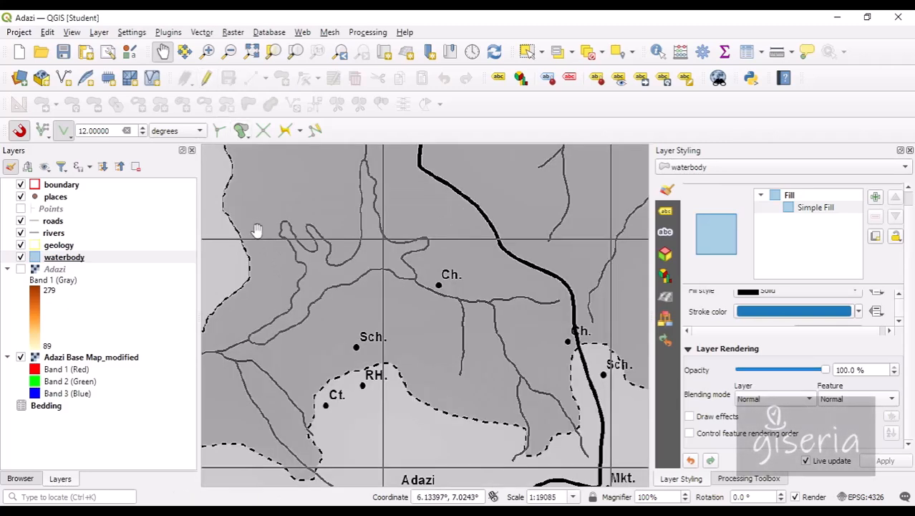
left_click_drag(271, 281, 484, 301)
left_click_drag(472, 365, 388, 240)
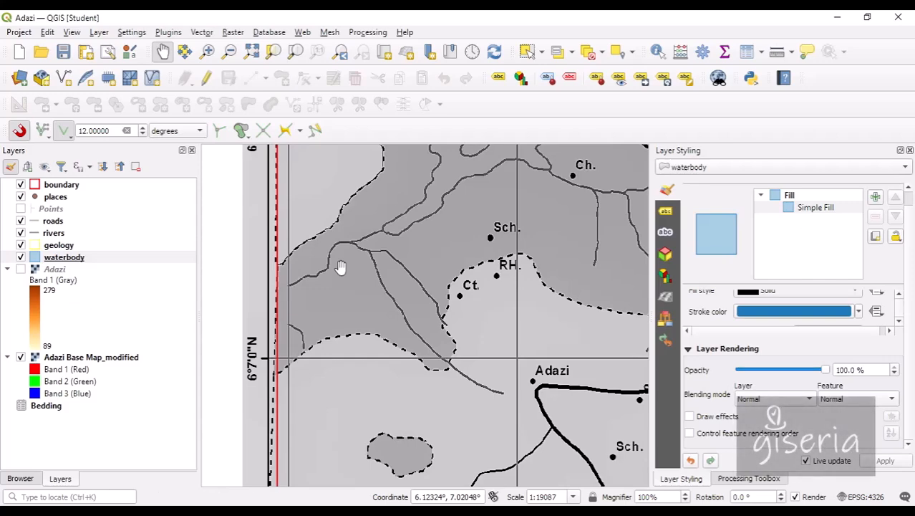
left_click_drag(321, 267, 429, 270)
scroll(383, 315, "down", 1)
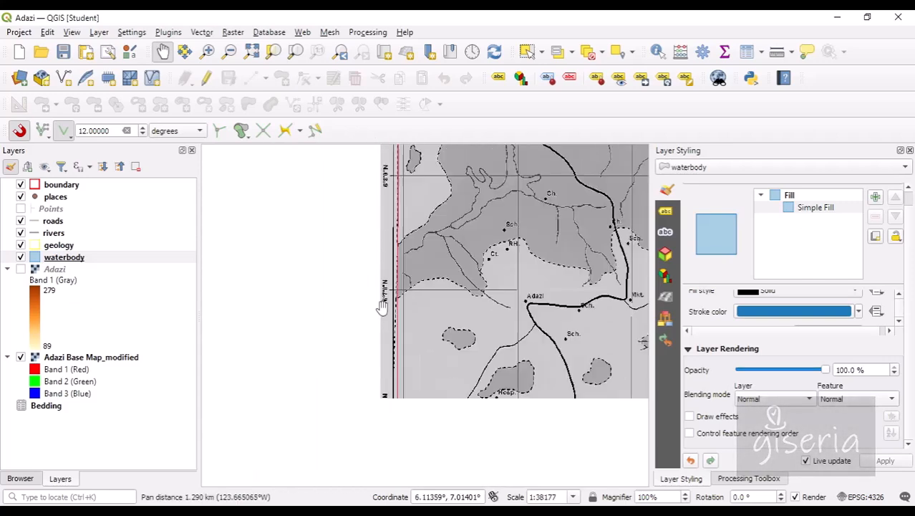
left_click_drag(444, 353, 313, 347)
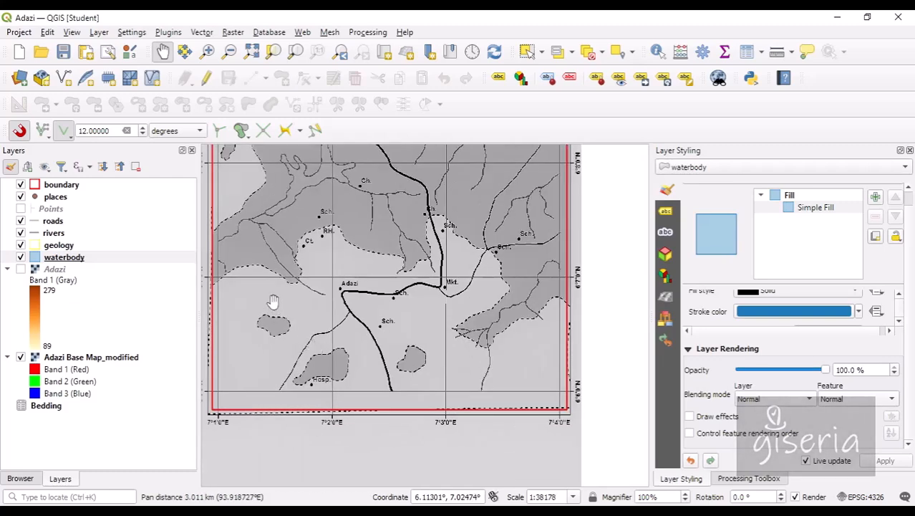
Hide the boundary layer while keeping the base map's geological contacts in view
left_click_drag(280, 301, 373, 402)
left_click(21, 185)
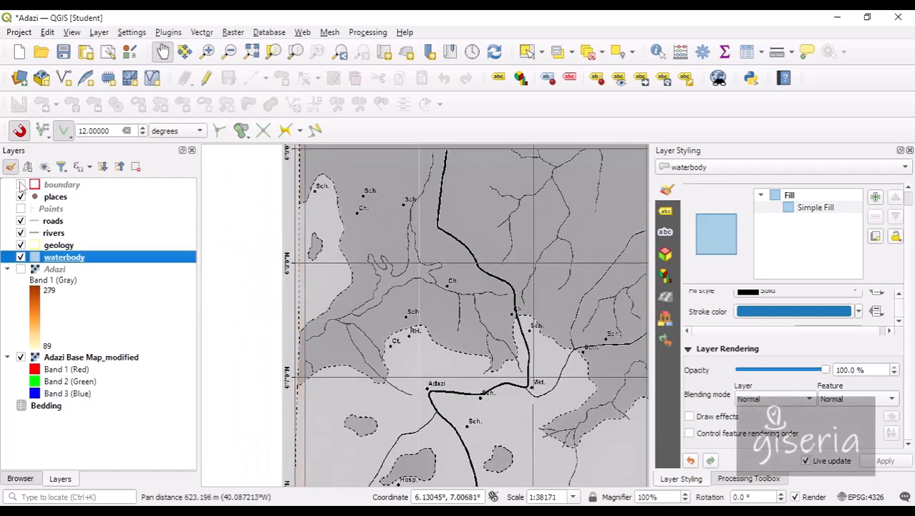
left_click_drag(384, 360, 337, 334)
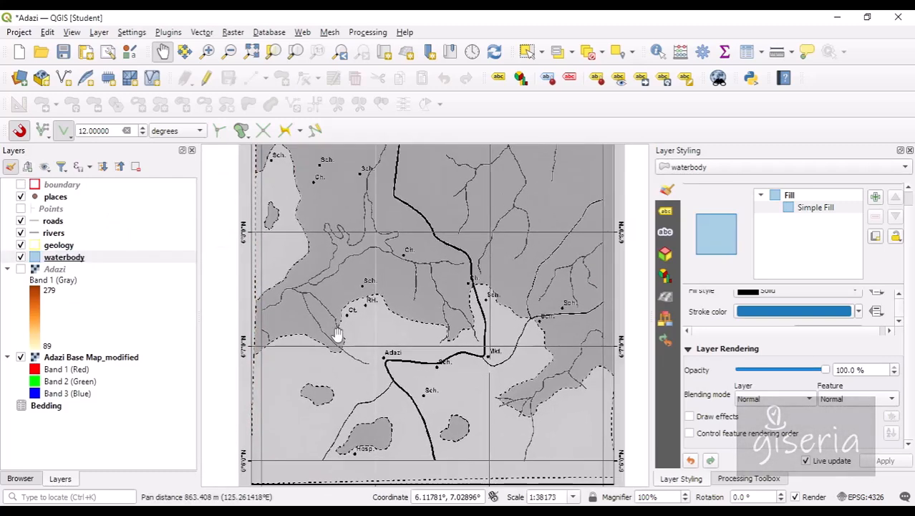
Save the Adazi project and turn snapping off
left_click(63, 51)
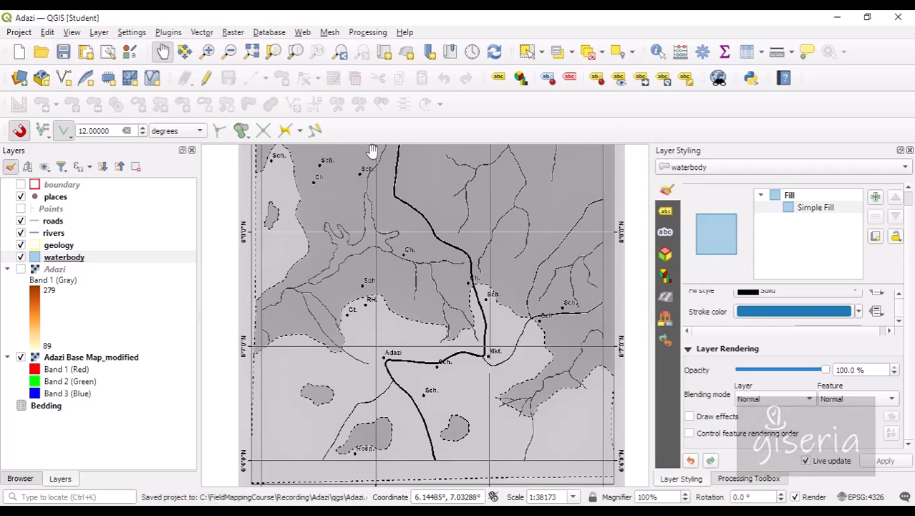
left_click(21, 131)
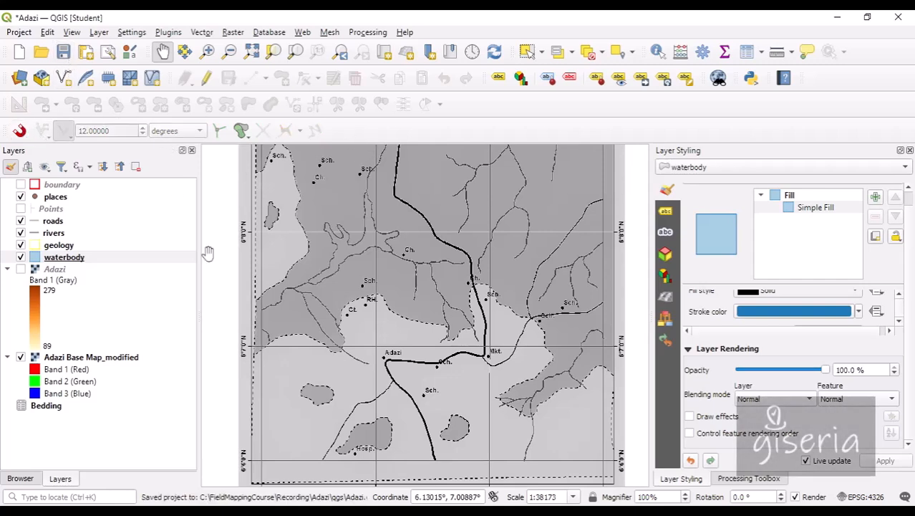
Start editing the geology layer and activate Add Polygon for the contacts in the map's northwest corner
left_click_drag(207, 253, 255, 260)
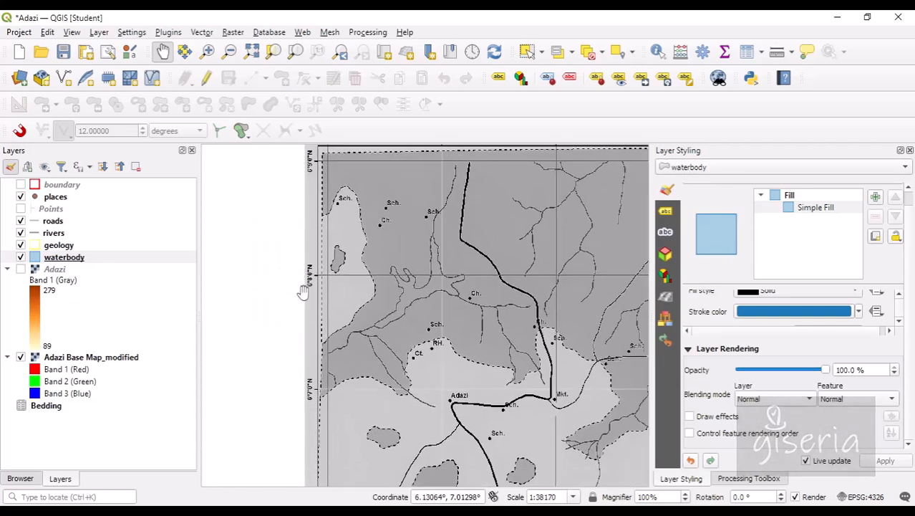
left_click_drag(272, 179, 417, 245)
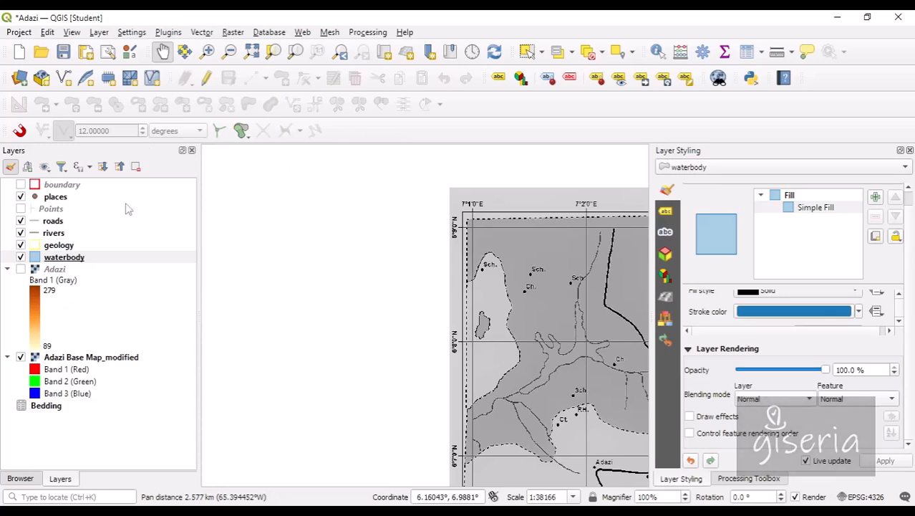
left_click(72, 246)
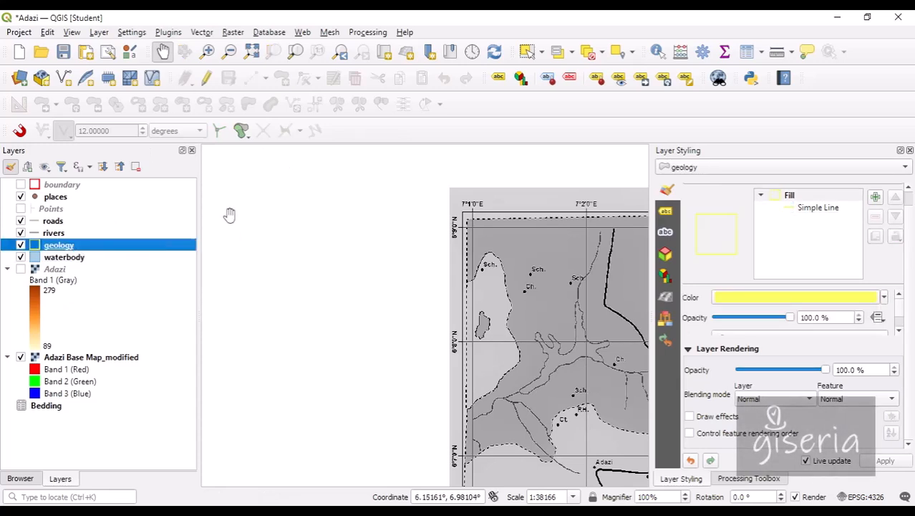
left_click(206, 78)
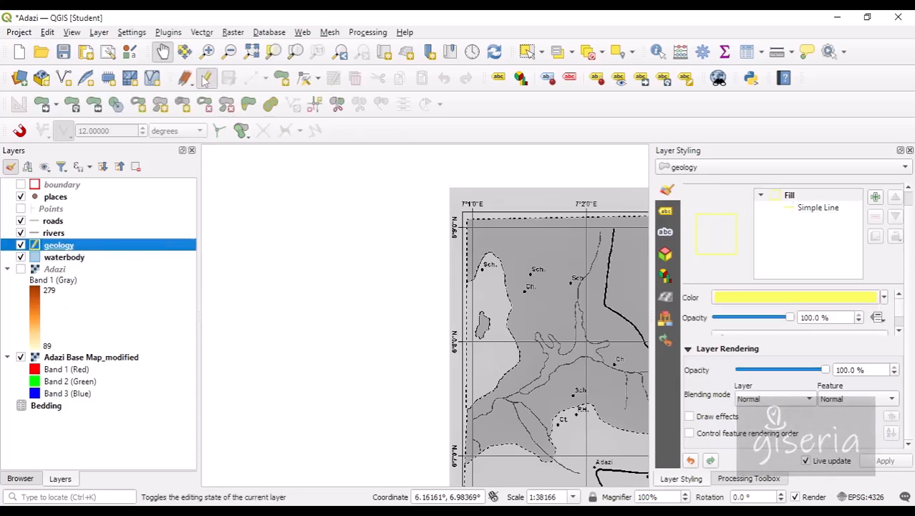
left_click(251, 78)
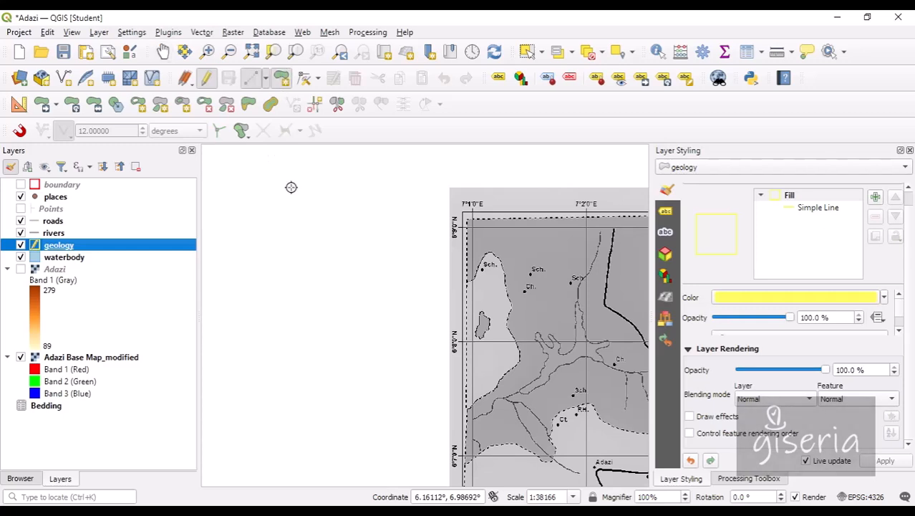
left_click(369, 275)
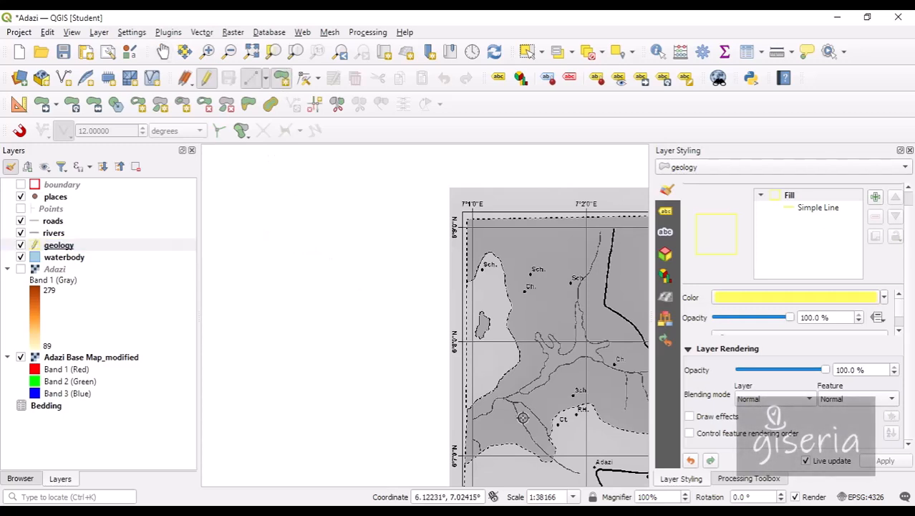
Locate where the northwestern contact meets the dashed western map edge and reactivate Add Polygon for the geology layer
scroll(477, 320, "up", 3)
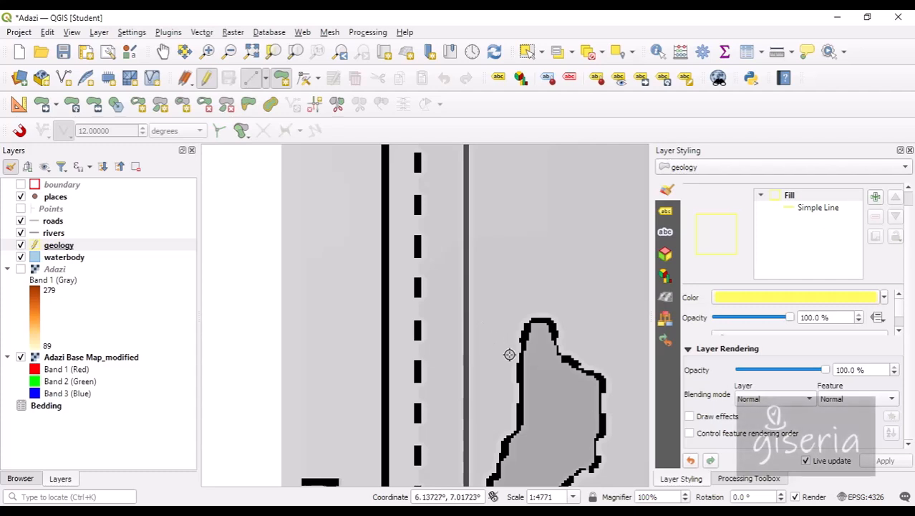
left_click(162, 52)
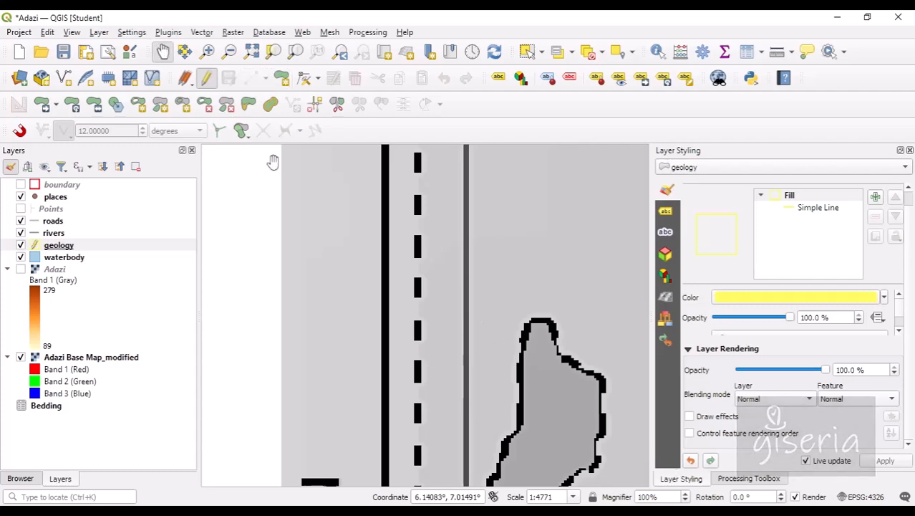
left_click_drag(519, 406, 383, 259)
scroll(380, 245, "up", 1)
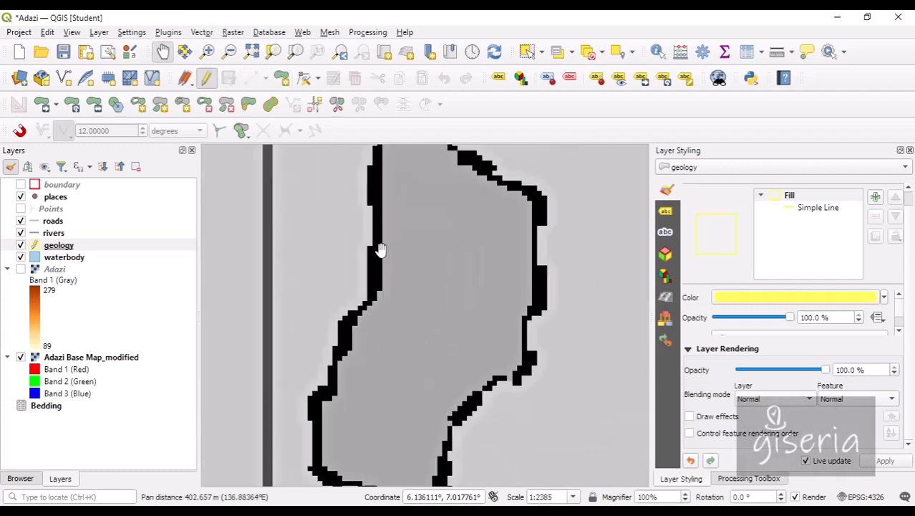
scroll(380, 245, "down", 2)
left_click_drag(353, 230, 323, 256)
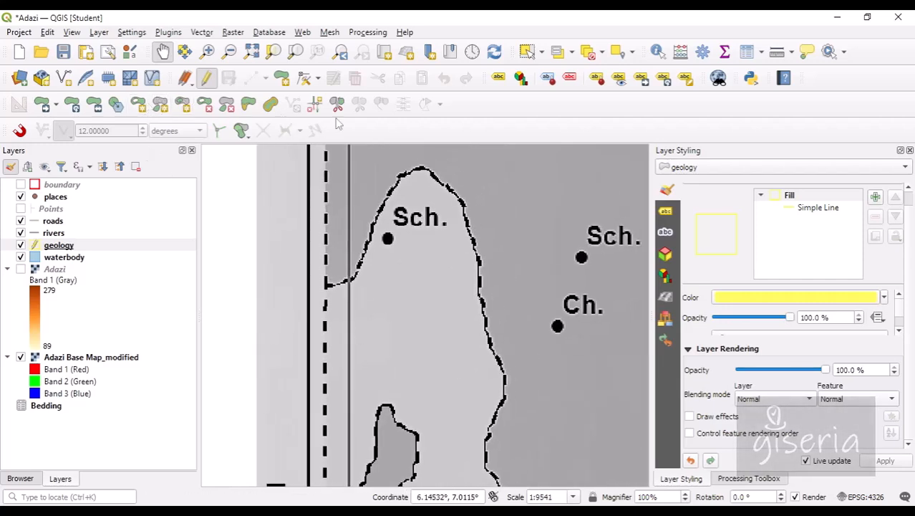
left_click(286, 80)
scroll(331, 289, "up", 3)
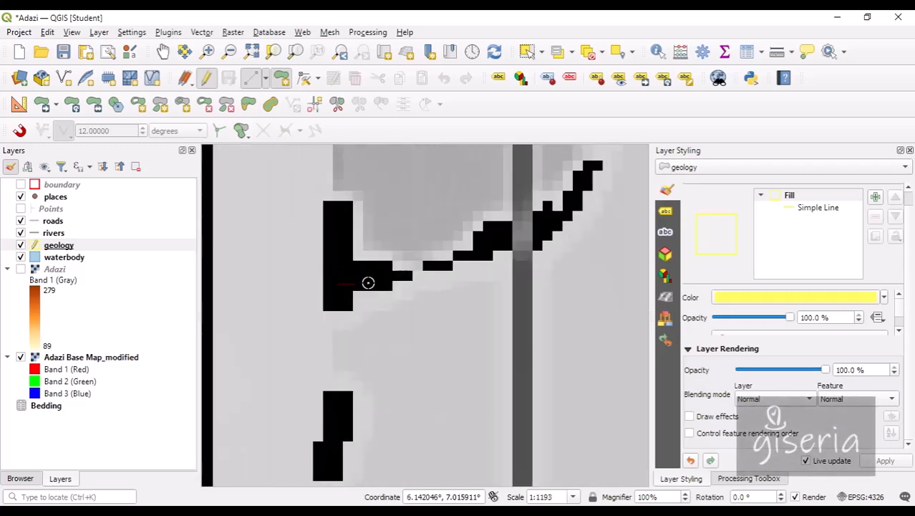
left_click(474, 251)
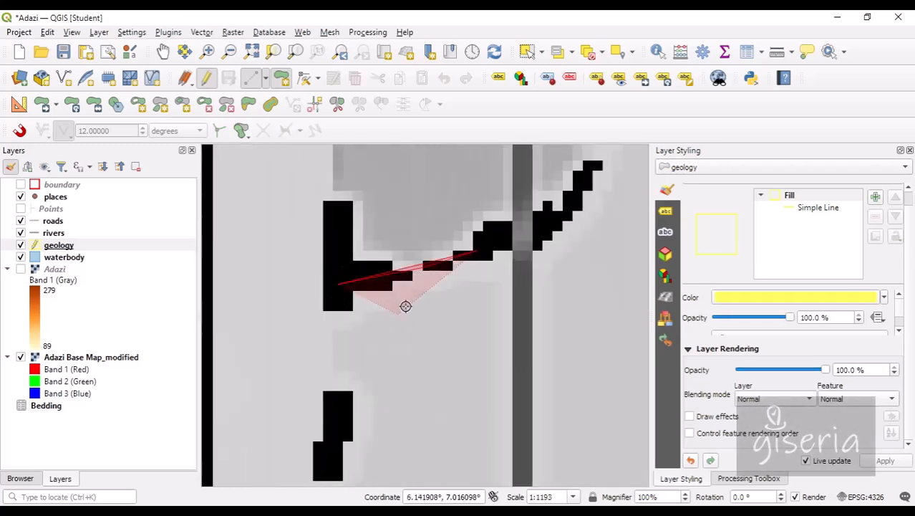
scroll(494, 236, "down", 2)
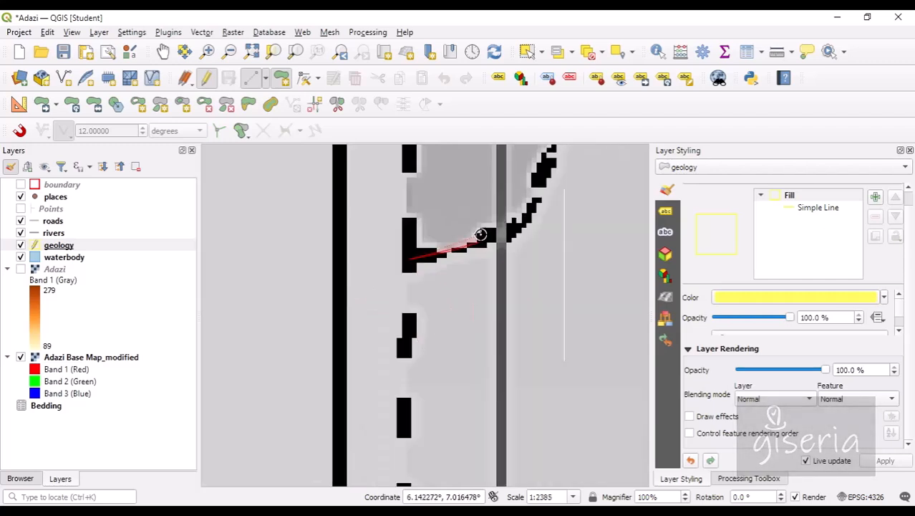
scroll(498, 258, "up", 1)
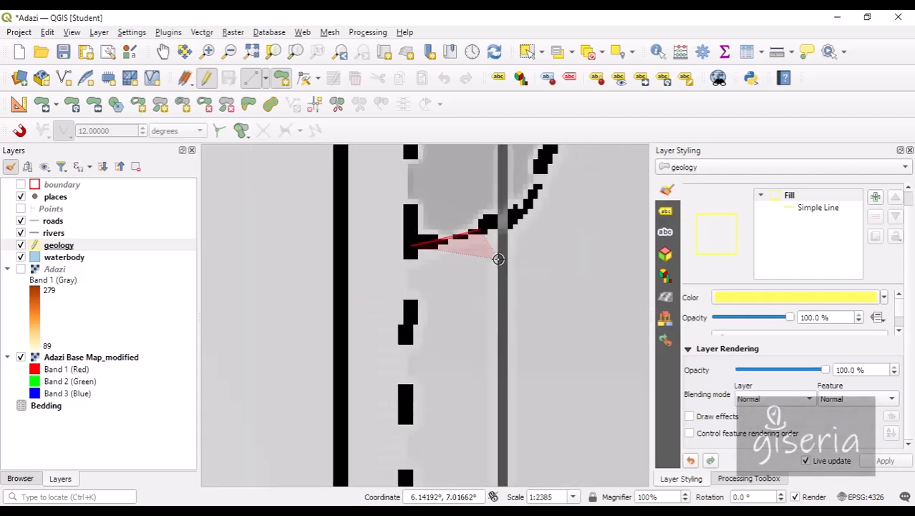
key("Up")
key("Up")
key("Right")
key("Up")
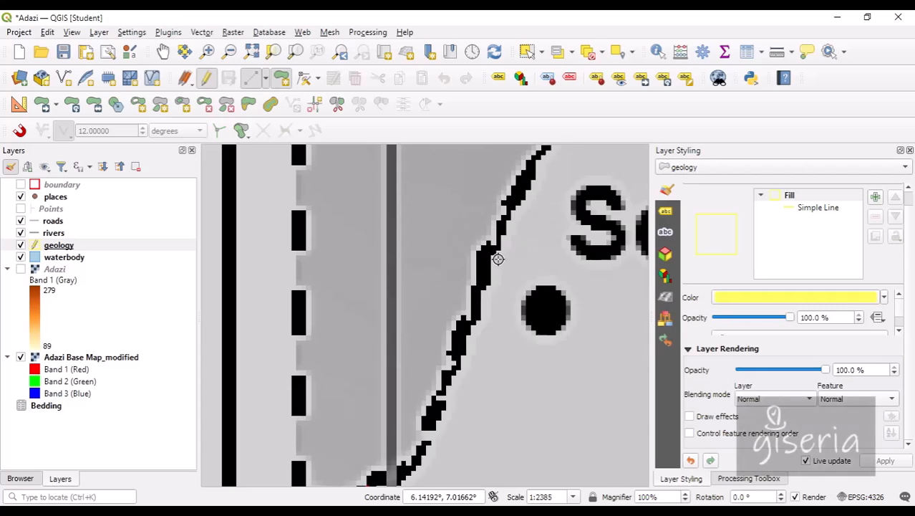
key("Down")
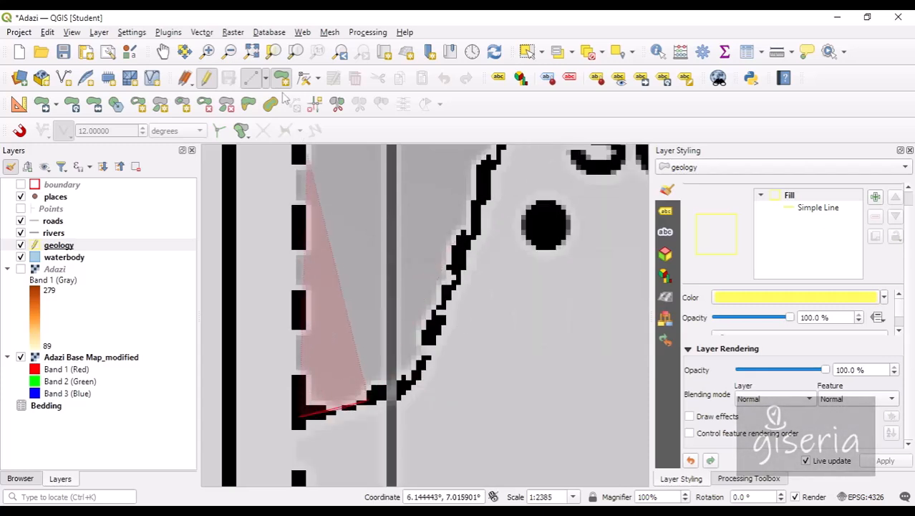
left_click(265, 77)
left_click(290, 126)
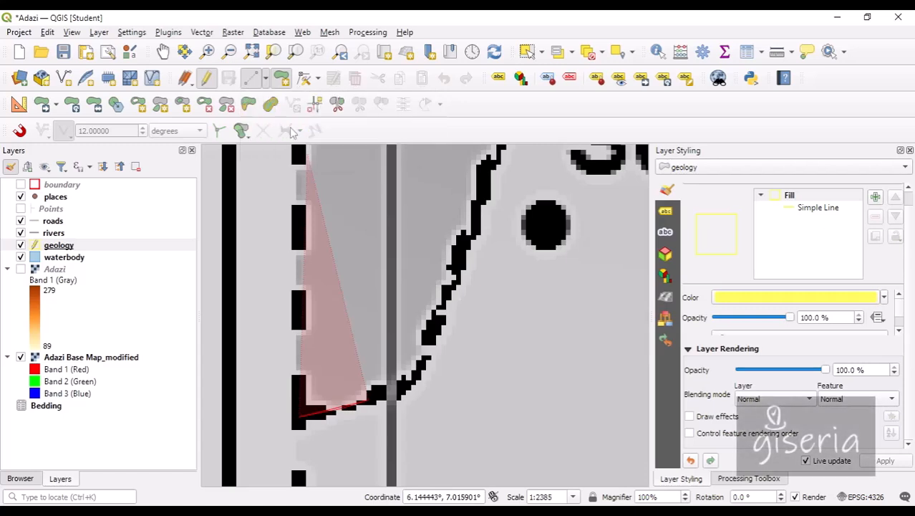
right_click(412, 360)
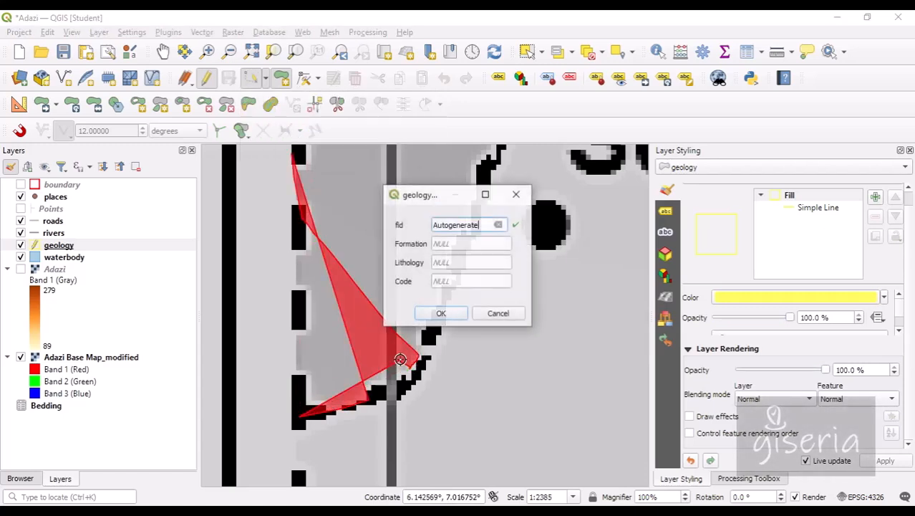
left_click(498, 313)
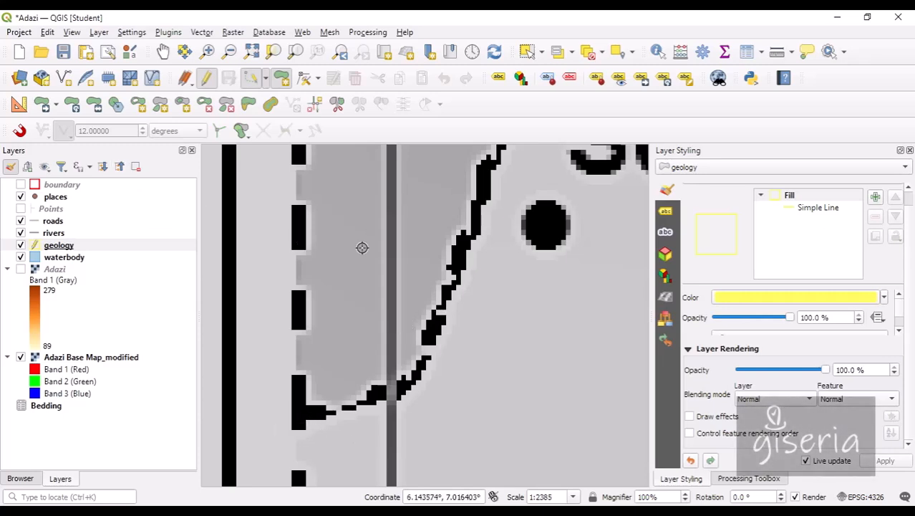
Show the boundary layer and switch the digitizing method to Digitize with Segment, with snapping off
left_click(20, 185)
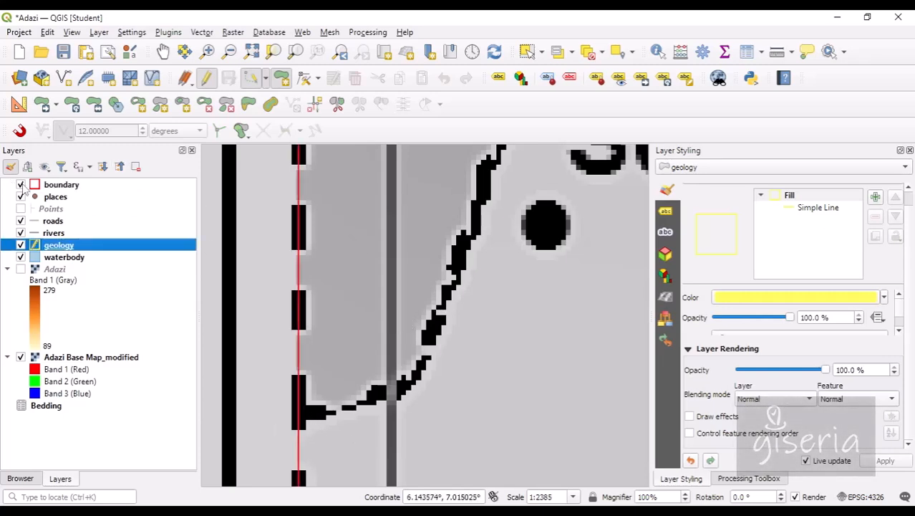
left_click(19, 131)
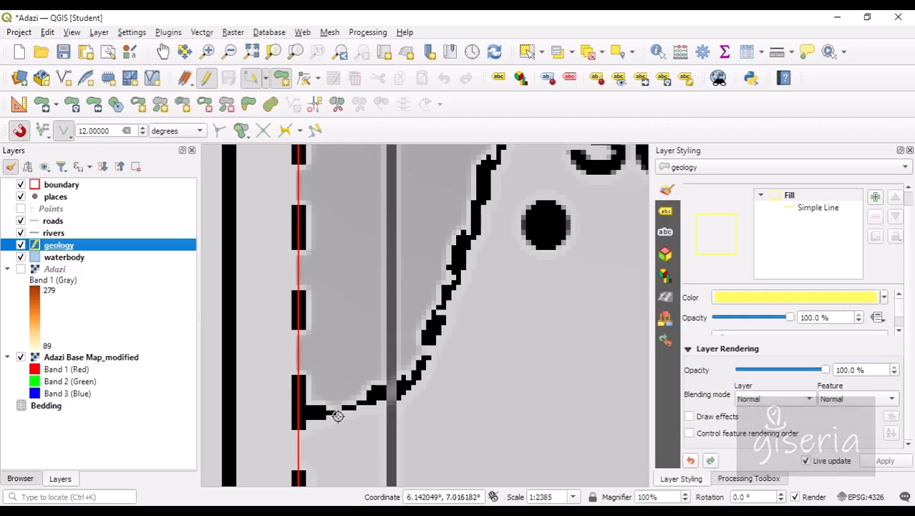
left_click(266, 79)
left_click(294, 96)
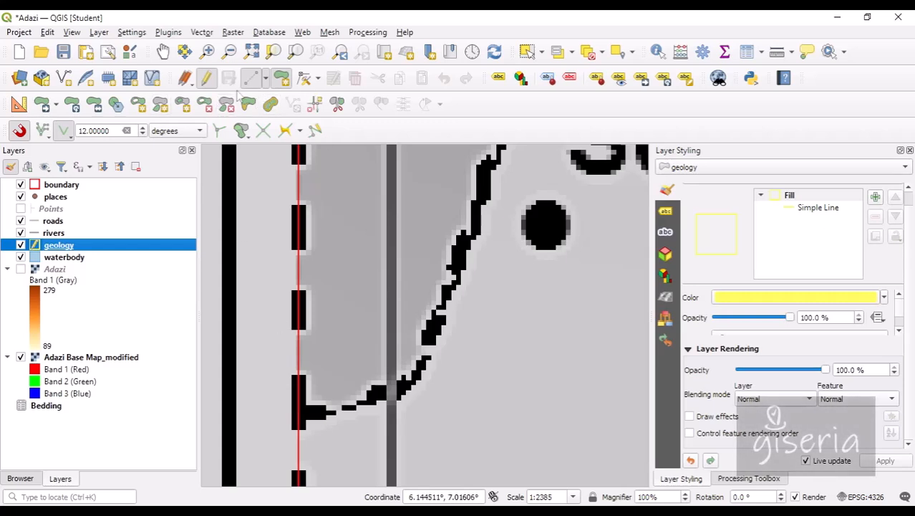
left_click(21, 130)
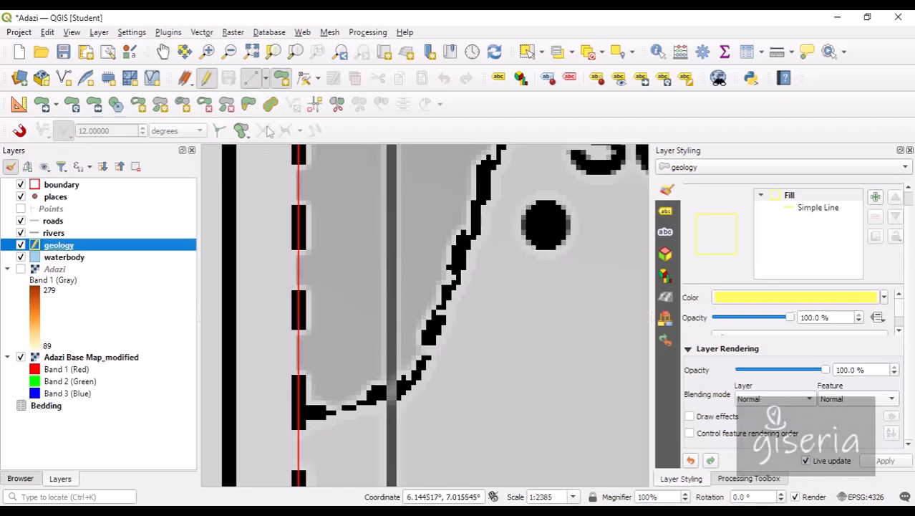
left_click(266, 82)
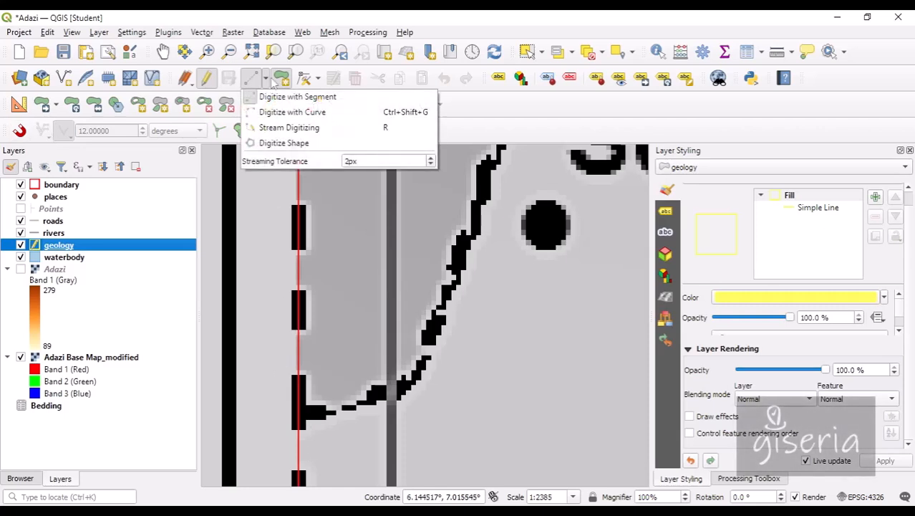
left_click(268, 82)
Begin a geology polygon at the western map boundary and trace the contact northeastward past the northwestern school's dot
left_click(306, 412)
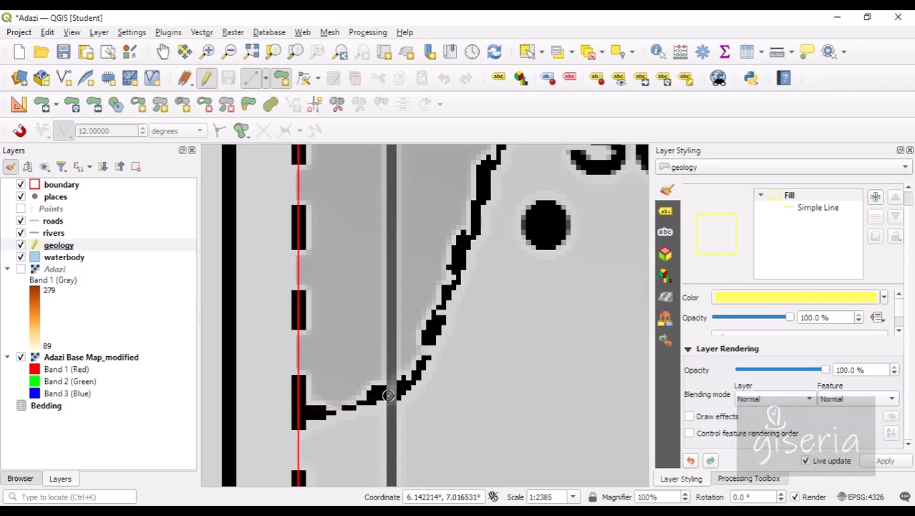
left_click(381, 390)
left_click(428, 351)
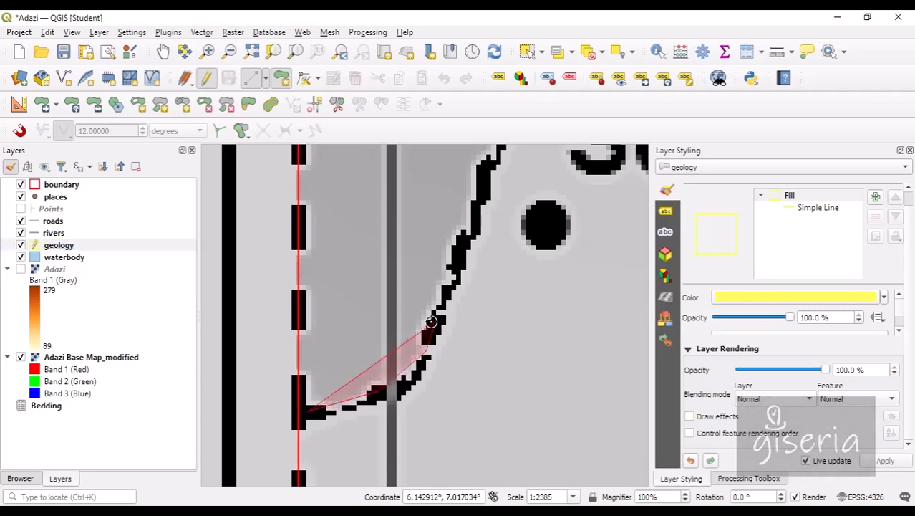
left_click(435, 321)
left_click(470, 234)
left_click(478, 207)
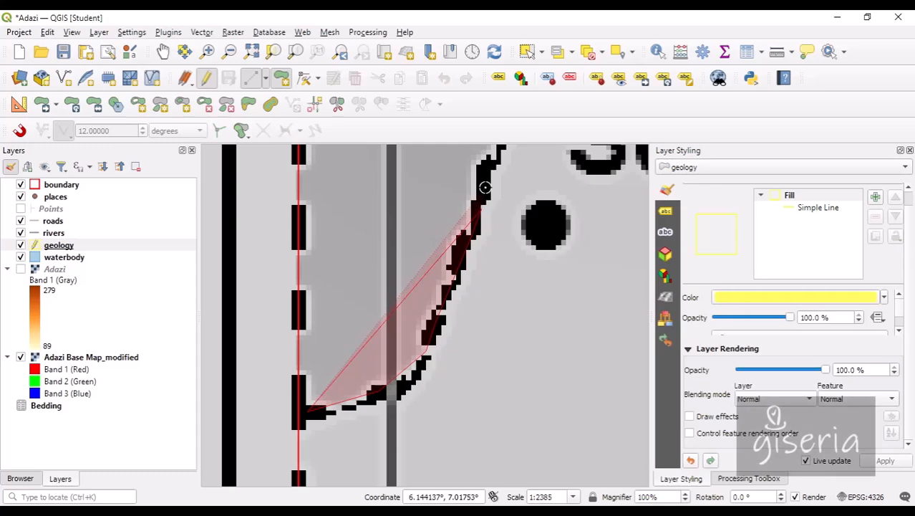
left_click(494, 157)
Continue the geology polygon along the contact, over the arch above the "Sch." label and down its eastern side
key("Up")
key("Up")
key("Up")
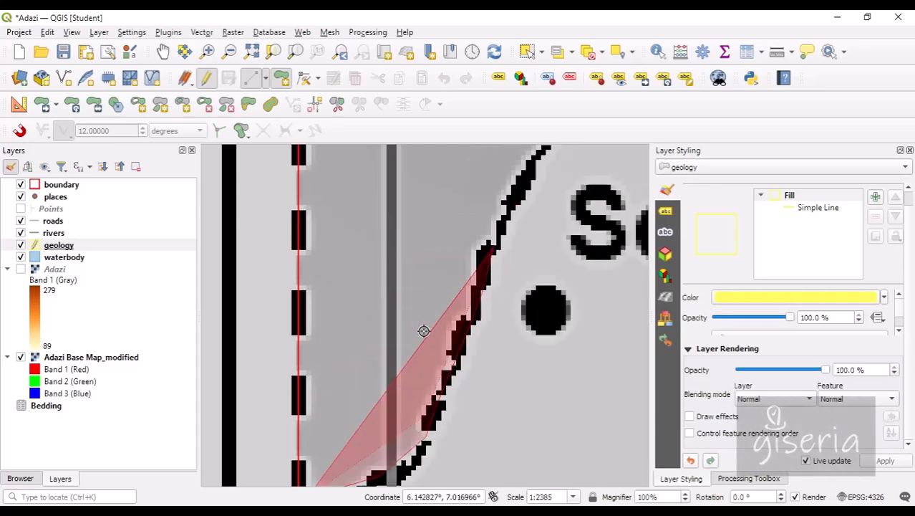
key("Right")
key("Right")
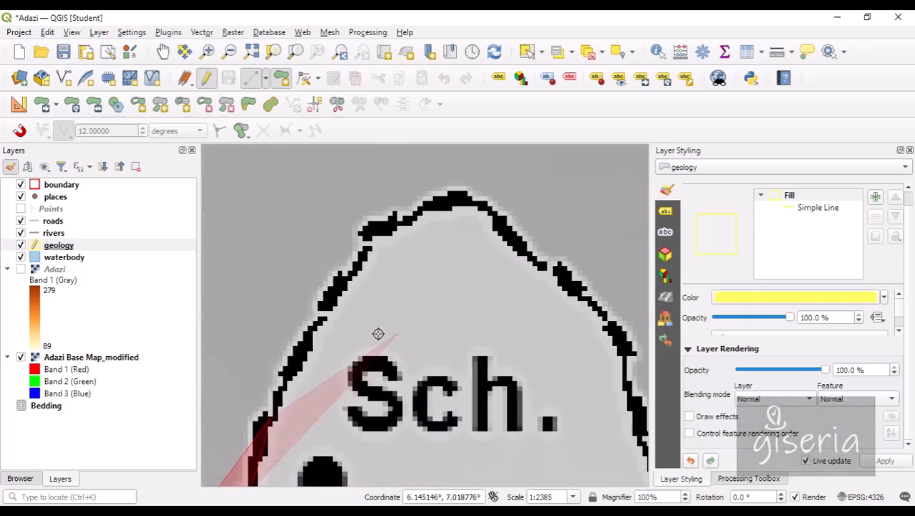
left_click(316, 320)
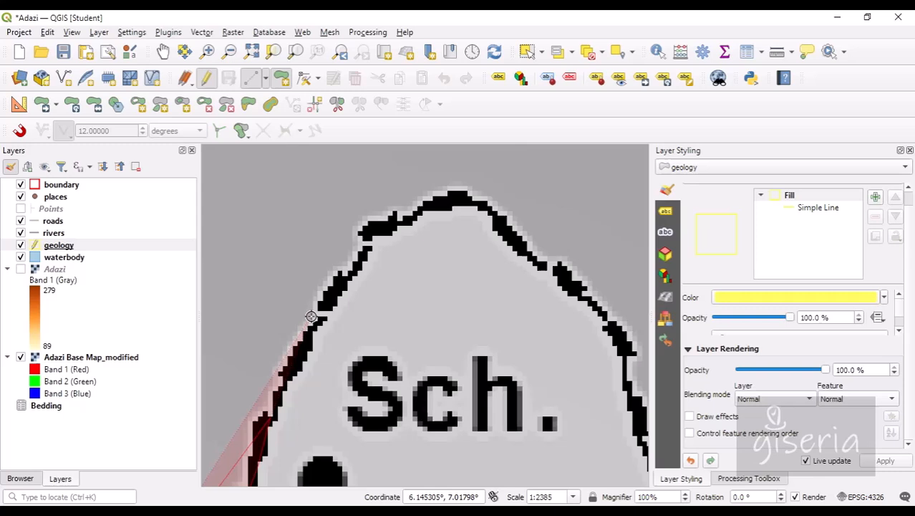
left_click(384, 223)
left_click(459, 193)
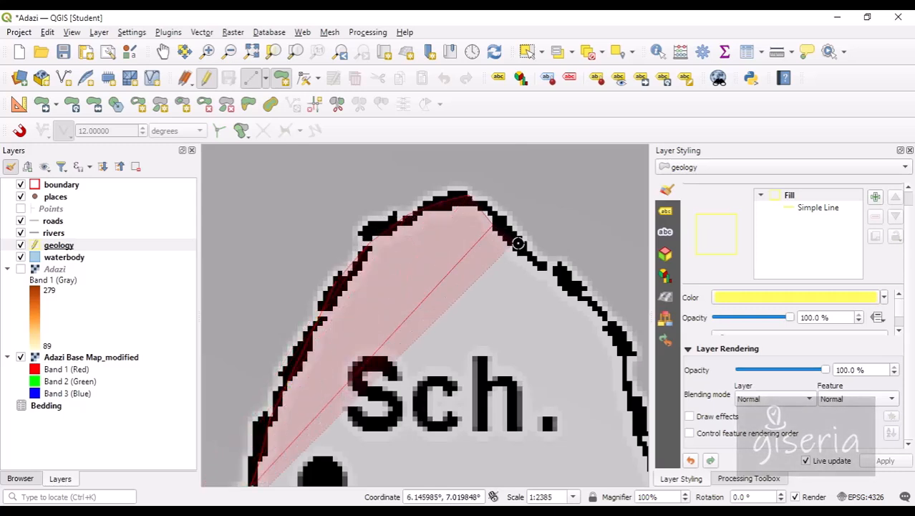
left_click(606, 313)
left_click(621, 363)
left_click(629, 414)
left_click(641, 433)
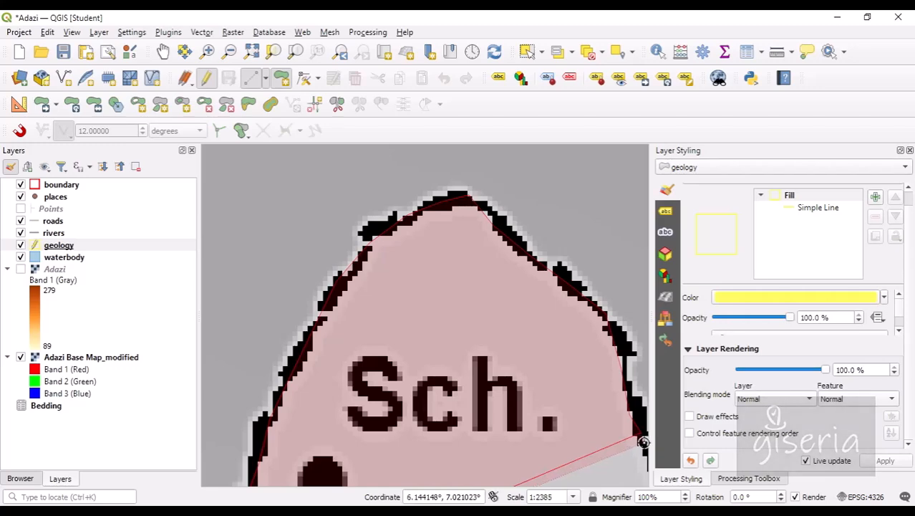
Continue the geology polygon down the contact southeast of the "Sch." label, following the line's steep southward stretch
key("Down")
key("Down")
key("Down")
key("Right")
key("Right")
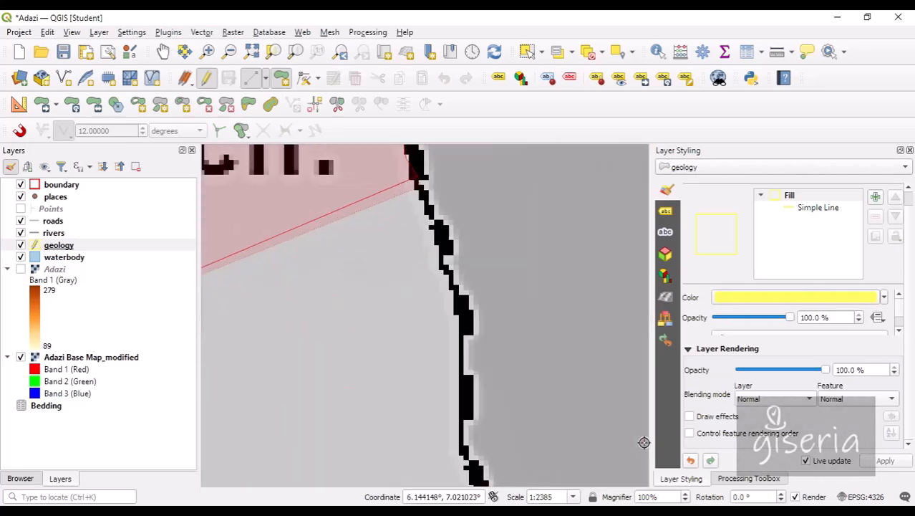
left_click(447, 252)
left_click(454, 284)
left_click(466, 308)
left_click(465, 351)
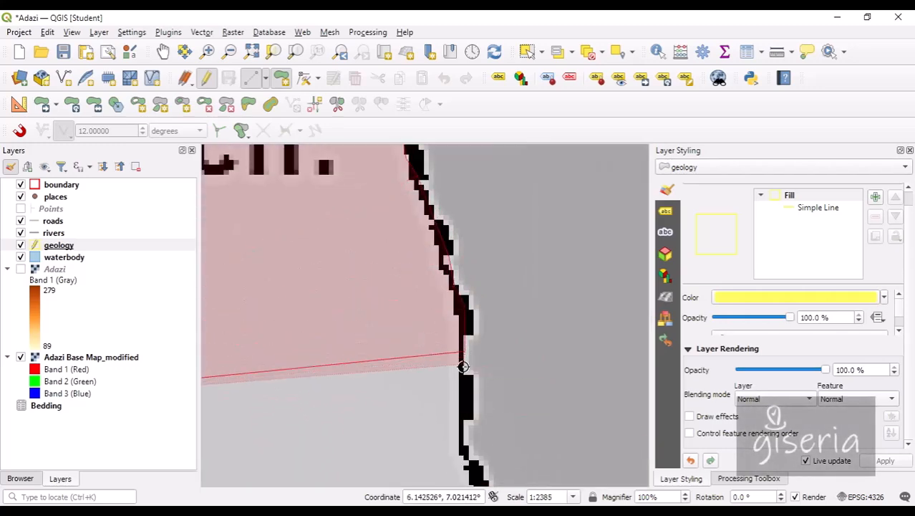
left_click(458, 433)
left_click(468, 465)
Trace the contact around its eastward bulge and back in to the sharp bend above the horizontal grid line
scroll(435, 401, "down", 1)
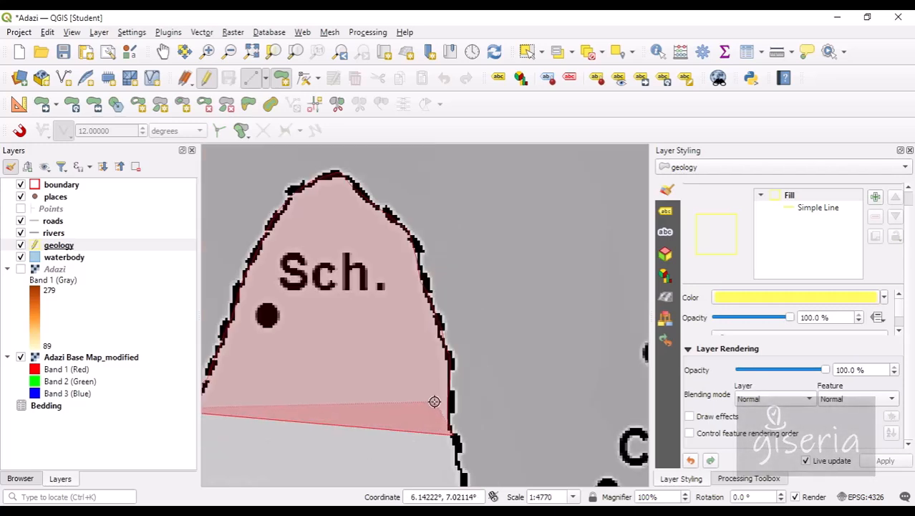
key("Down")
key("Down")
key("Down")
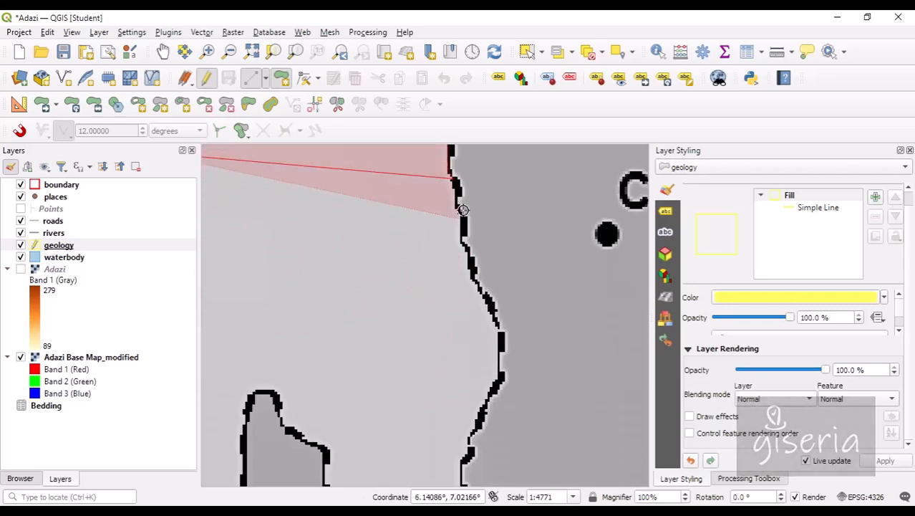
left_click(461, 220)
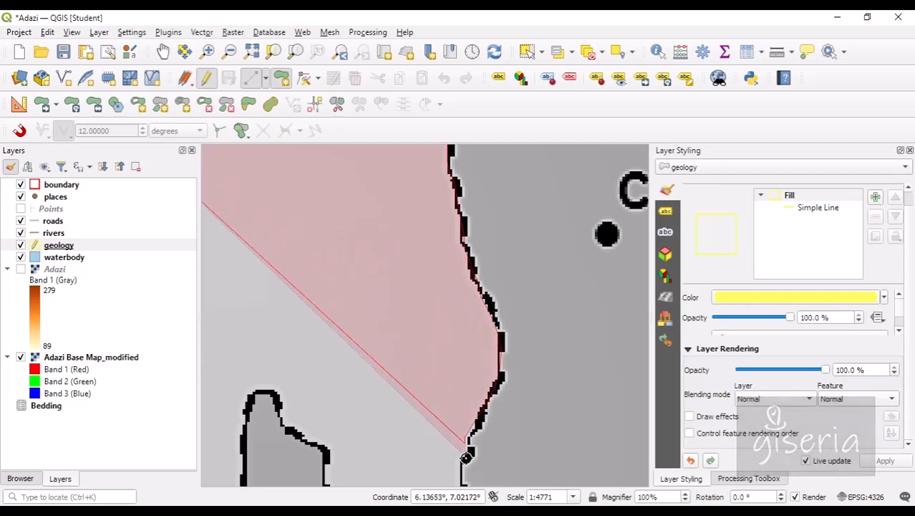
left_click(464, 482)
key("Down")
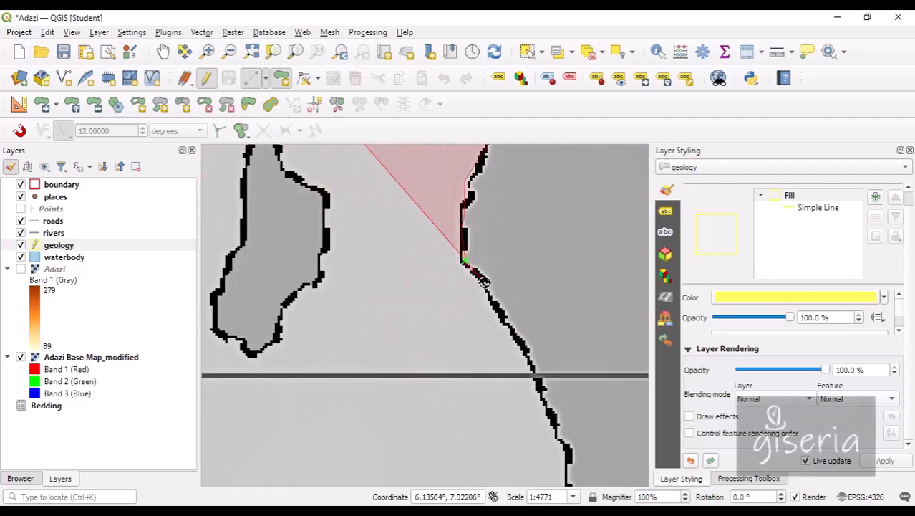
Trace the contact southeast across the horizontal grid line and around the bend where it turns southwest
scroll(533, 374, "up", 2)
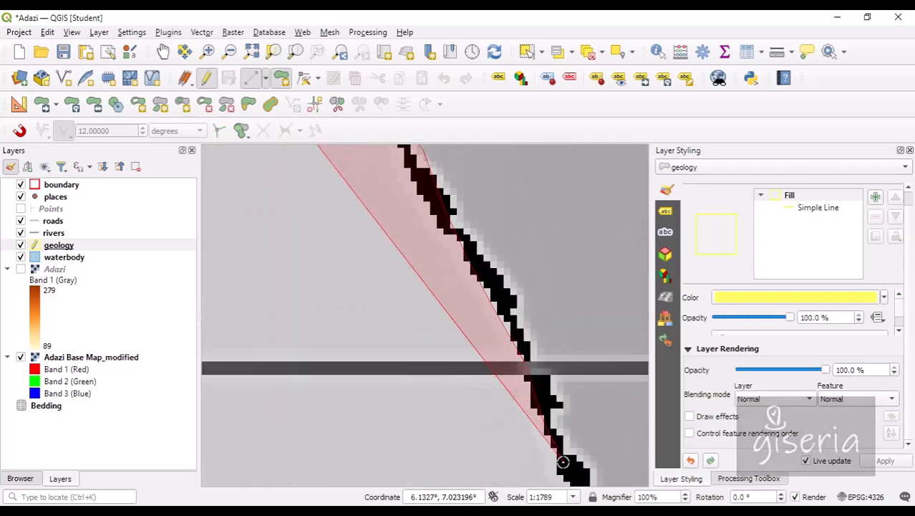
key("Down")
key("Right")
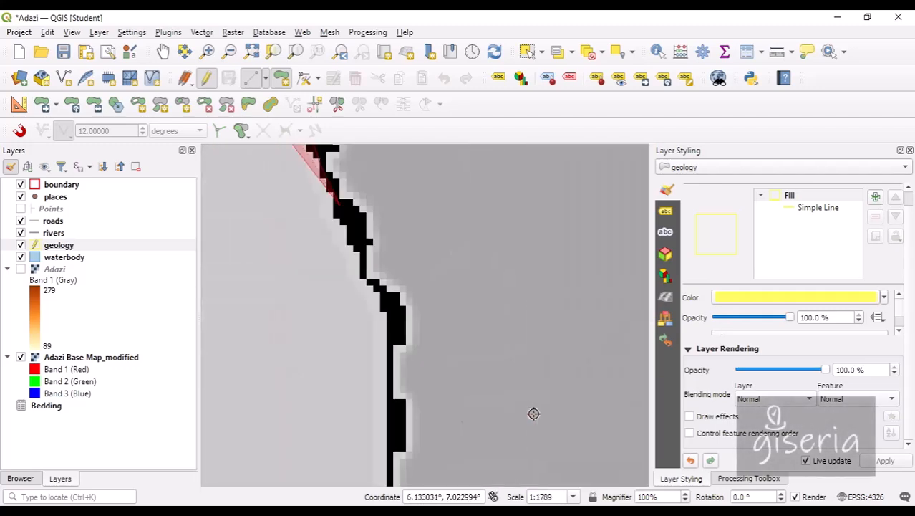
left_click(399, 383)
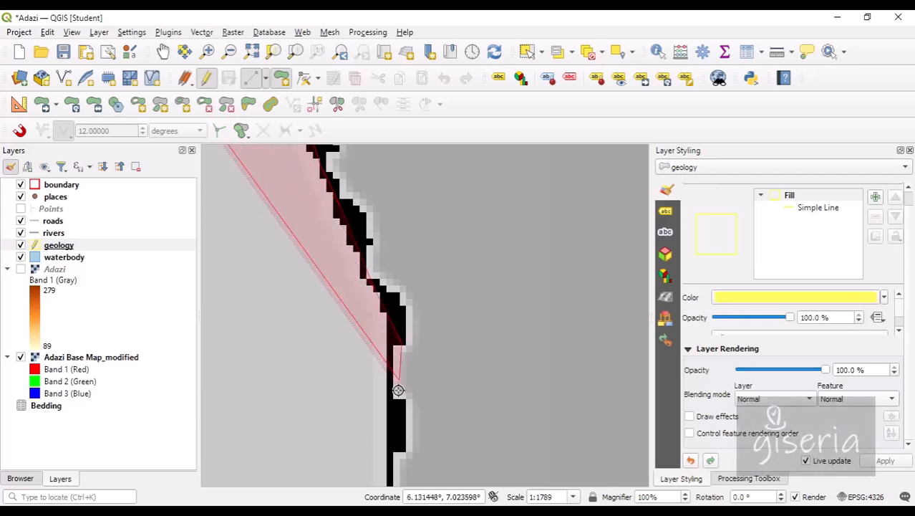
left_click(387, 430)
left_click(386, 455)
key("Down")
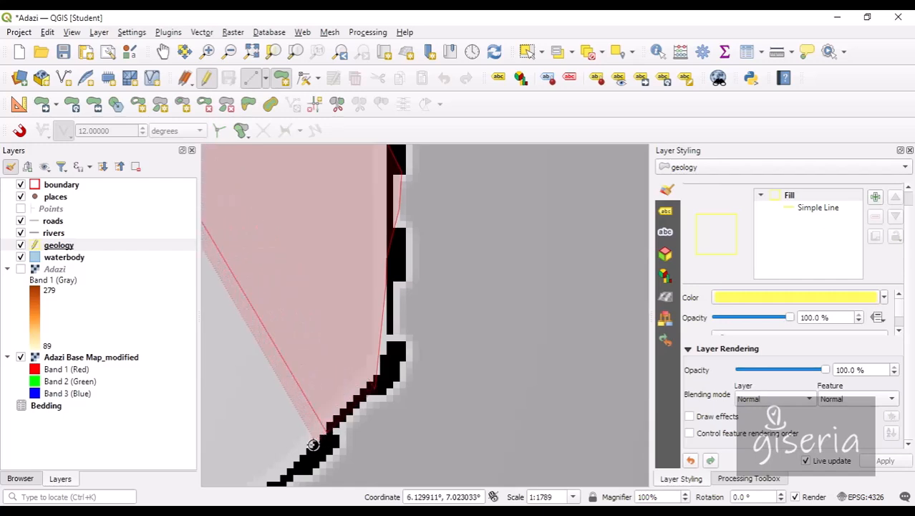
Continue the geology polygon southwest along the winding diagonal stretch of the contact below the horizontal grid line
key("Down")
key("Left")
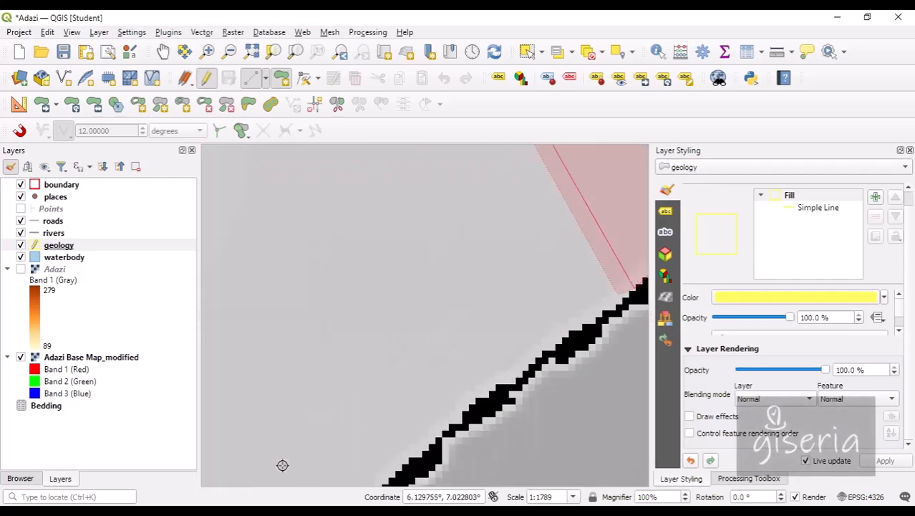
left_click(408, 460)
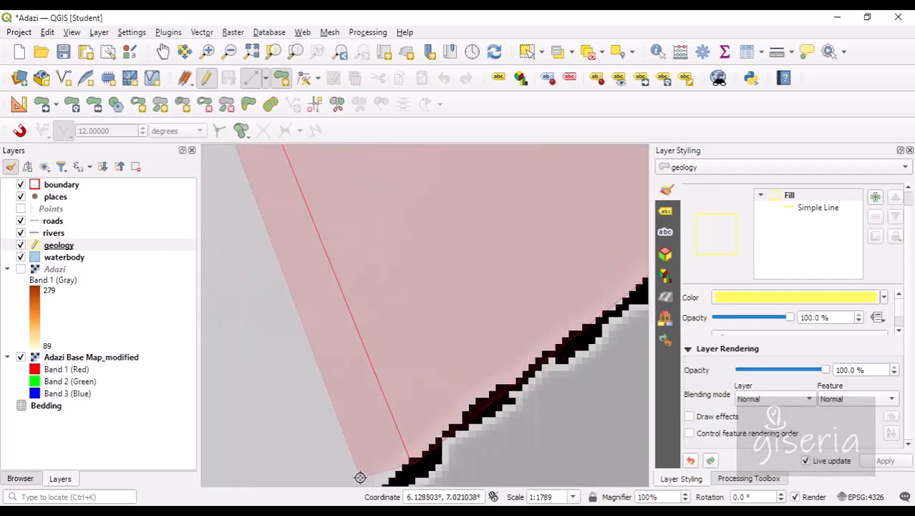
key("Down")
key("Down")
key("Left")
key("Left")
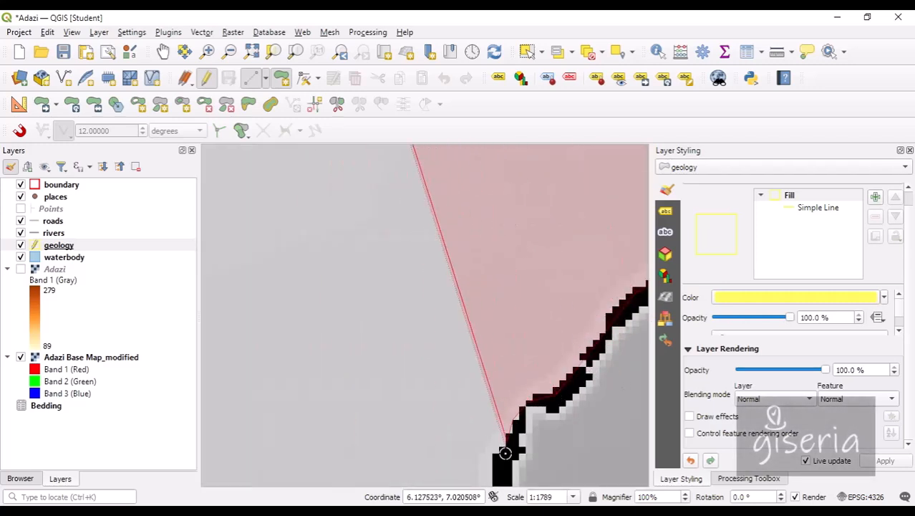
key("Down")
key("Down")
key("Down")
key("Left")
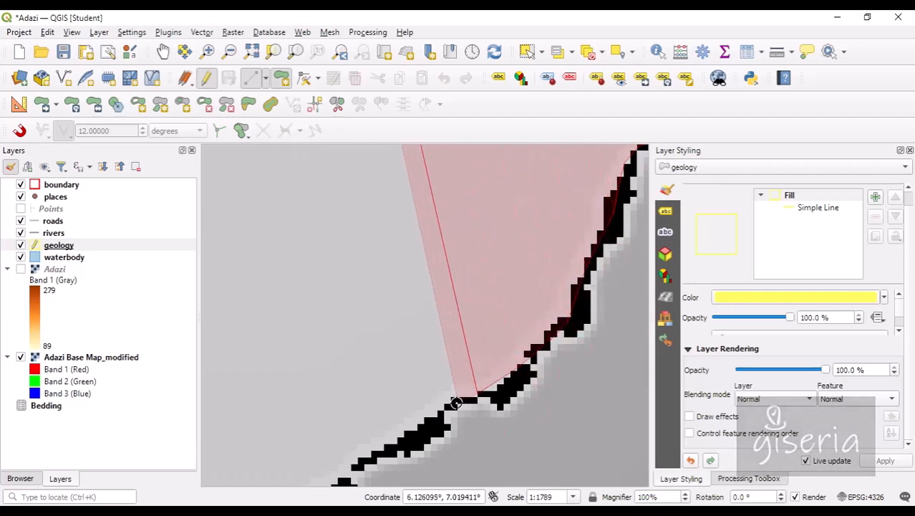
Trace the rest of the contact southwest across the vertical grid line, stopping just short of the western map boundary
key("Down")
key("Down")
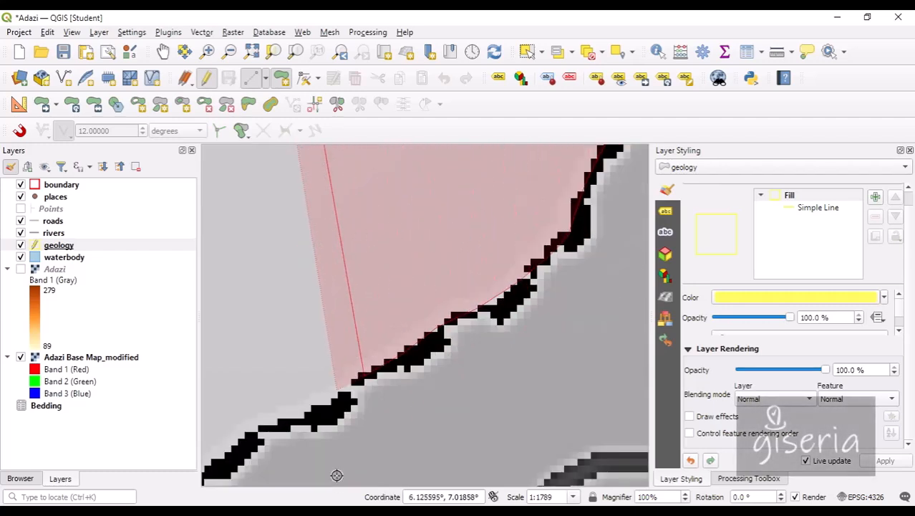
key("Down")
key("Left")
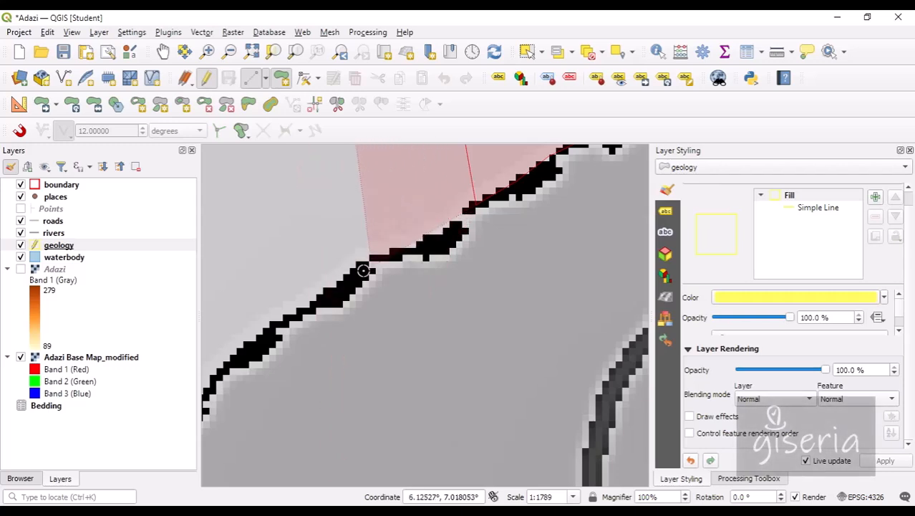
left_click(313, 308)
key("Down")
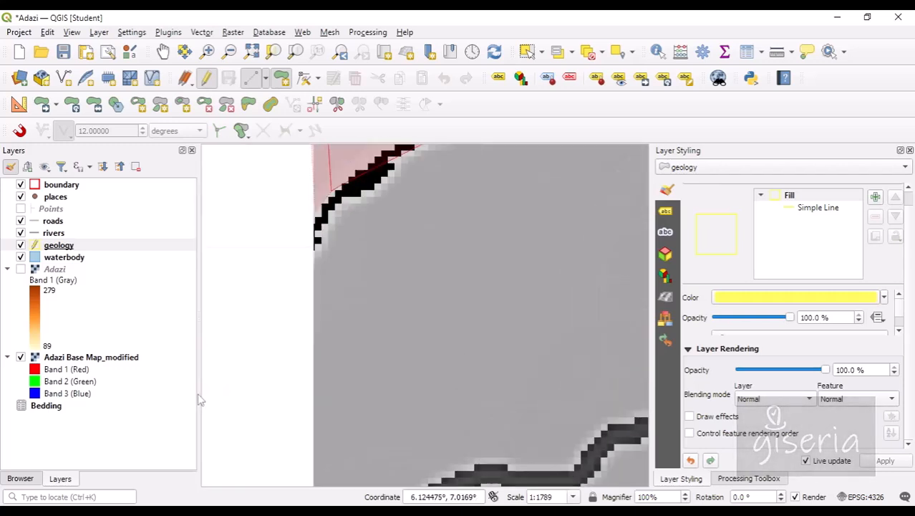
key("Left")
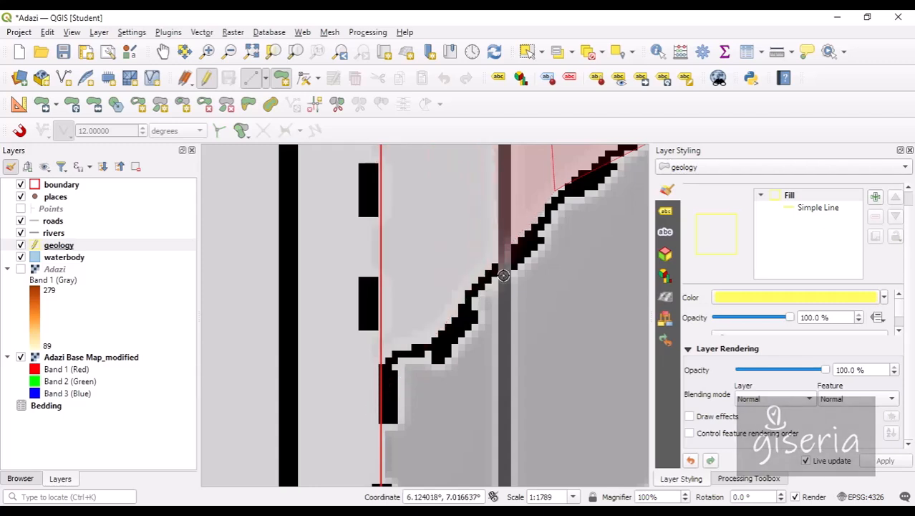
left_click(405, 363)
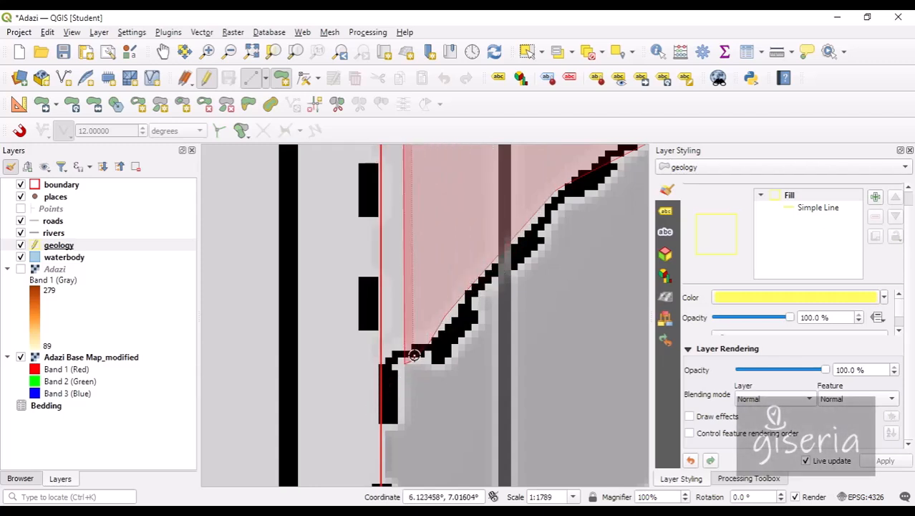
Turn on snapping and set its tolerance to 2 px
left_click(20, 131)
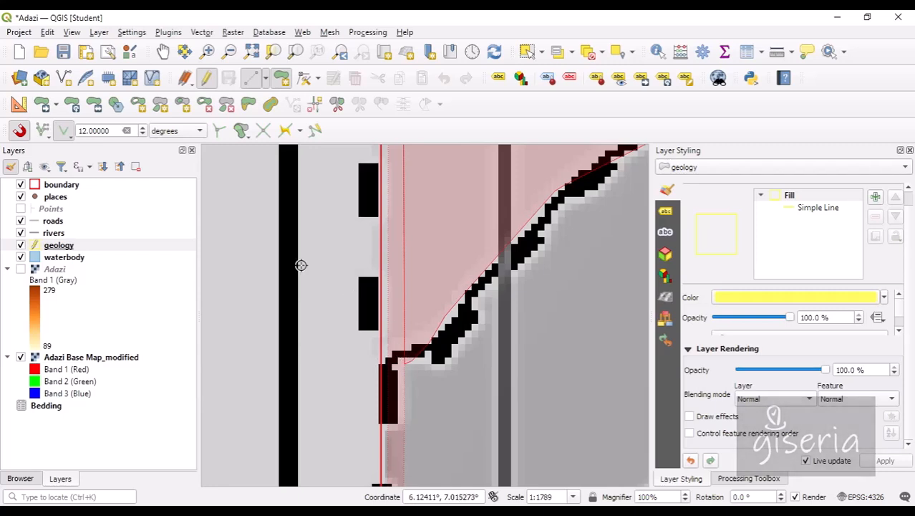
left_click(143, 134)
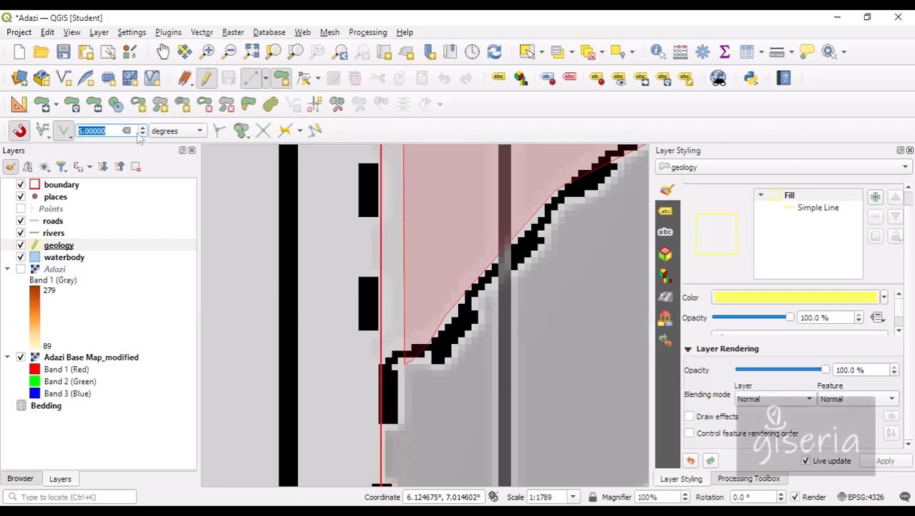
left_click(187, 134)
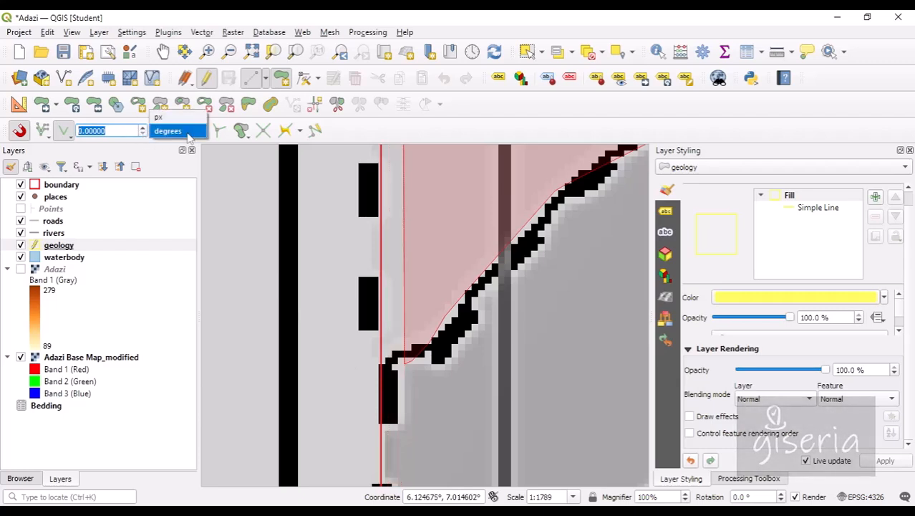
left_click(182, 119)
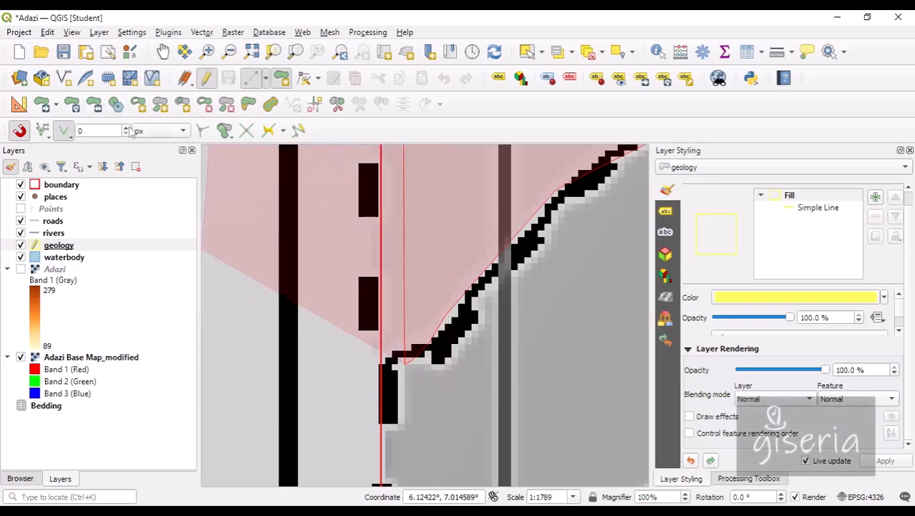
double_click(126, 127)
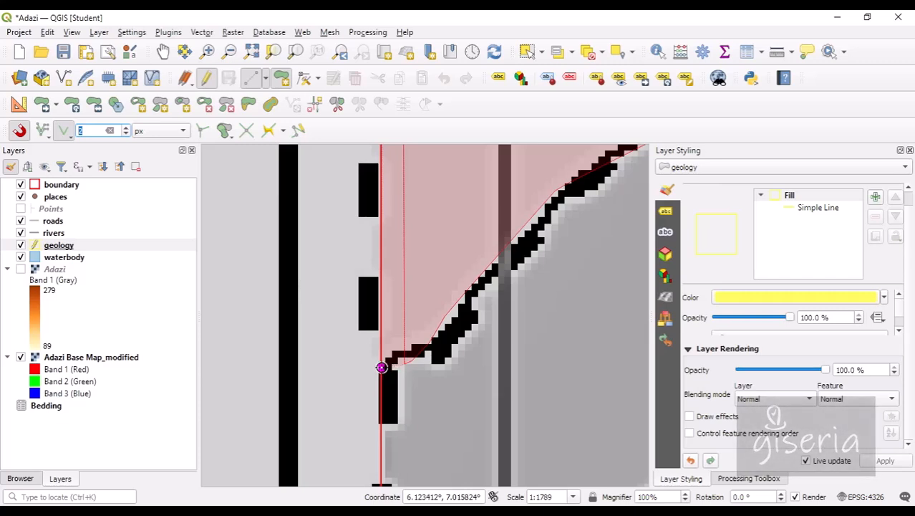
Snap a vertex to the western boundary at the contact's southern end and finish the polygon at its starting point on that boundary
left_click(382, 368)
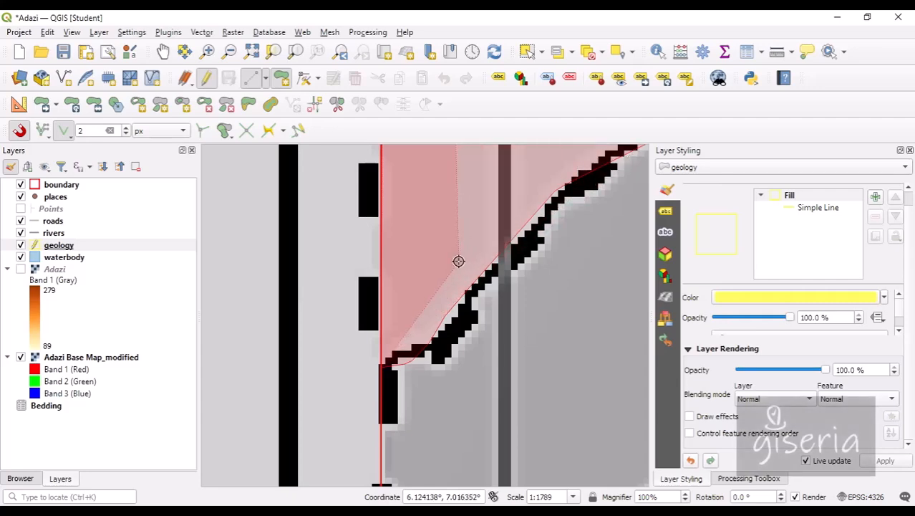
scroll(452, 259, "up", 3)
scroll(450, 259, "down", 4)
scroll(450, 258, "down", 1)
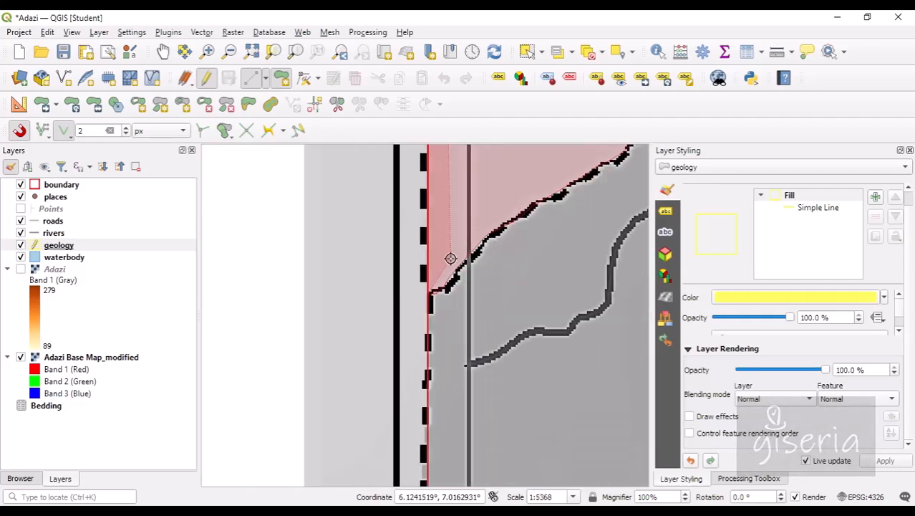
key("Up")
key("Up")
key("Up")
key("Up")
key("Up")
key("Up")
key("Up")
key("Up")
key("Up")
key("Up")
key("Up")
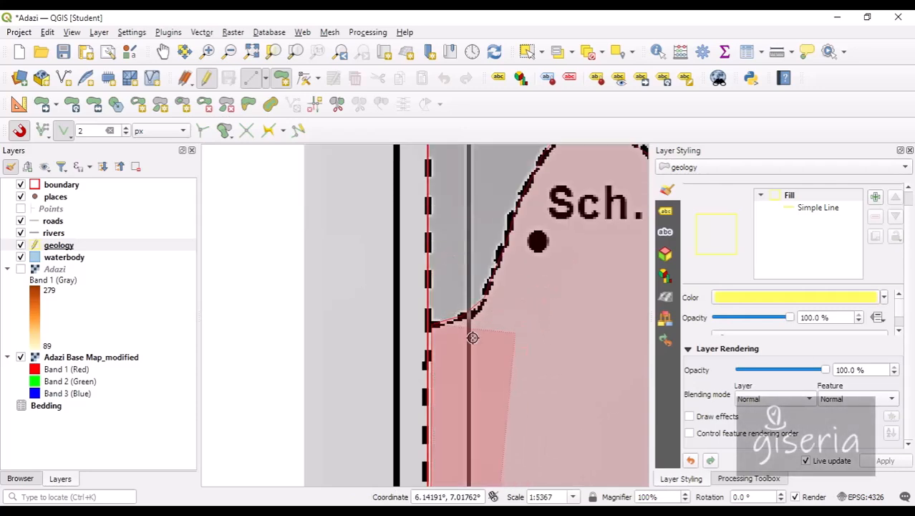
scroll(407, 320, "down", 4)
scroll(409, 320, "up", 5)
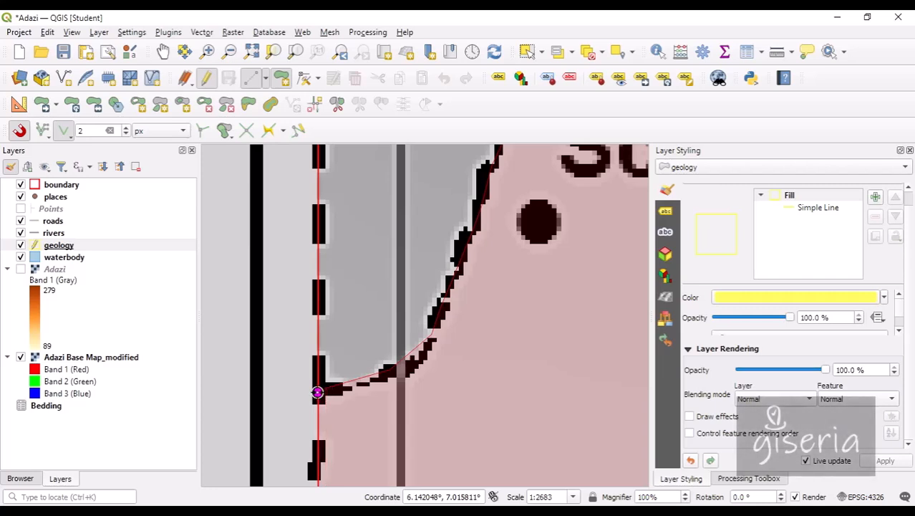
right_click(332, 350)
Enter Sandstone as the new geology polygon's lithology and Sst as its code, and save the attributes
left_click(475, 262)
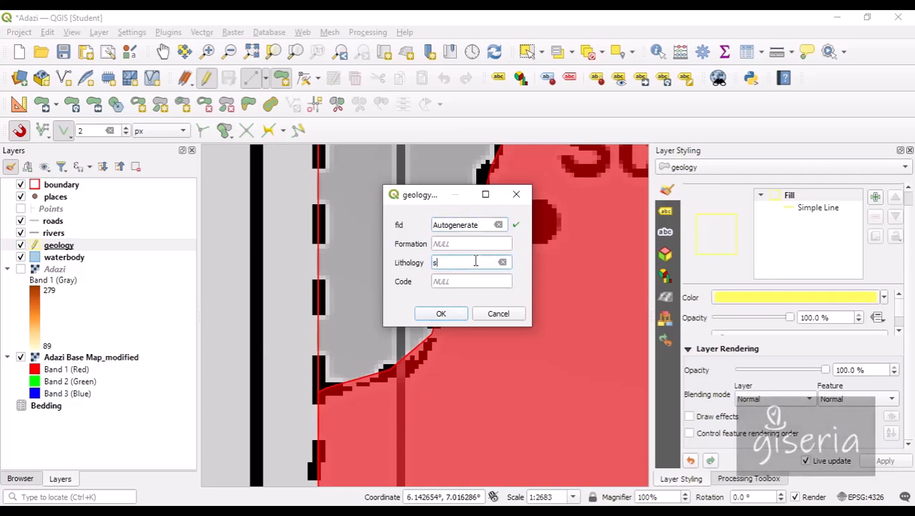
key("BackSpace")
key("BackSpace")
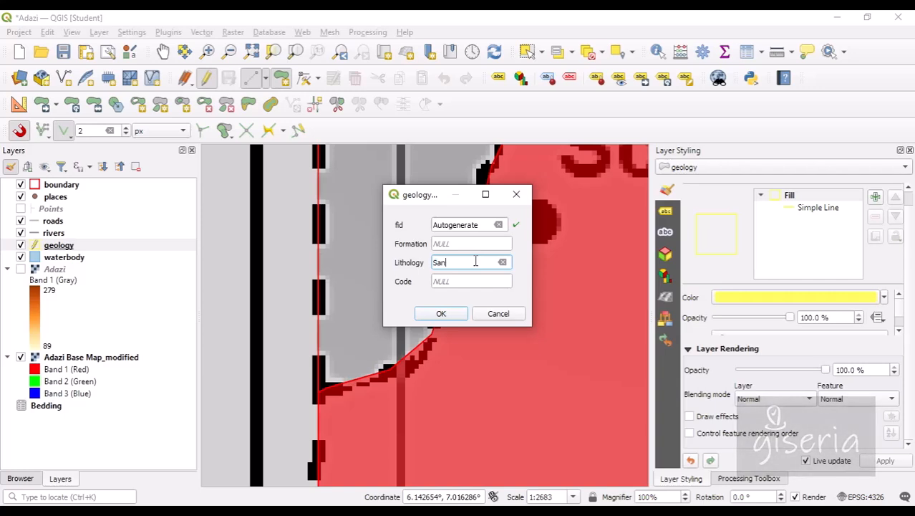
type("Sand")
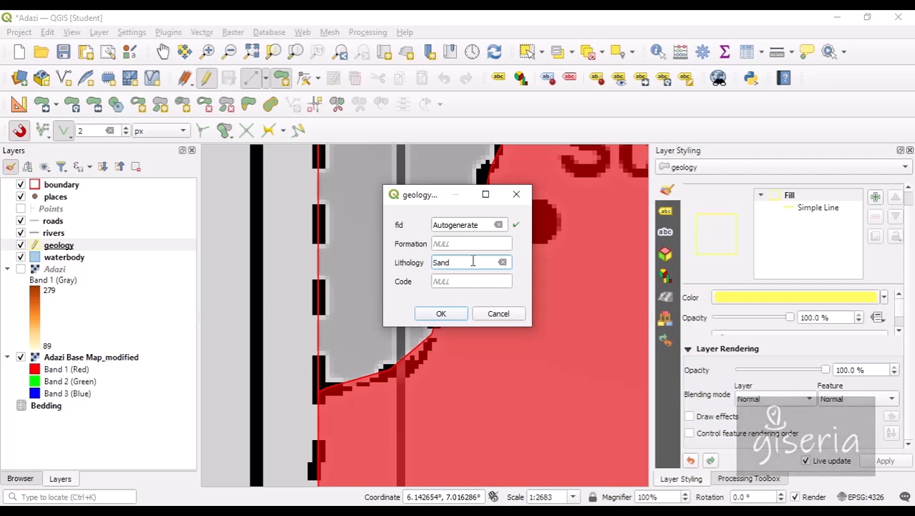
type("stone")
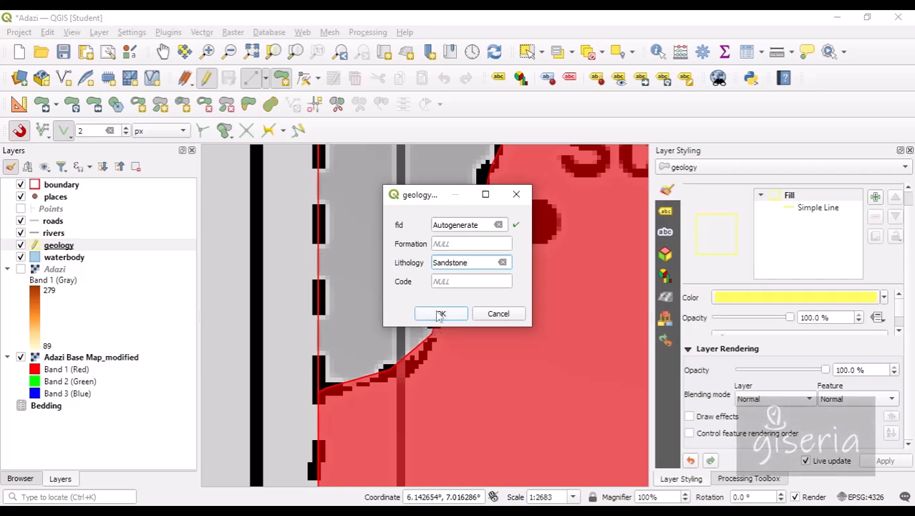
left_click(462, 281)
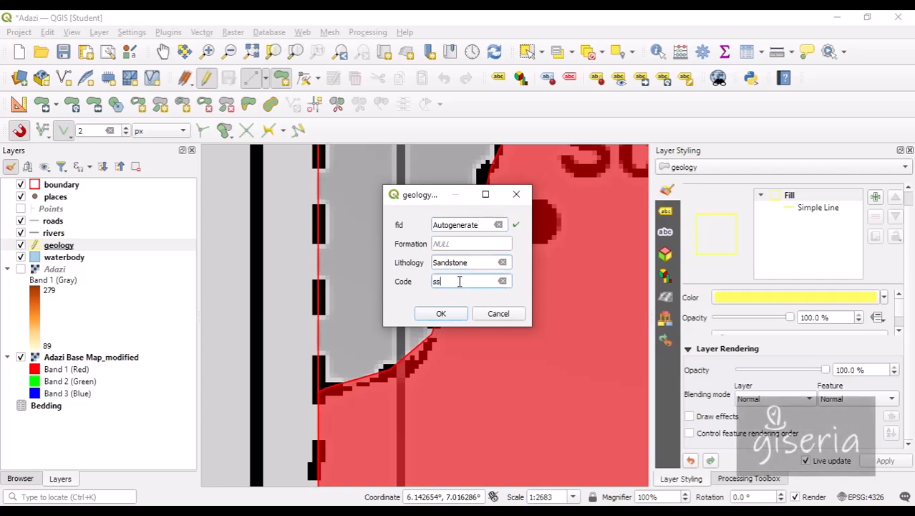
type("ss")
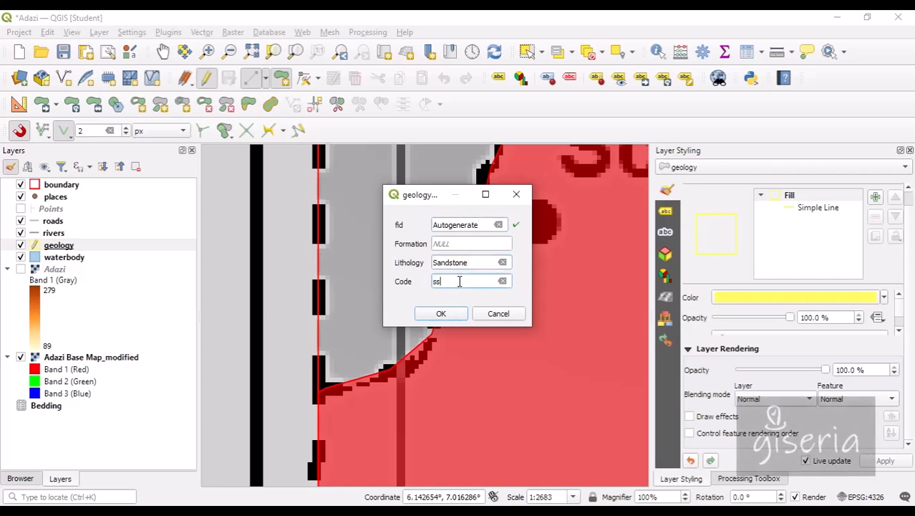
type("t")
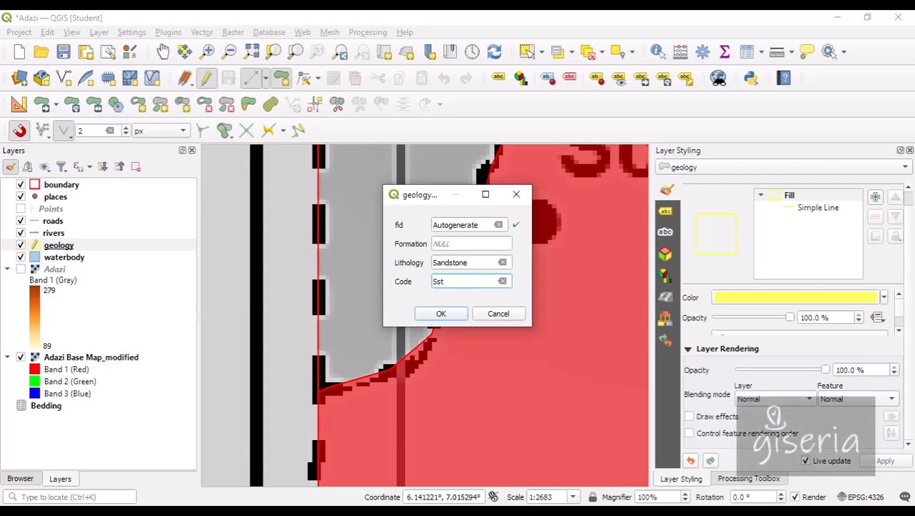
left_click(441, 314)
Add a ring to the sandstone polygon by stream-digitizing the small enclosed outcrop near the western boundary, just above the horizontal grid line
scroll(407, 333, "down", 2)
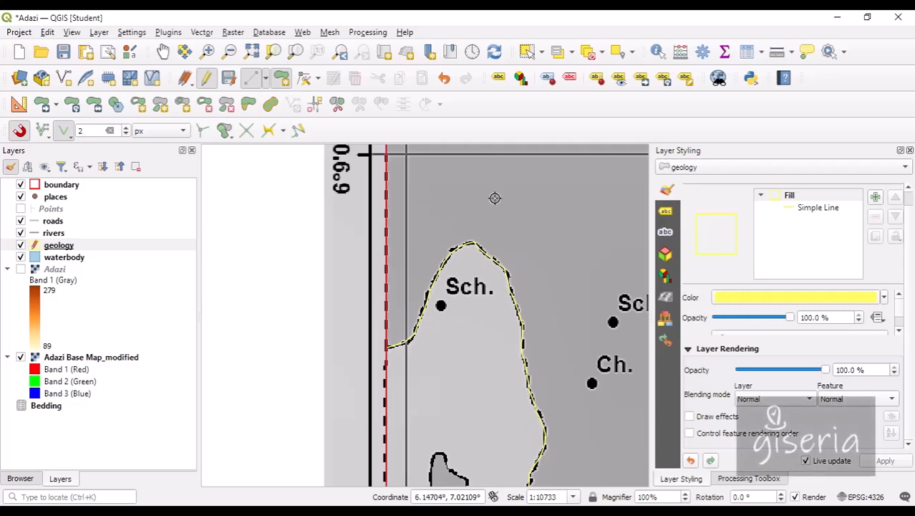
left_click(163, 51)
left_click_drag(424, 358, 372, 192)
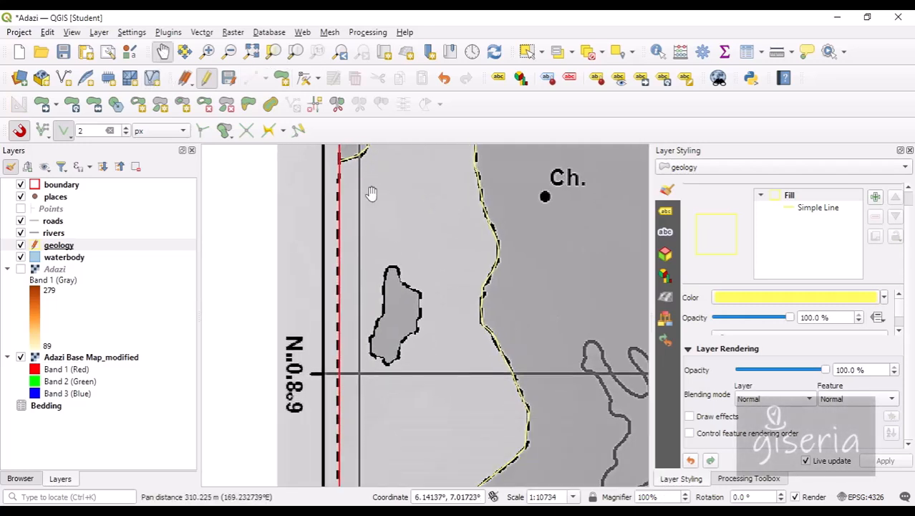
left_click(139, 105)
scroll(388, 293, "up", 1)
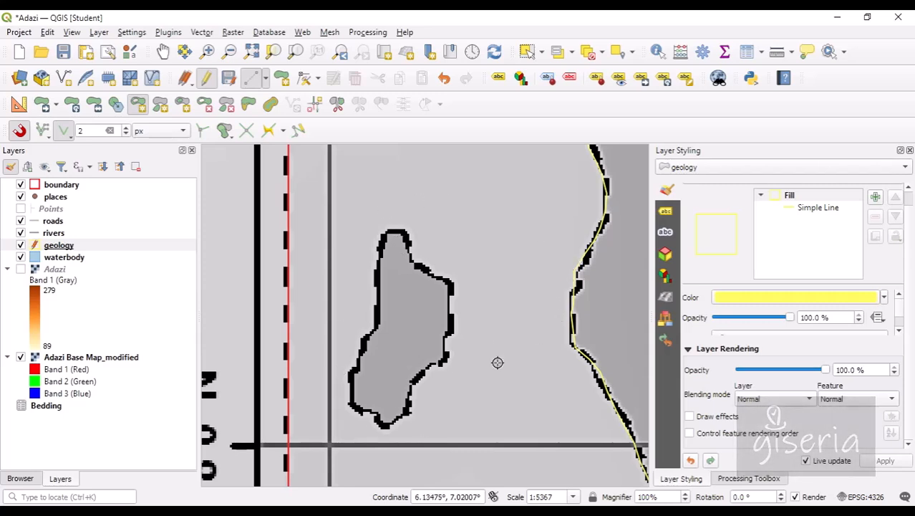
scroll(387, 270, "up", 2)
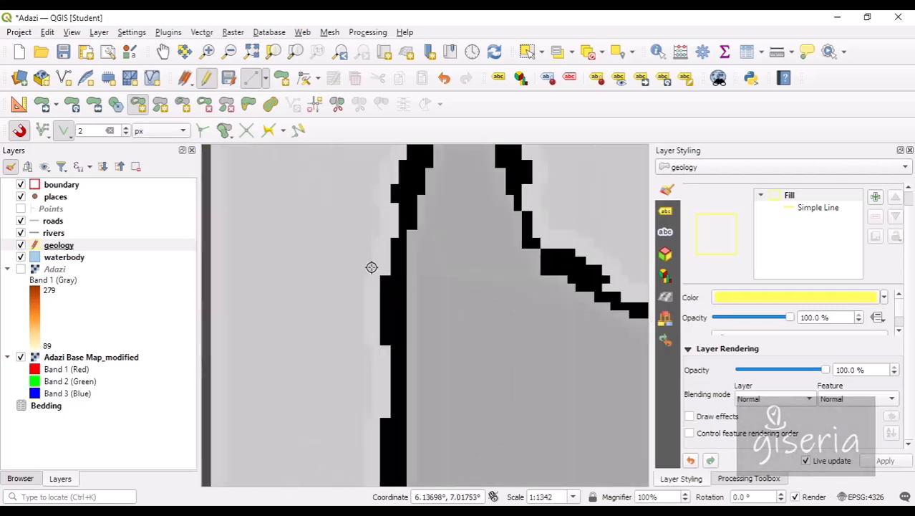
scroll(383, 266, "down", 1)
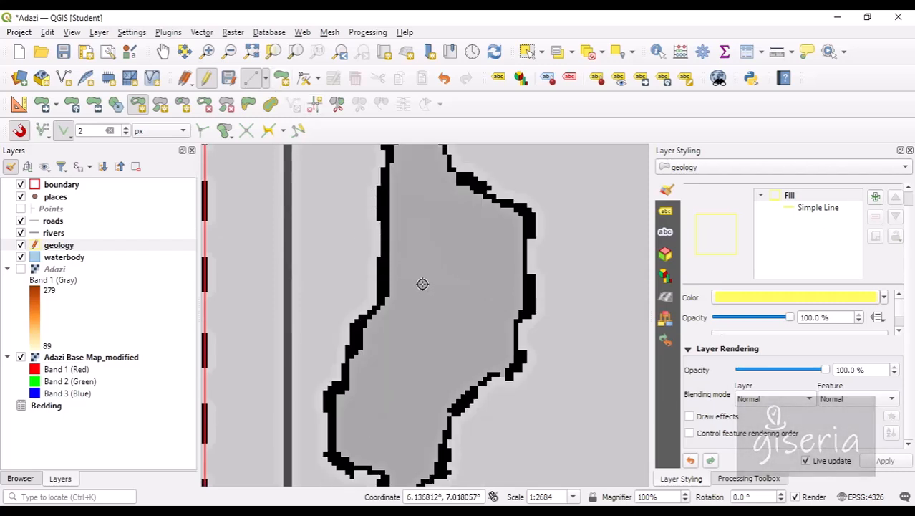
scroll(423, 281, "down", 1)
scroll(423, 280, "up", 1)
scroll(424, 279, "down", 1)
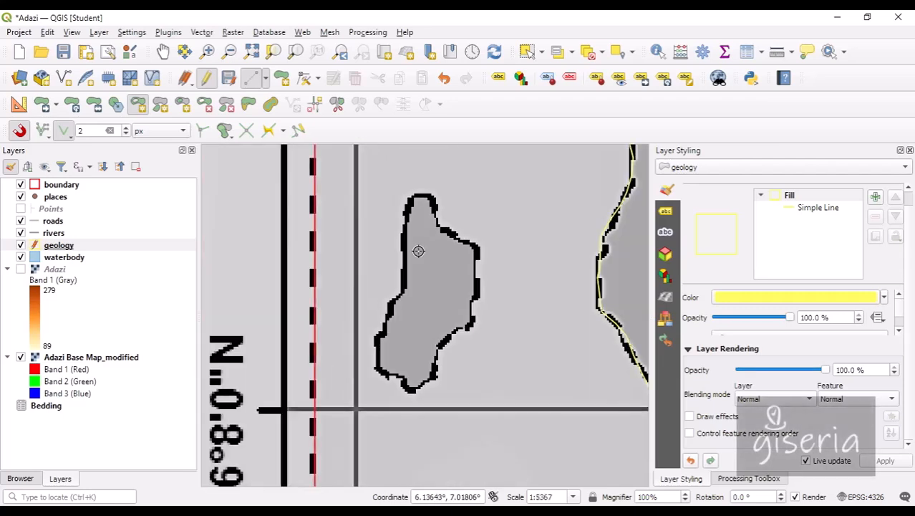
left_click(266, 78)
left_click(289, 127)
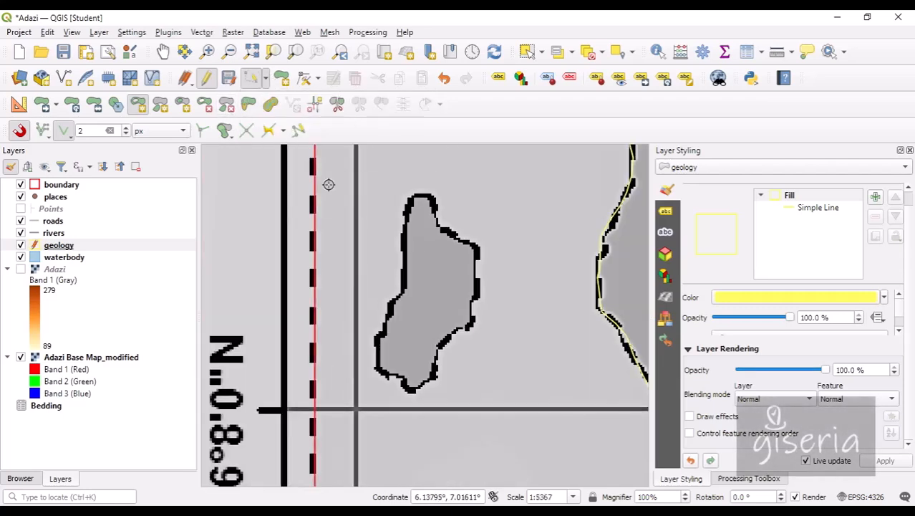
left_click(405, 223)
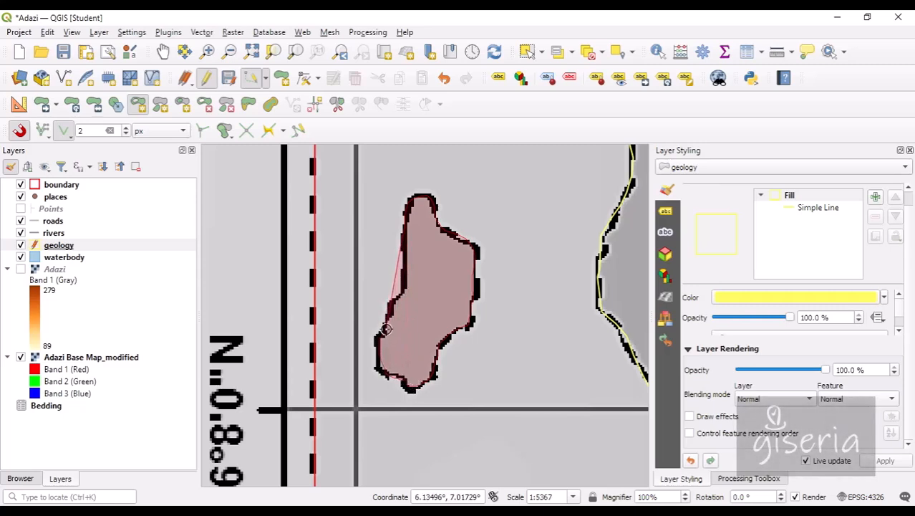
right_click(405, 275)
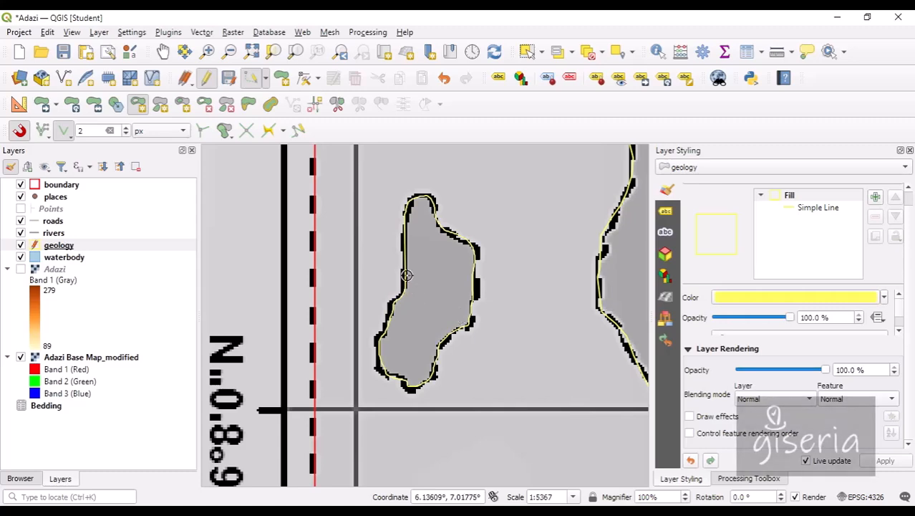
Try Outline: Filled Line as the symbol layer type of the geology layer's outline
scroll(348, 239, "down", 2)
scroll(348, 238, "down", 2)
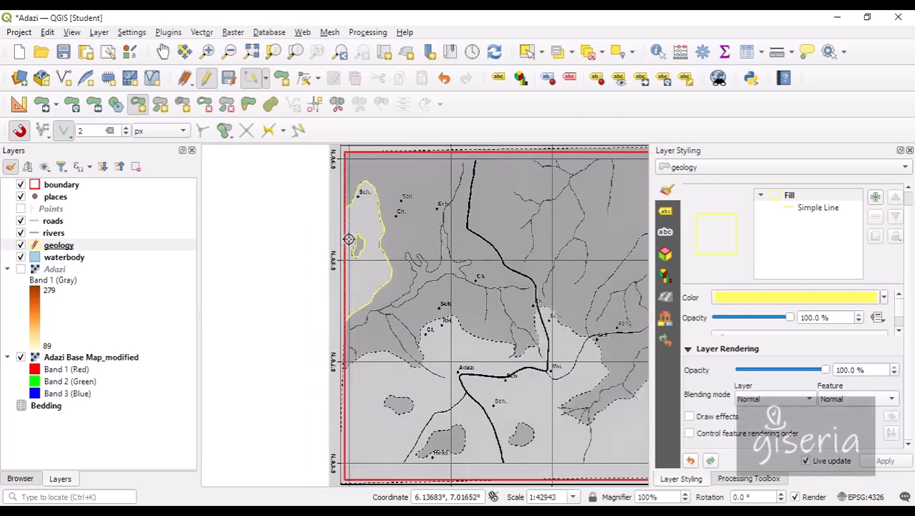
scroll(348, 239, "up", 2)
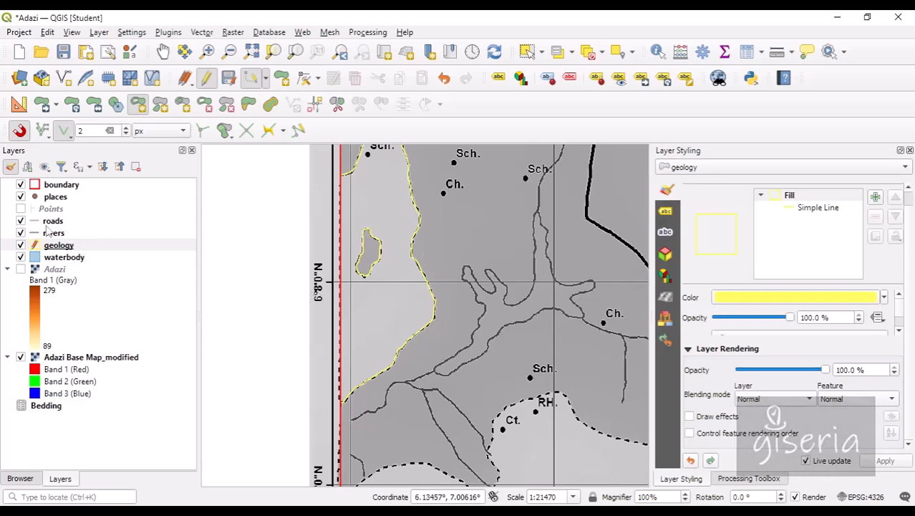
left_click(819, 197)
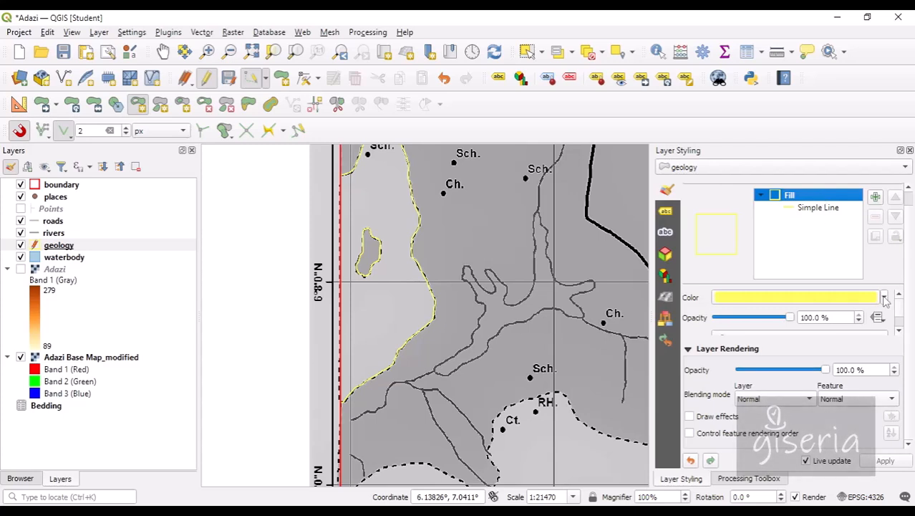
left_click(819, 208)
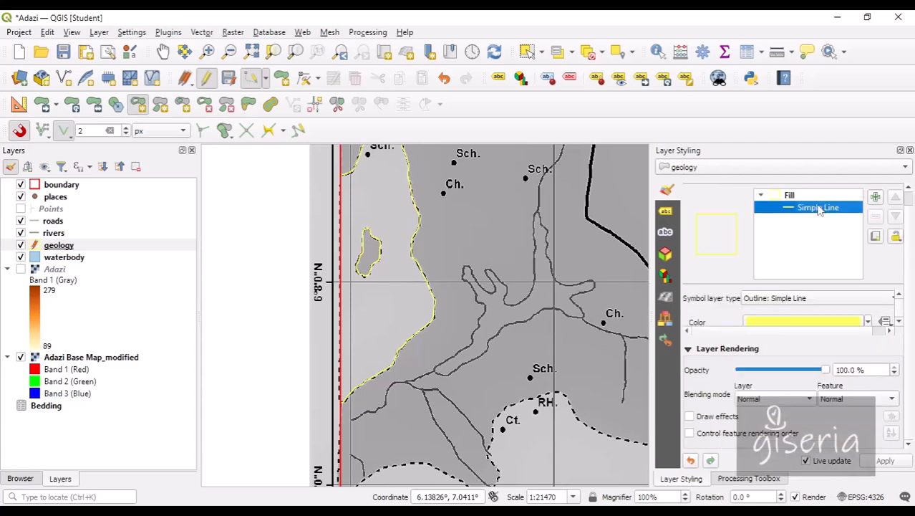
left_click(856, 299)
left_click(795, 199)
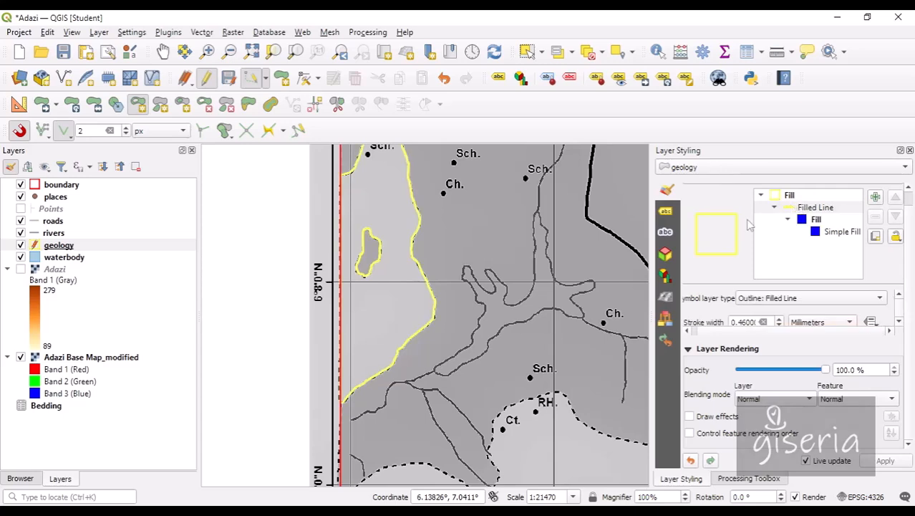
Examine the settings of the geology symbol's filled line and its nested fill layers
left_click(817, 219)
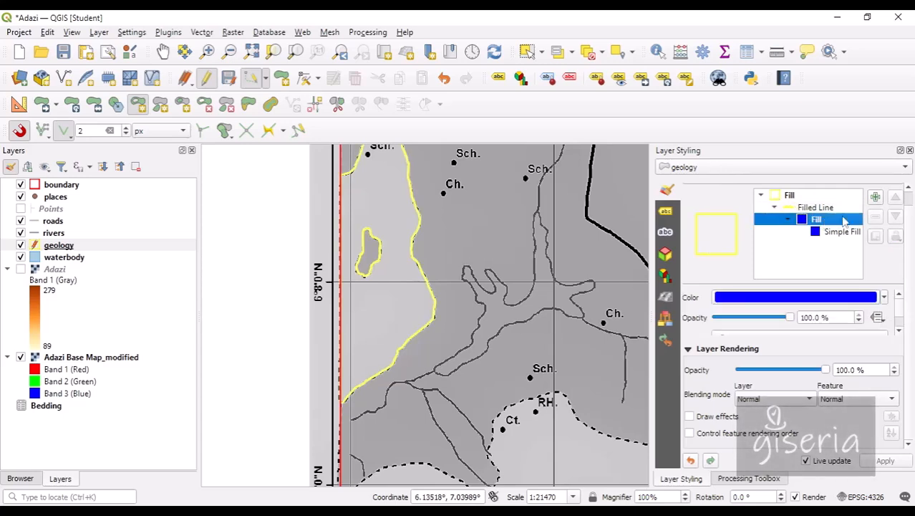
left_click(834, 233)
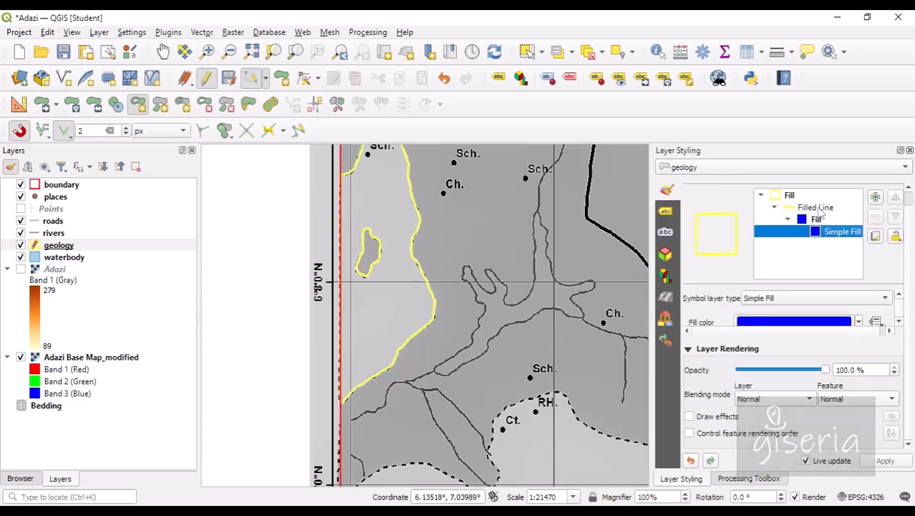
left_click(809, 207)
left_click(817, 220)
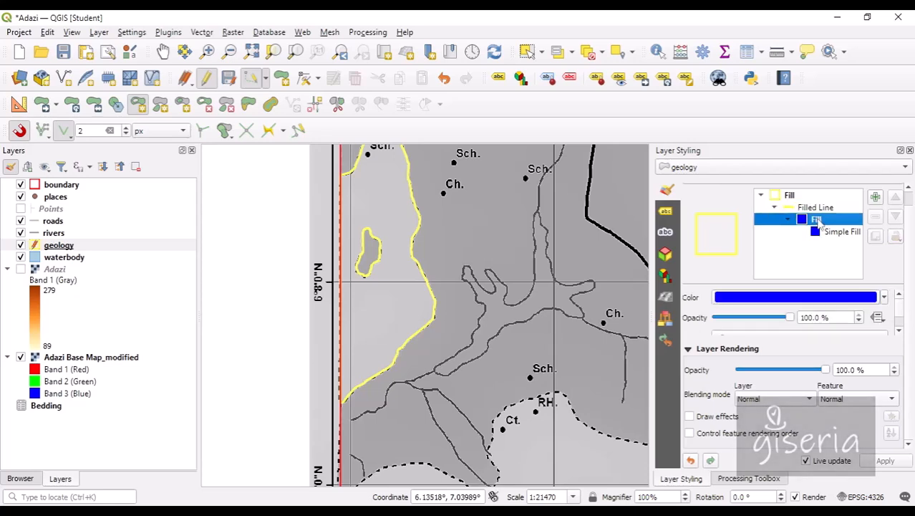
left_click(803, 197)
left_click(809, 208)
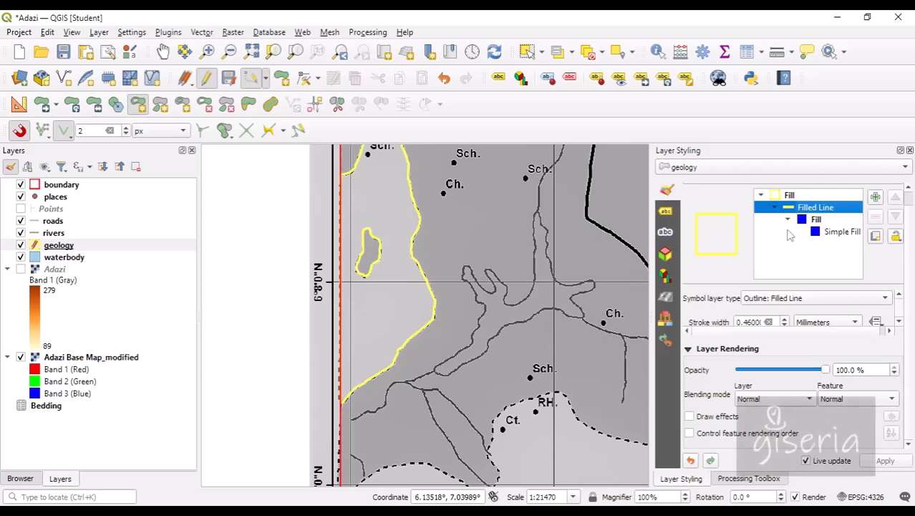
left_click(820, 219)
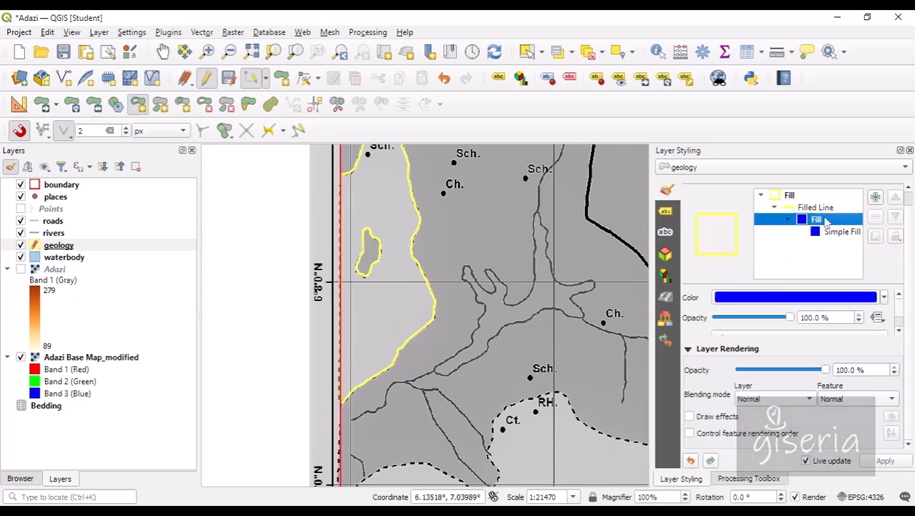
left_click(809, 208)
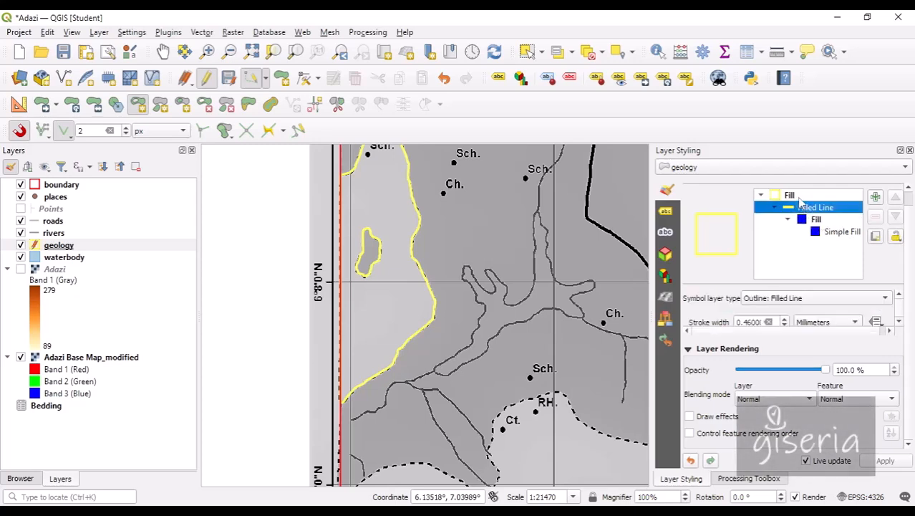
Change the geology layer's symbol layer type to Simple Fill
left_click(797, 195)
left_click(809, 209)
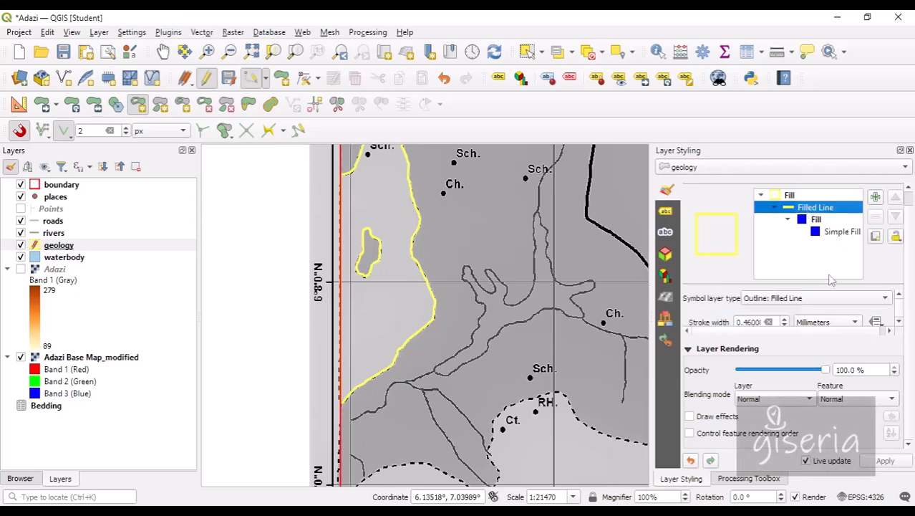
left_click(829, 298)
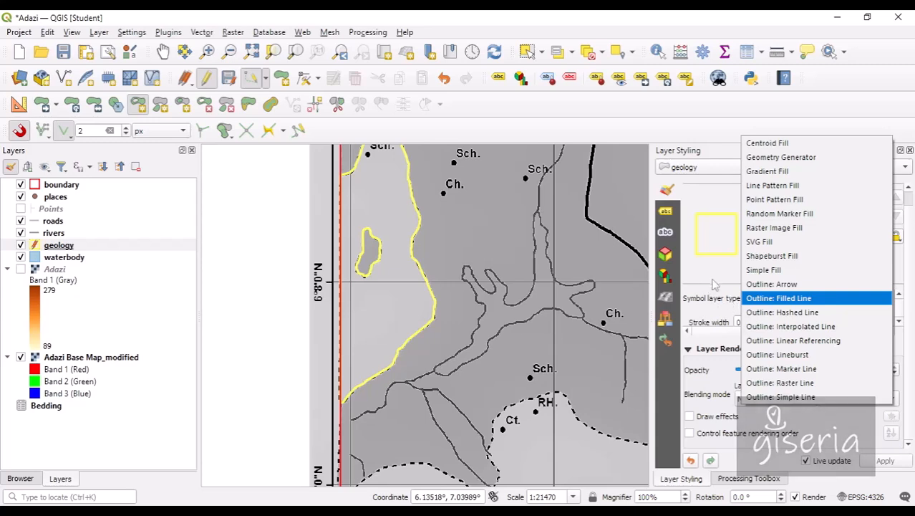
left_click(802, 270)
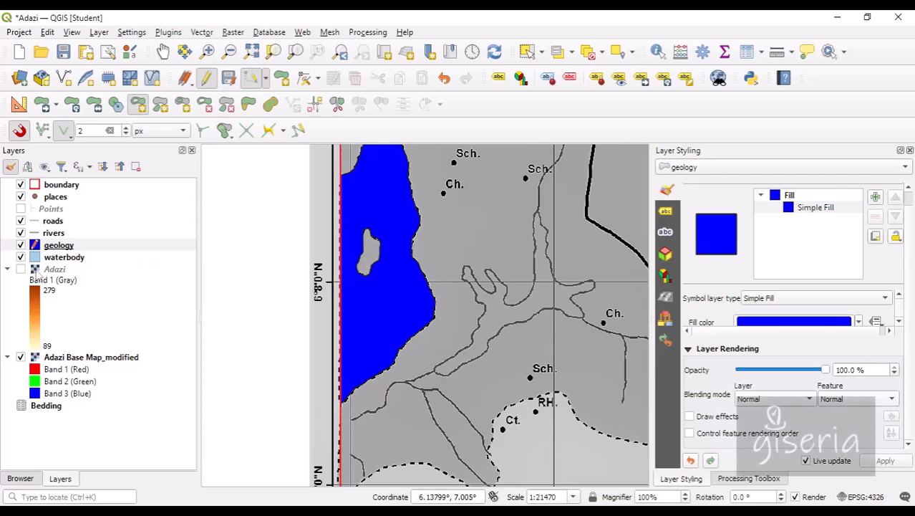
Check the recorded attributes in the geology layer's attribute table and close the table
right_click(66, 247)
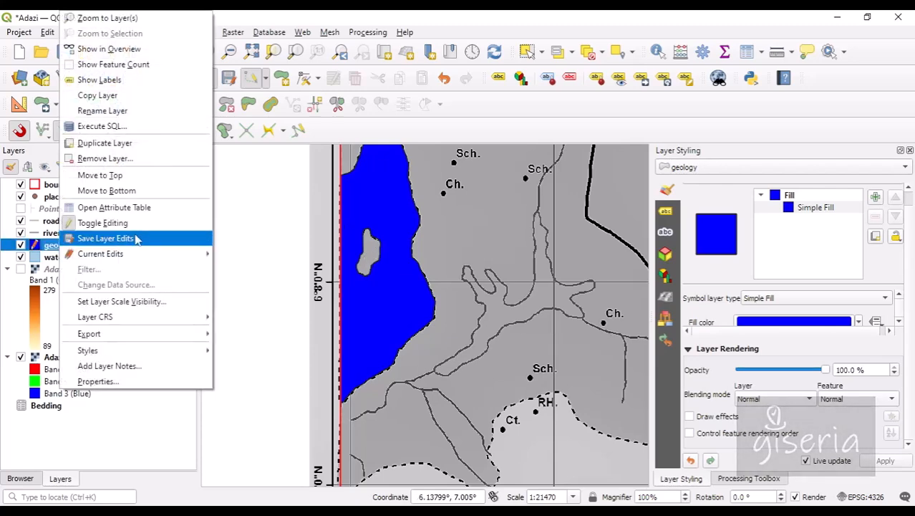
left_click(150, 209)
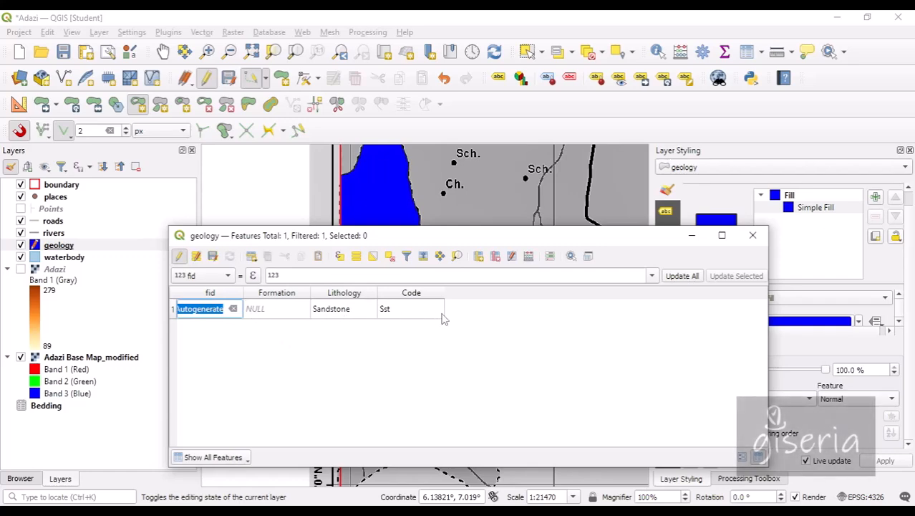
left_click(753, 235)
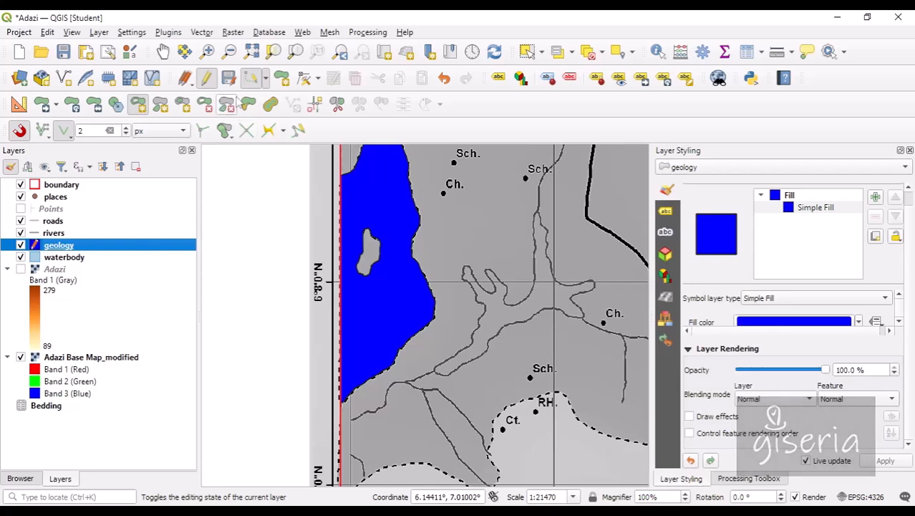
Save the geology layer's edits and make the waterbody layer active
left_click(229, 81)
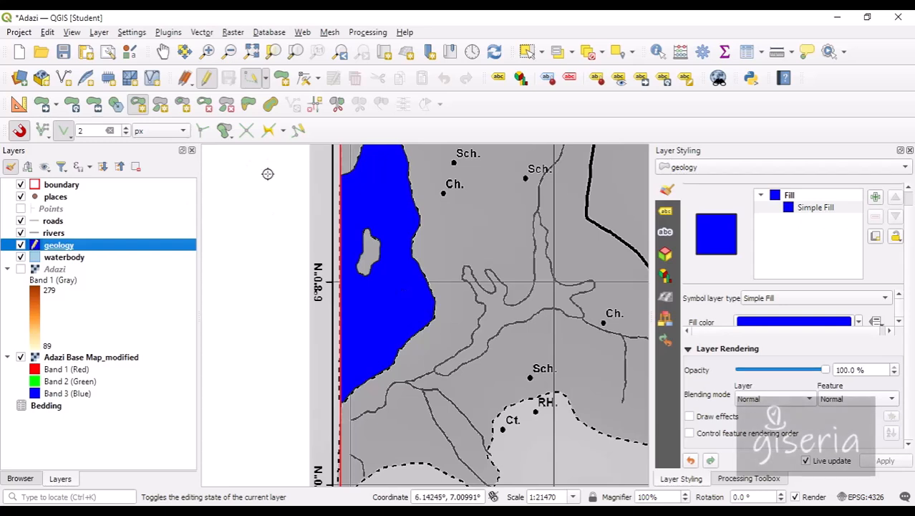
left_click(71, 260)
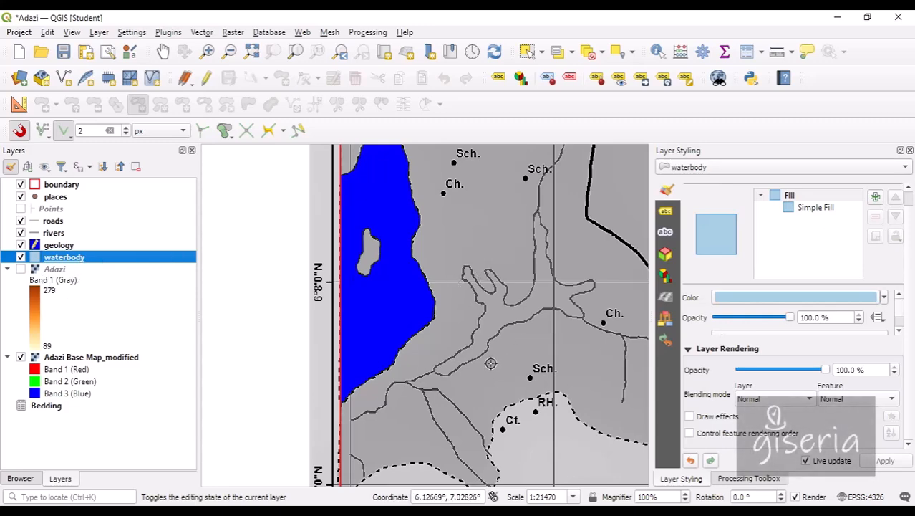
Turn on editing for the waterbody layer at the waterbody's southwestern end
scroll(469, 361, "up", 3)
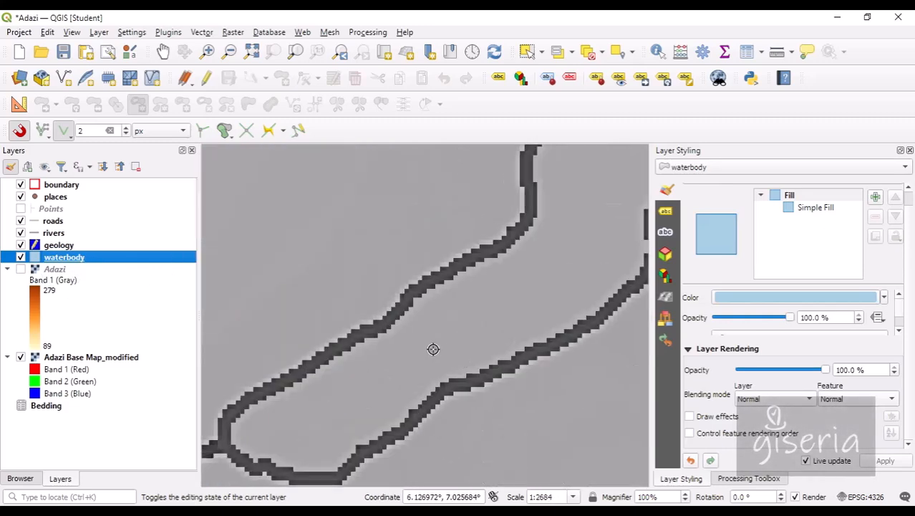
scroll(432, 349, "down", 1)
scroll(434, 350, "up", 1)
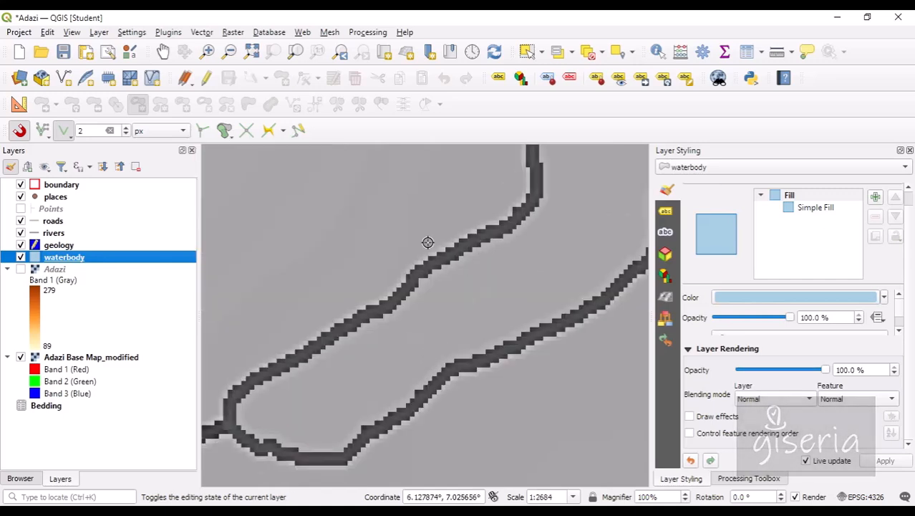
left_click(206, 77)
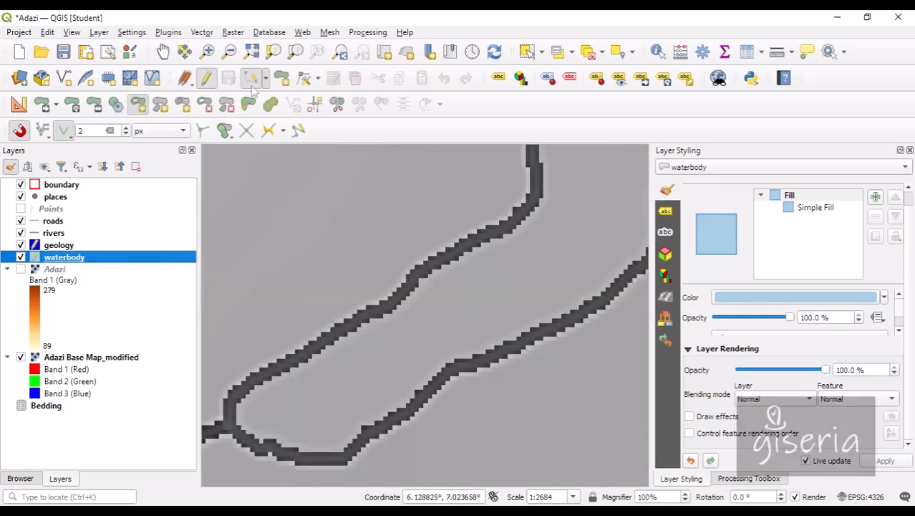
Try to trace the waterbody's southwestern end and the start of its southern bank with the Add Ring tool
left_click(533, 203)
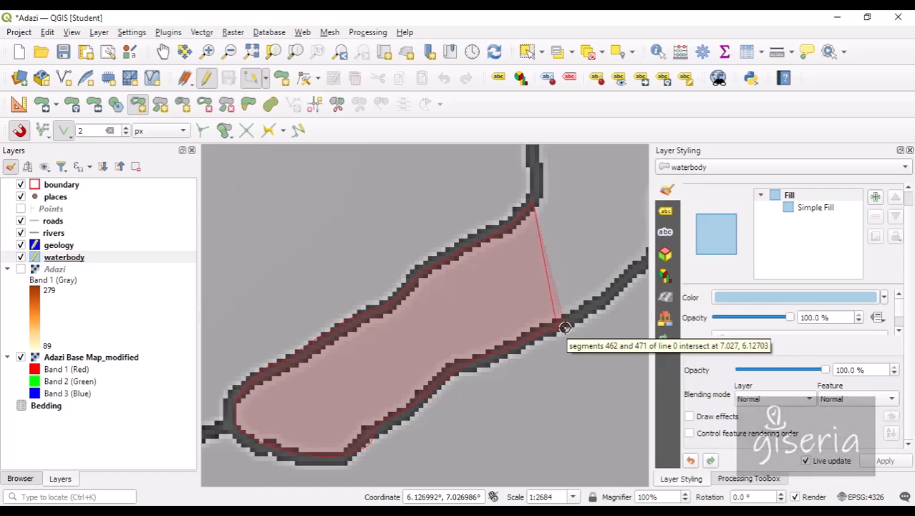
key("r")
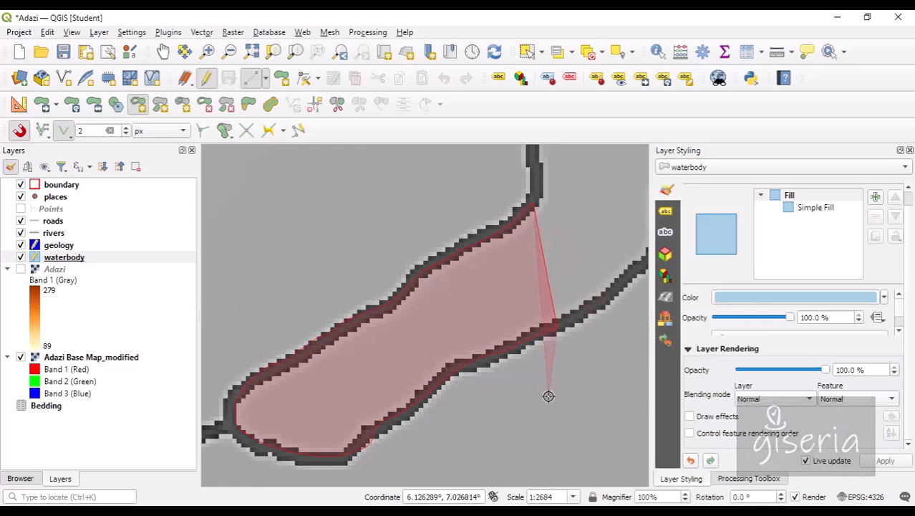
key("Up")
key("Right")
key("Right")
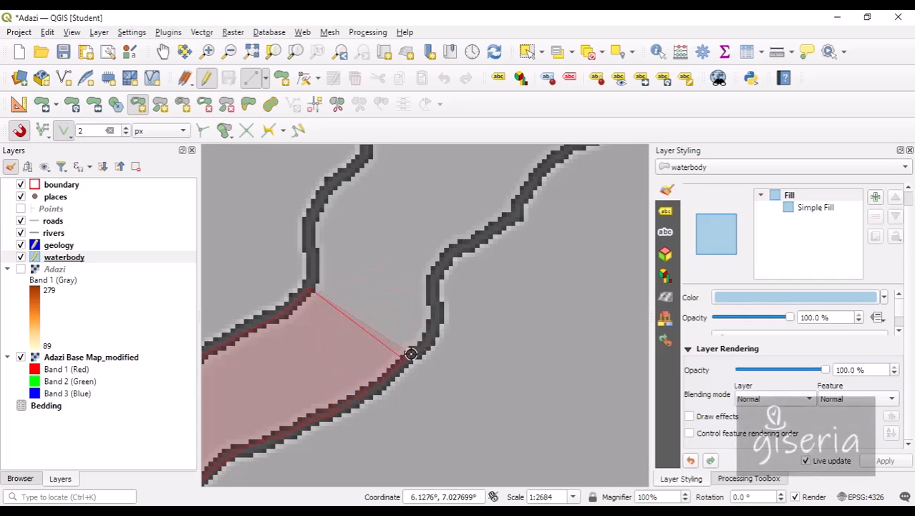
left_click(459, 248)
left_click_drag(520, 287, 285, 455)
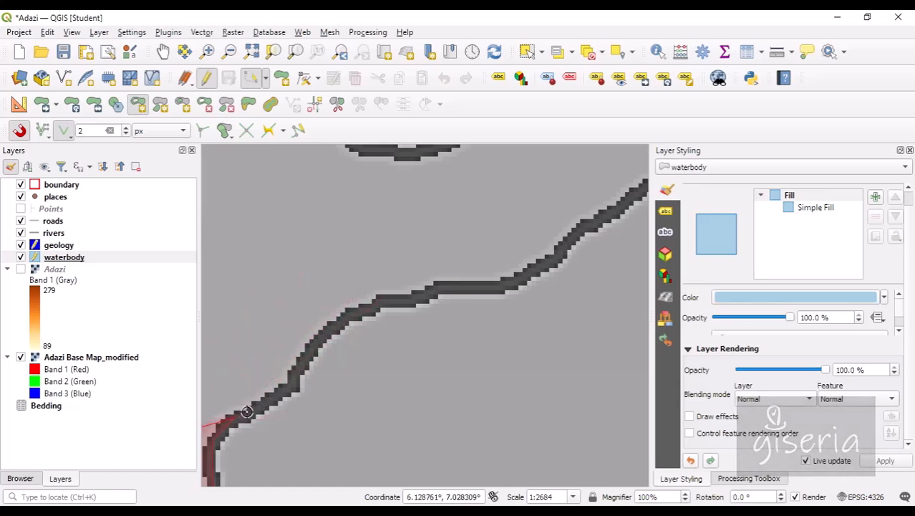
Try to continue the ring outline northeast along the waterbody's southern bank toward the vertical grid line
left_click(330, 335)
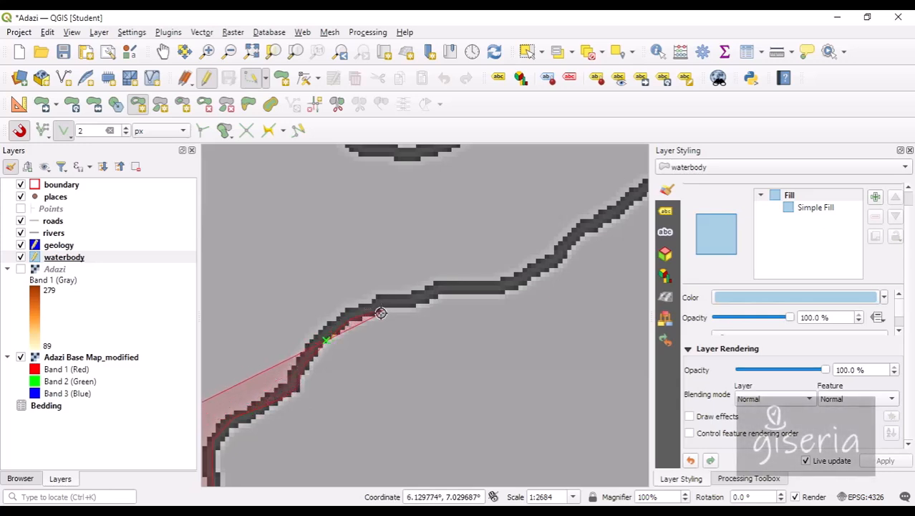
key("Up")
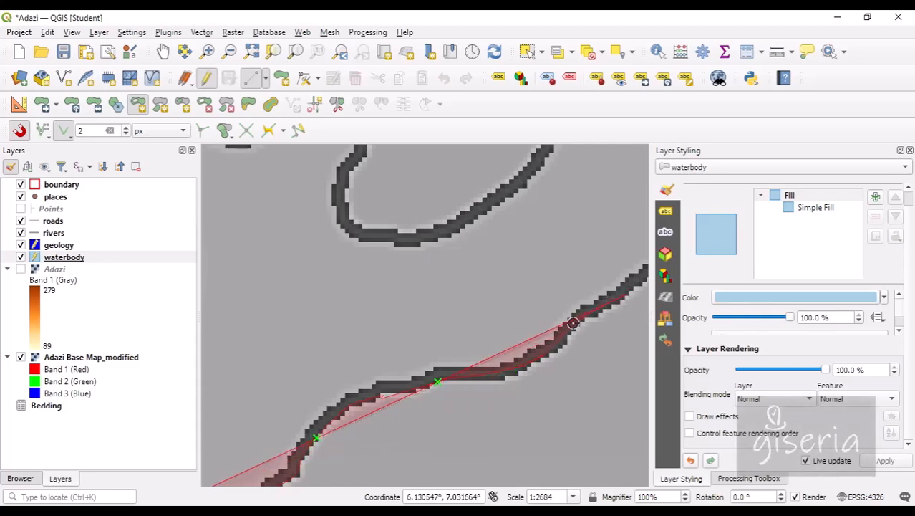
key("Right")
key("Right")
key("Up")
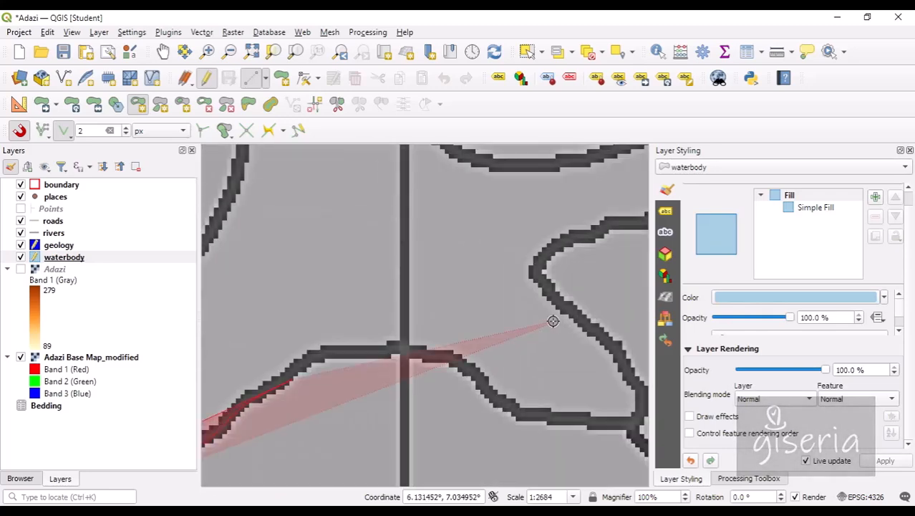
key("Right")
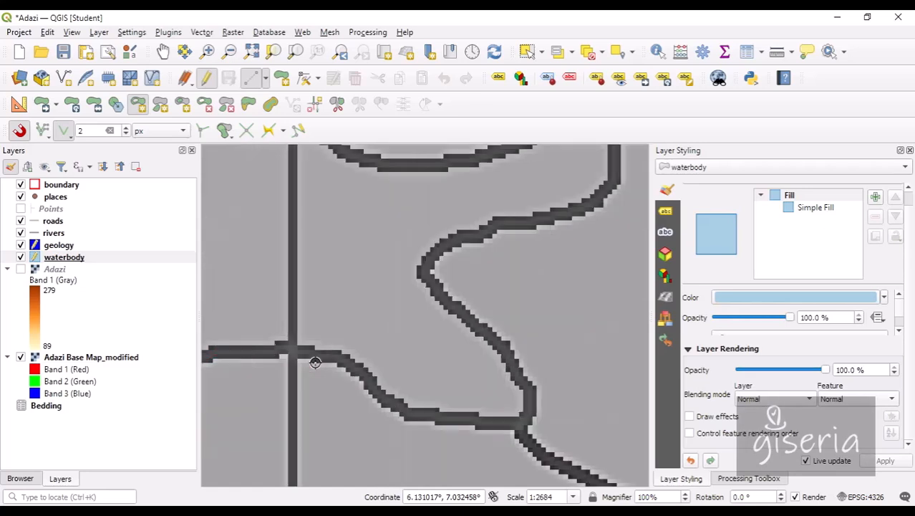
left_click(337, 361)
key("Left")
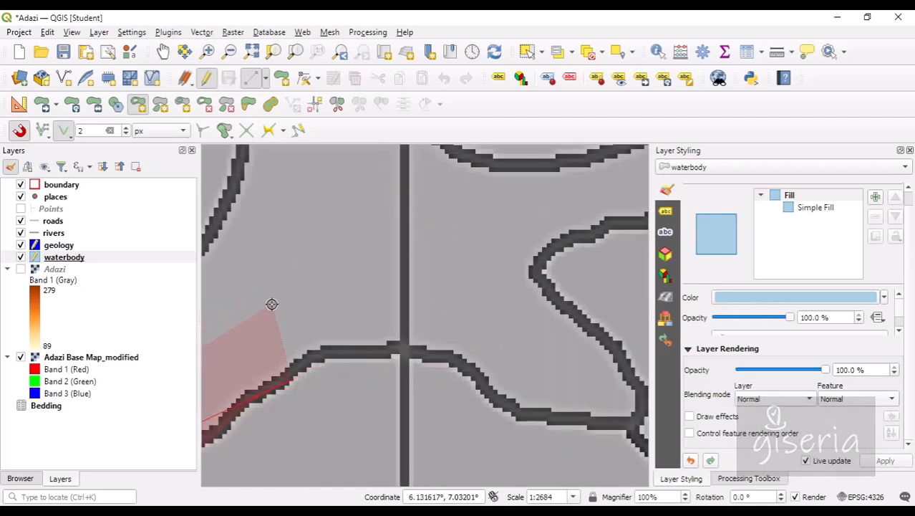
Narrow the Layers and Layer Styling panels to enlarge the map canvas
left_click_drag(202, 306, 84, 306)
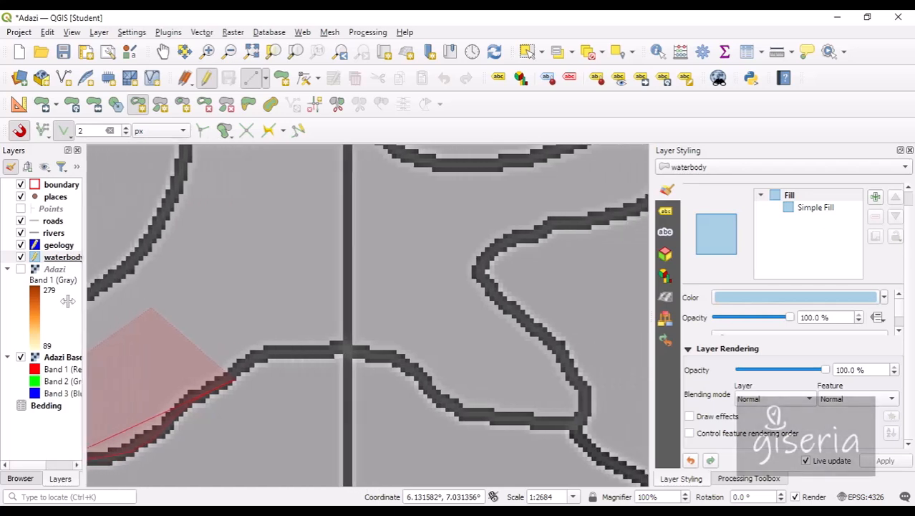
left_click_drag(654, 313, 731, 313)
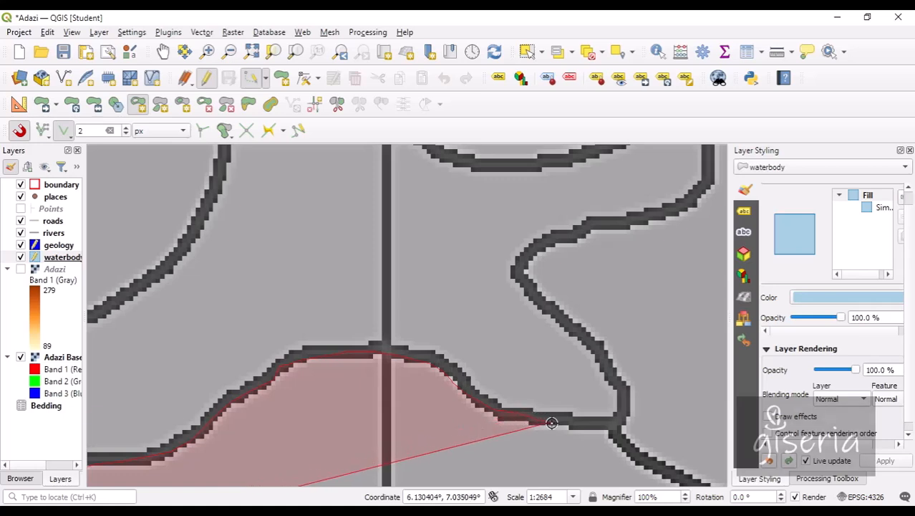
Try to trace the ring around the southeastern river junction and along the eastern arm's lower bank
left_click(607, 425)
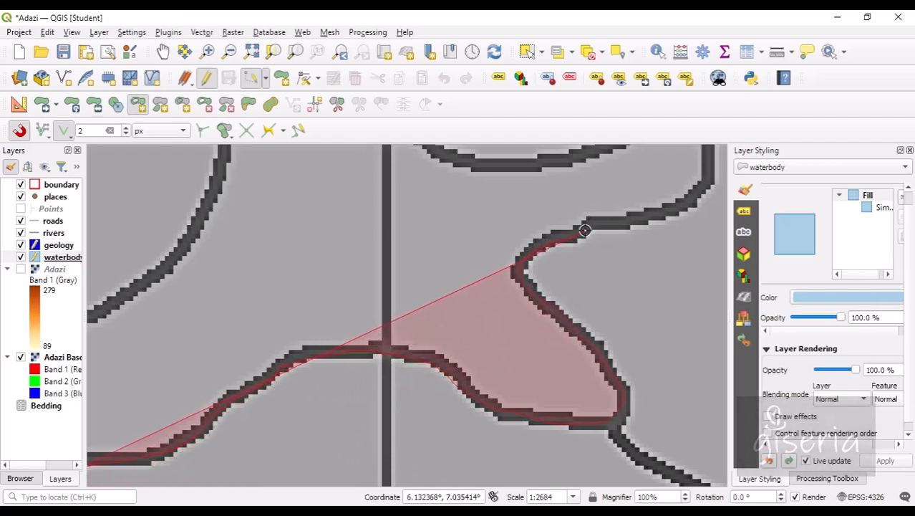
left_click(604, 227)
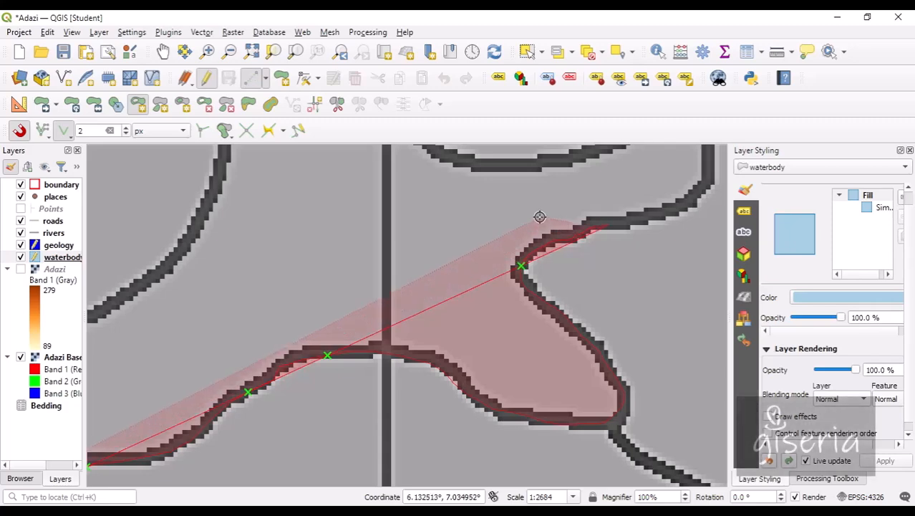
key("Up")
key("Up")
key("Up")
key("Up")
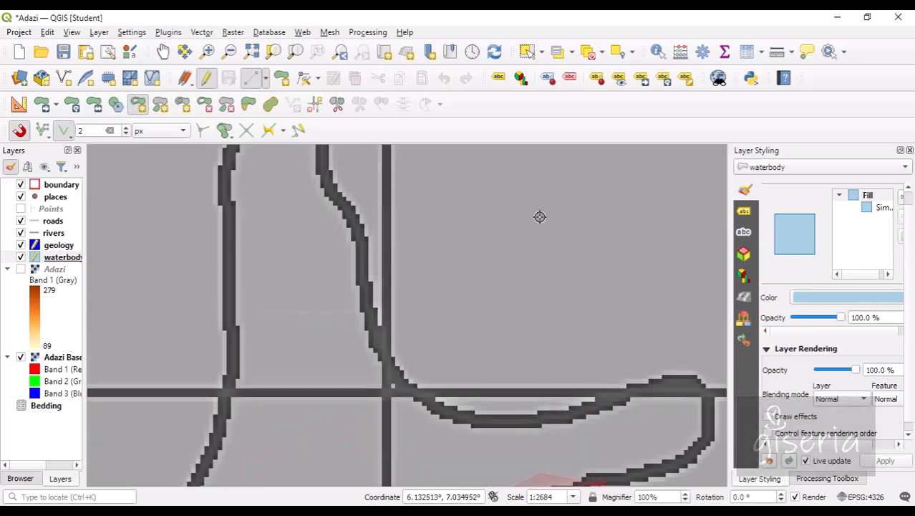
key("Down")
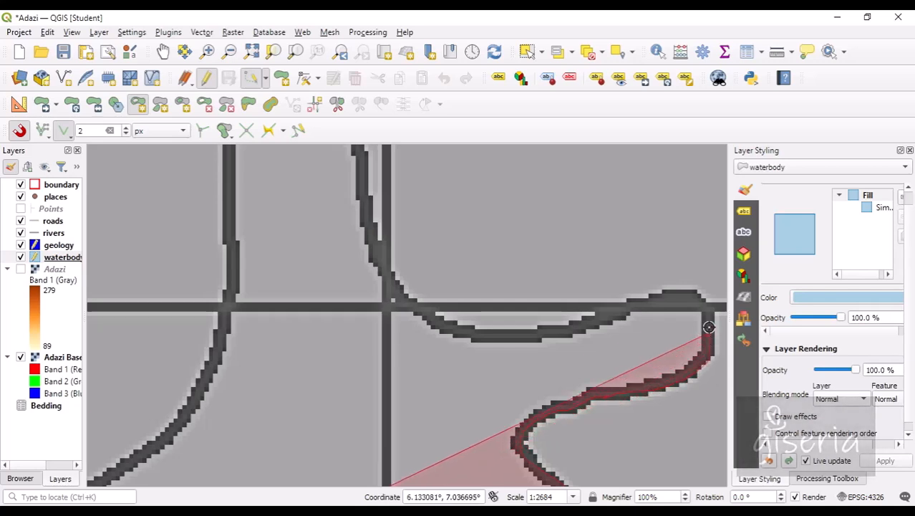
Remove the last traced vertices near the tip of the waterbody's eastern arm
key("BackSpace")
key("BackSpace")
key("BackSpace")
key("BackSpace")
key("BackSpace")
key("BackSpace")
key("BackSpace")
key("BackSpace")
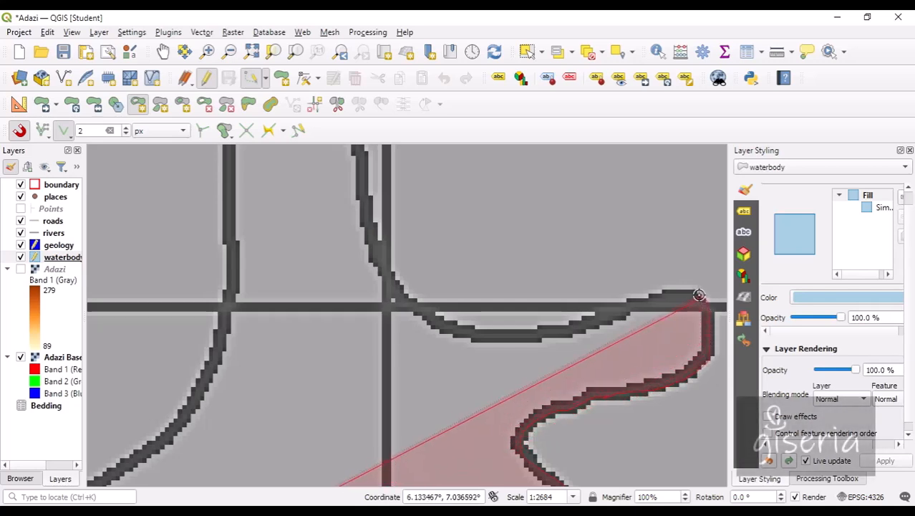
key("BackSpace")
key("BackSpace")
key("BackSpace")
key("BackSpace")
key("BackSpace")
key("BackSpace")
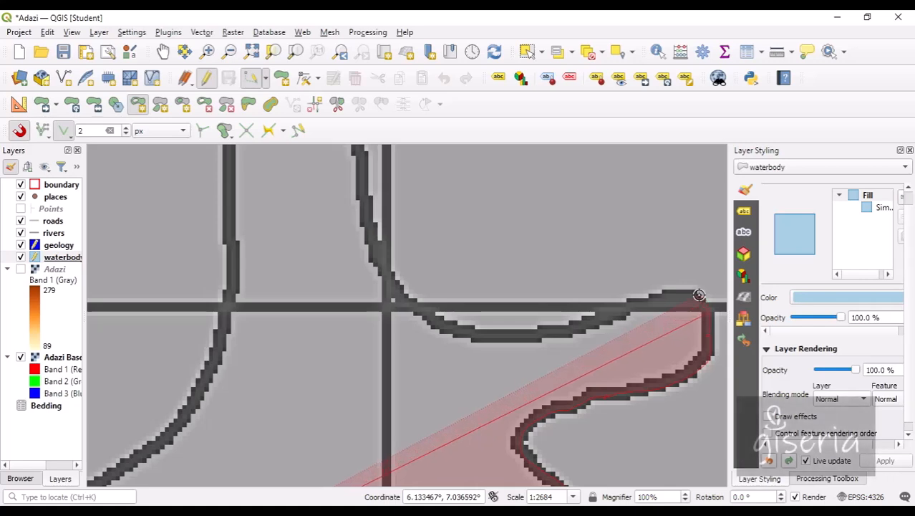
key("BackSpace")
key("BackSpace")
key("BackSpace")
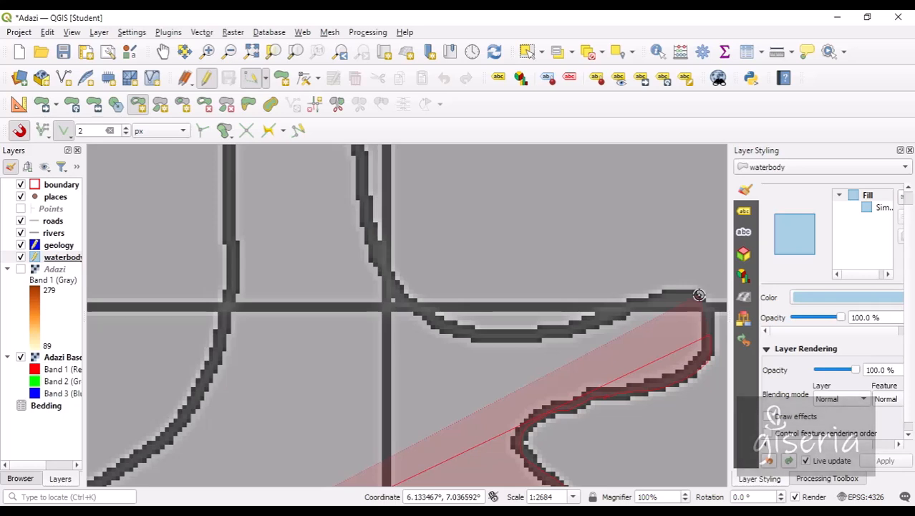
key("BackSpace")
key("BackSpace")
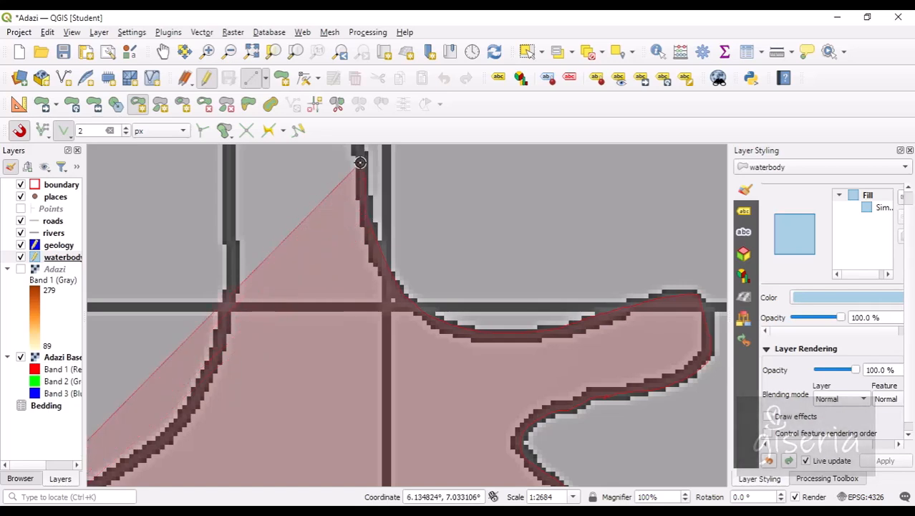
Try to trace the ring up the northern arm's east bank and around its tip
key("Up")
key("Up")
key("Up")
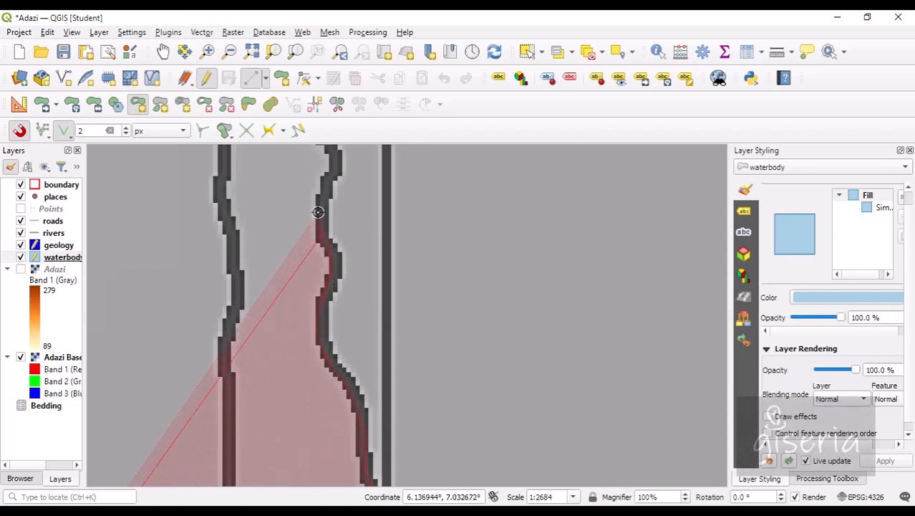
left_click(333, 168)
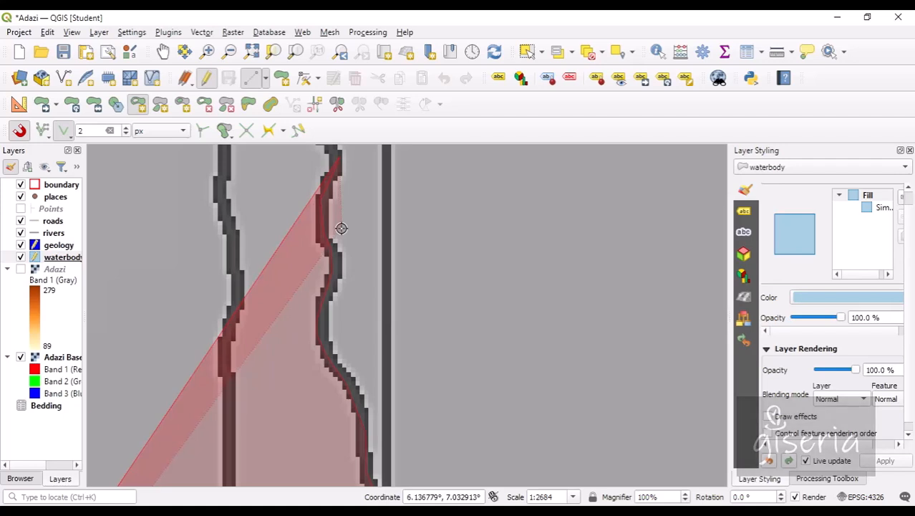
key("Up")
key("Up")
key("Up")
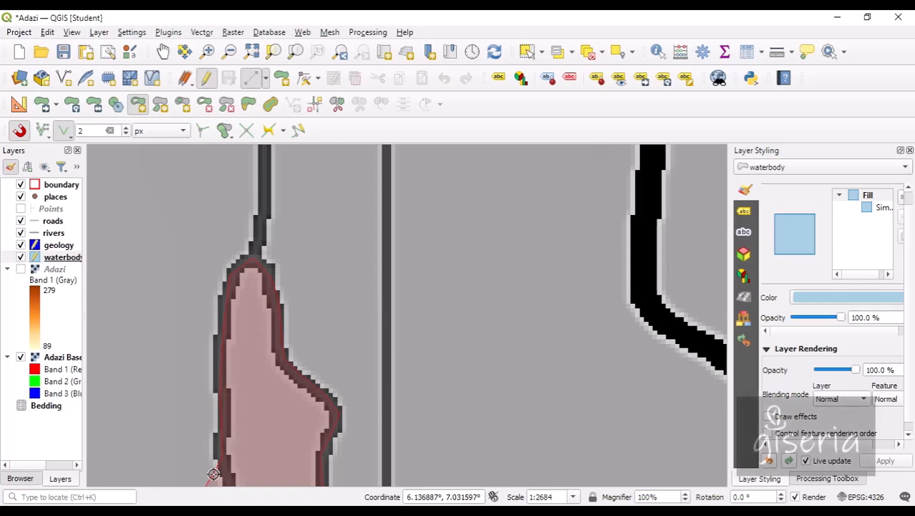
Try to trace the ring down the northern arm's west bank to below the horizontal grid line
key("Down")
key("Down")
key("Down")
key("Down")
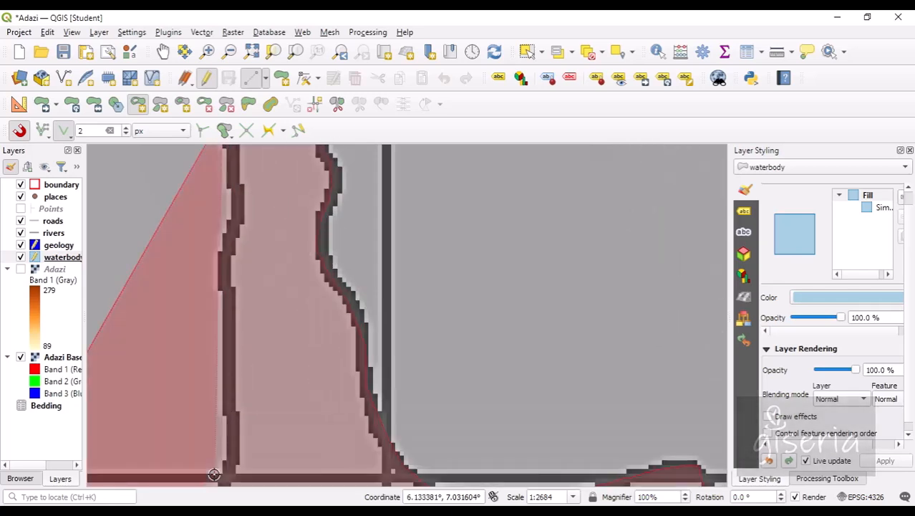
key("Up")
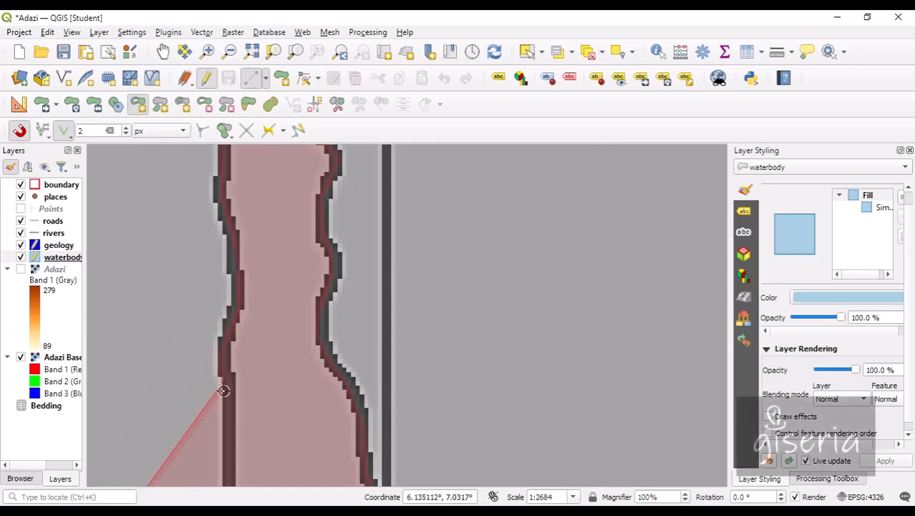
key("Down")
key("Down")
key("Down")
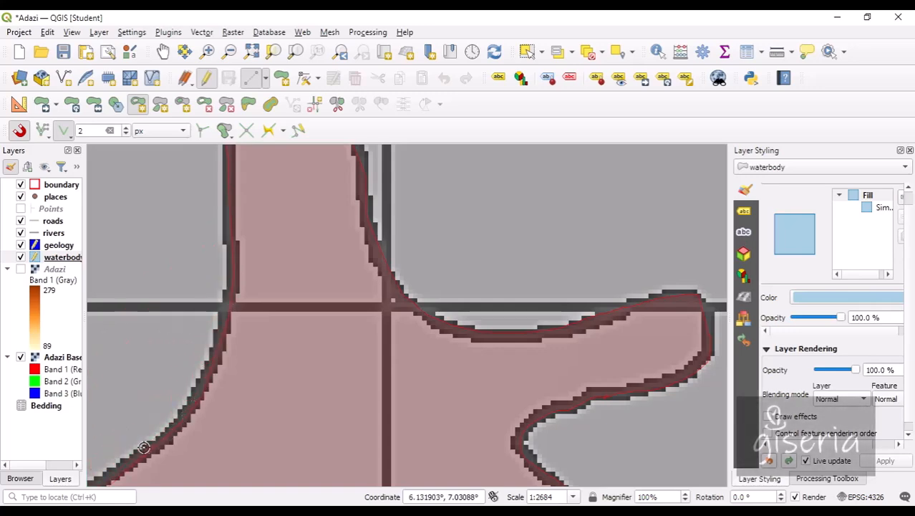
Try to trace the ring around the two finger-shaped arms on the waterbody's northwestern side
key("Left")
key("Down")
key("Left")
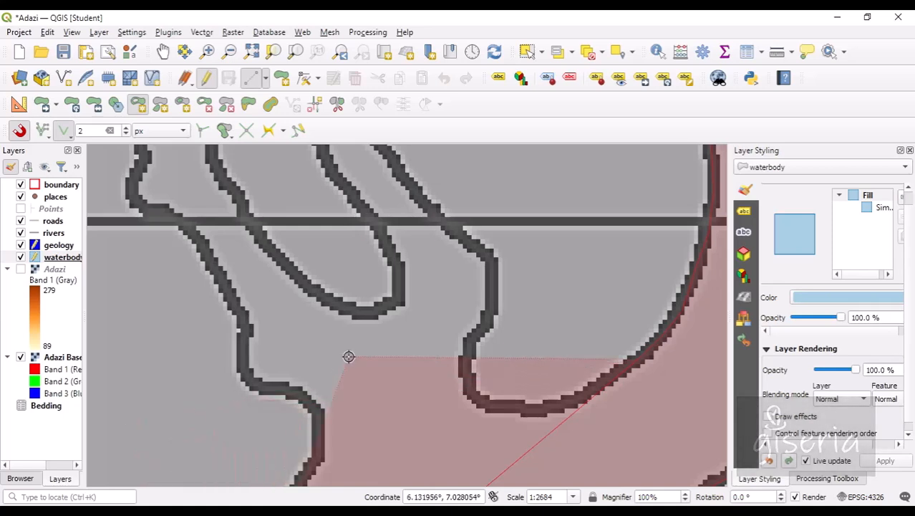
key("Up")
key("Down")
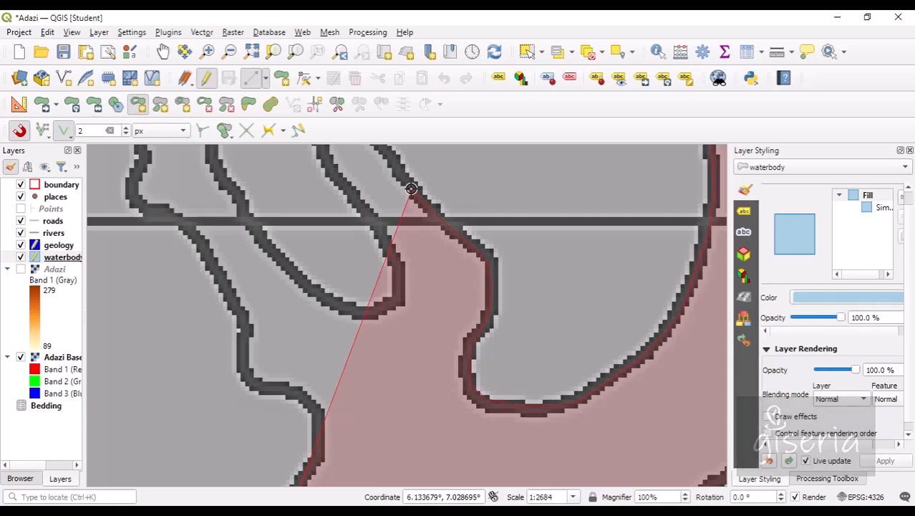
key("Up")
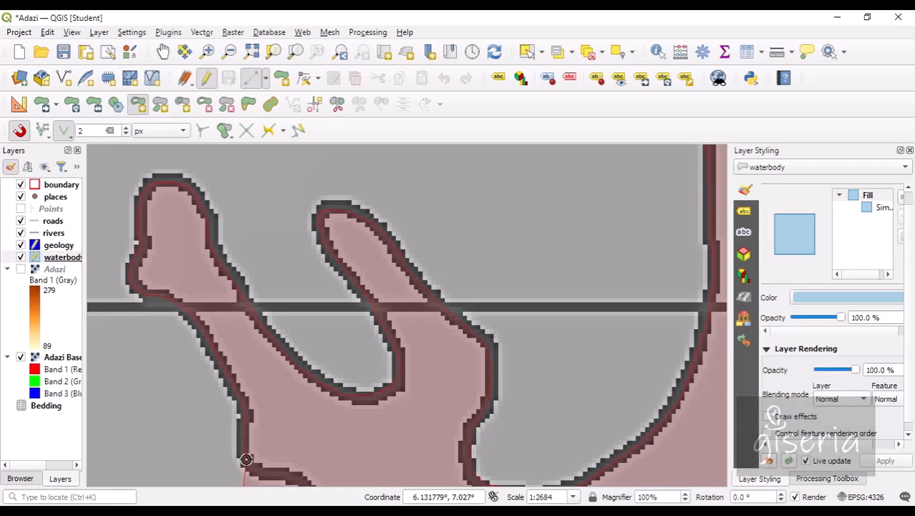
Try to trace the remaining northwestern bank back to the starting point and finish the outline as a ring
key("Down")
key("Down")
key("Down")
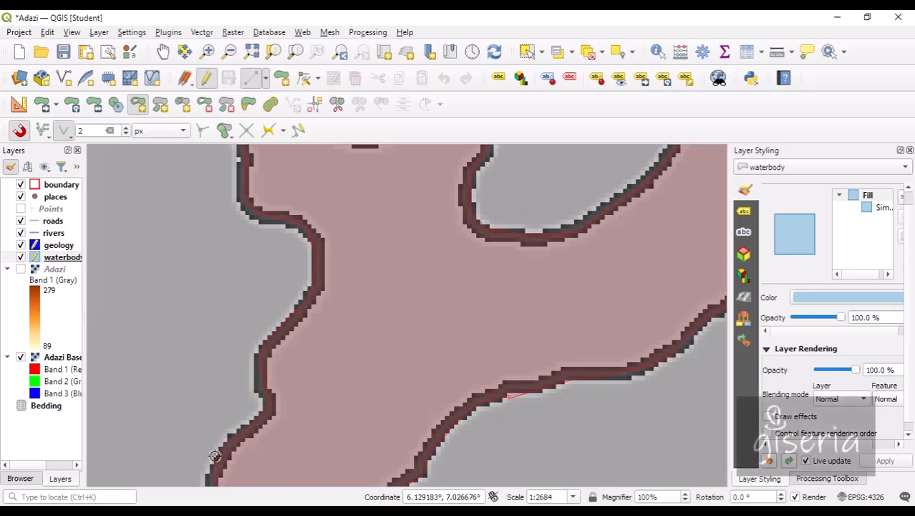
key("Down")
key("Down")
key("Left")
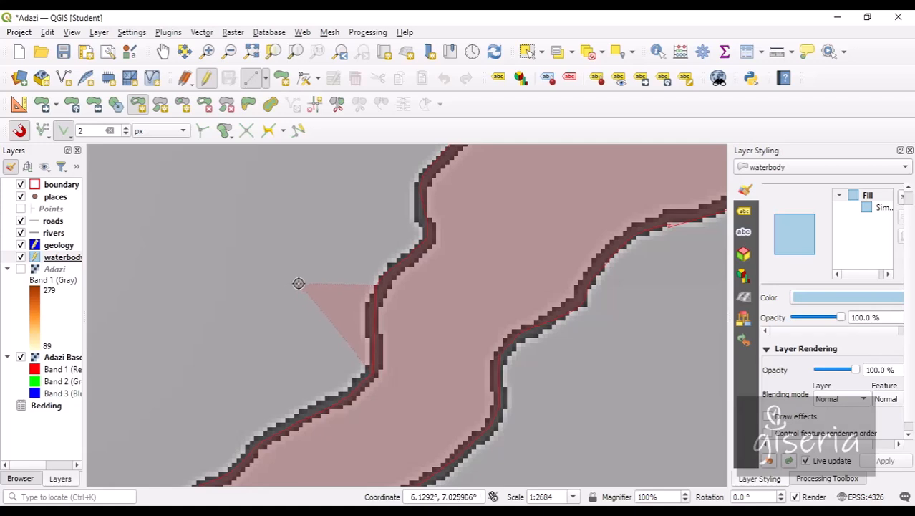
right_click(289, 293)
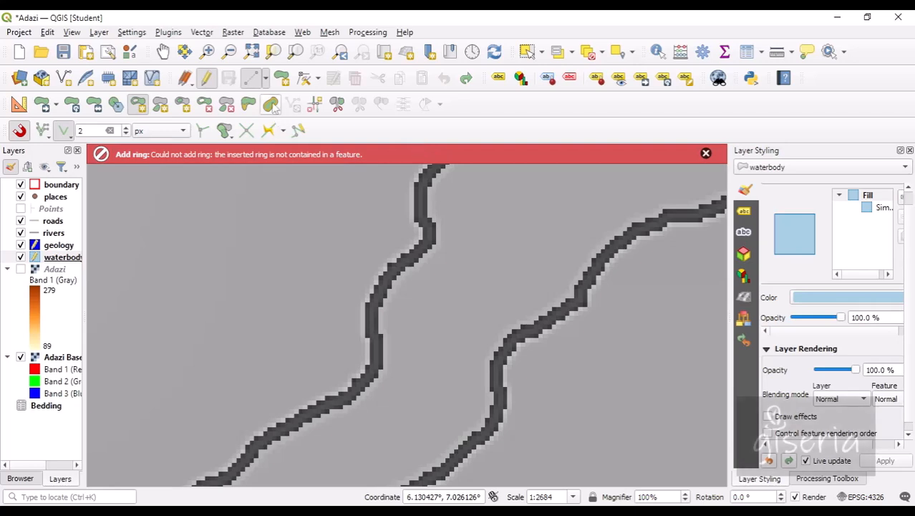
Widen the Layers panel and switch from Add Polygon Feature to the Pan Map tool
left_click(281, 78)
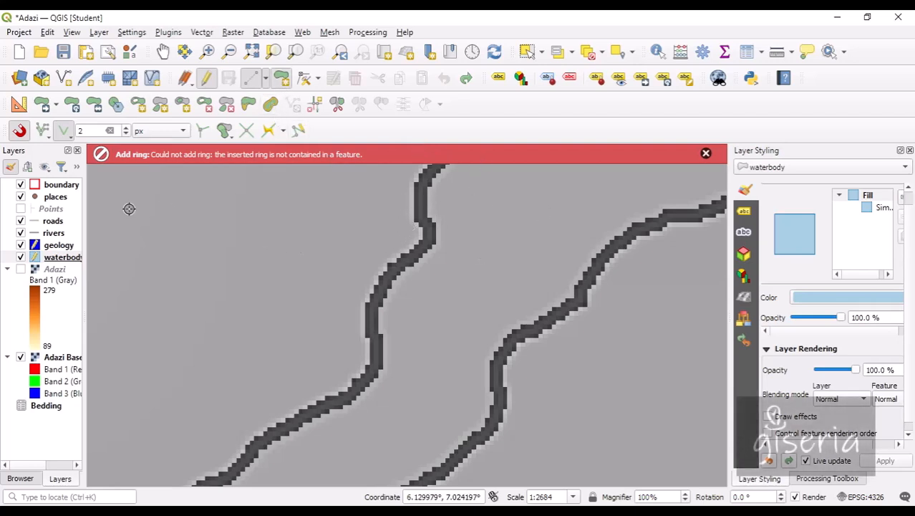
left_click_drag(85, 222, 166, 218)
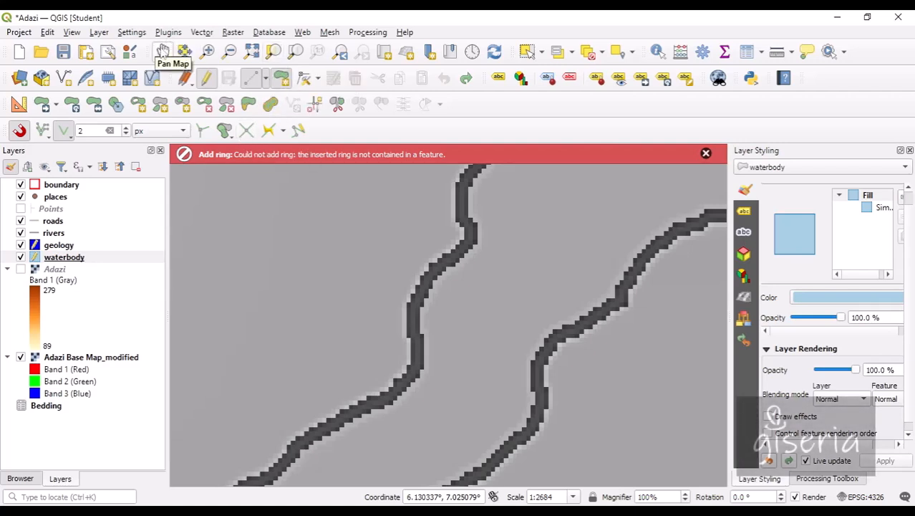
left_click(163, 51)
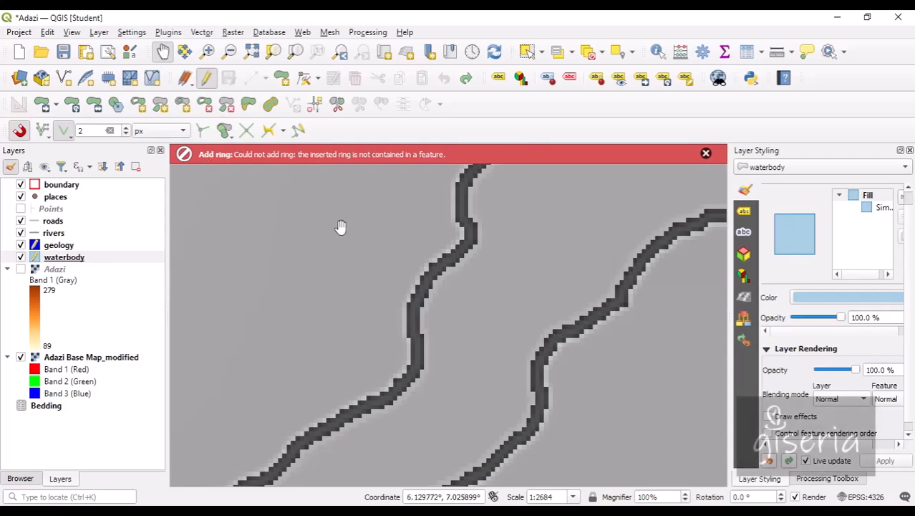